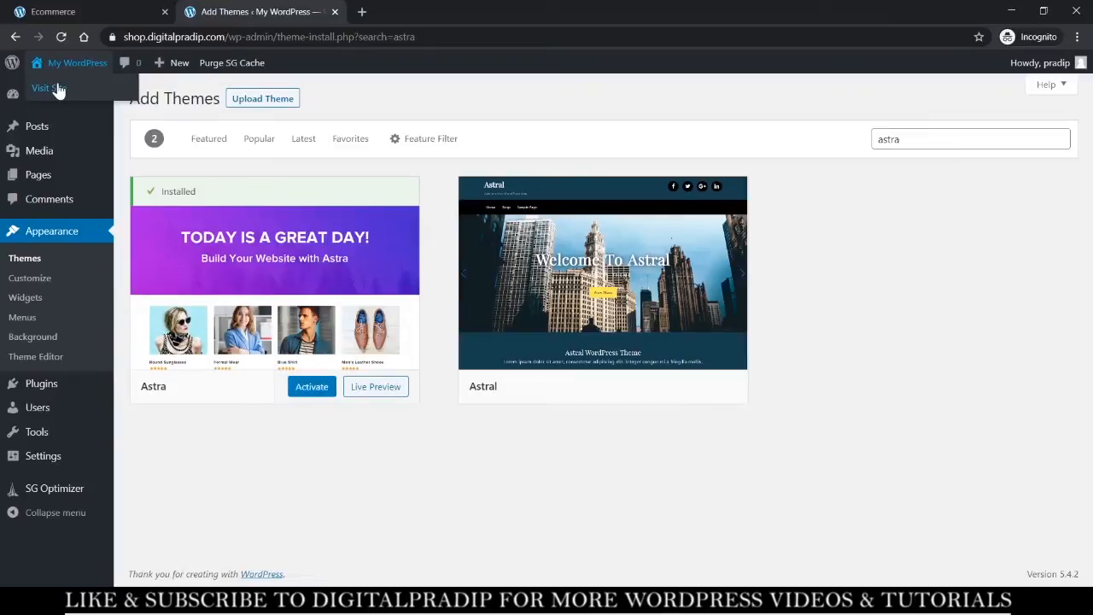
Open the live site in a new tab and look over its home page from header to footer.
middle_click(58, 89)
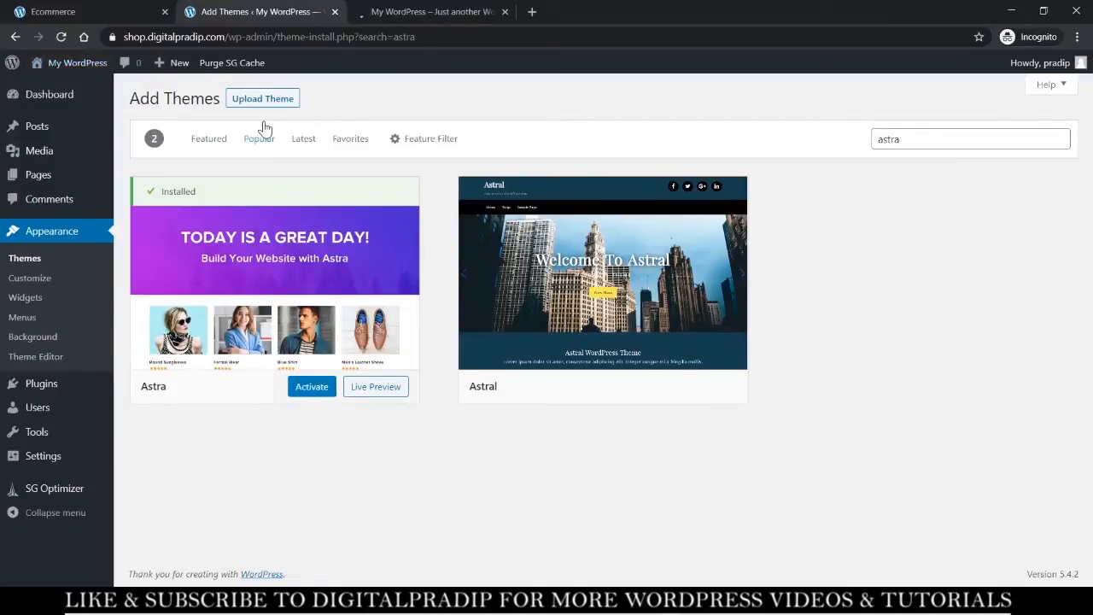
left_click(440, 8)
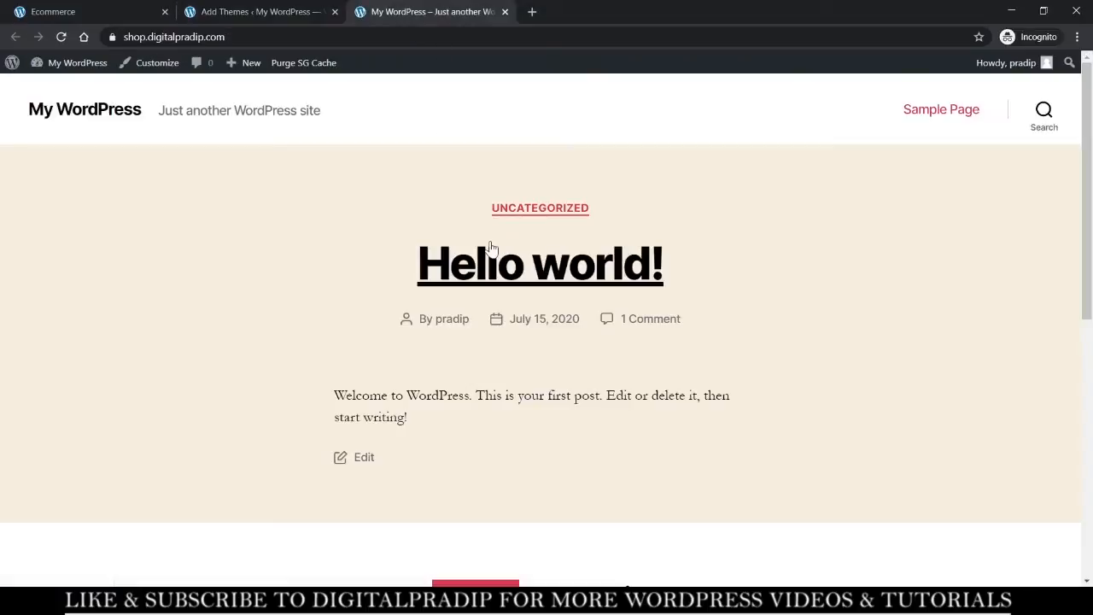
scroll(488, 248, "down", 5)
scroll(490, 248, "down", 1)
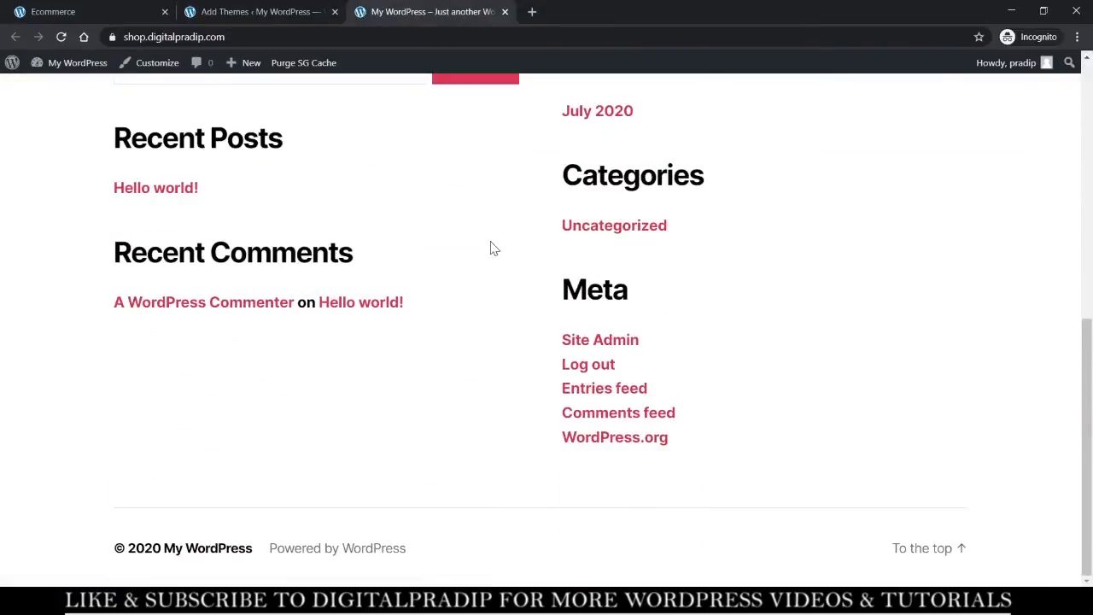
scroll(491, 248, "up", 6)
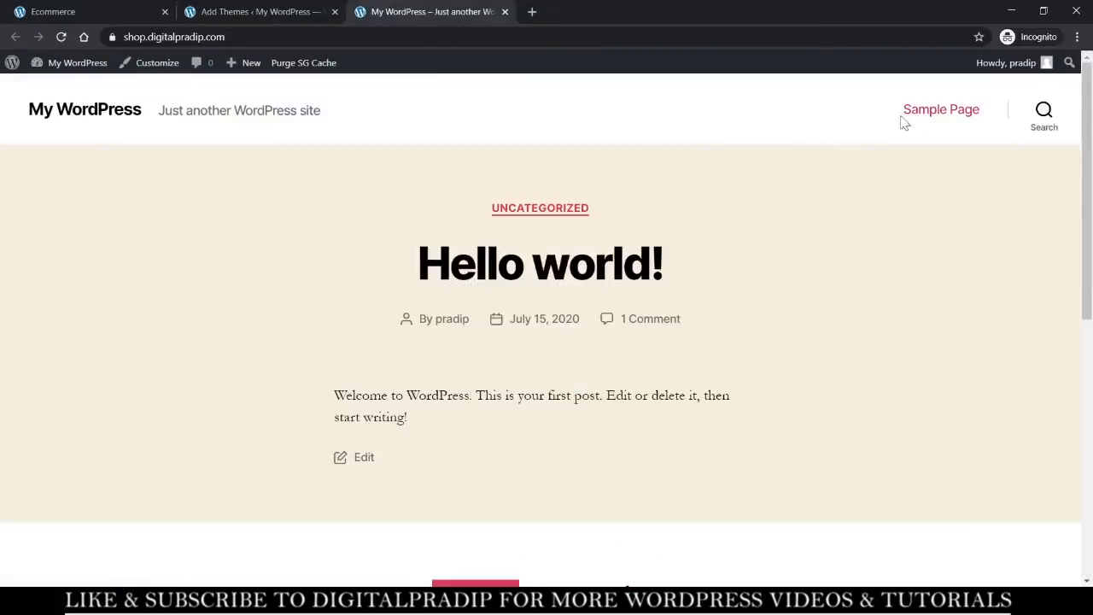
Open the site's Sample Page and examine its layout and text under the current theme.
left_click(941, 118)
scroll(501, 298, "down", 1)
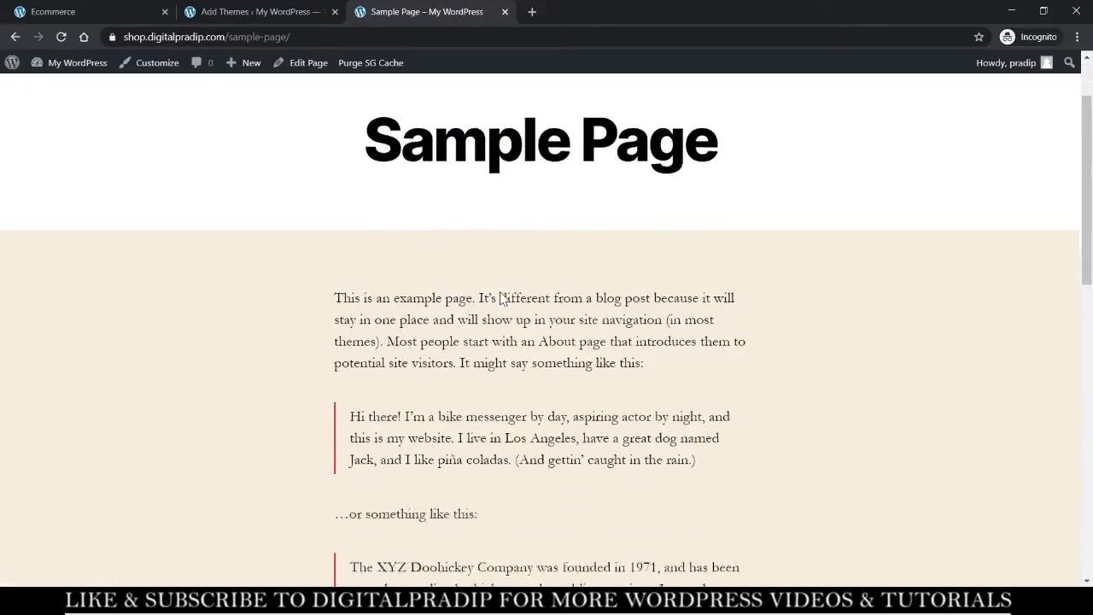
scroll(500, 297, "down", 9)
scroll(500, 297, "up", 5)
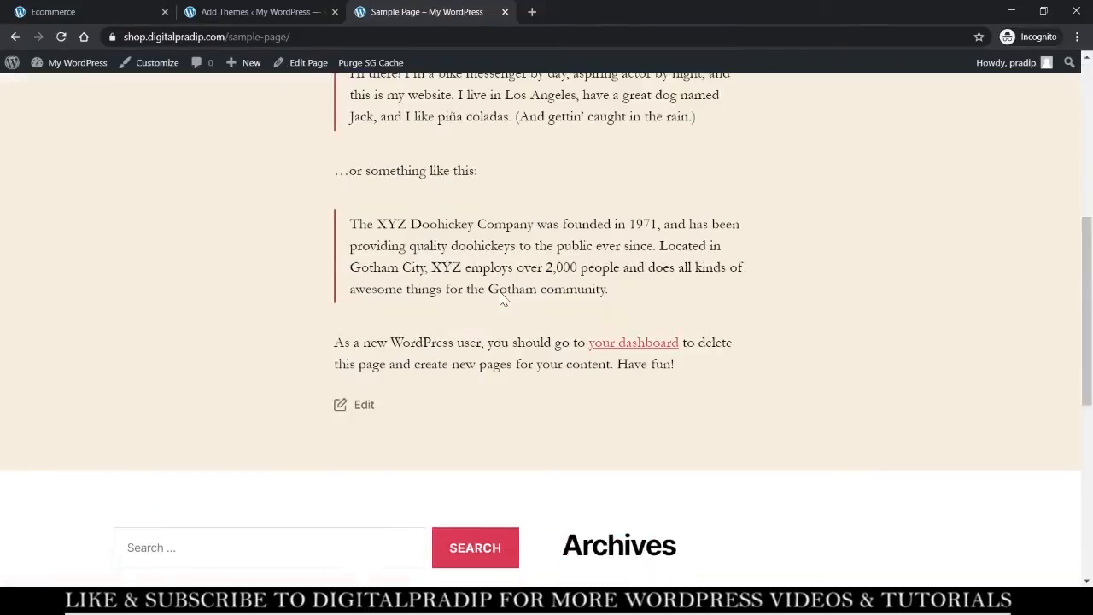
scroll(502, 295, "up", 5)
scroll(501, 295, "down", 9)
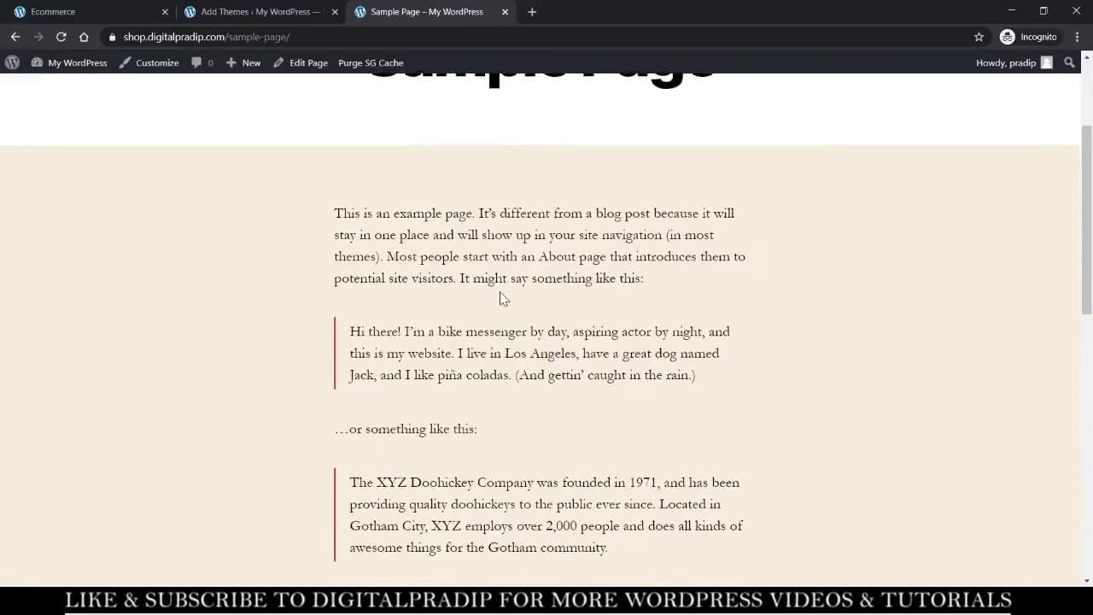
scroll(501, 298, "down", 2)
scroll(500, 298, "up", 11)
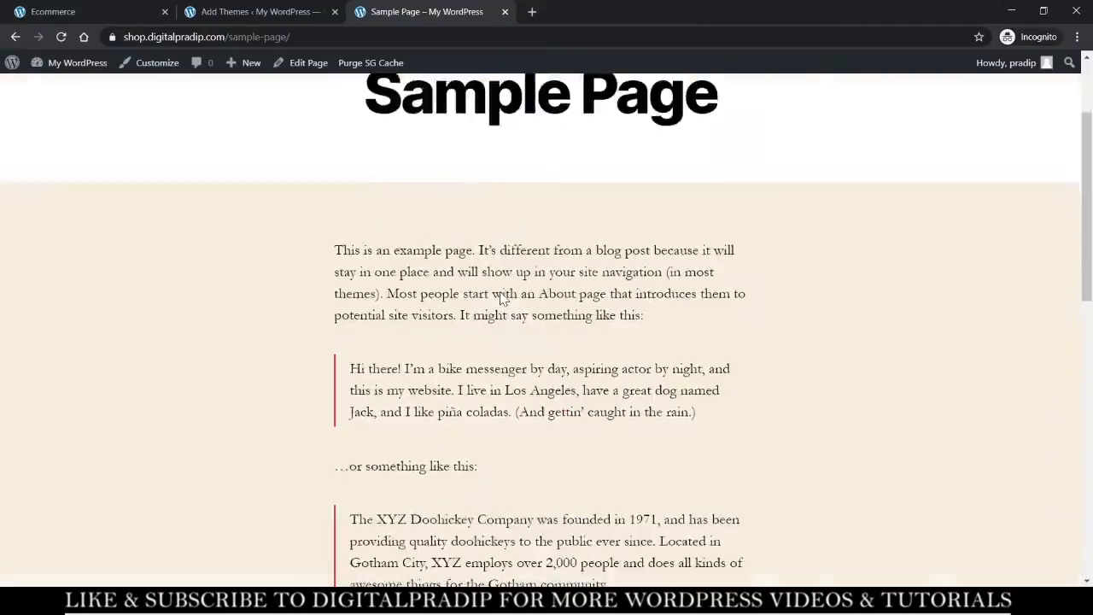
Activate the Astra theme and check the live site's home page with it.
left_click(269, 11)
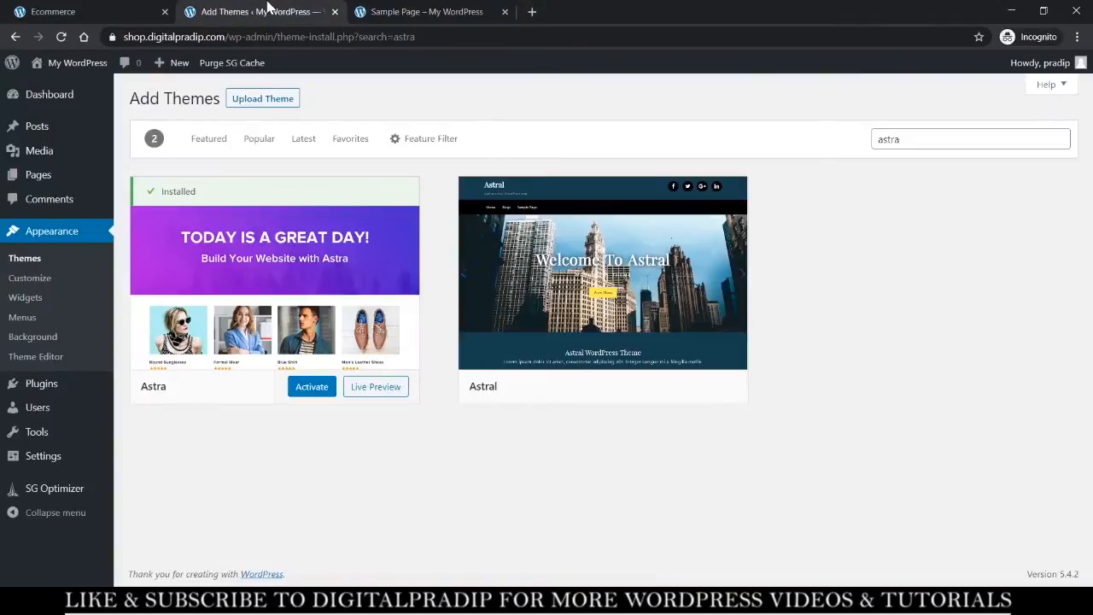
left_click(319, 394)
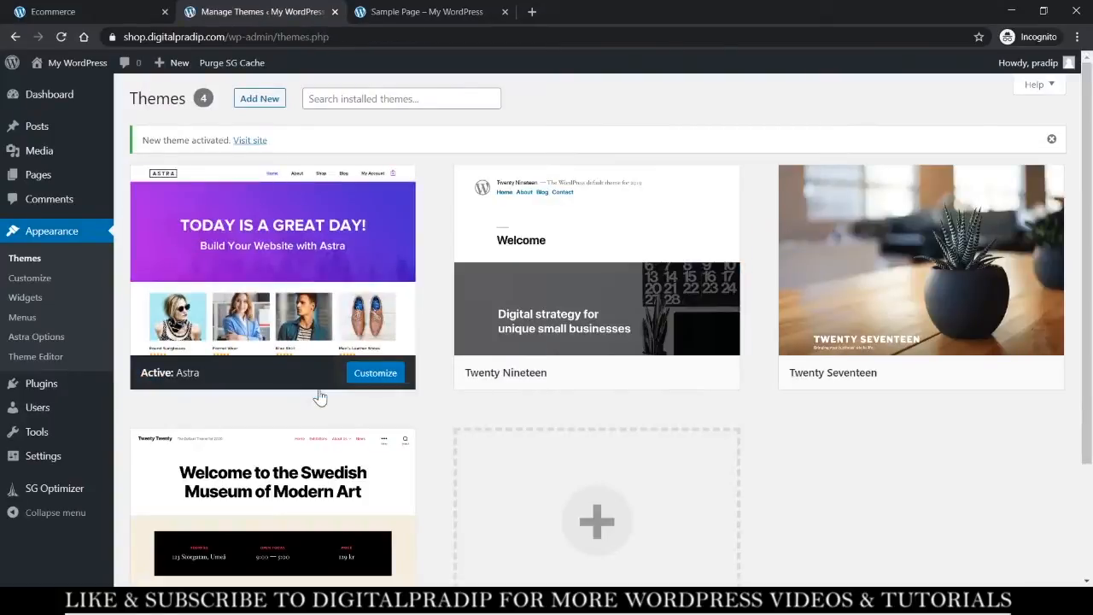
left_click(389, 11)
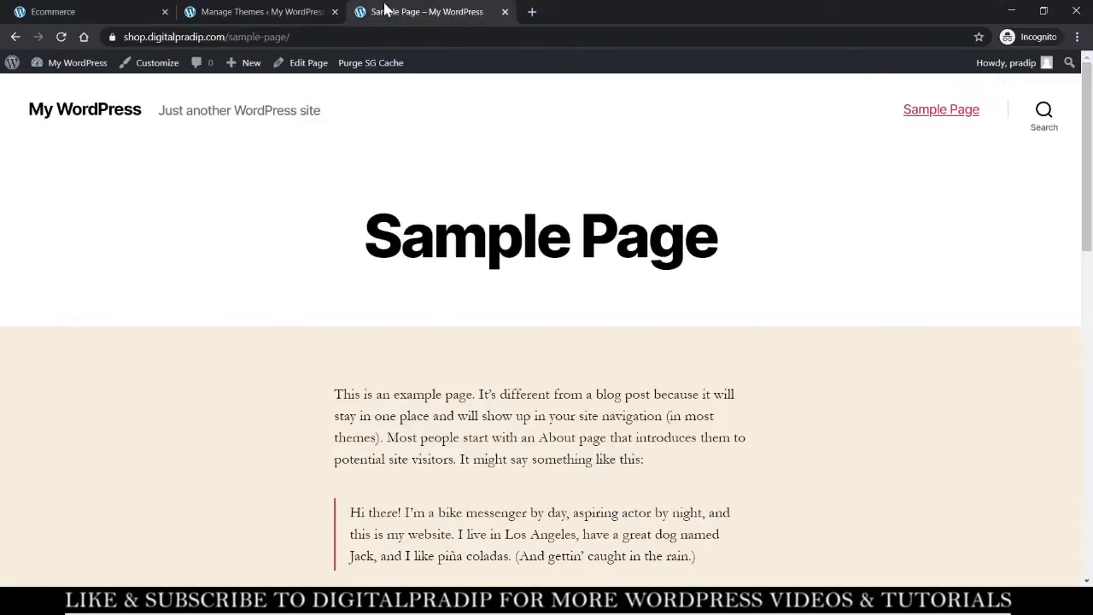
left_click(91, 117)
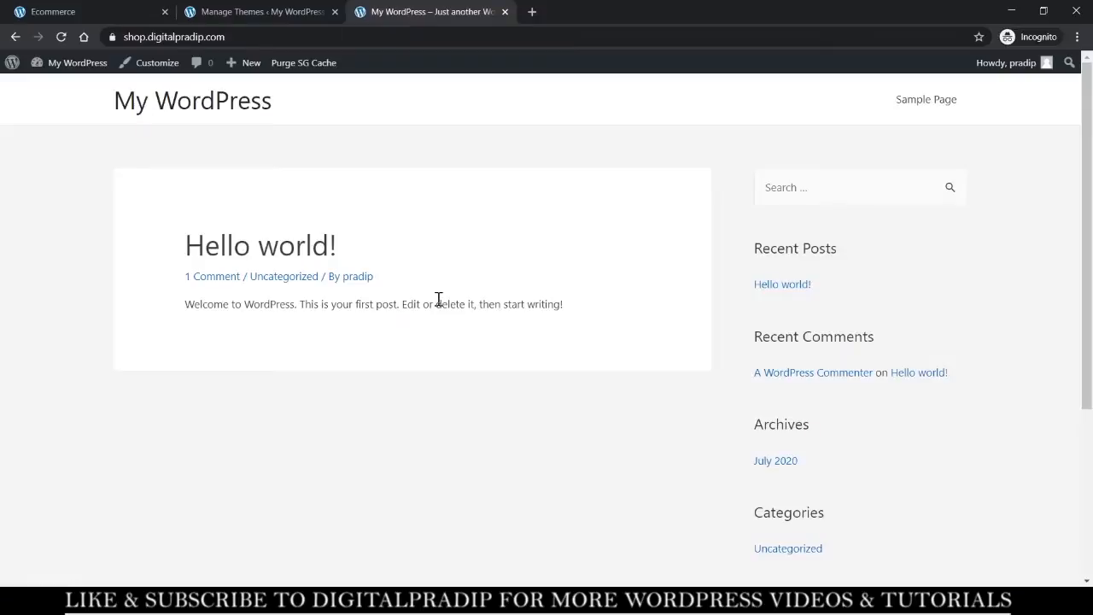
scroll(438, 299, "down", 3)
scroll(438, 299, "up", 3)
Look through the Astra Options page in the site admin and install the starter template importer plugin.
left_click(266, 11)
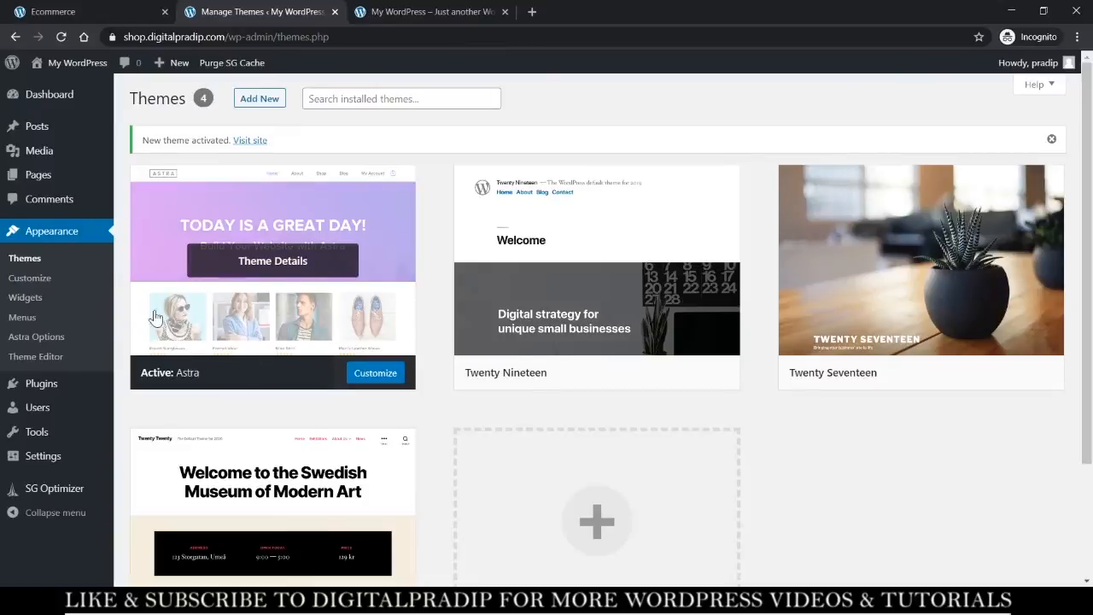
left_click(43, 340)
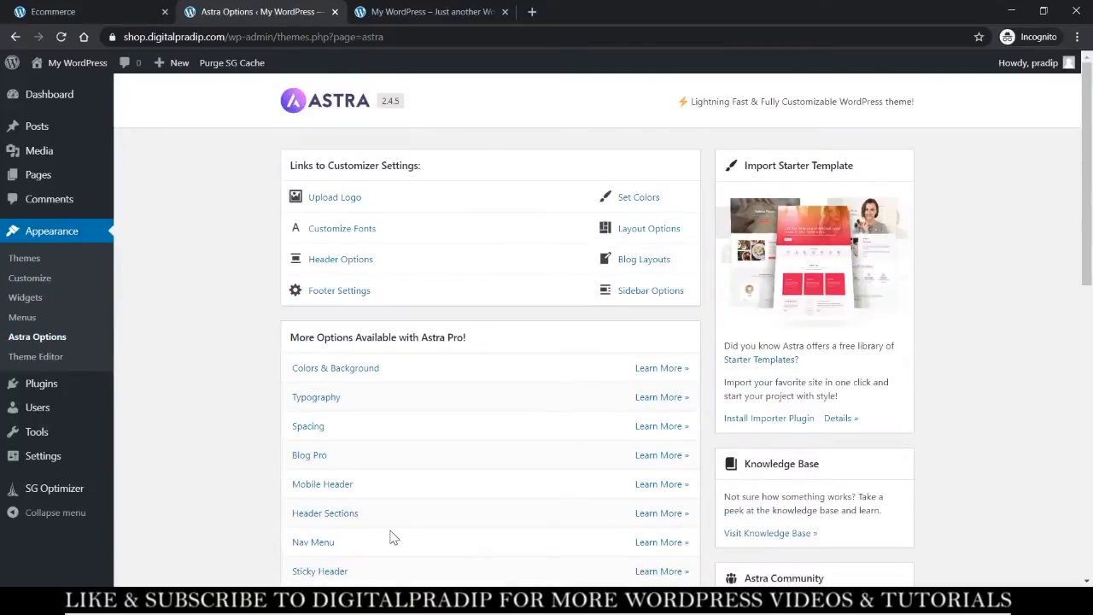
scroll(392, 536, "down", 8)
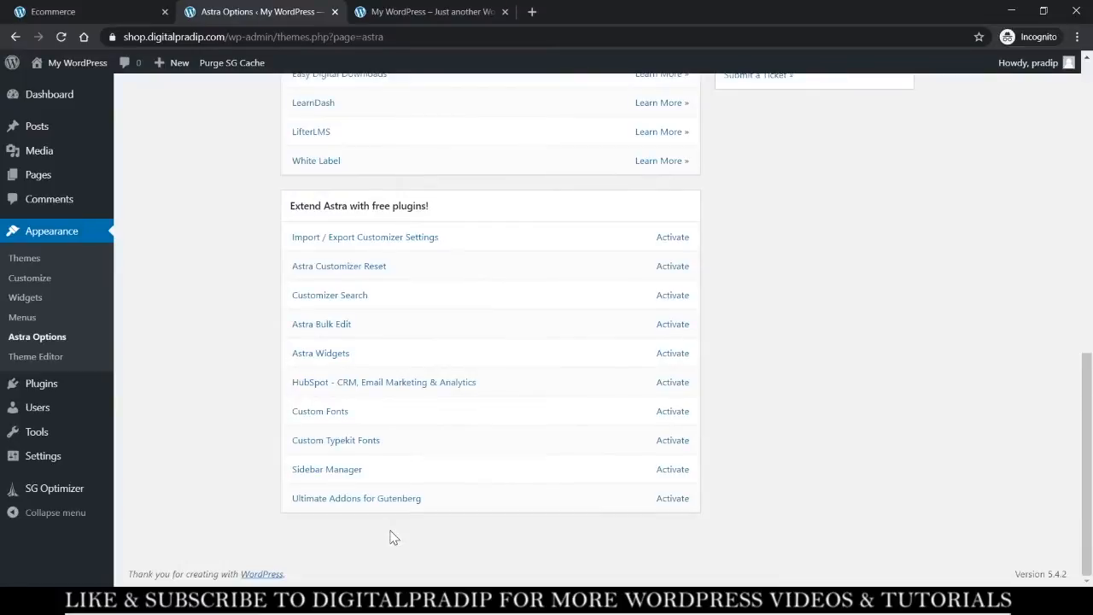
scroll(392, 536, "up", 8)
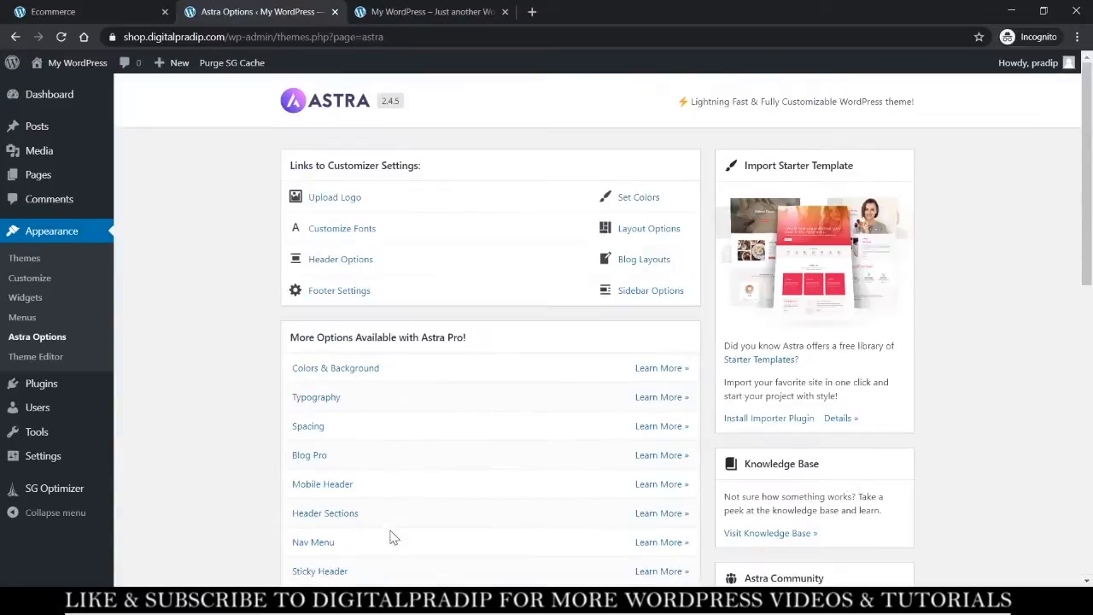
left_click(767, 418)
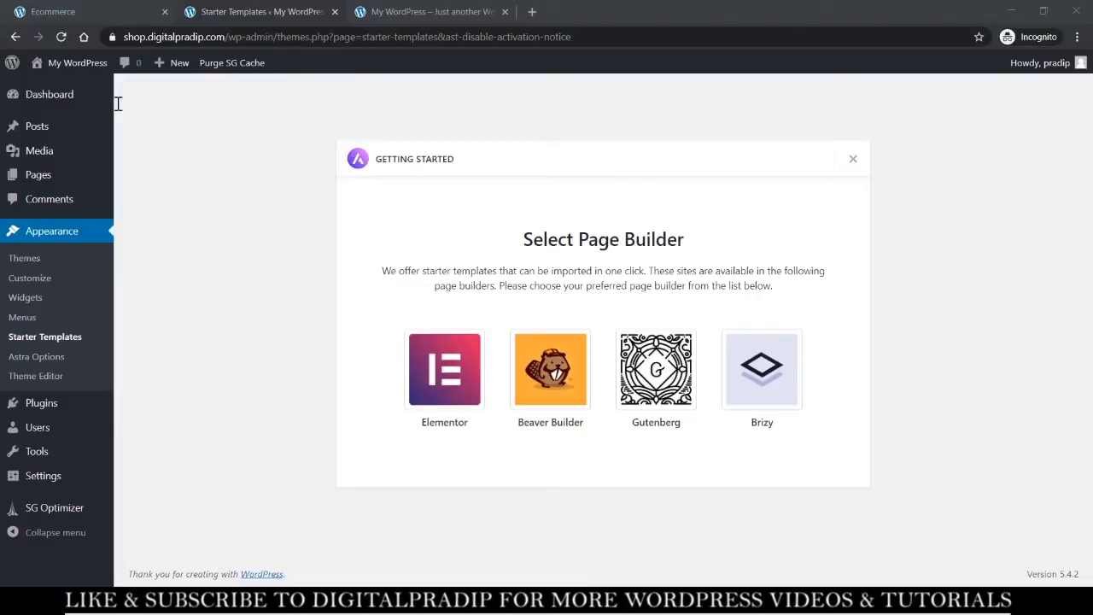
key("ctrl+t")
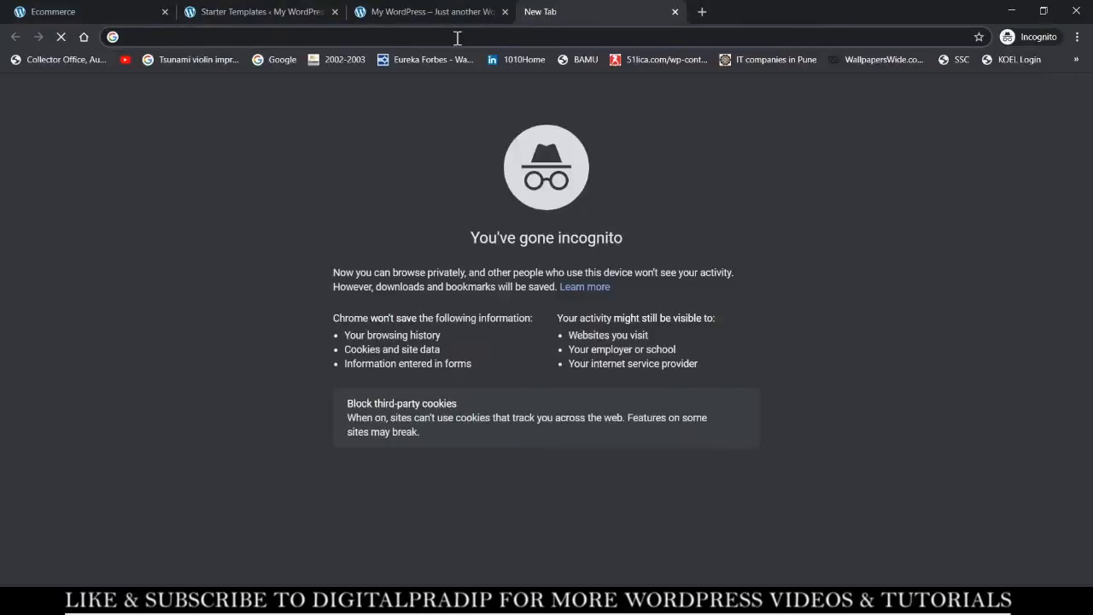
type("https://elementor.com/?ref=14287")
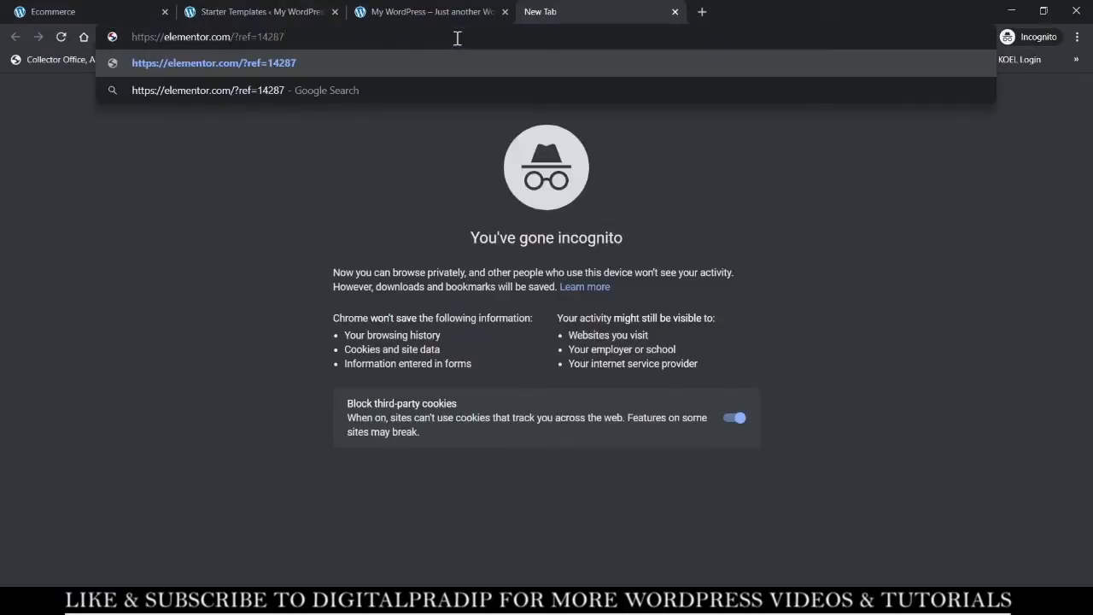
key("Return")
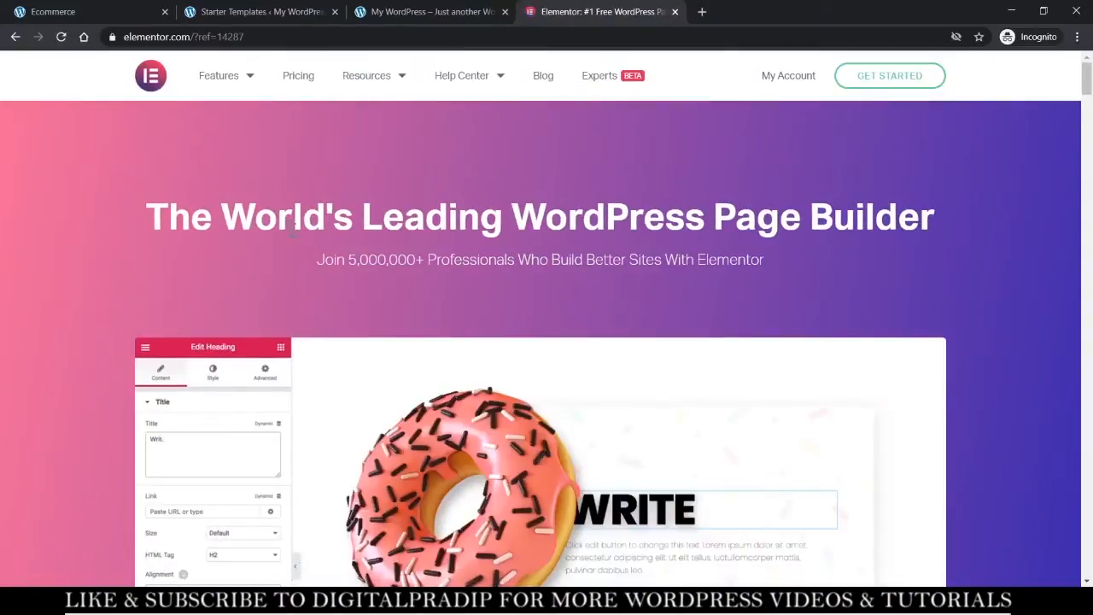
scroll(503, 200, "down", 2)
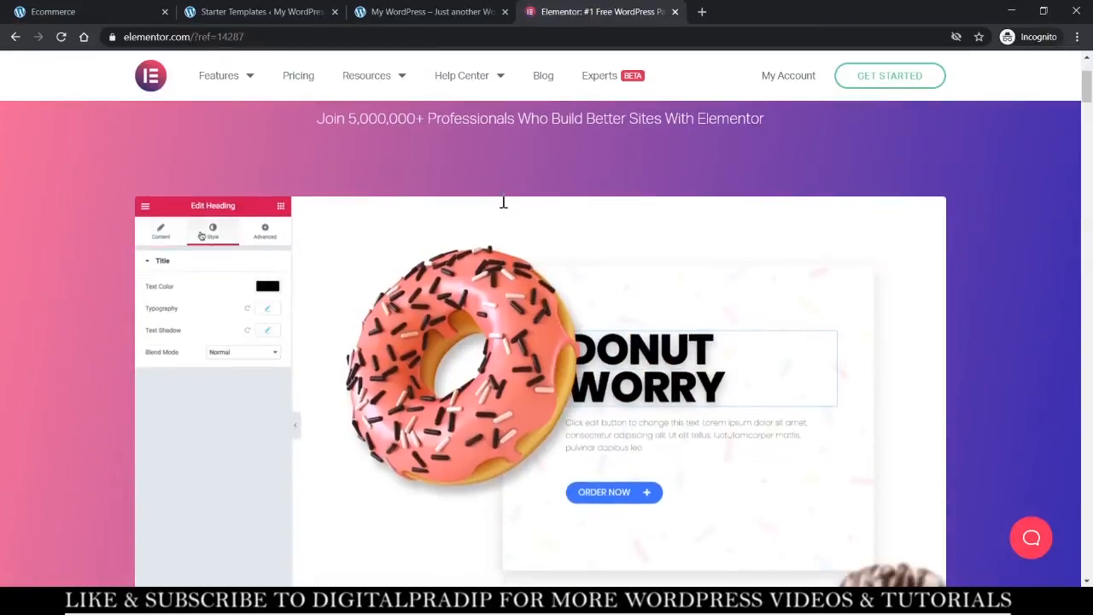
scroll(439, 303, "down", 2)
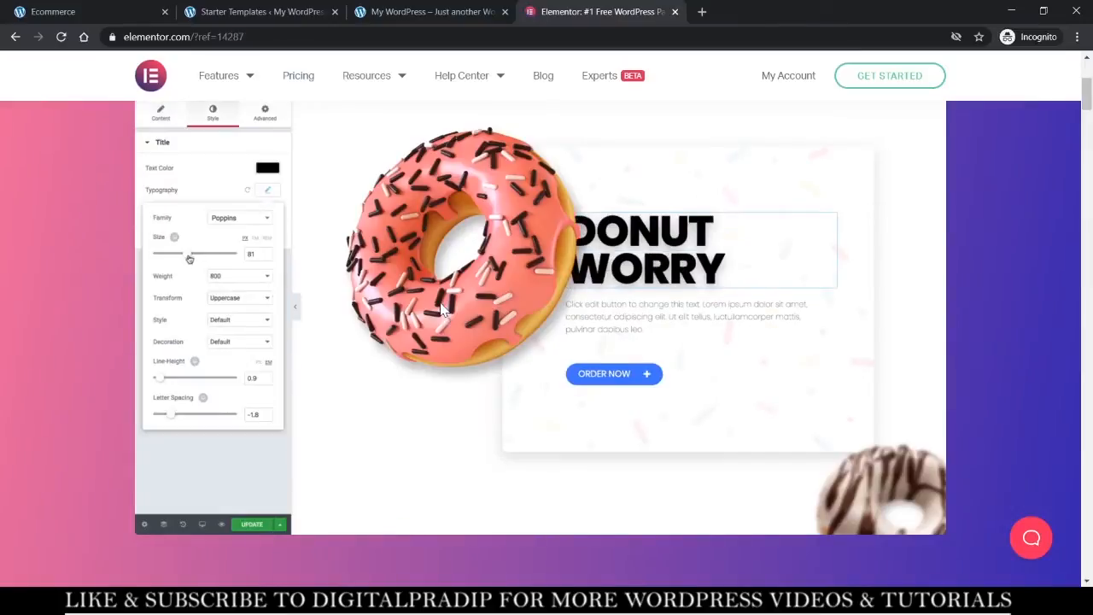
scroll(442, 310, "down", 8)
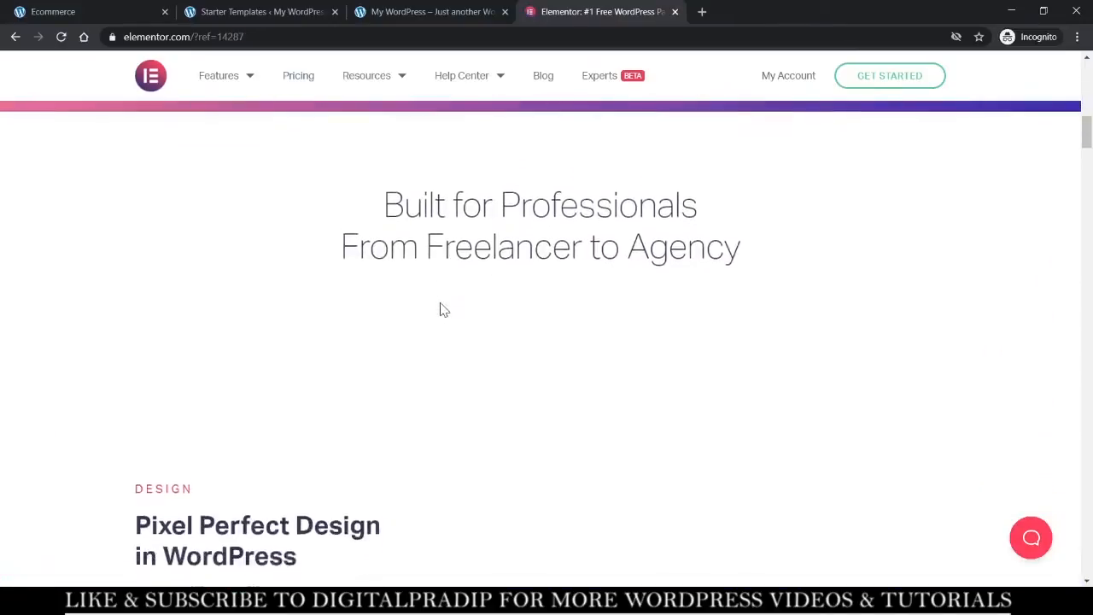
scroll(442, 310, "down", 12)
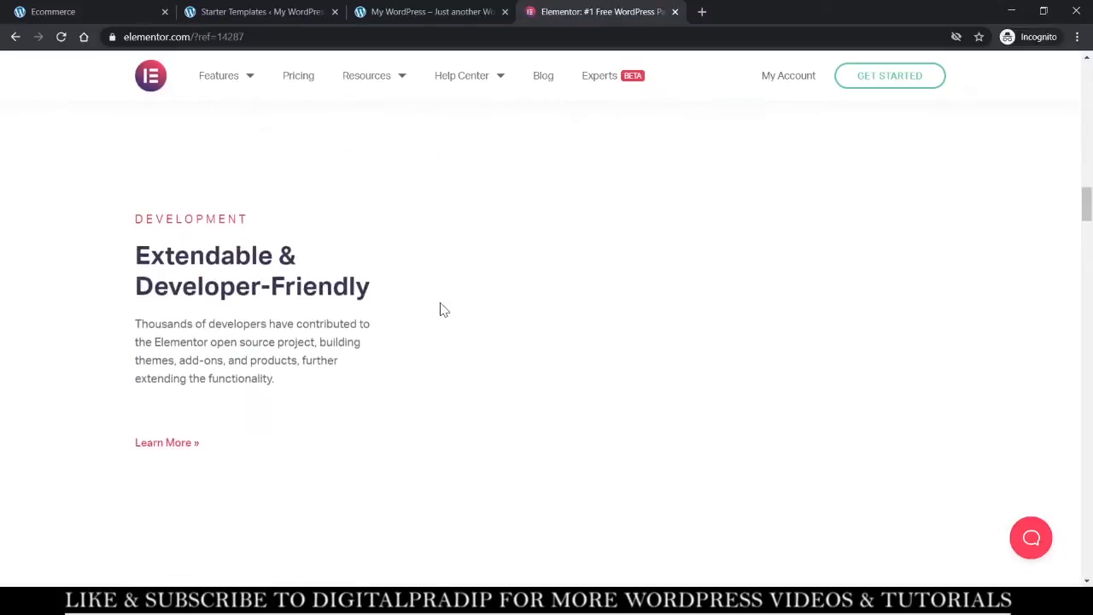
scroll(442, 310, "down", 15)
scroll(442, 310, "up", 5)
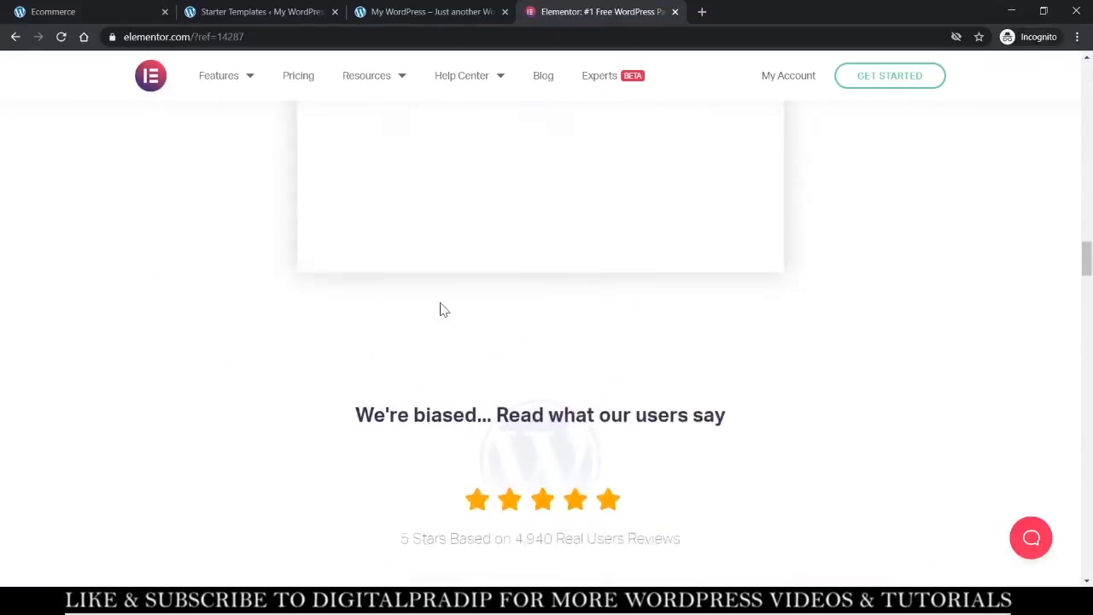
scroll(441, 310, "up", 20)
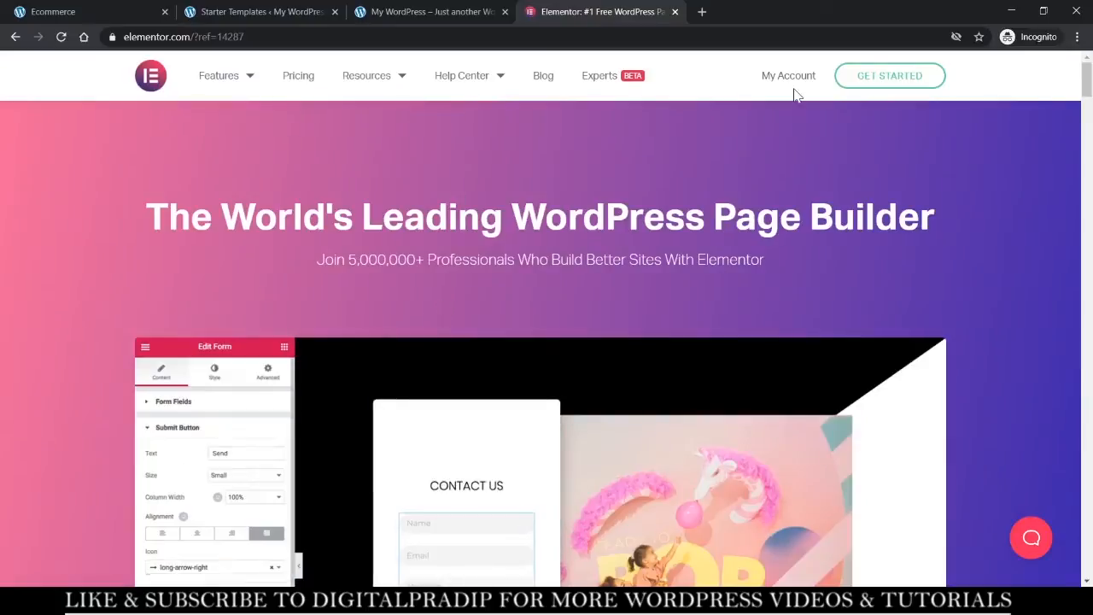
Open Elementor's pricing page and compare the Free, Personal, Plus and Expert plans.
left_click(296, 88)
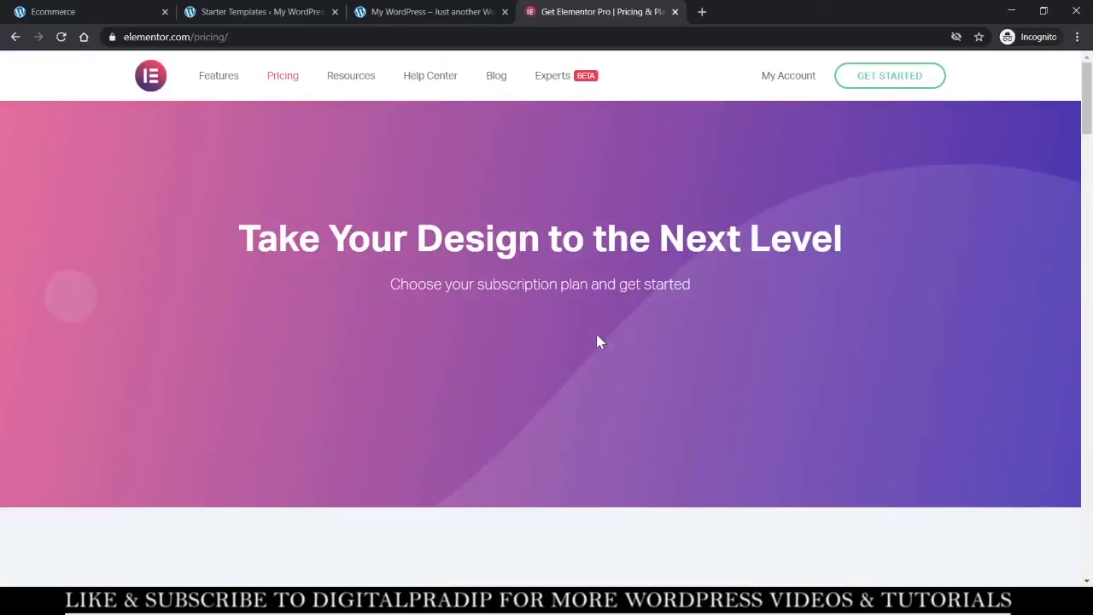
scroll(597, 341, "down", 5)
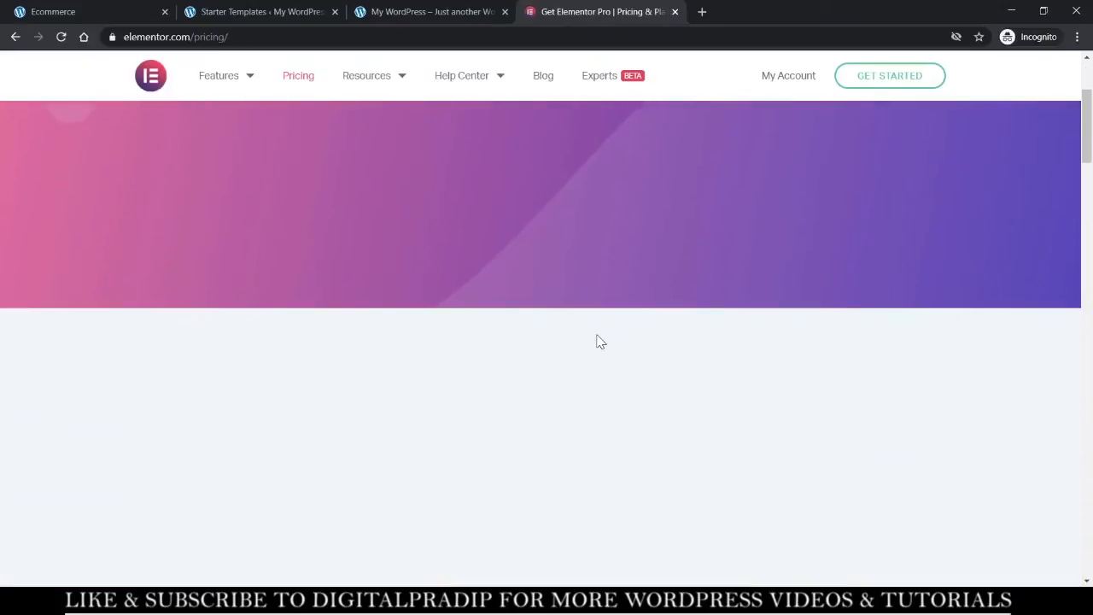
scroll(597, 341, "up", 1)
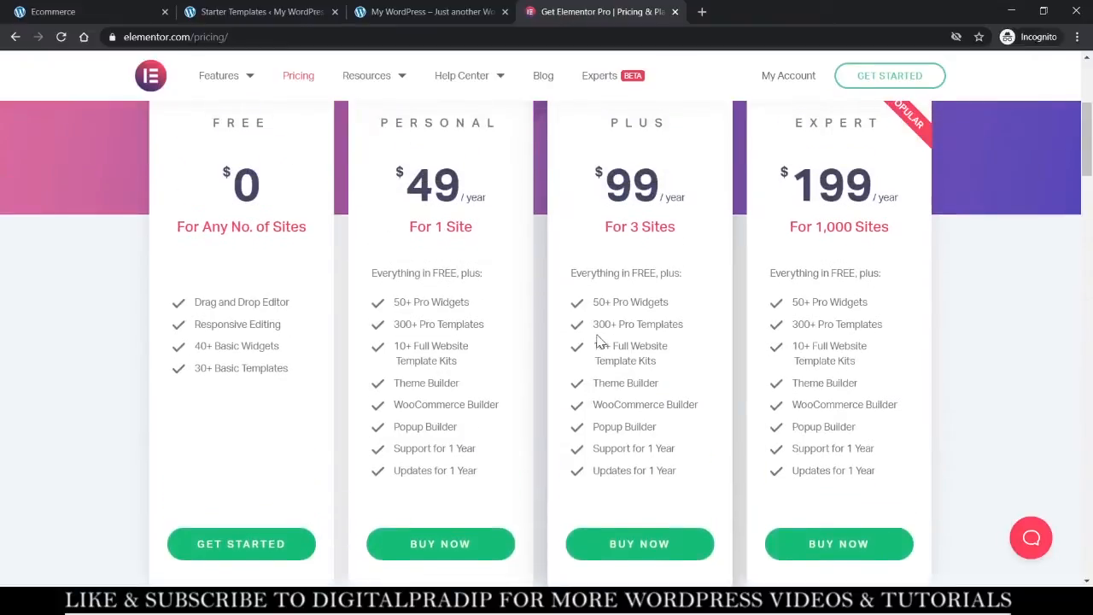
scroll(318, 245, "up", 1)
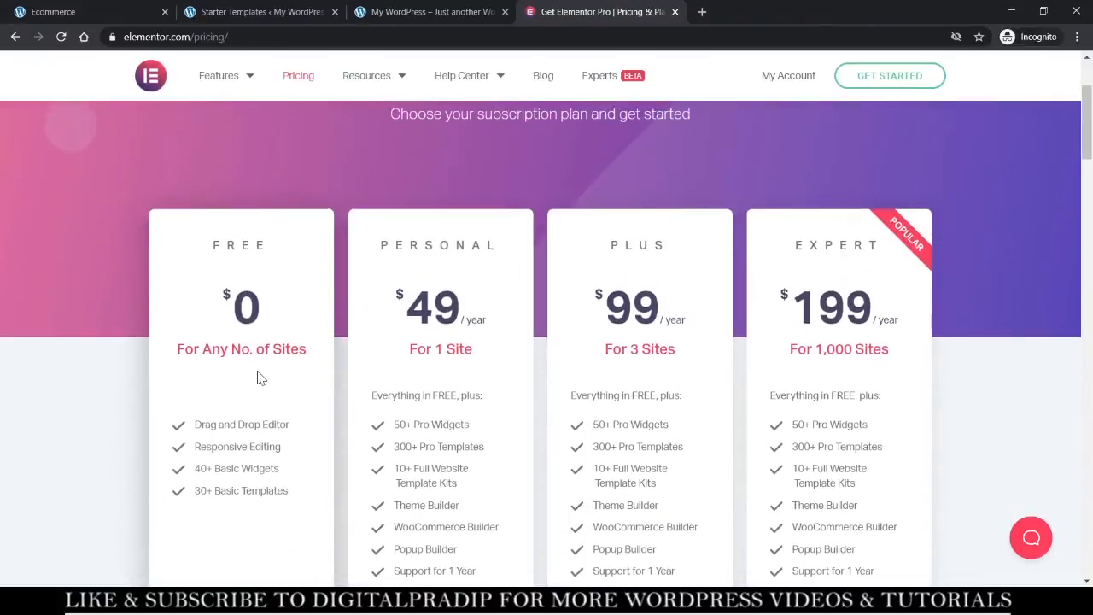
scroll(258, 358, "down", 2)
scroll(249, 214, "up", 1)
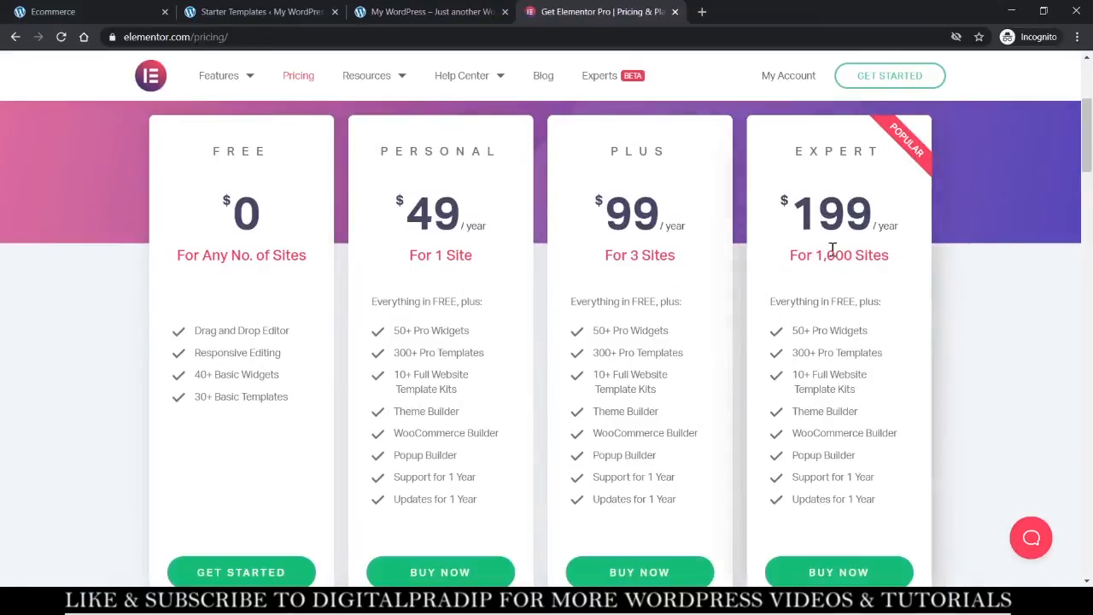
double_click(215, 152)
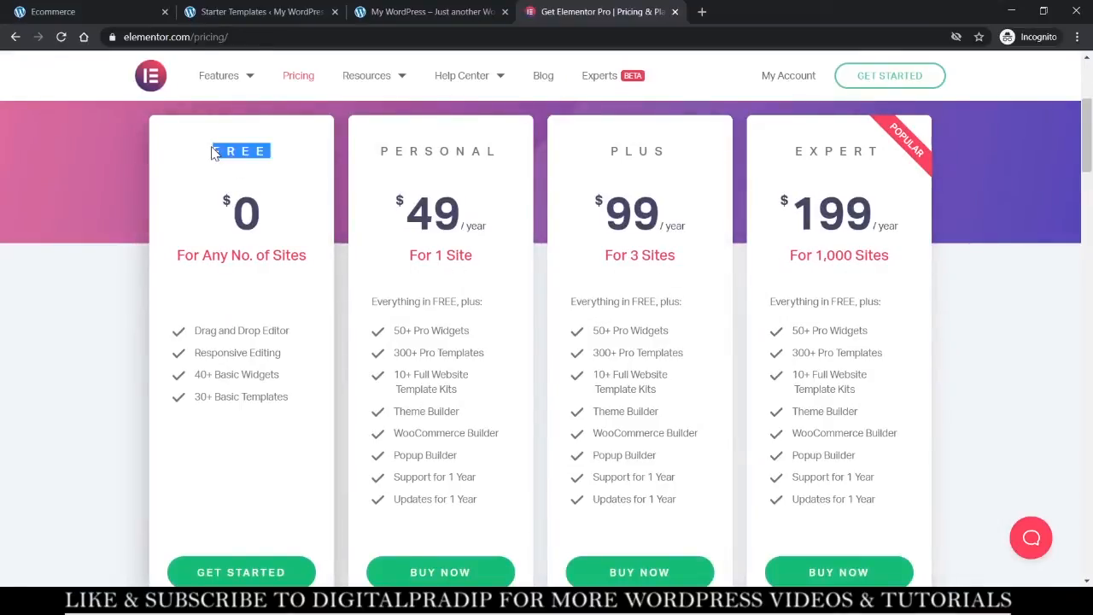
double_click(404, 156)
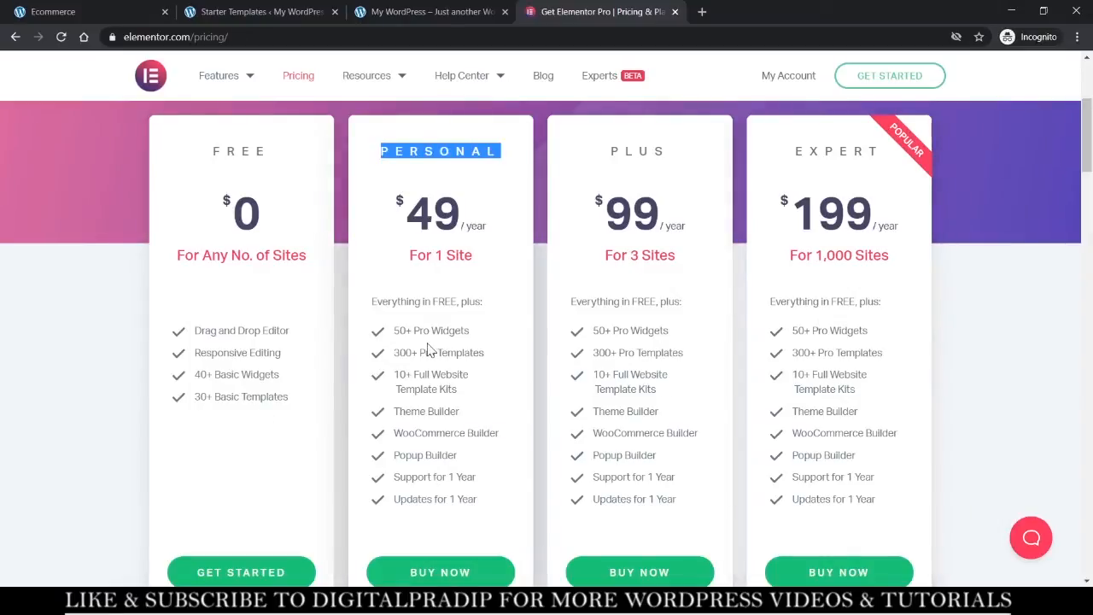
Start with the Free Elementor plan and log in with the account's e-mail and password.
scroll(430, 350, "down", 1)
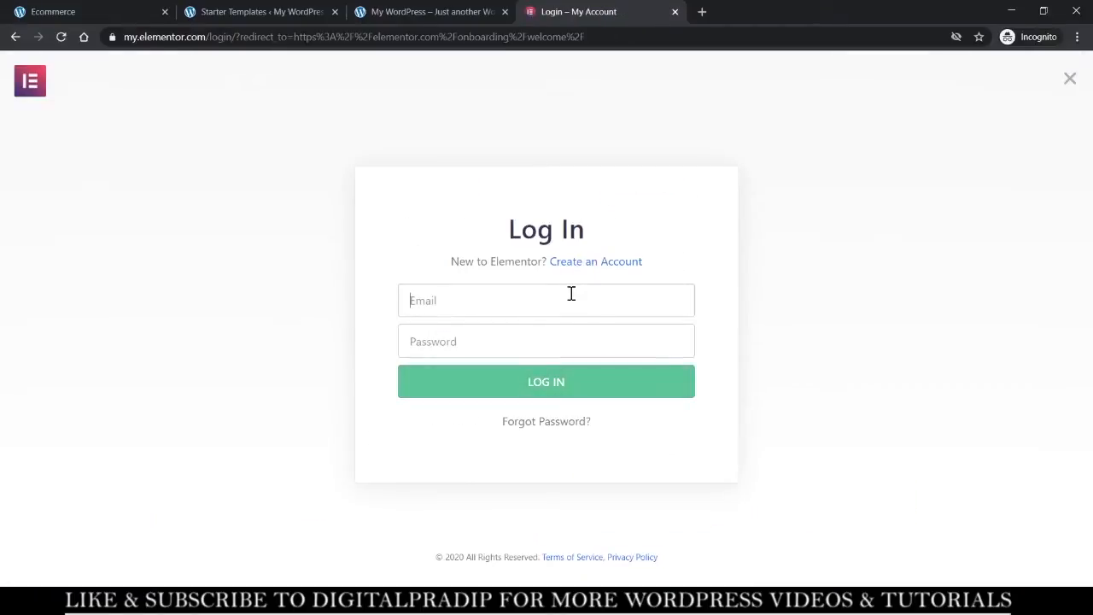
left_click(530, 330)
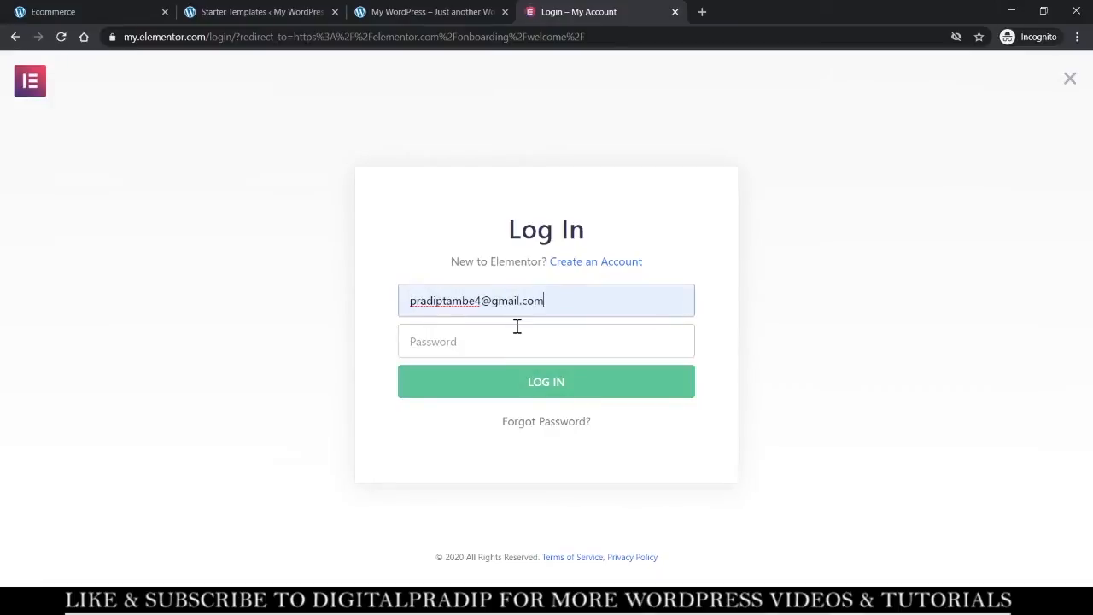
left_click(516, 326)
type("***")
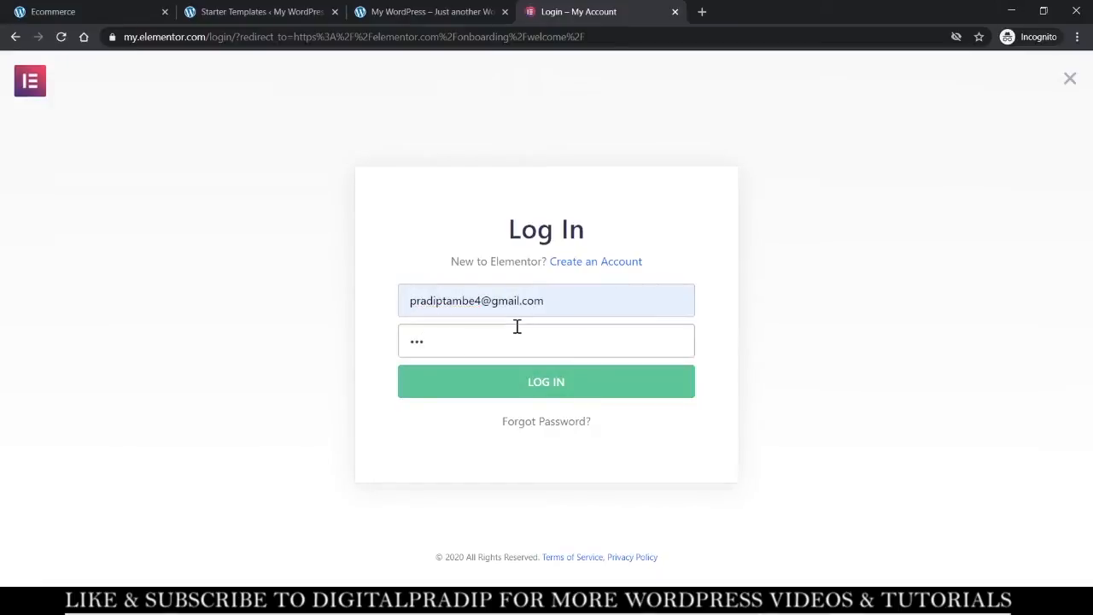
type("********")
key("Return")
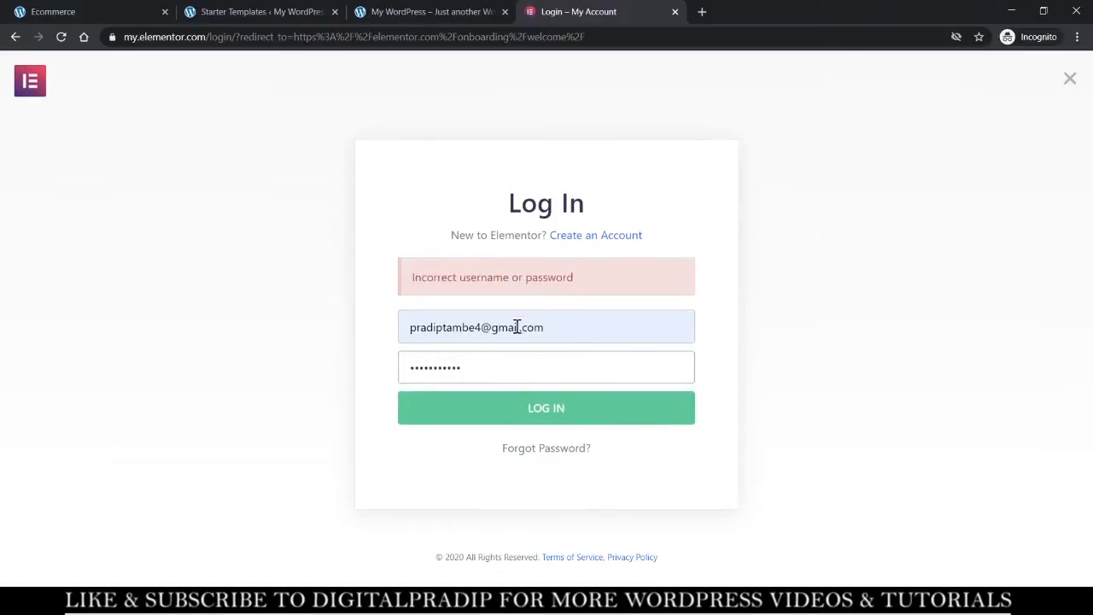
type("**")
key("Return")
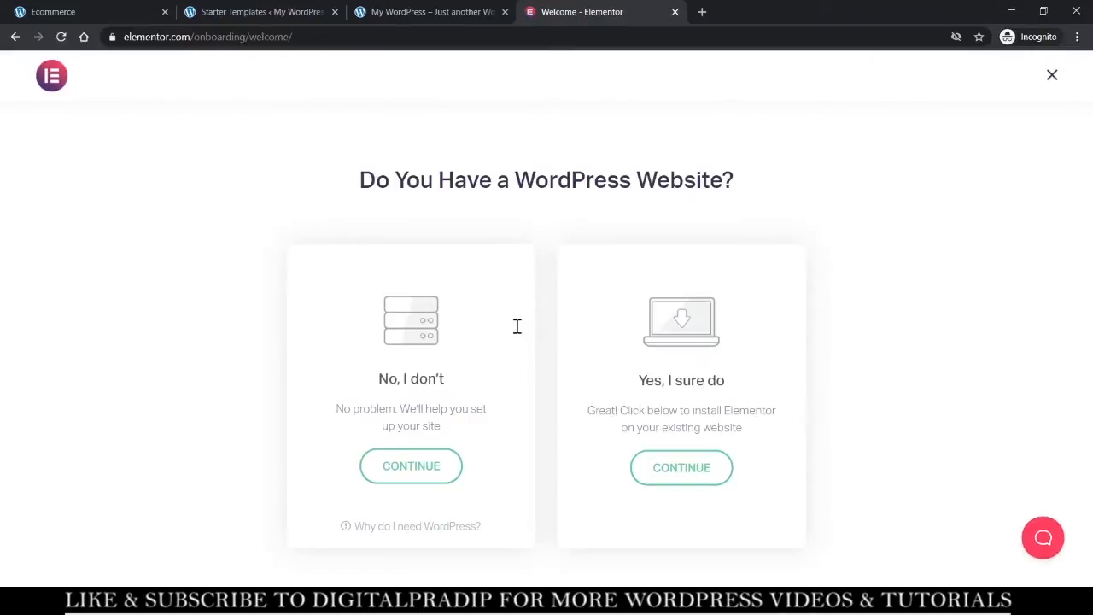
left_click(667, 480)
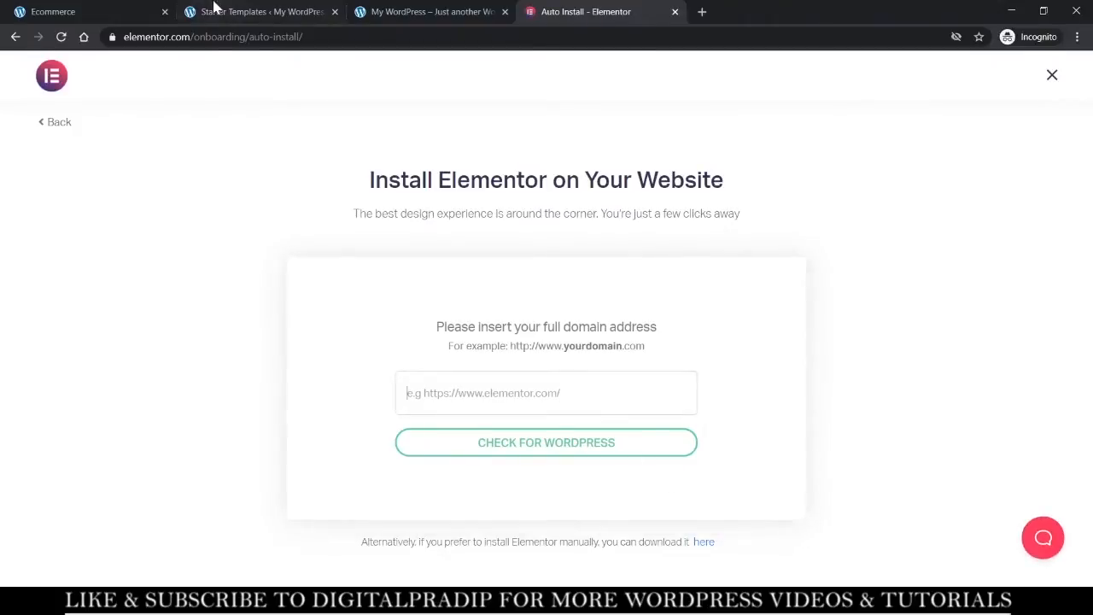
left_click(410, 11)
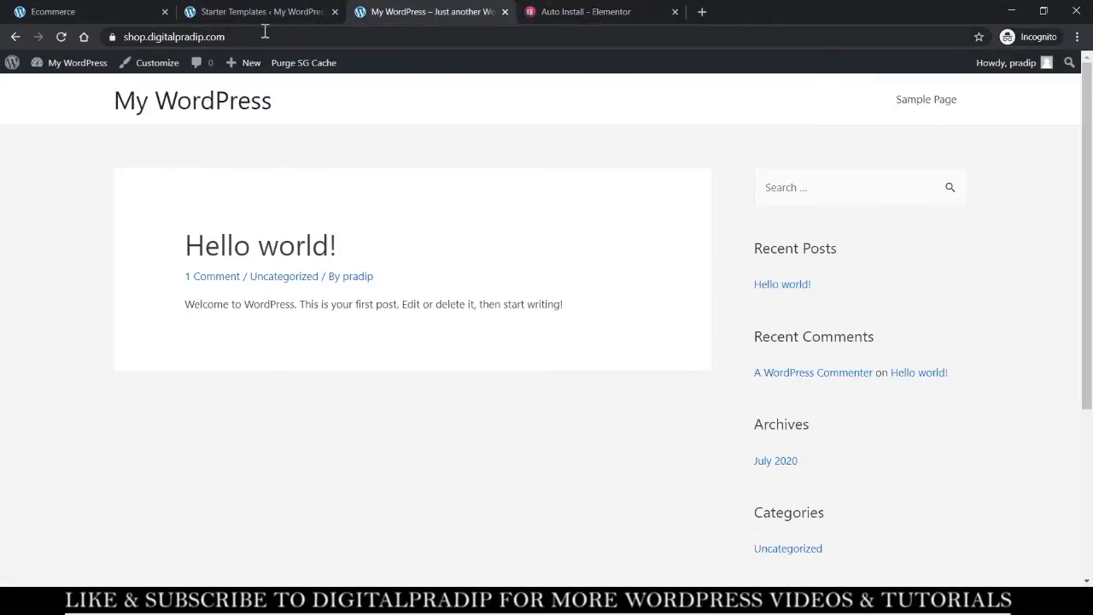
left_click(265, 33)
key("ctrl+c")
left_click(543, 10)
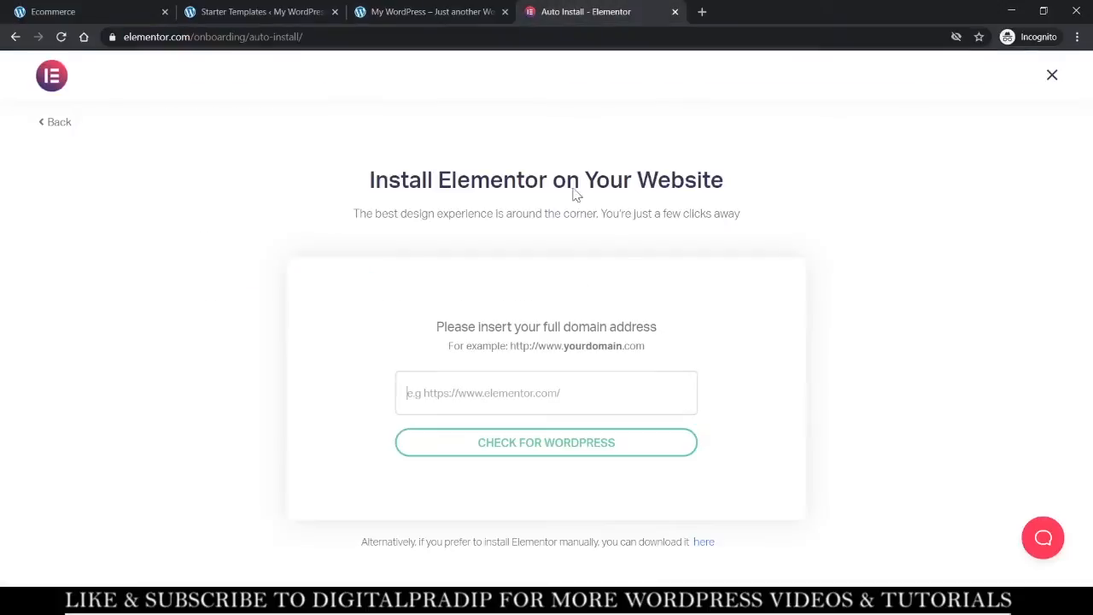
left_click(525, 390)
key("ctrl+v")
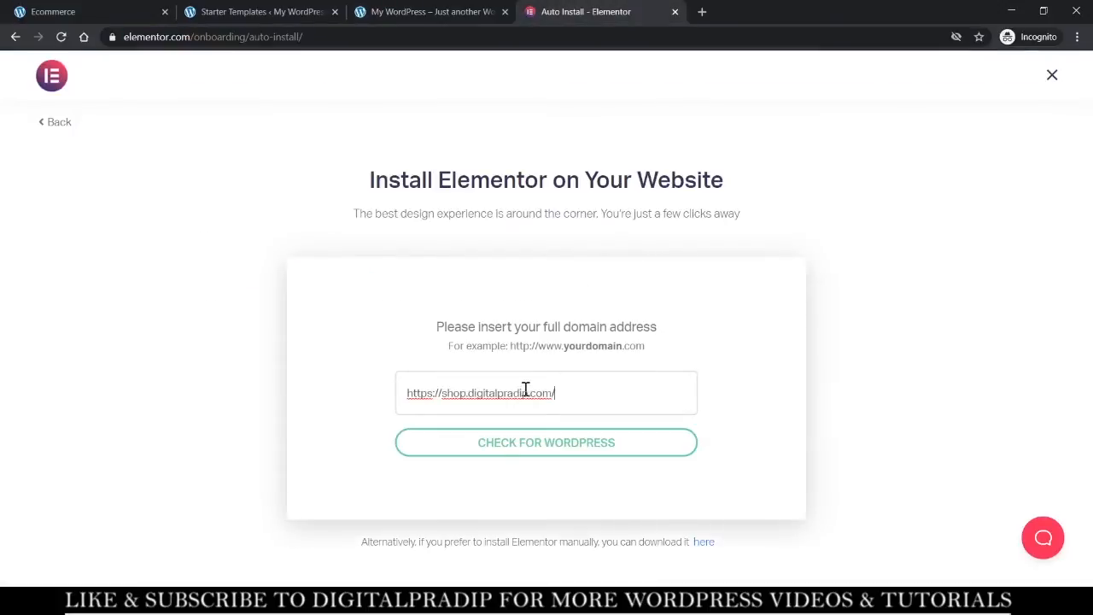
left_click(581, 453)
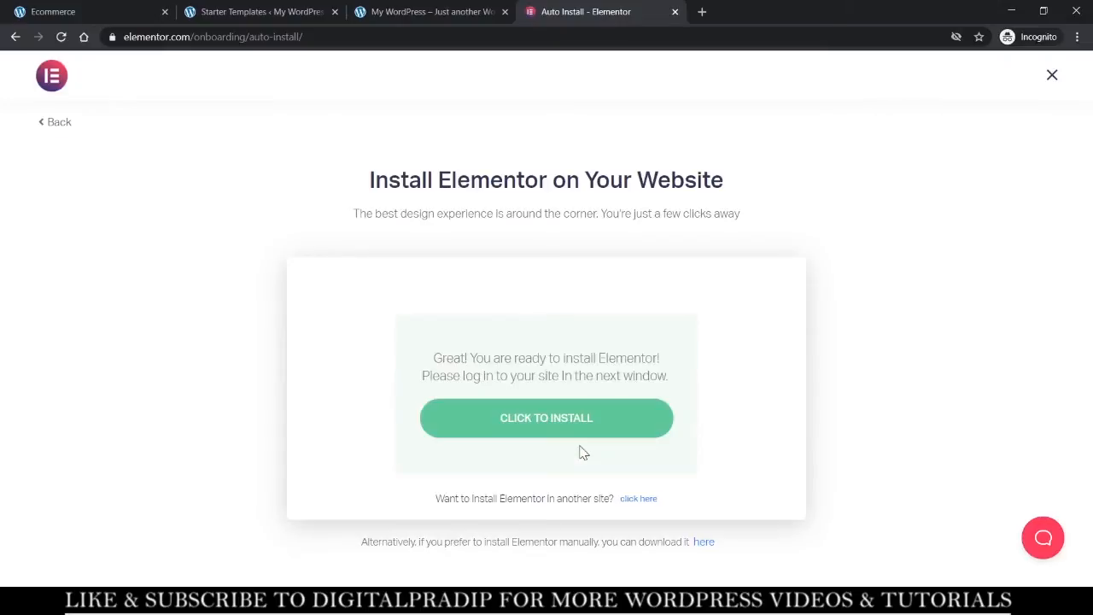
left_click(517, 418)
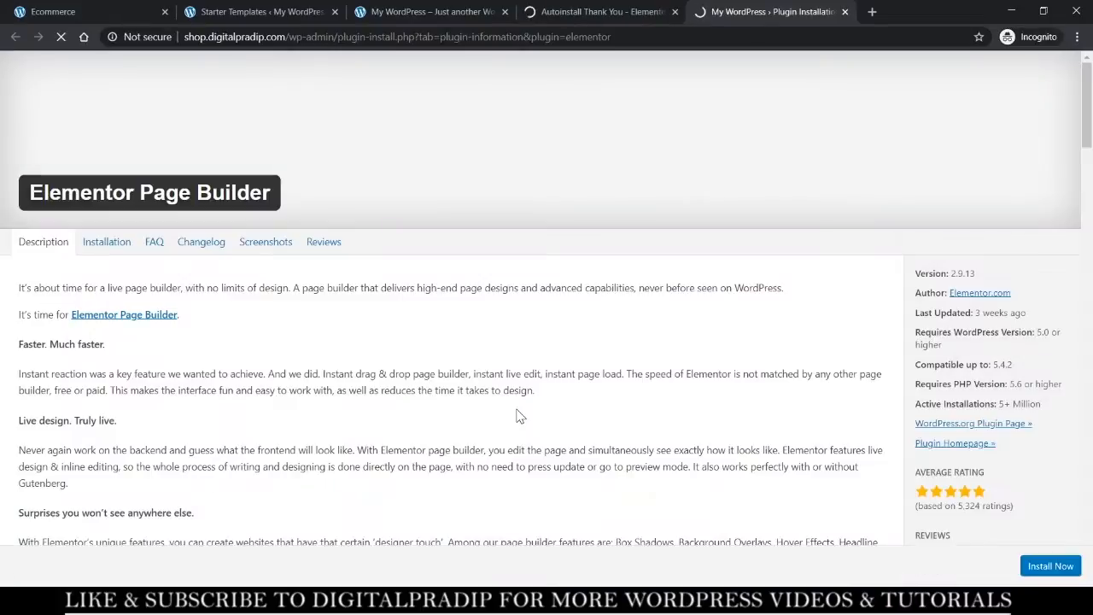
Look through the Elementor Page Builder plugin description and install the plugin.
scroll(517, 417, "down", 12)
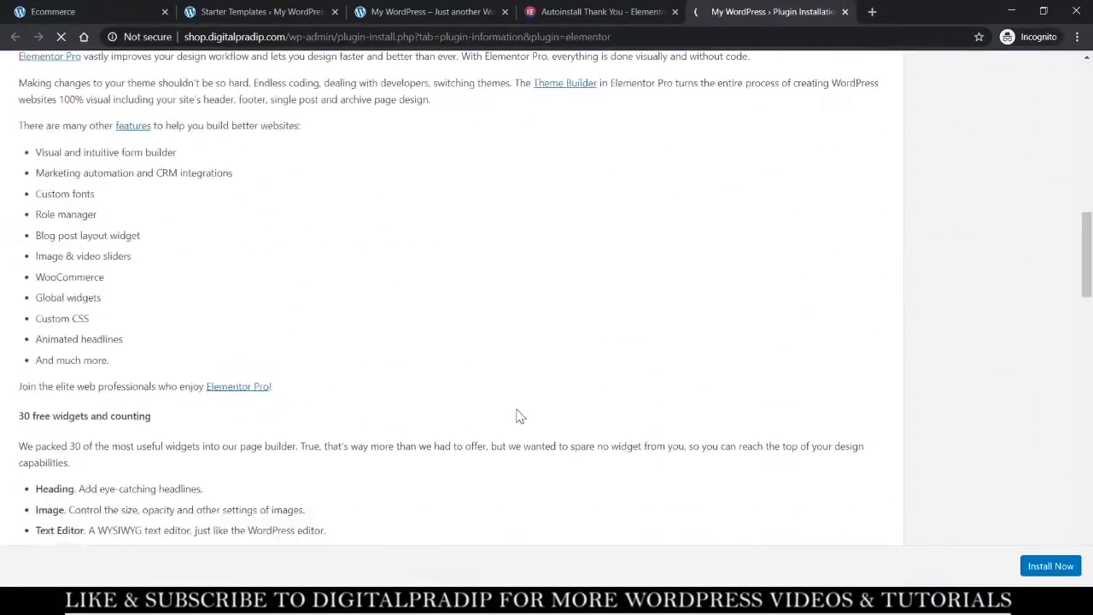
scroll(517, 417, "down", 15)
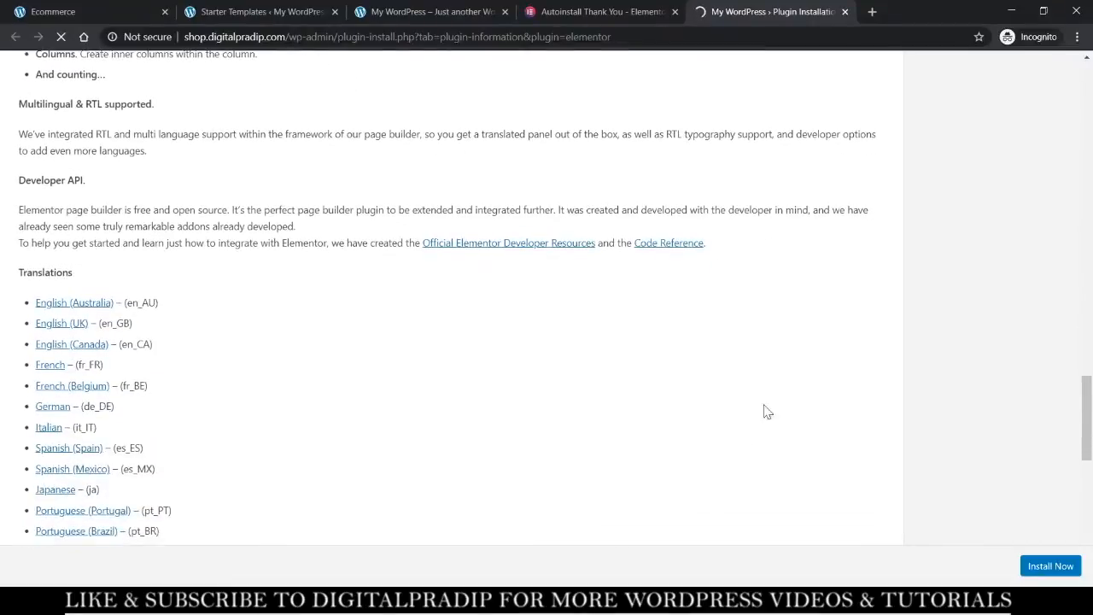
scroll(873, 500, "down", 5)
scroll(964, 230, "up", 20)
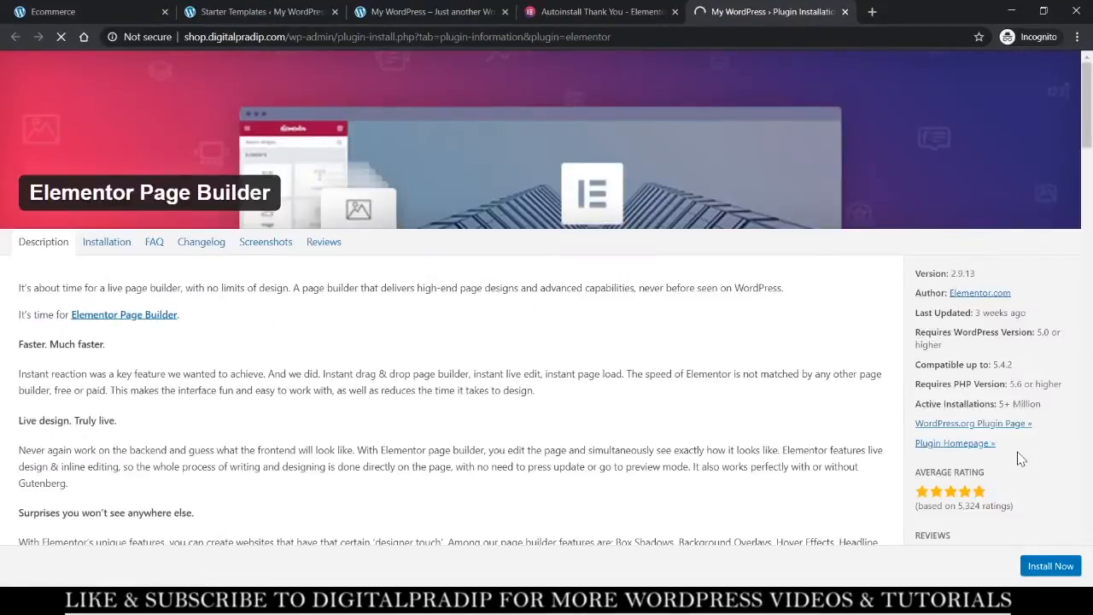
left_click(1033, 566)
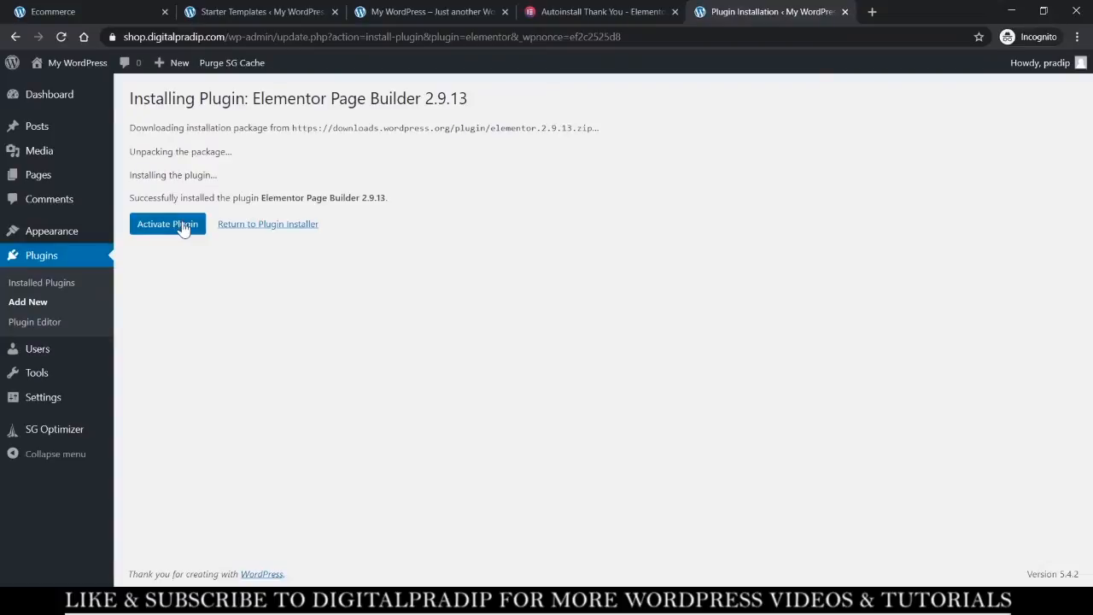
Select Elementor as the page builder for Starter Templates and close the Elementor auto-install and plugin installation tabs.
left_click(290, 8)
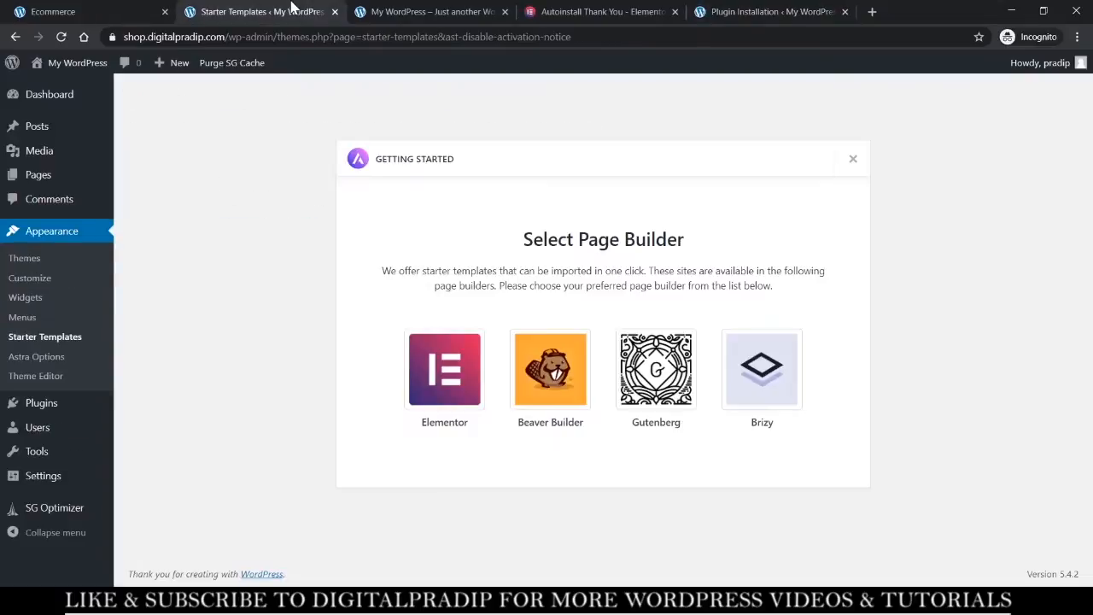
left_click(433, 366)
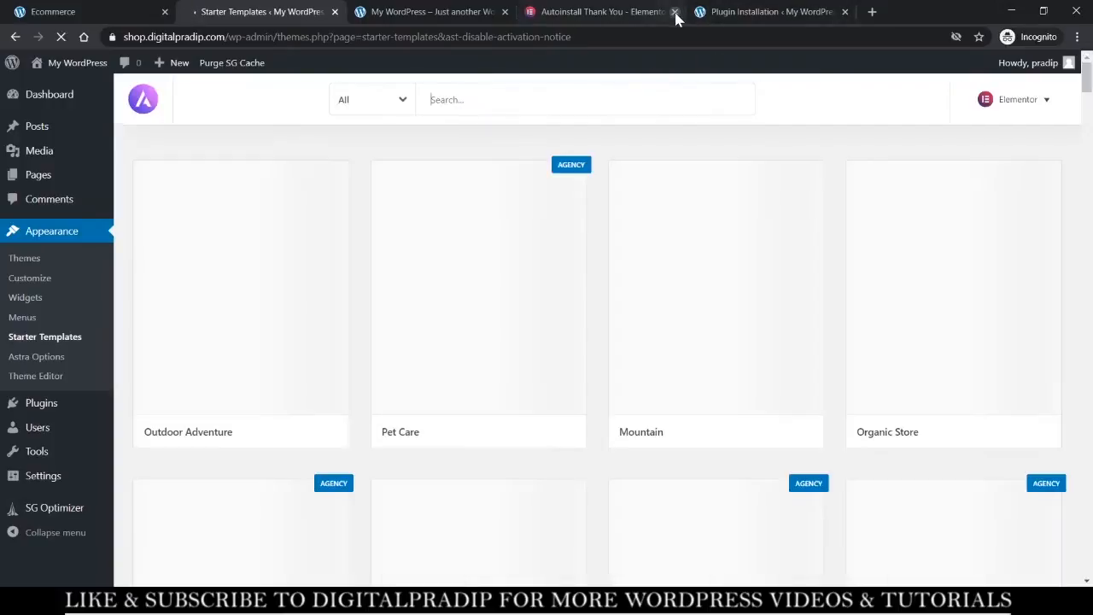
left_click(674, 12)
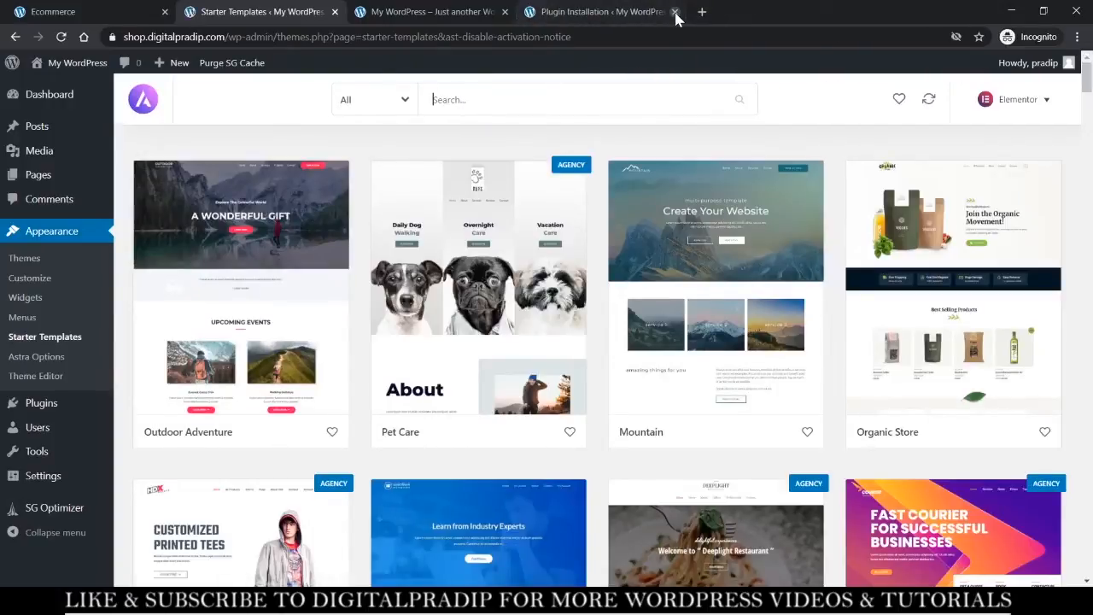
left_click(674, 12)
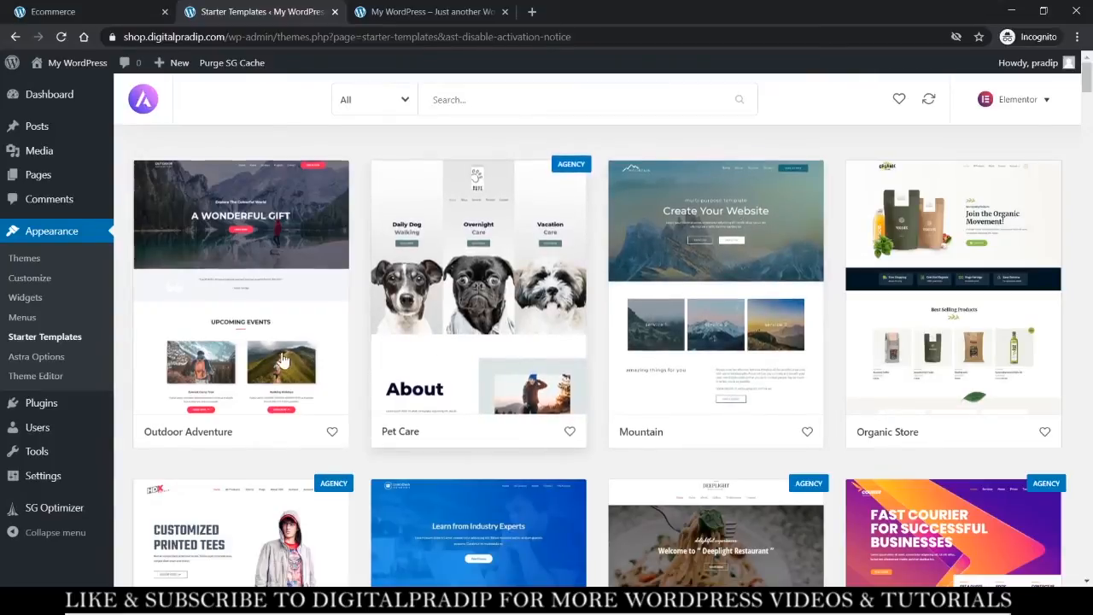
Browse the starter templates and filter them to free eCommerce sites.
scroll(729, 314, "down", 2)
scroll(728, 314, "down", 4)
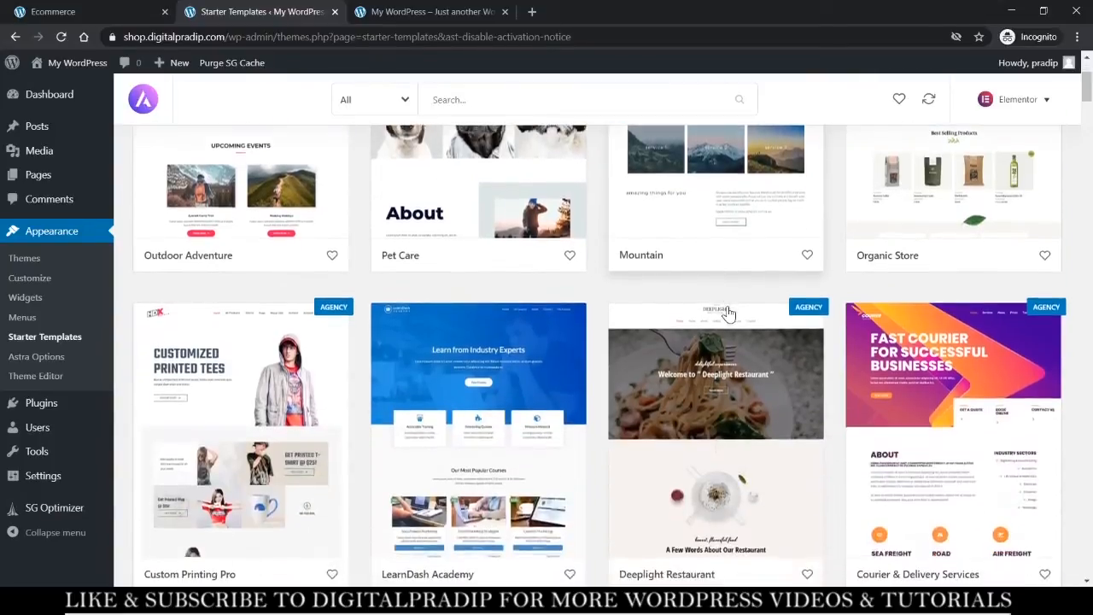
scroll(728, 314, "up", 4)
scroll(729, 315, "up", 1)
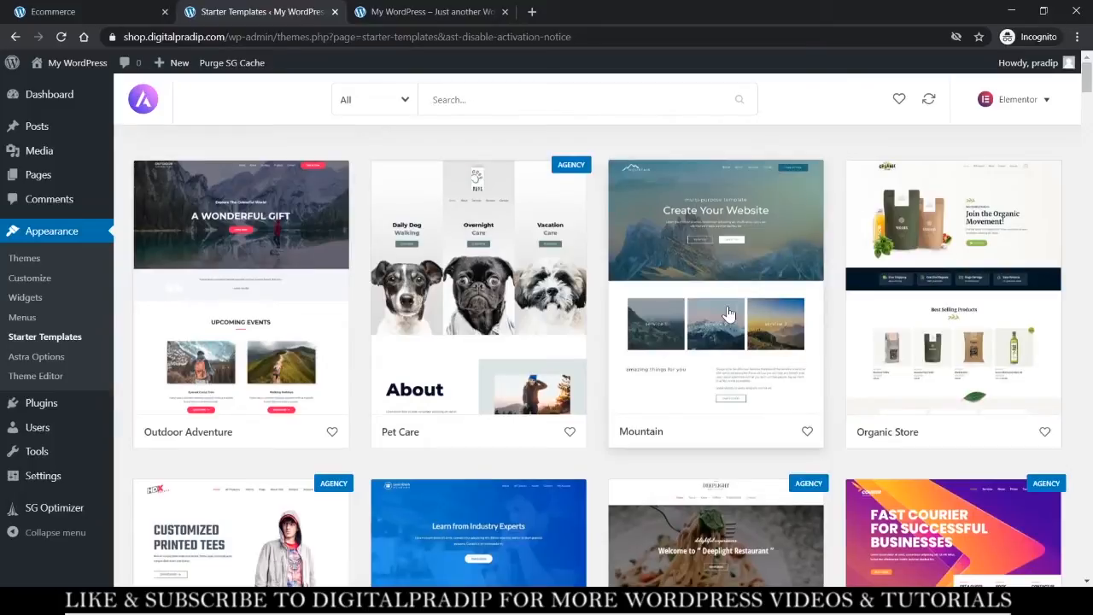
left_click(402, 104)
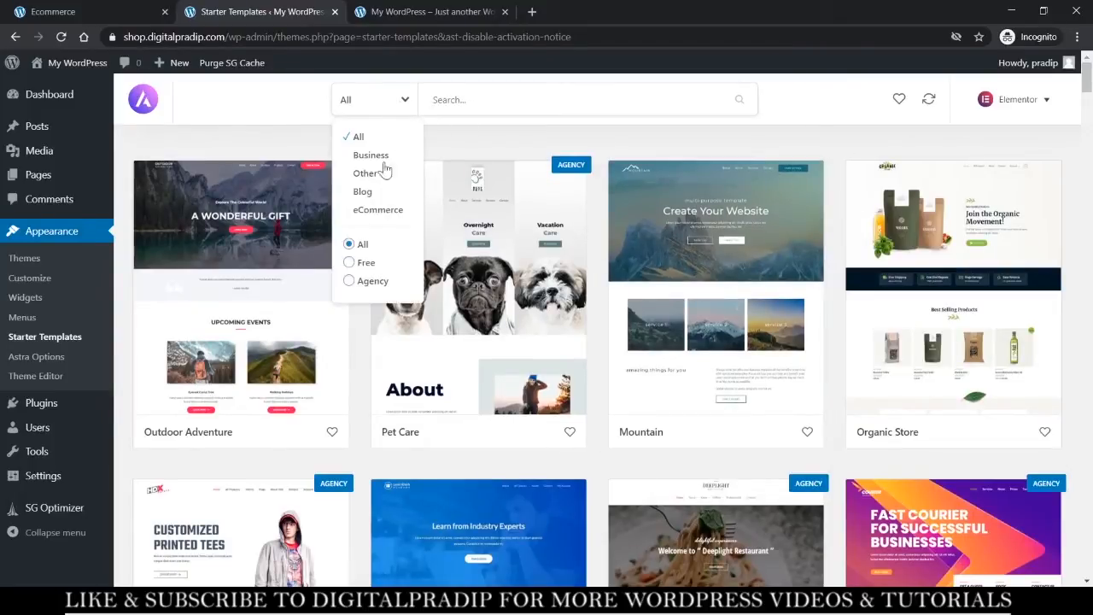
left_click(378, 210)
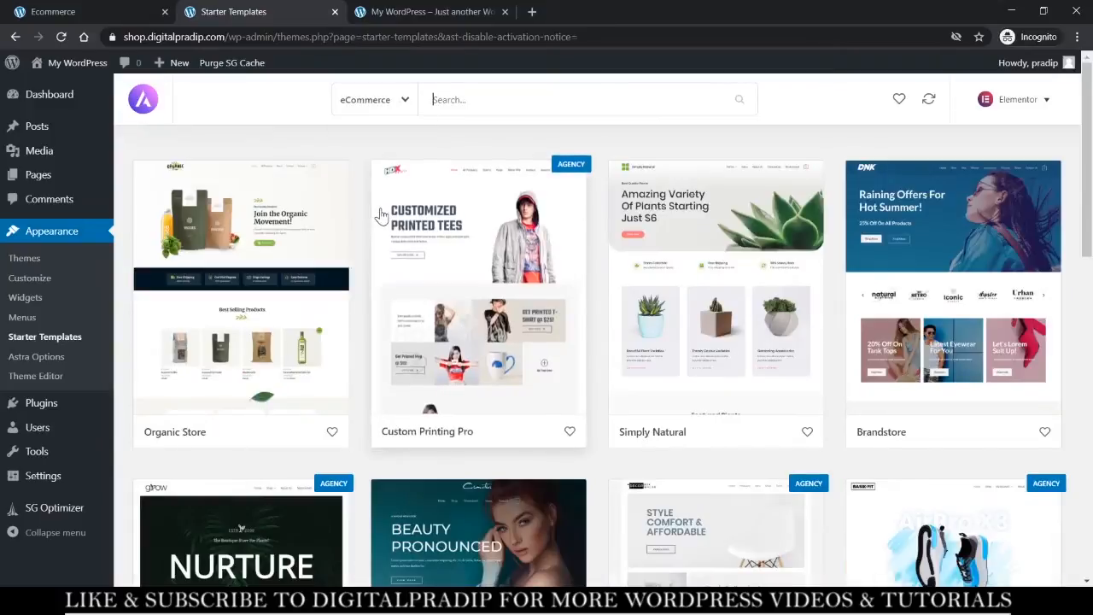
left_click(394, 111)
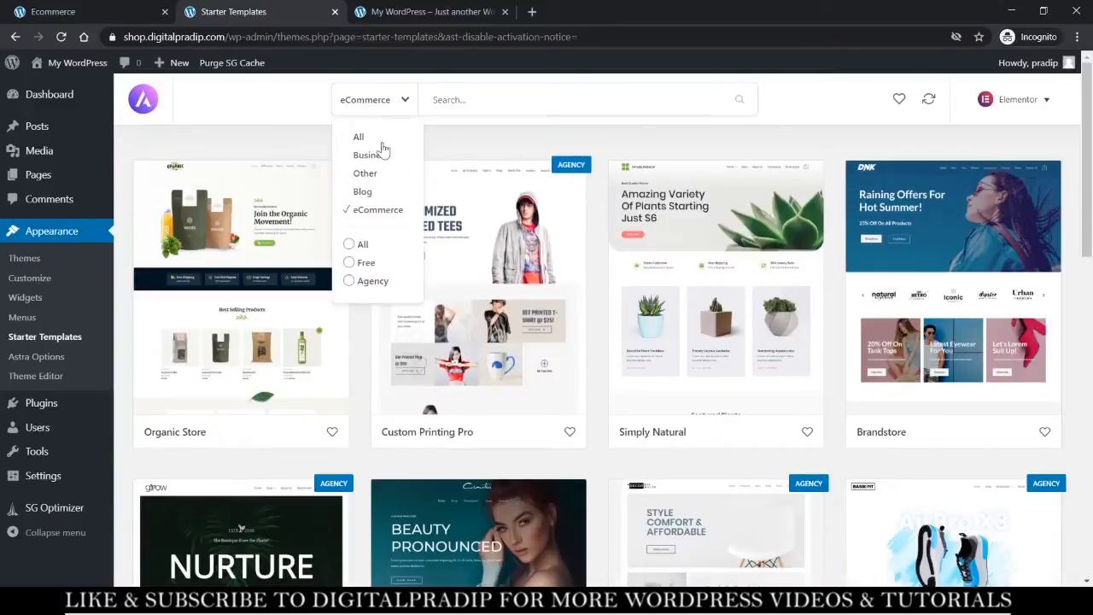
left_click(364, 262)
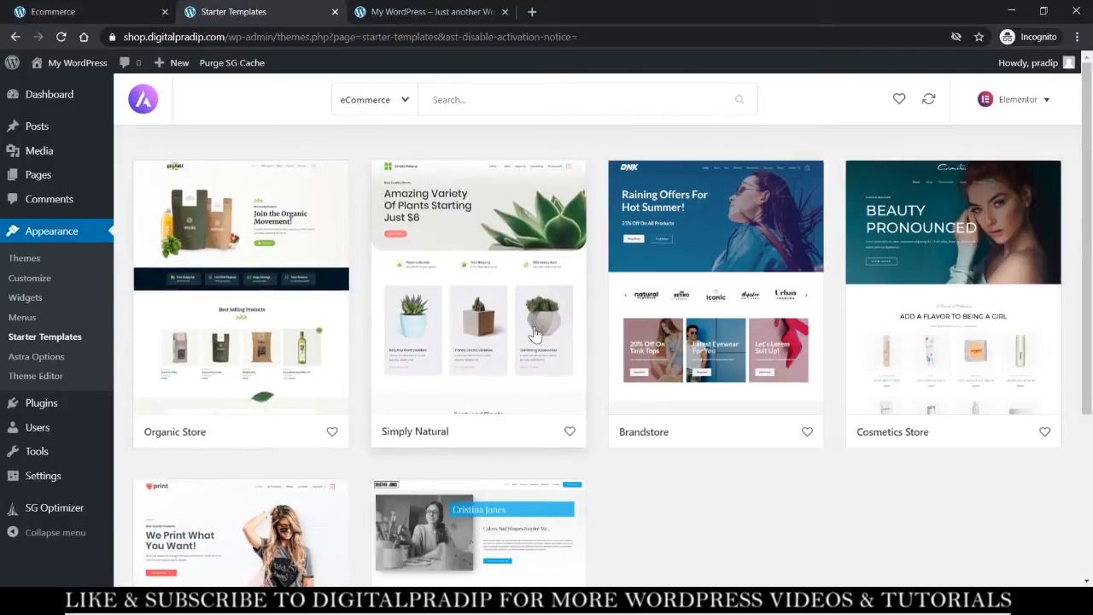
scroll(530, 333, "down", 3)
scroll(529, 333, "up", 3)
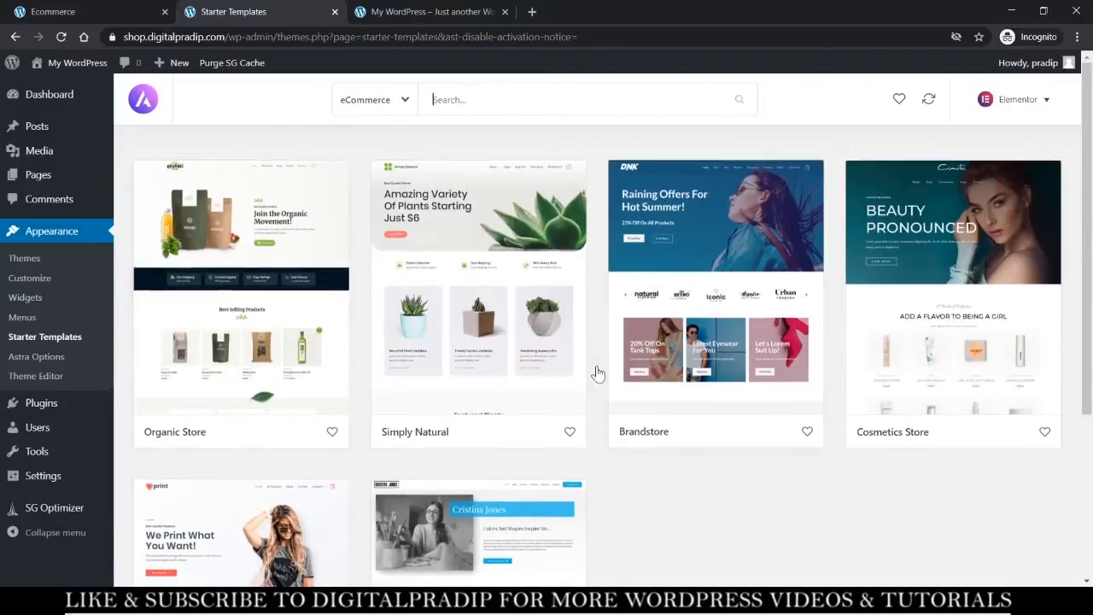
Preview the Organic Store template and import the complete site with customizer settings, widgets, required plugins and content.
left_click(245, 232)
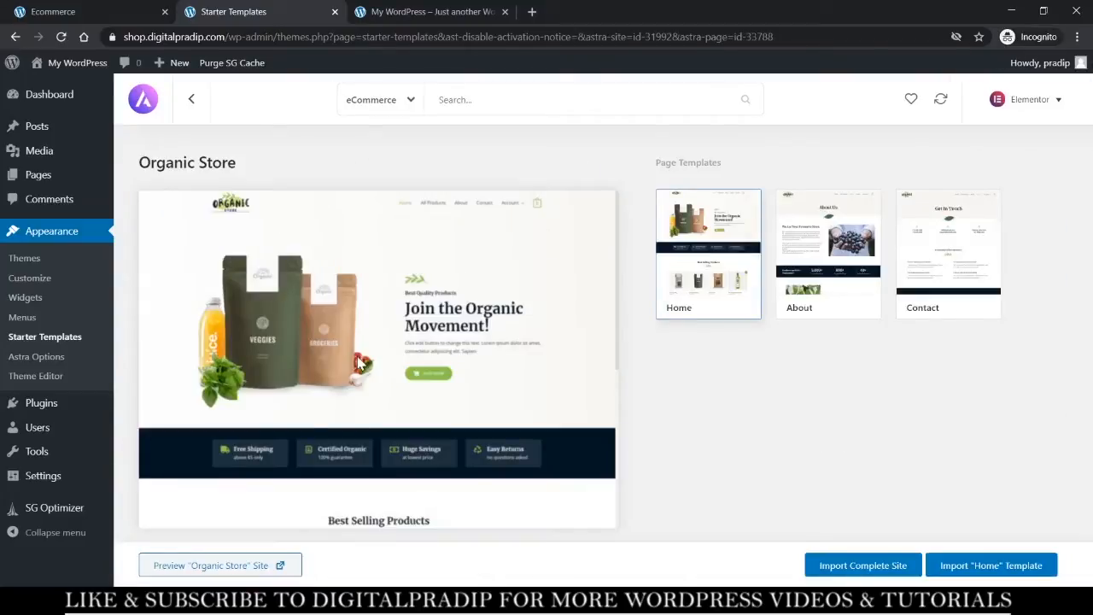
scroll(358, 362, "down", 15)
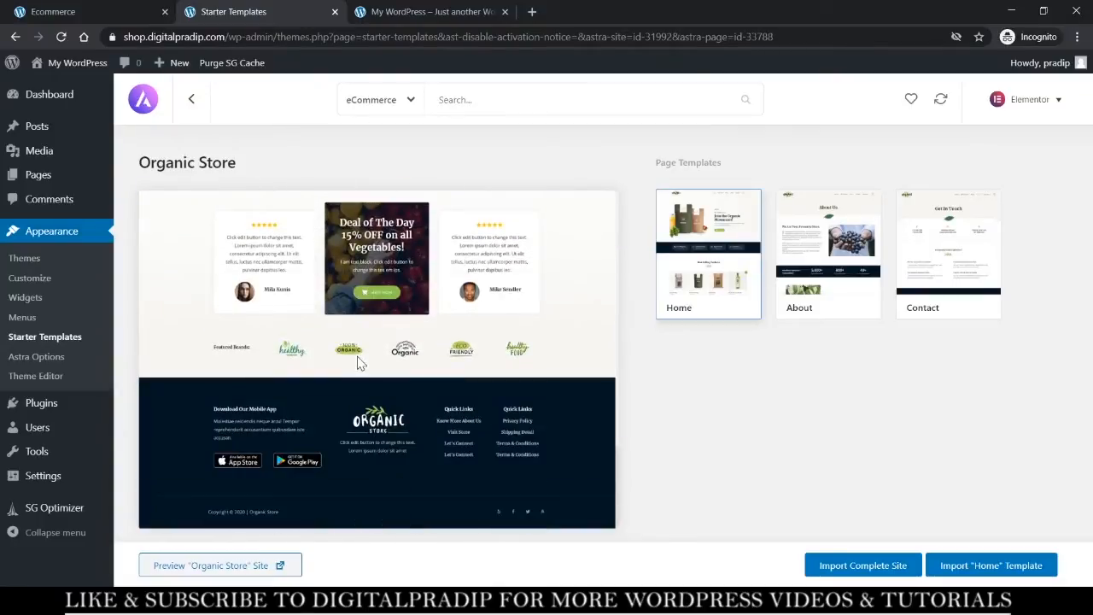
scroll(359, 362, "up", 15)
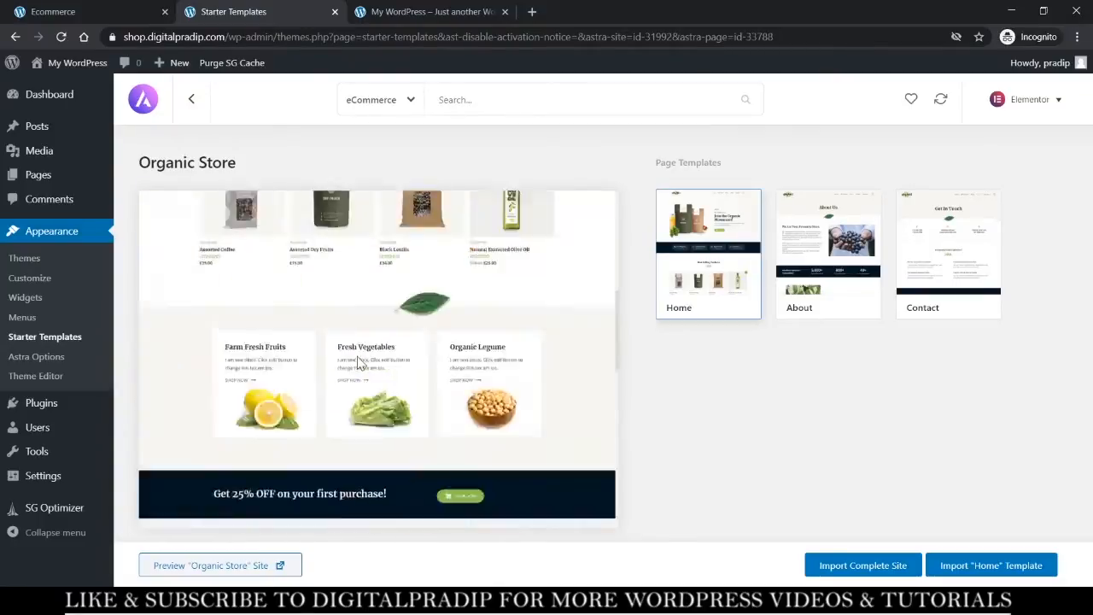
left_click(867, 570)
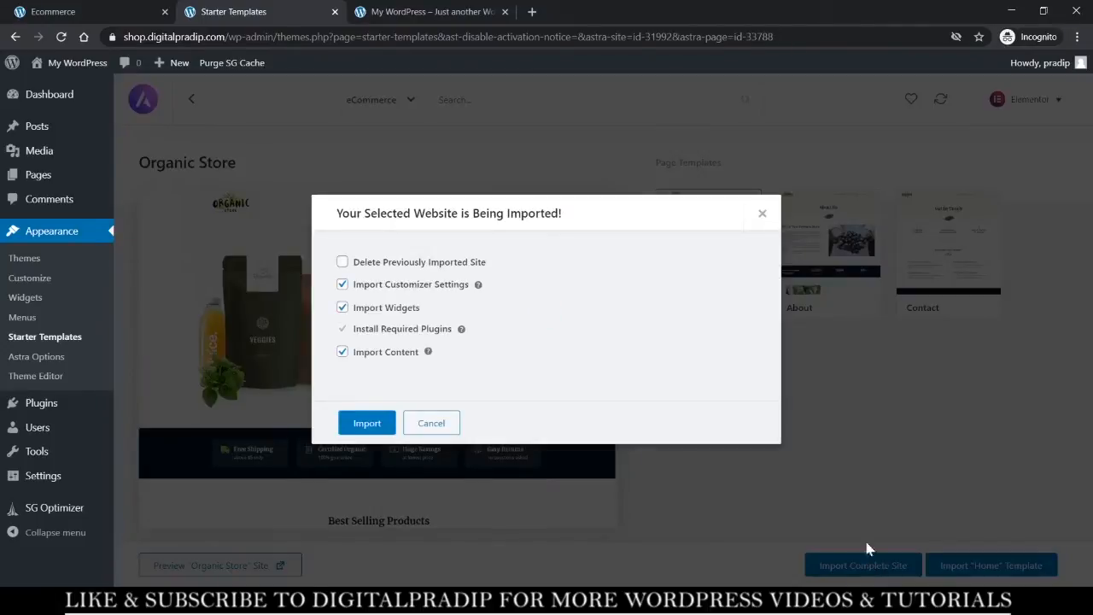
left_click(367, 423)
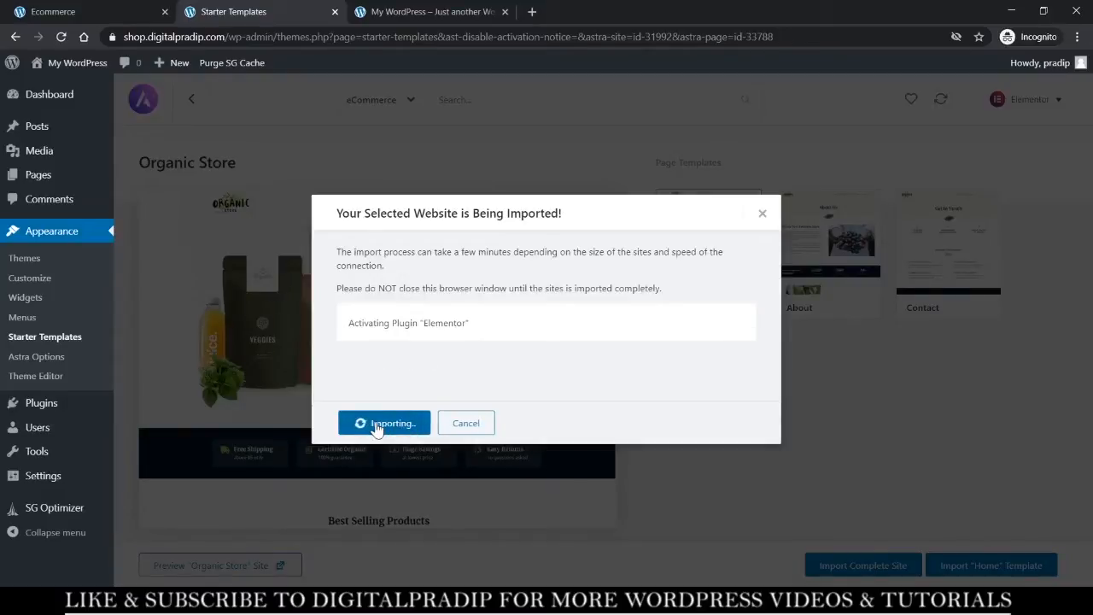
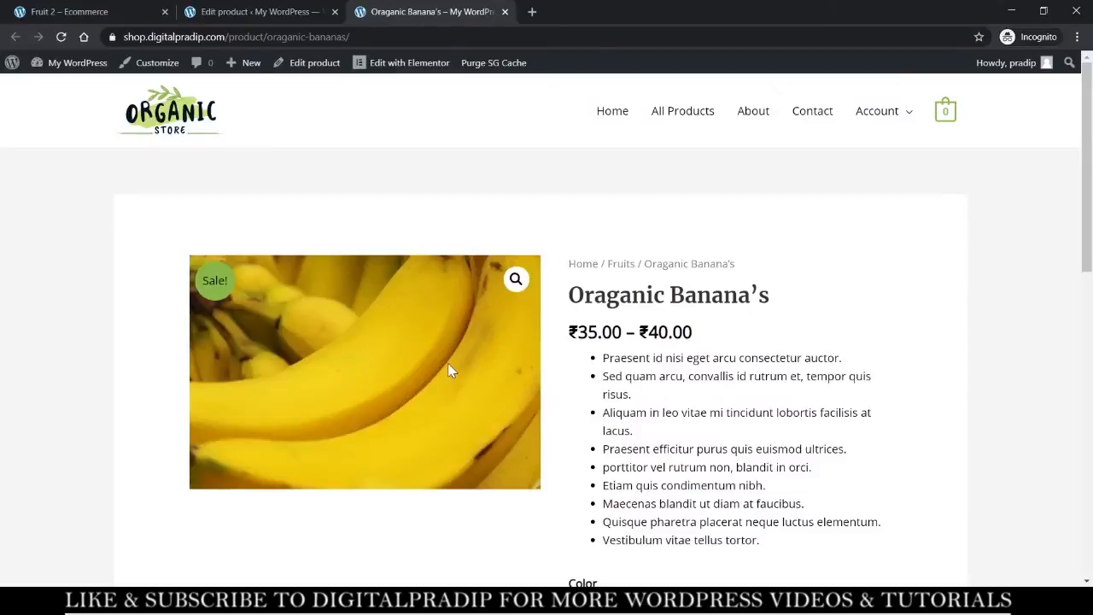
Look over the Oraganic Banana's product page and check the image of its green color variation.
scroll(655, 407, "down", 3)
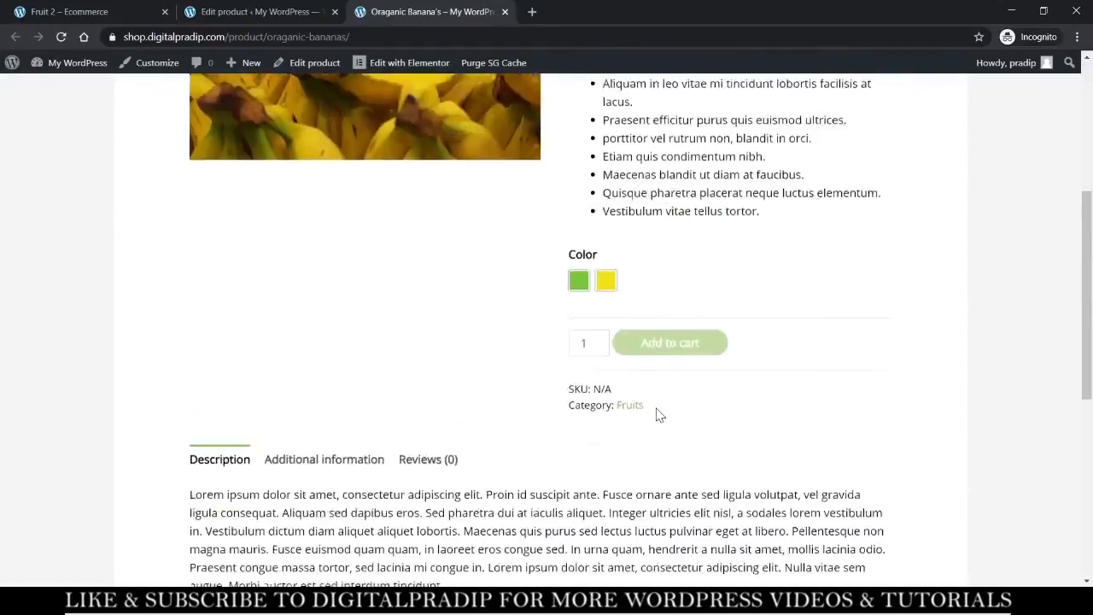
scroll(656, 415, "up", 3)
scroll(621, 414, "down", 1)
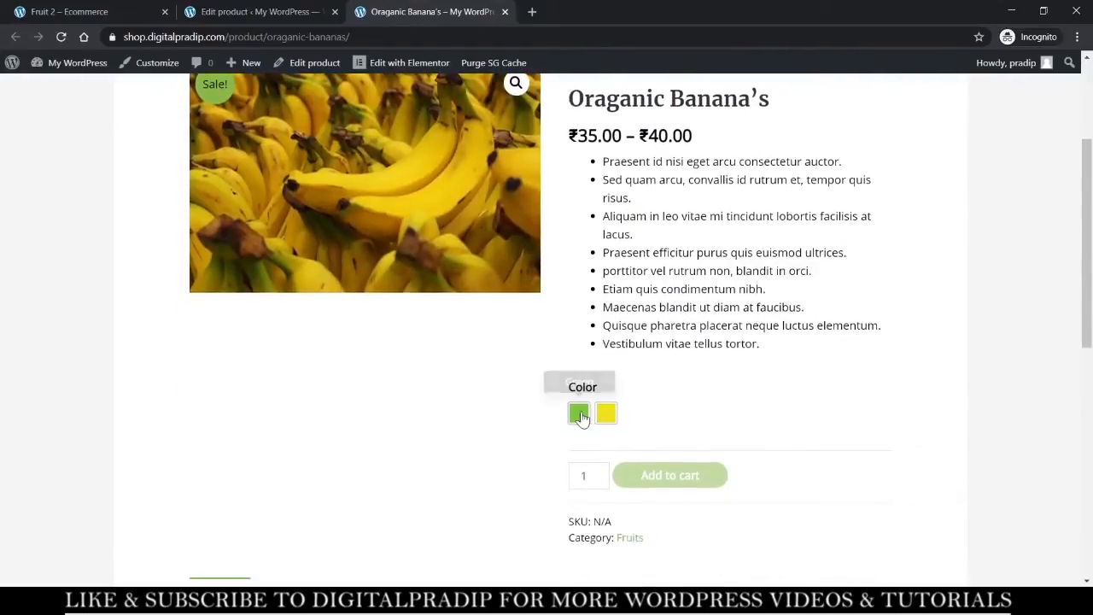
left_click(579, 414)
scroll(536, 322, "up", 1)
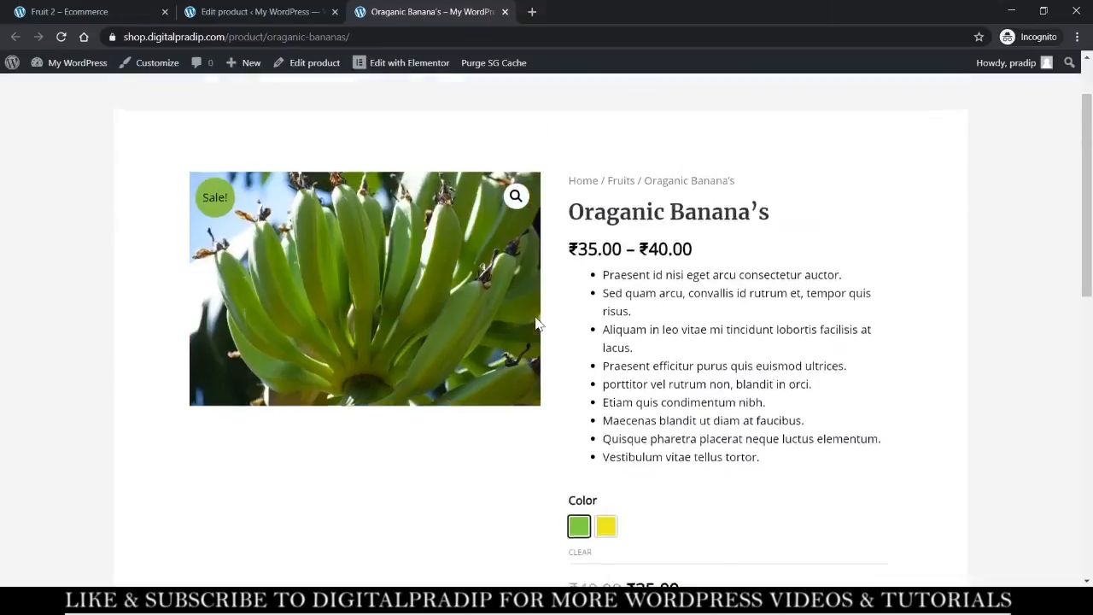
Select the Yellow color variation on the Oraganic Banana's page, check its price, and view its product image enlarged.
scroll(791, 458, "down", 2)
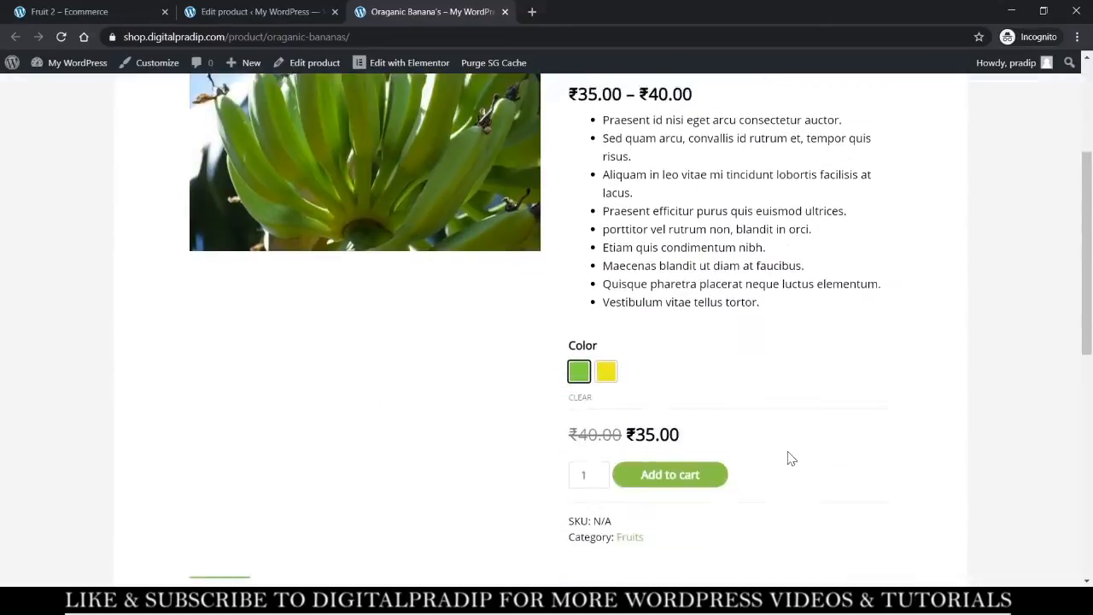
left_click(607, 357)
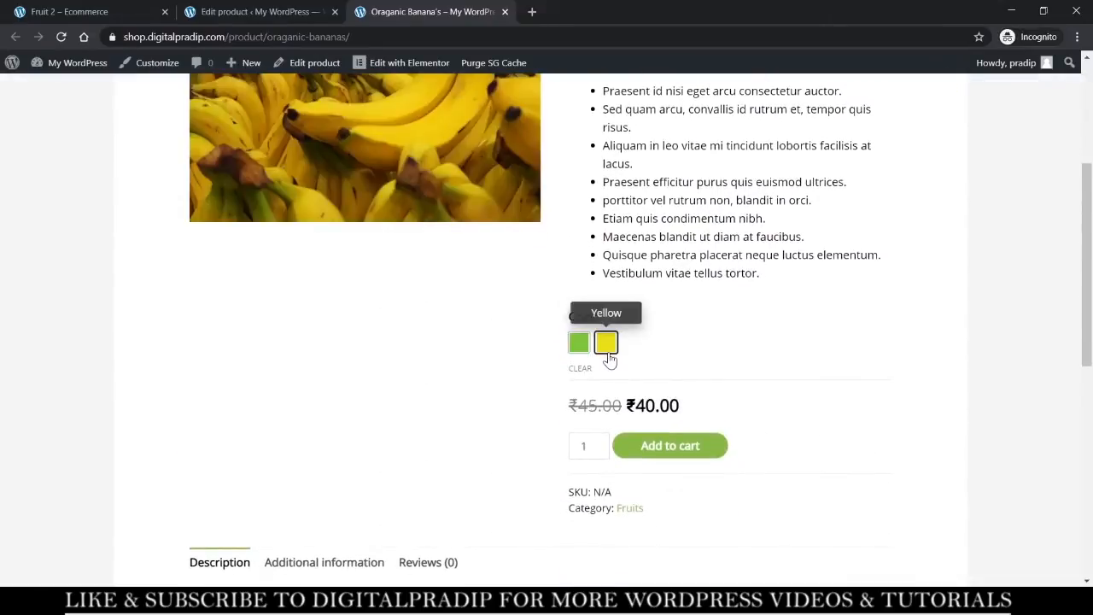
scroll(609, 357, "down", 6)
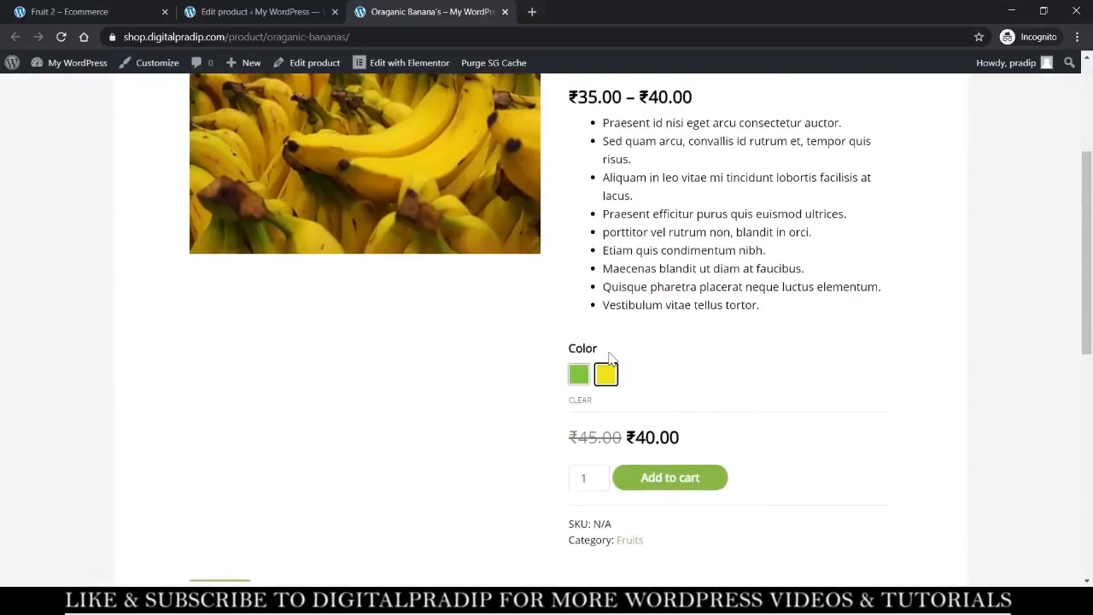
scroll(610, 358, "up", 6)
scroll(610, 354, "down", 5)
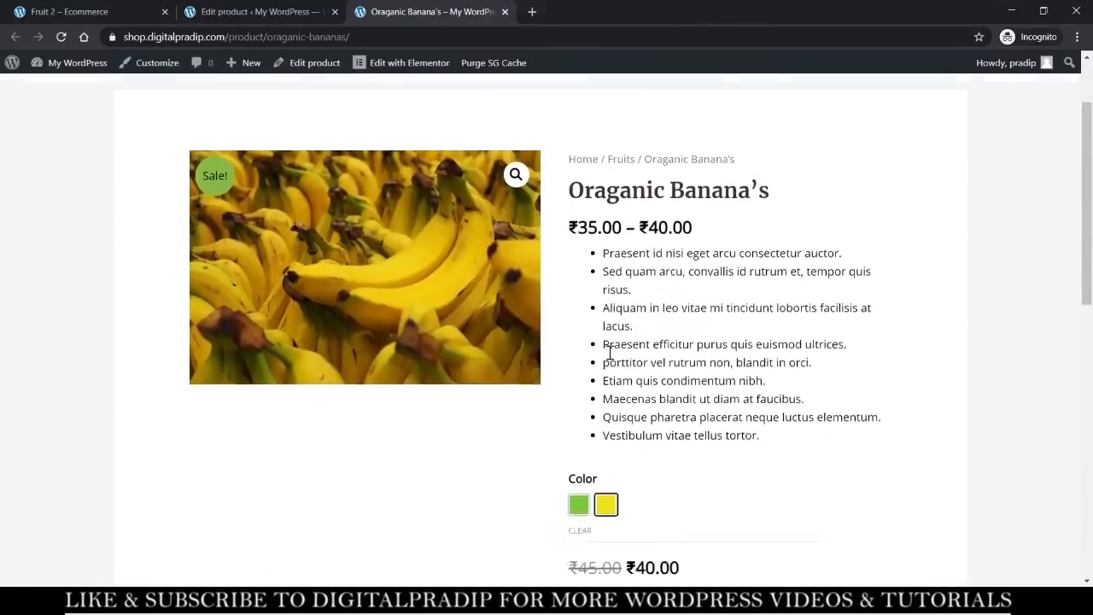
scroll(610, 352, "up", 3)
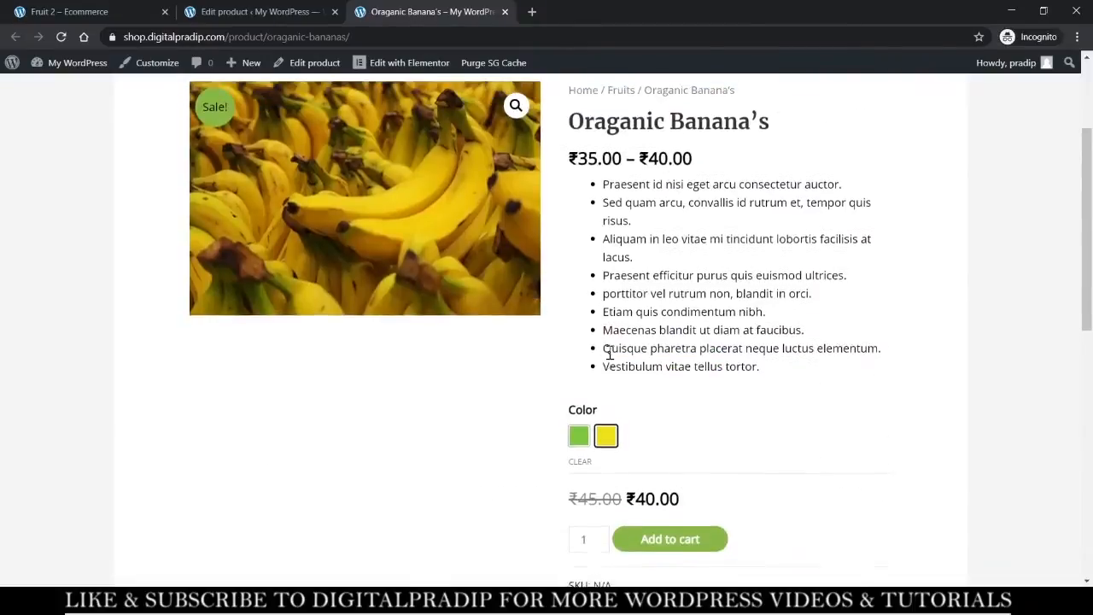
scroll(609, 352, "down", 3)
scroll(609, 353, "up", 3)
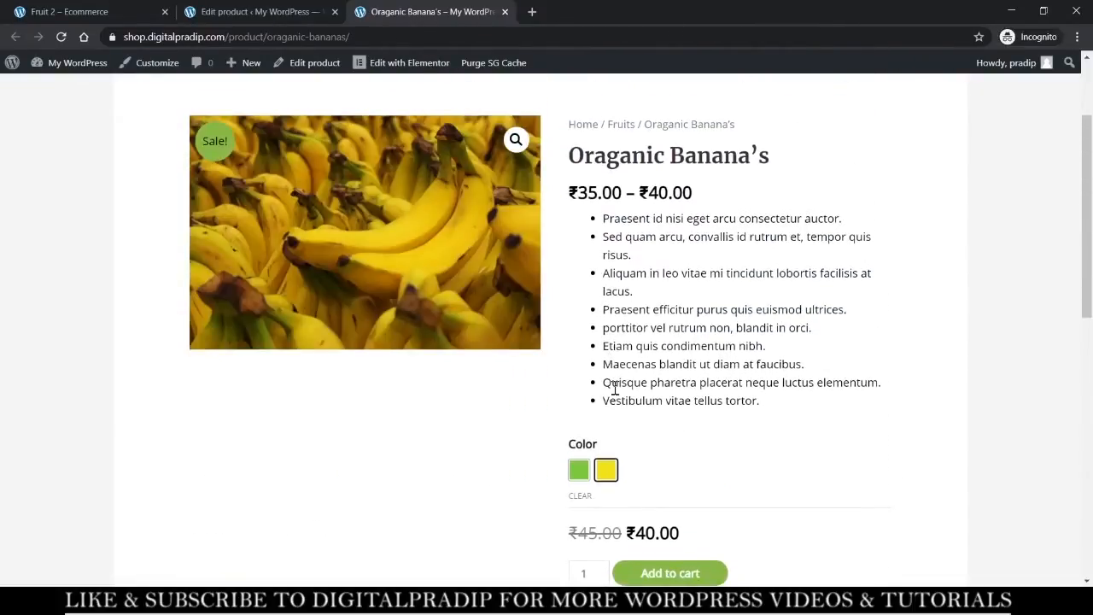
scroll(598, 386, "up", 1)
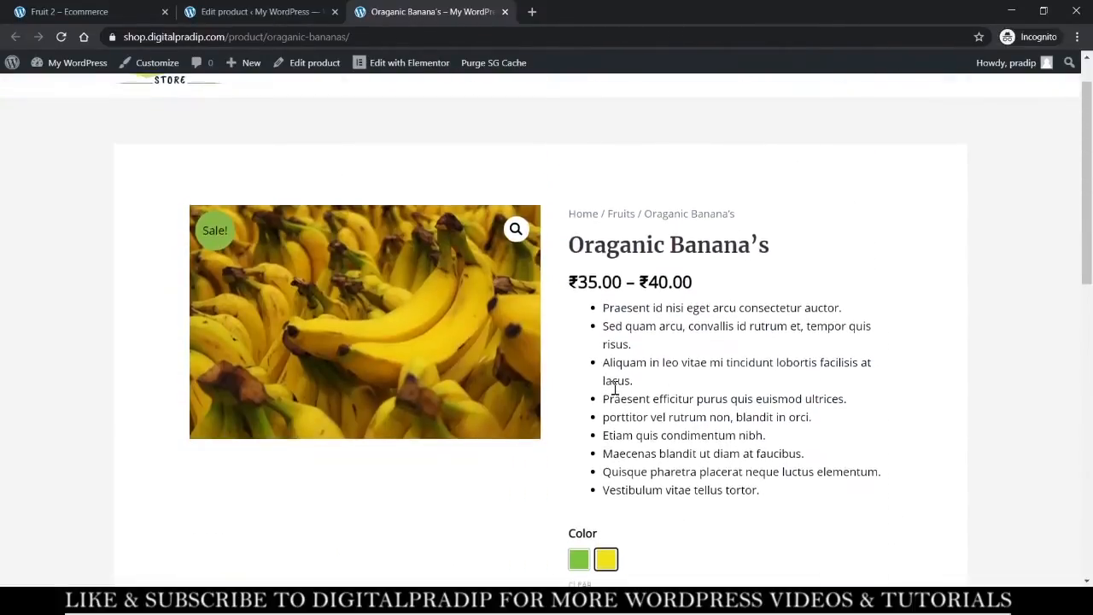
left_click(515, 228)
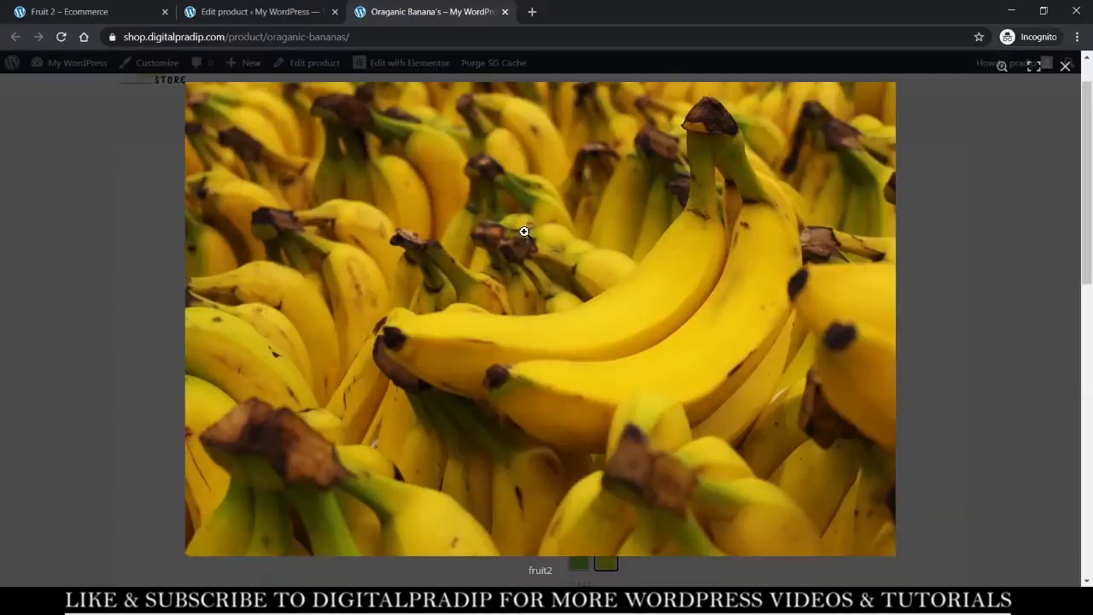
left_click(1008, 232)
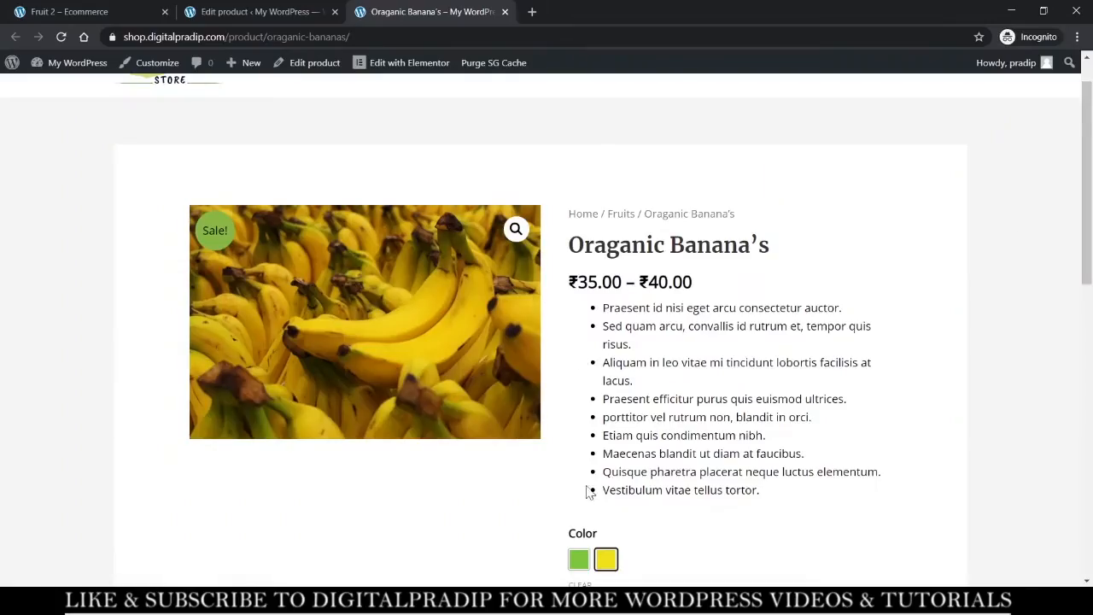
Switch the product to the green color variation, view its enlarged image, and compare its price with the product's price range.
left_click(578, 558)
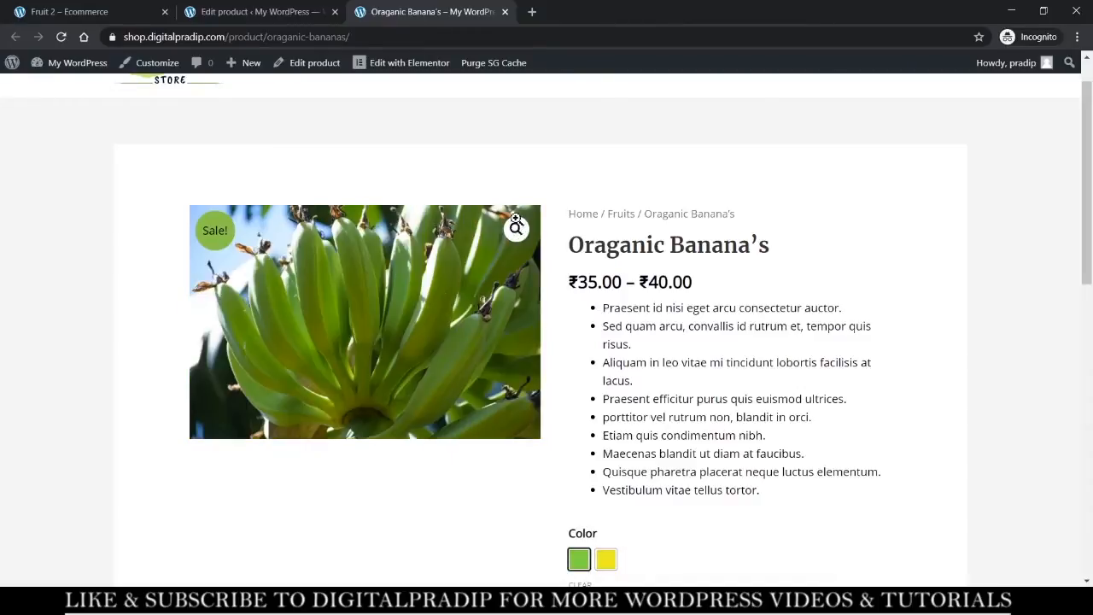
left_click(516, 229)
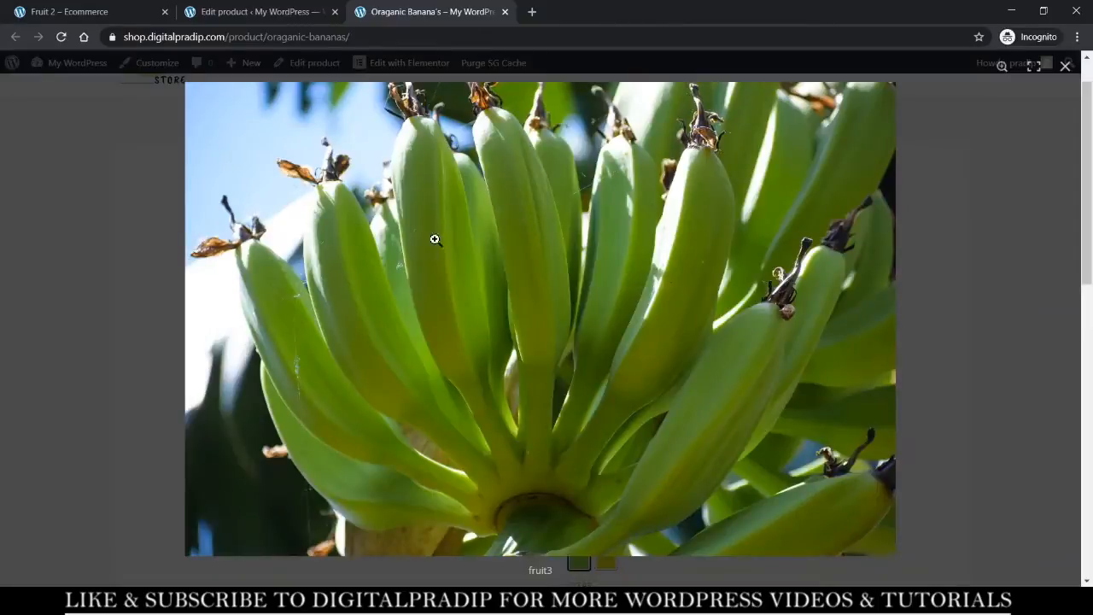
left_click(958, 238)
scroll(700, 393, "down", 4)
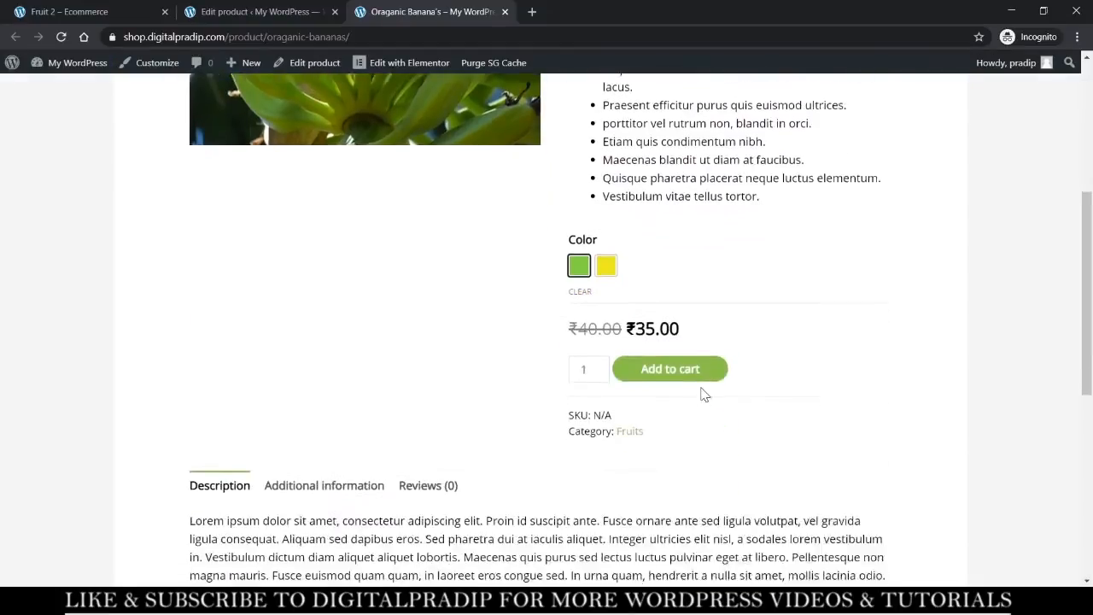
scroll(678, 346, "up", 5)
scroll(676, 341, "down", 4)
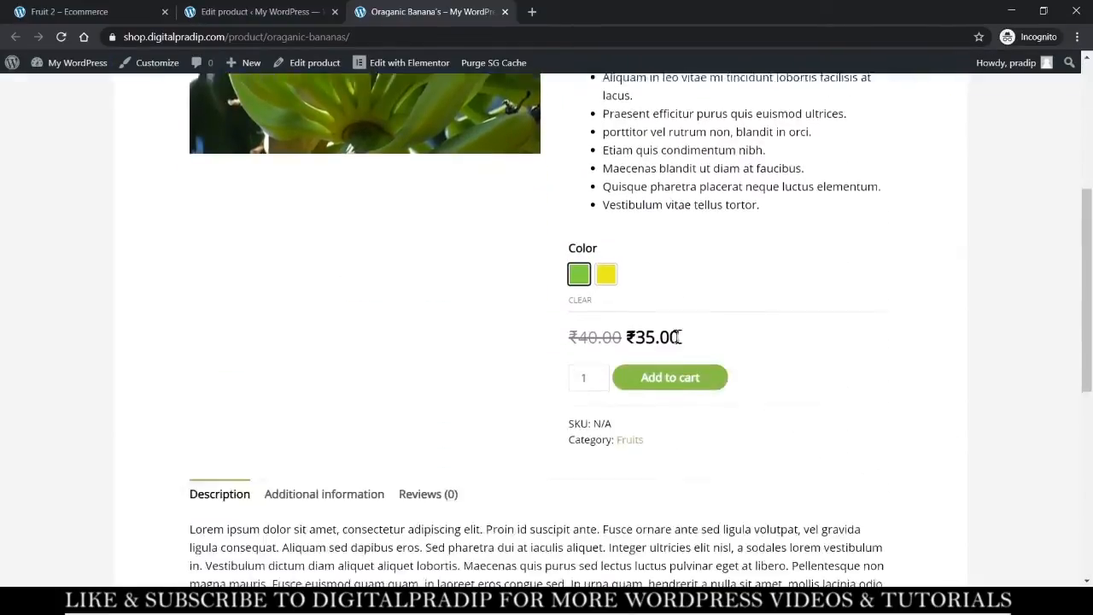
scroll(676, 335, "up", 5)
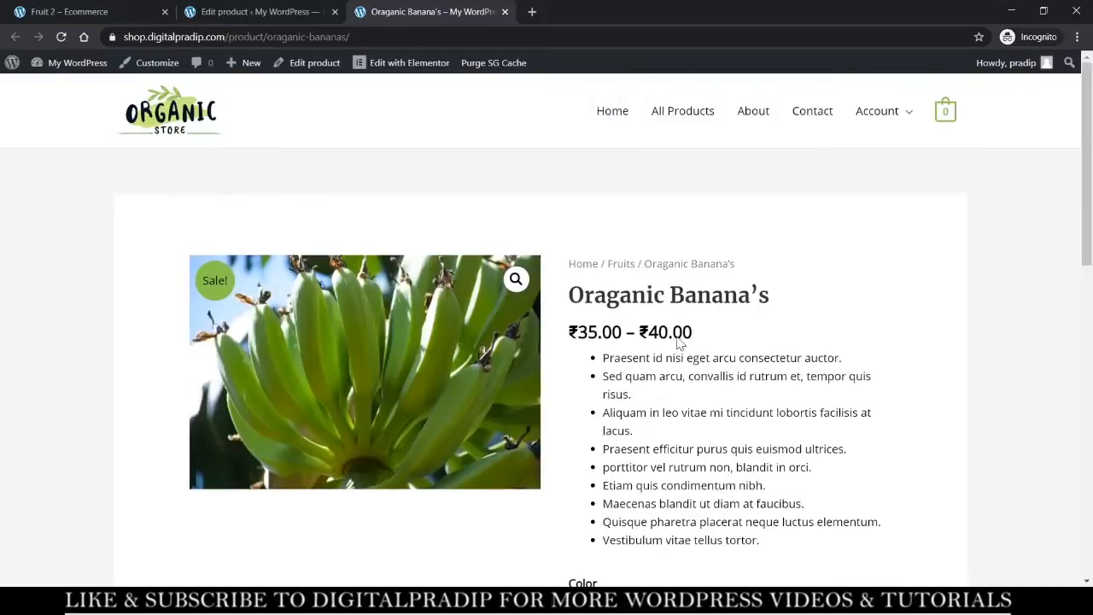
scroll(678, 337, "down", 2)
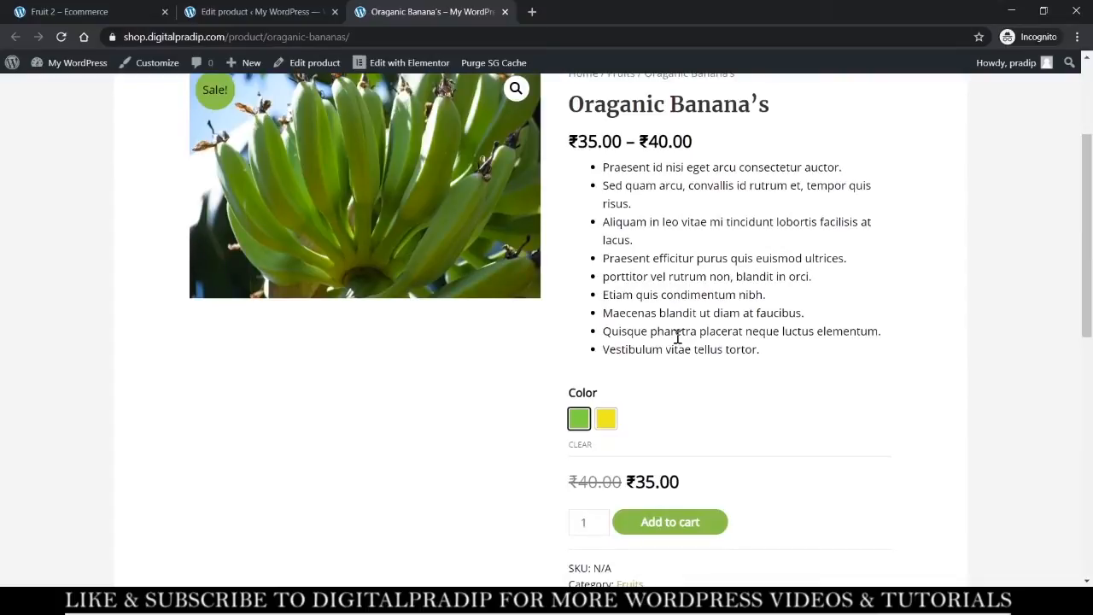
scroll(678, 337, "up", 2)
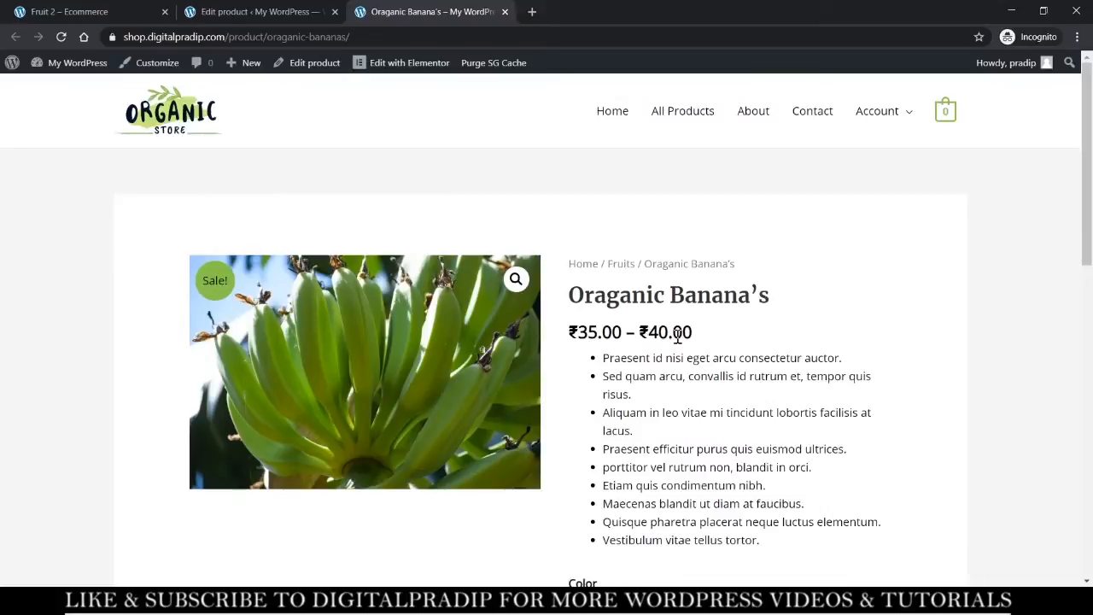
Return to the WordPress admin, open the list of all products, close the banana product page, and look through the list.
key("alt+Tab")
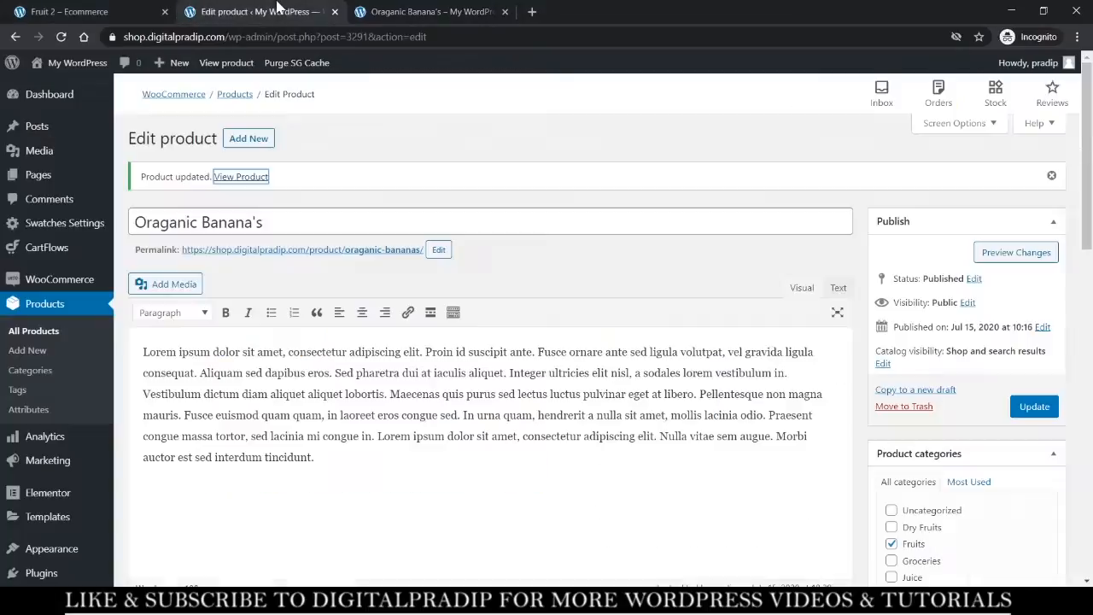
left_click(275, 8)
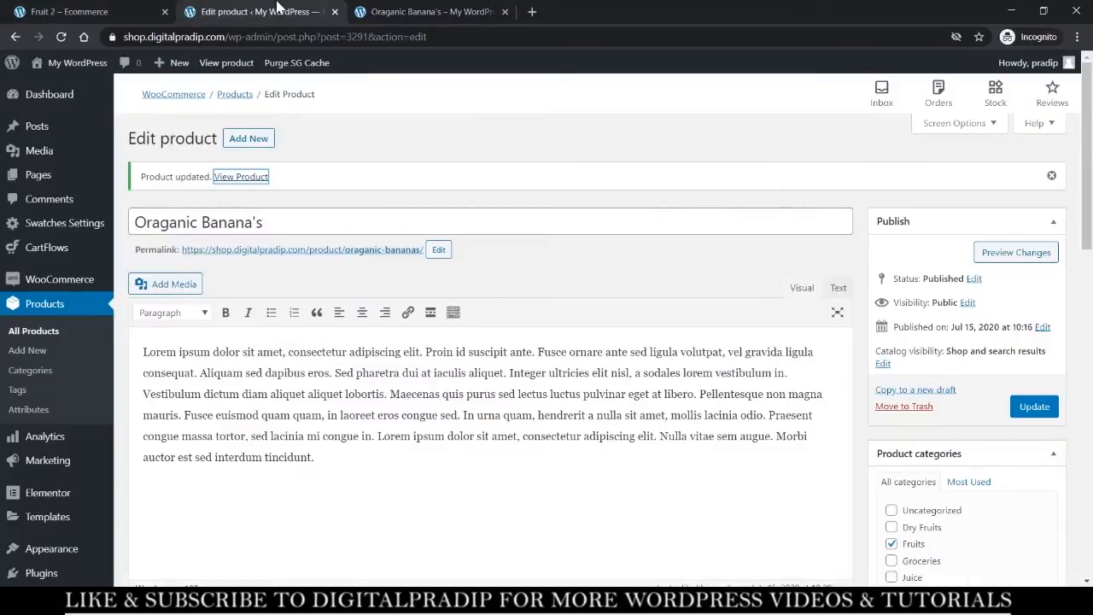
left_click(74, 310)
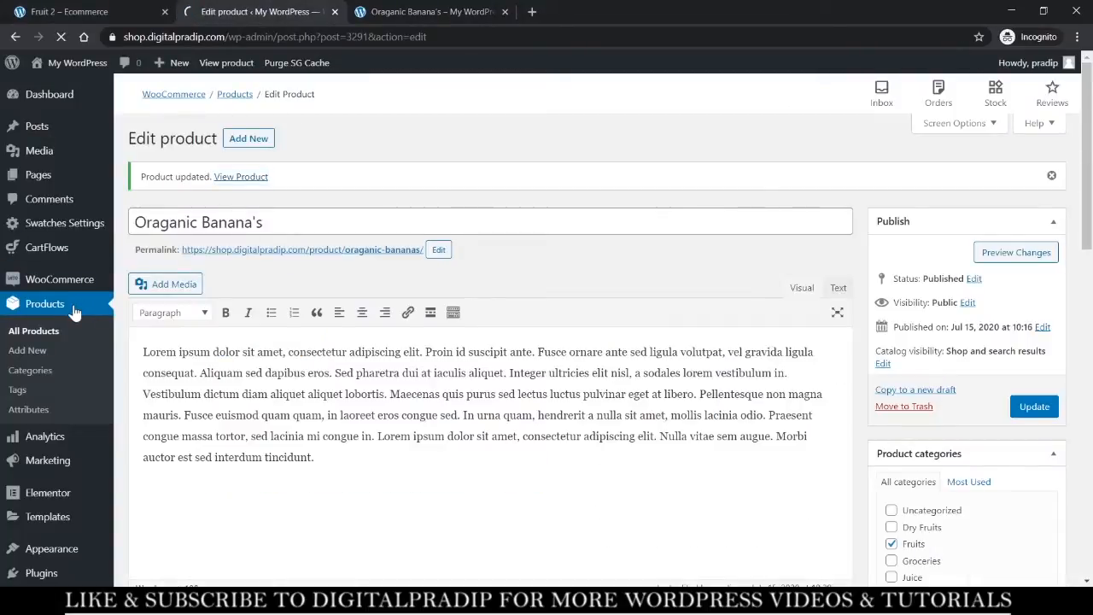
left_click(505, 12)
mouse_move(332, 298)
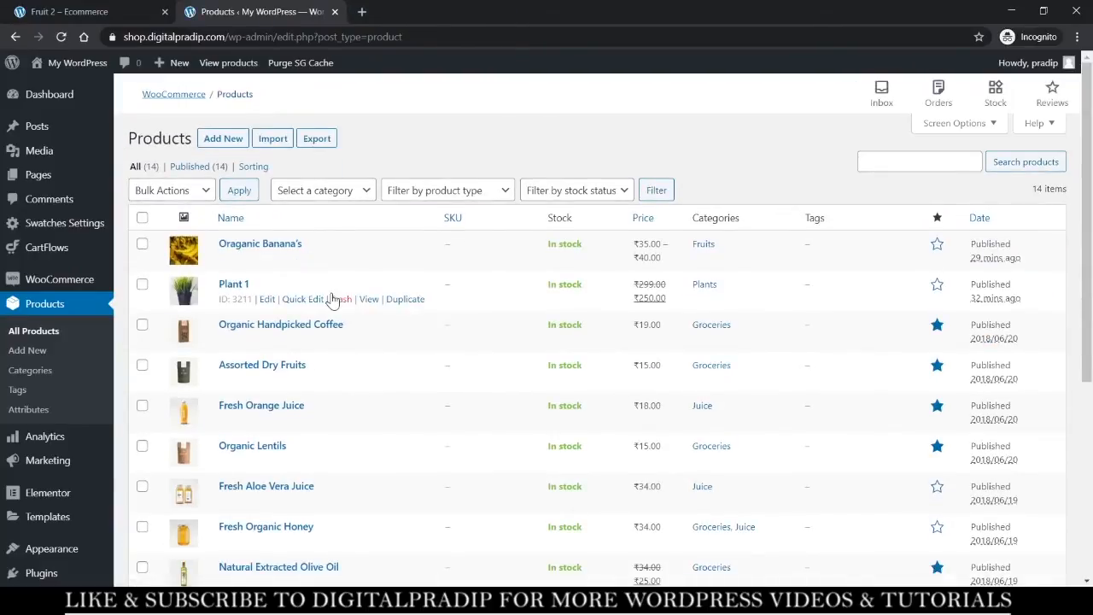
scroll(332, 298, "down", 4)
scroll(332, 298, "up", 4)
On the demo store, browse the Plants category through to page 5 and check how many products it holds.
left_click(89, 13)
scroll(641, 275, "up", 5)
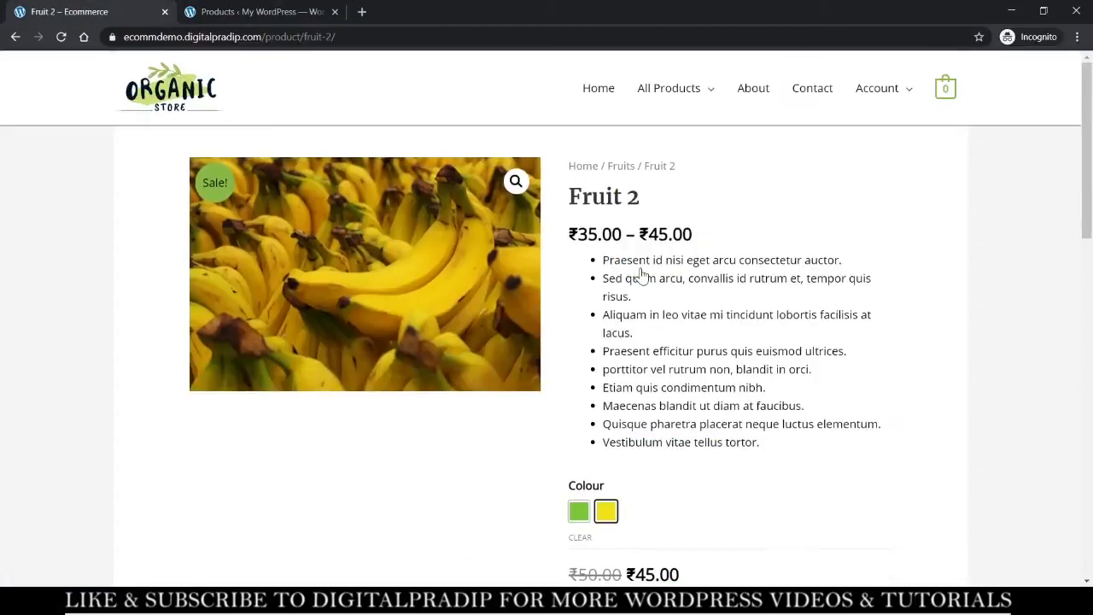
mouse_move(676, 89)
left_click(680, 146)
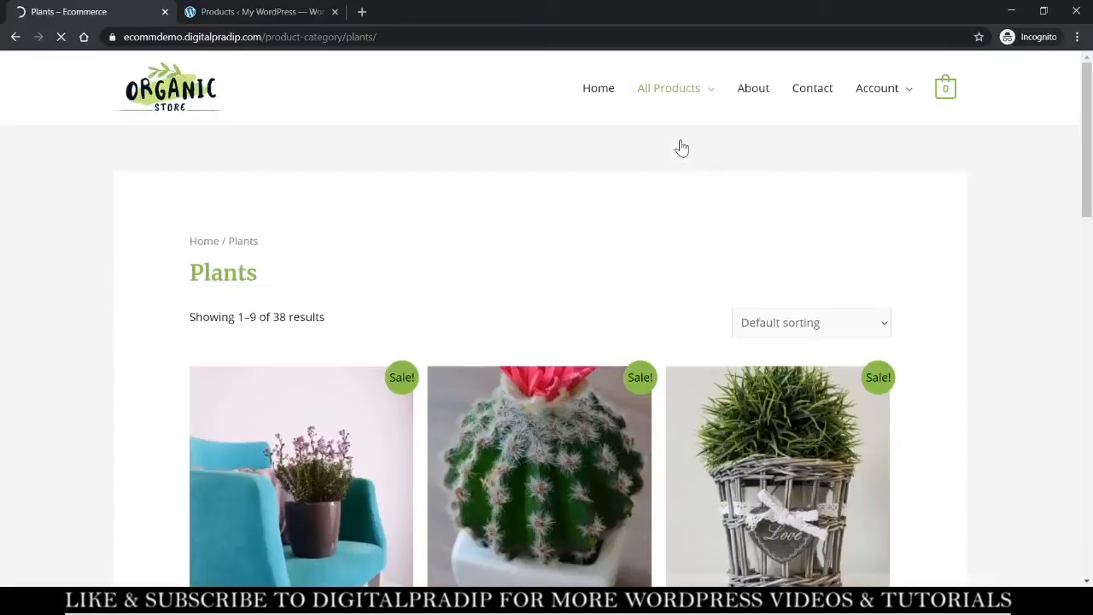
scroll(543, 457, "down", 13)
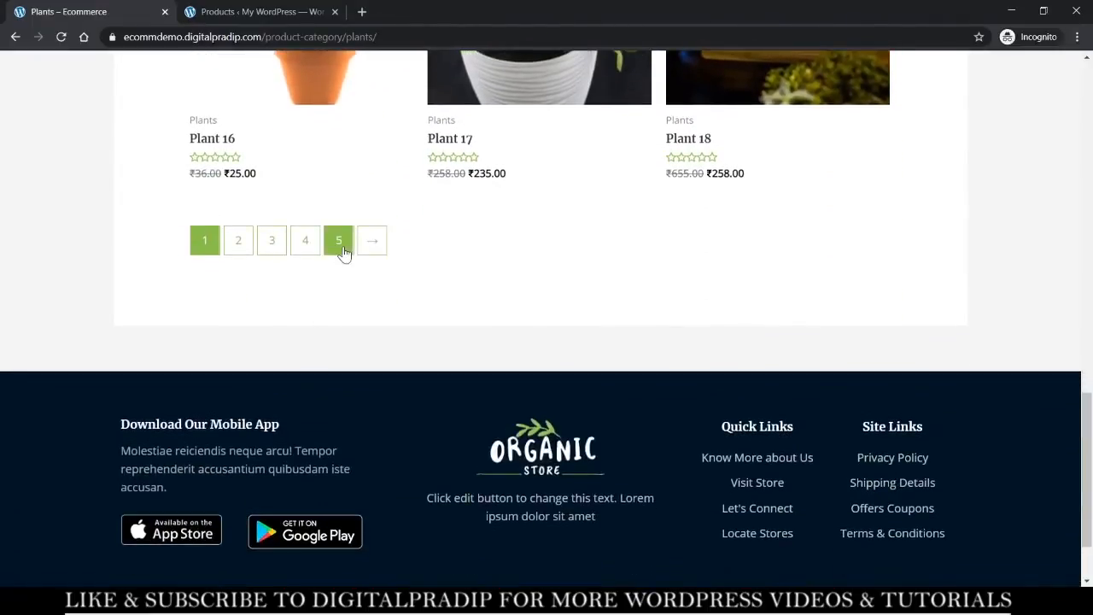
left_click(342, 249)
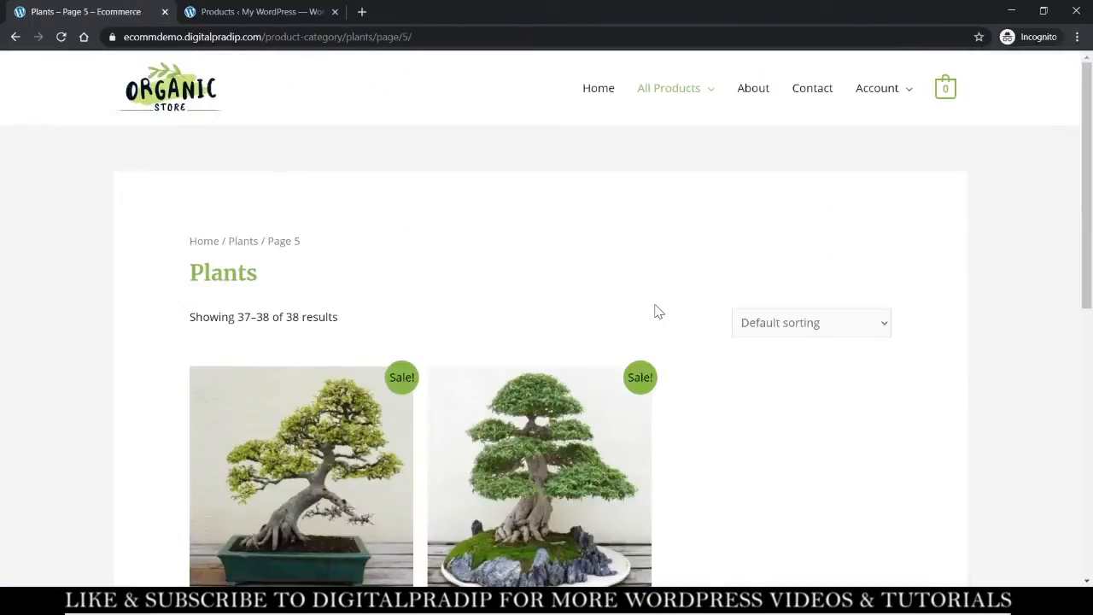
scroll(654, 310, "down", 5)
scroll(654, 310, "up", 5)
left_click_drag(229, 320, 322, 318)
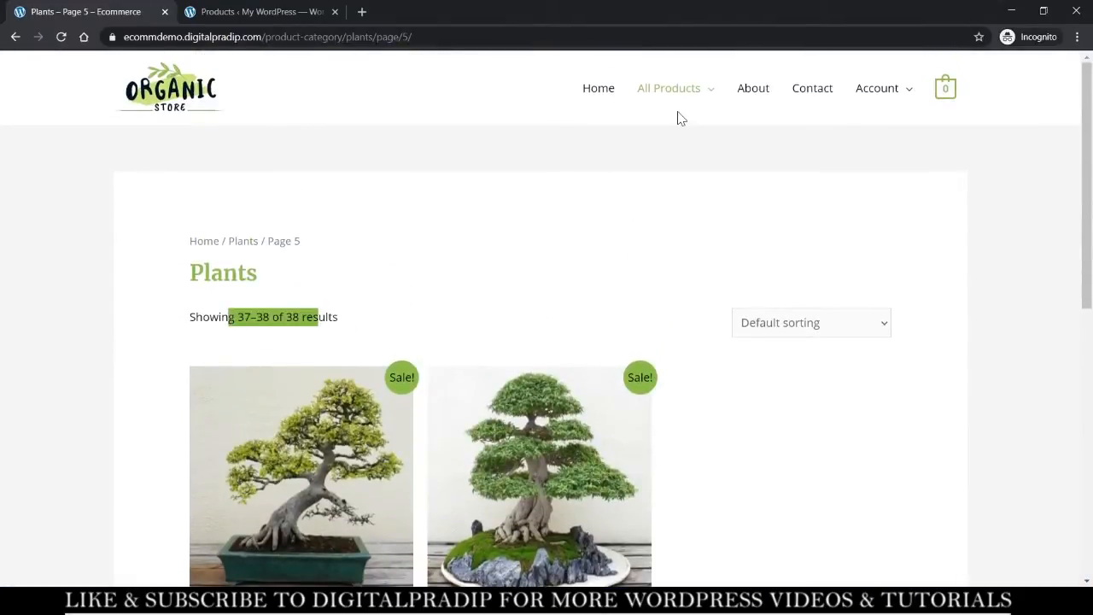
Browse the demo store's Vegetables category and check its number of products.
mouse_move(706, 92)
left_click(659, 169)
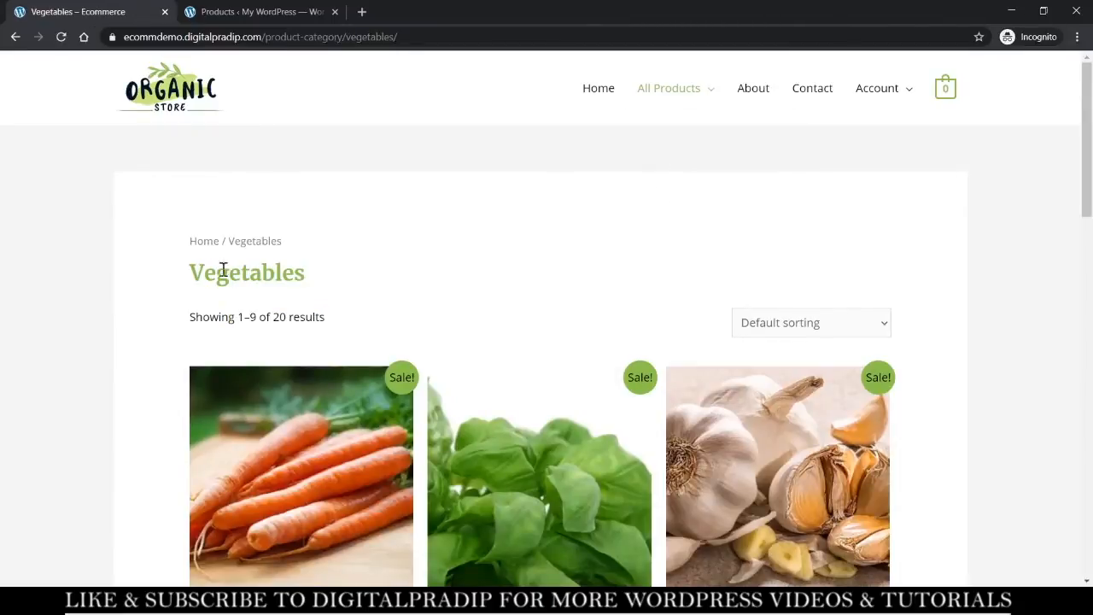
left_click_drag(236, 314, 296, 332)
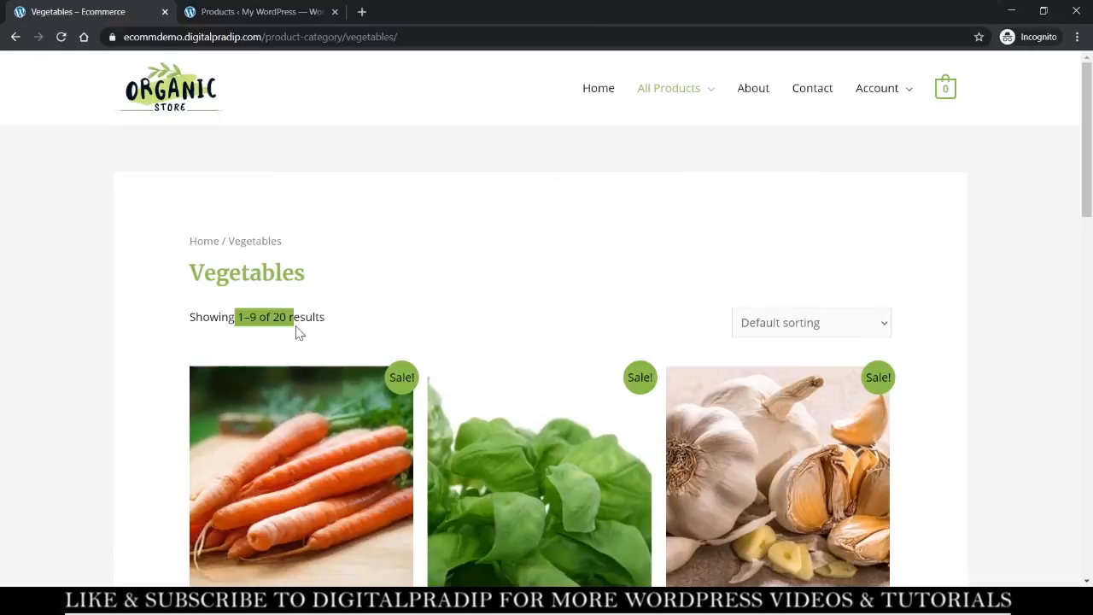
scroll(297, 332, "down", 12)
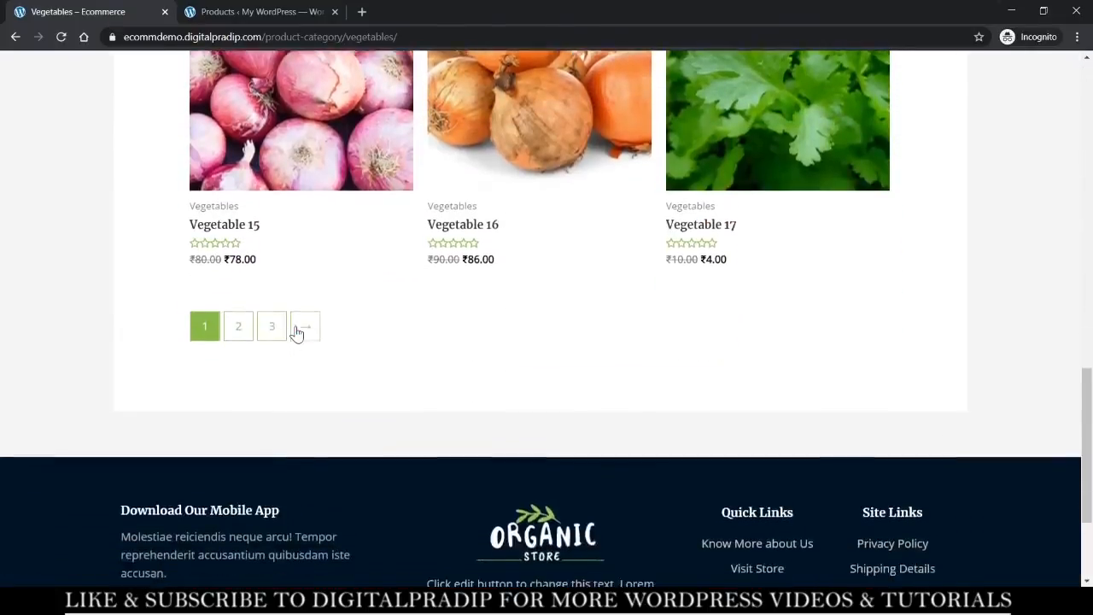
scroll(296, 332, "up", 12)
Browse the demo store's Fruits category and check its number of products.
mouse_move(720, 88)
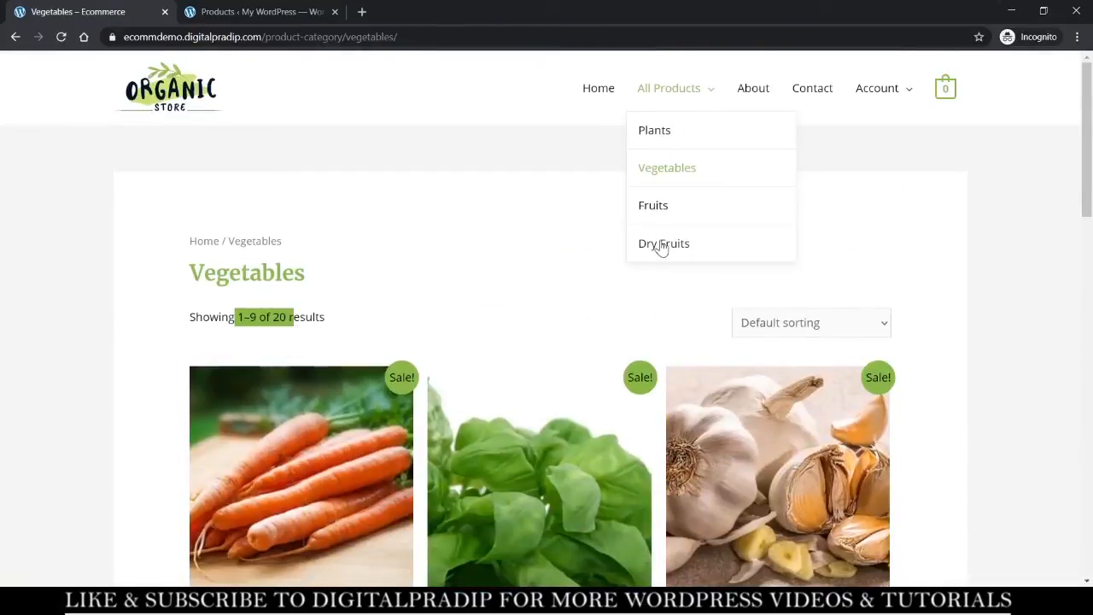
left_click(653, 212)
left_click_drag(229, 319, 281, 339)
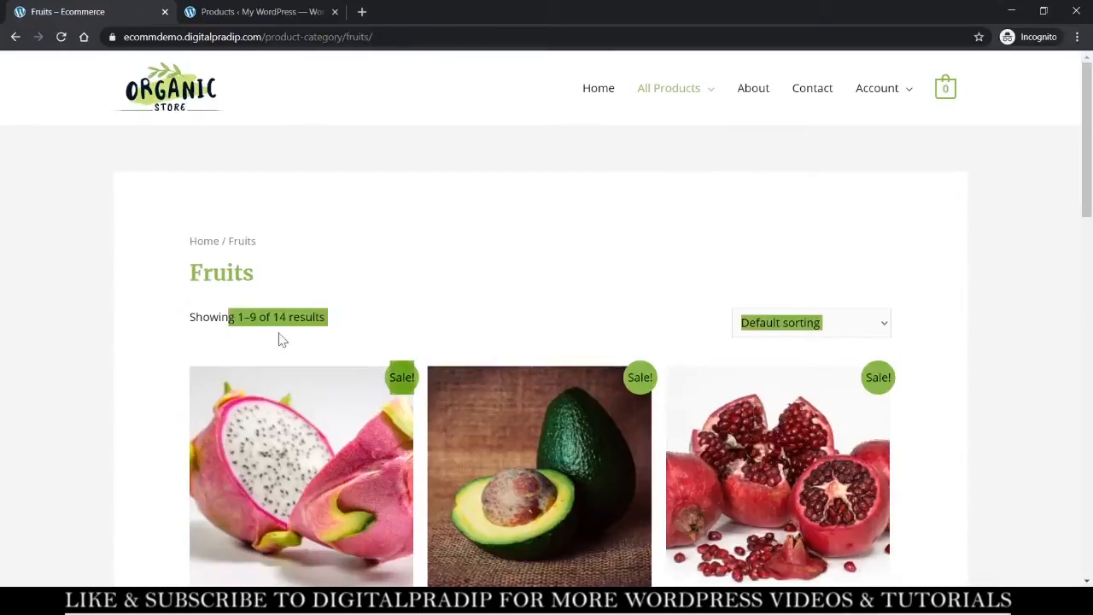
scroll(428, 286, "down", 7)
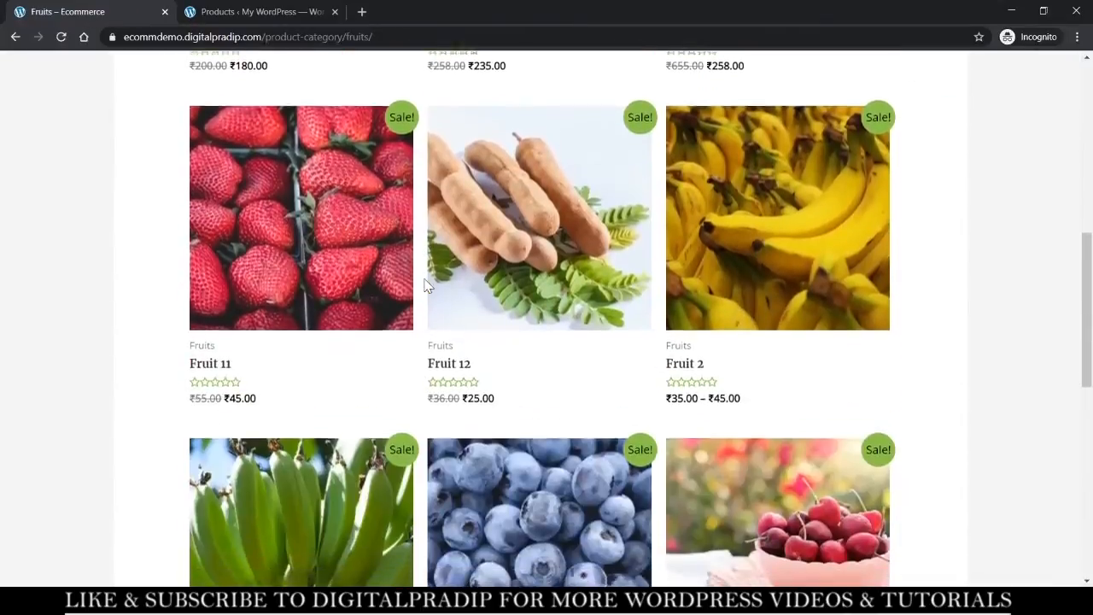
scroll(428, 286, "down", 5)
scroll(428, 286, "up", 12)
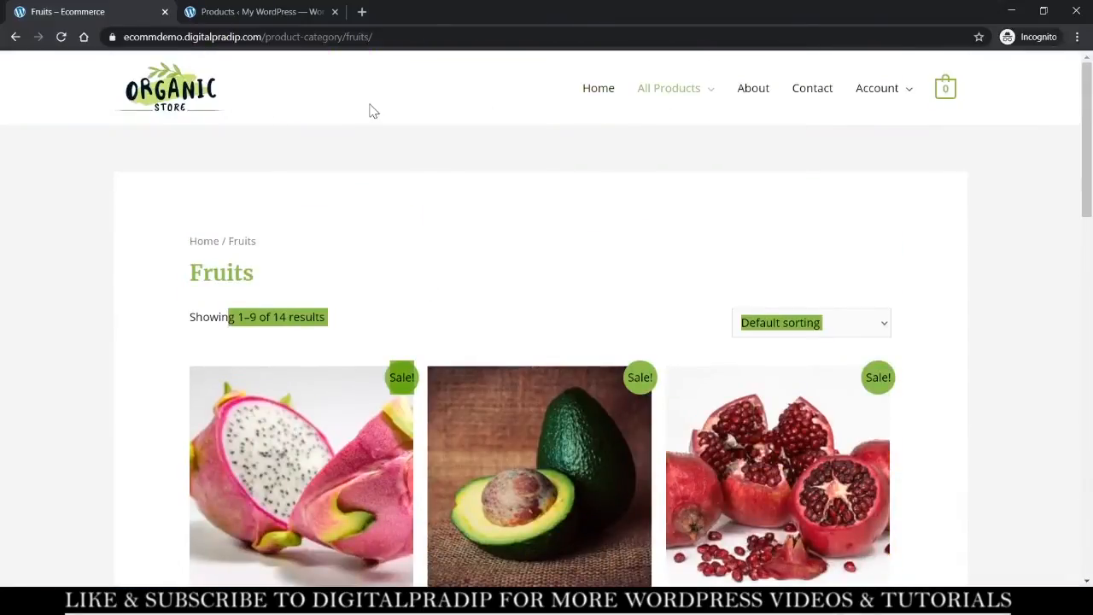
Switch back to the WordPress admin, start a product import from the product list, and choose productsdata.csv as the source file.
left_click(287, 7)
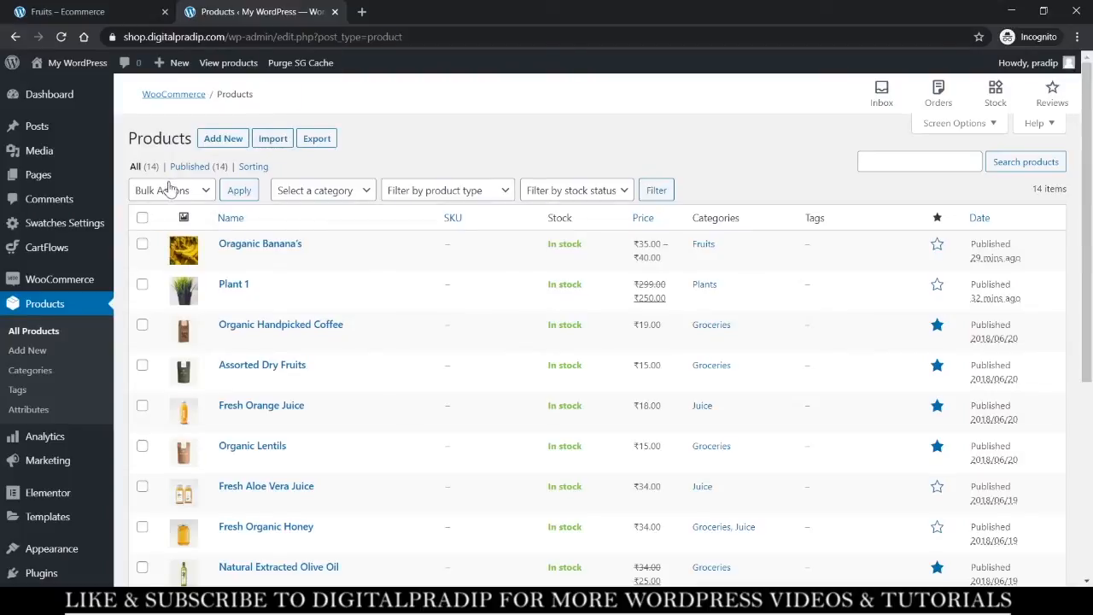
left_click(271, 139)
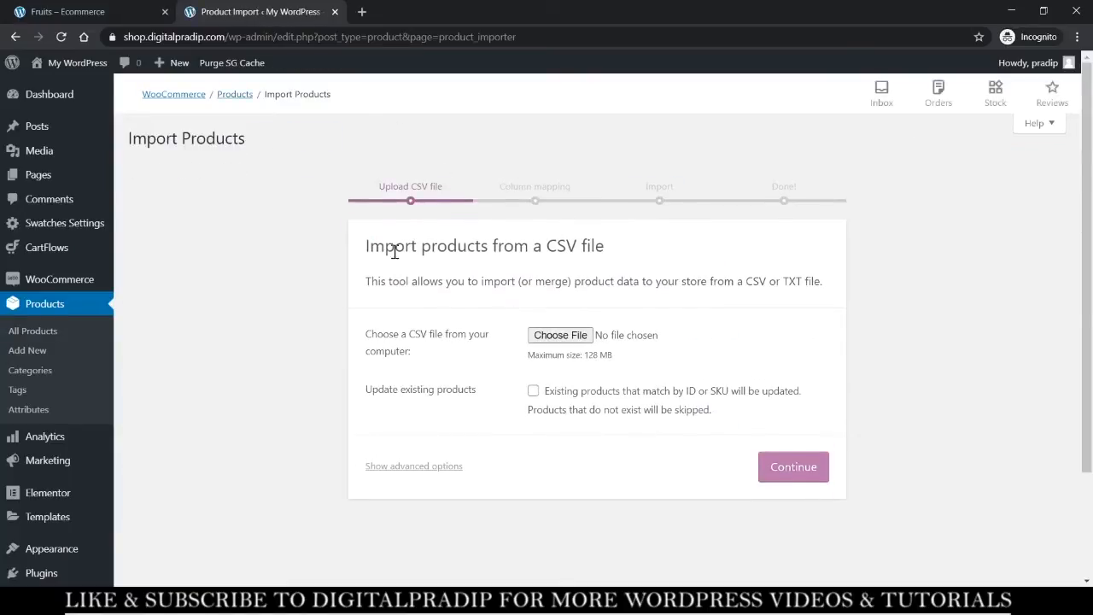
left_click(577, 339)
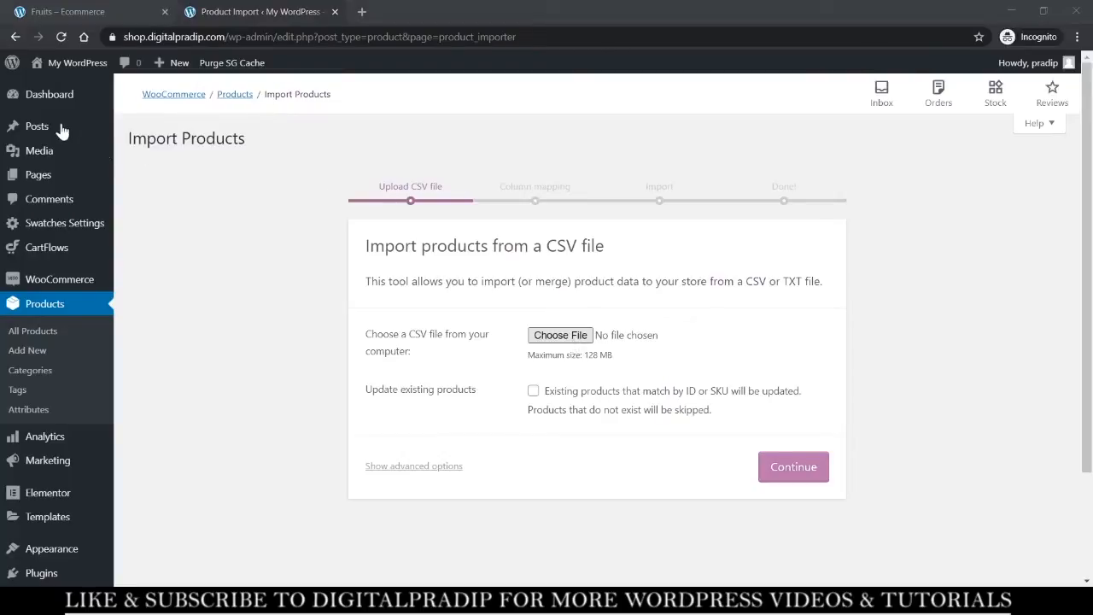
key("Escape")
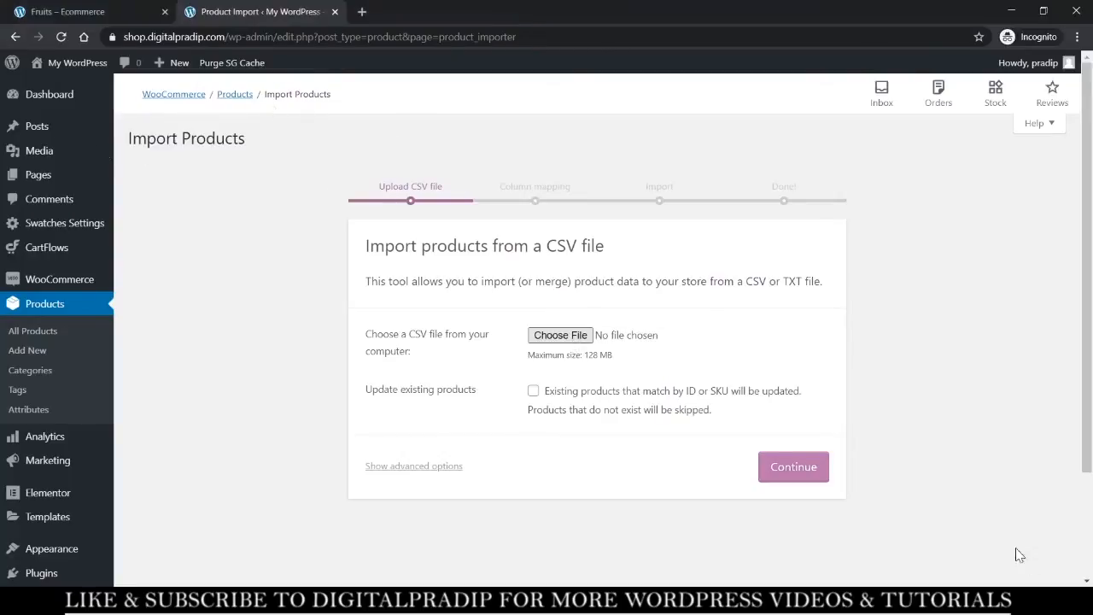
left_click(577, 338)
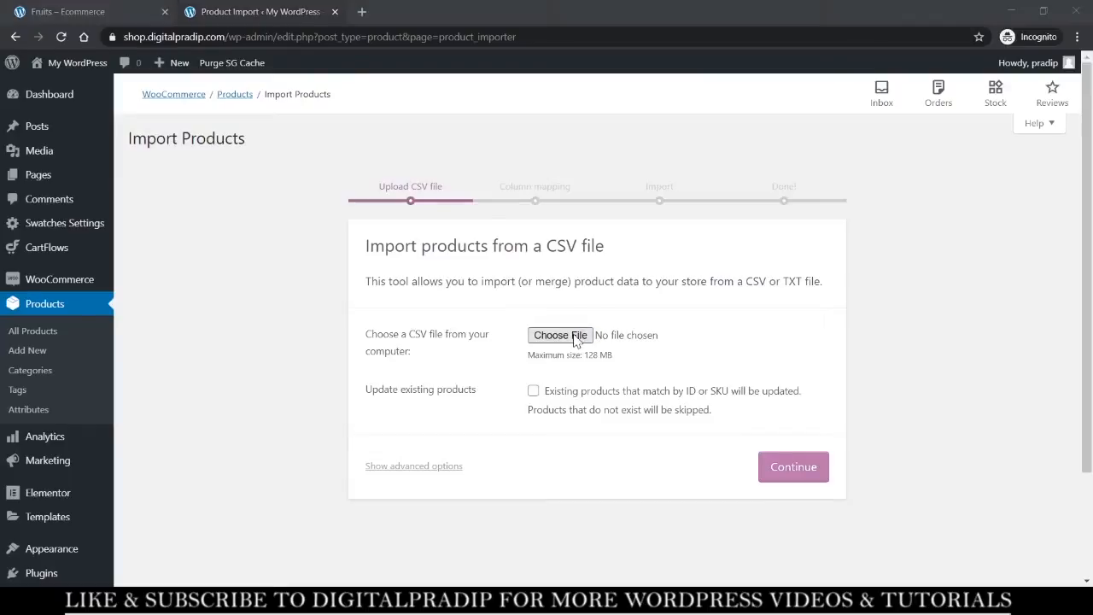
double_click(276, 189)
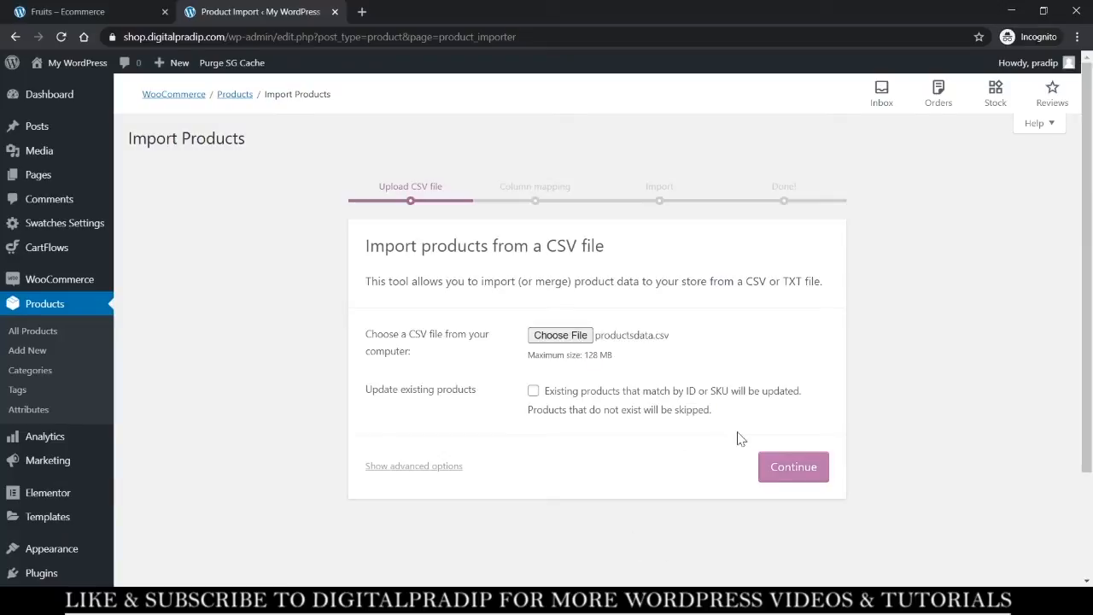
Continue to the column mapping, check and keep the suggested field mapping, and run the product import.
left_click(794, 461)
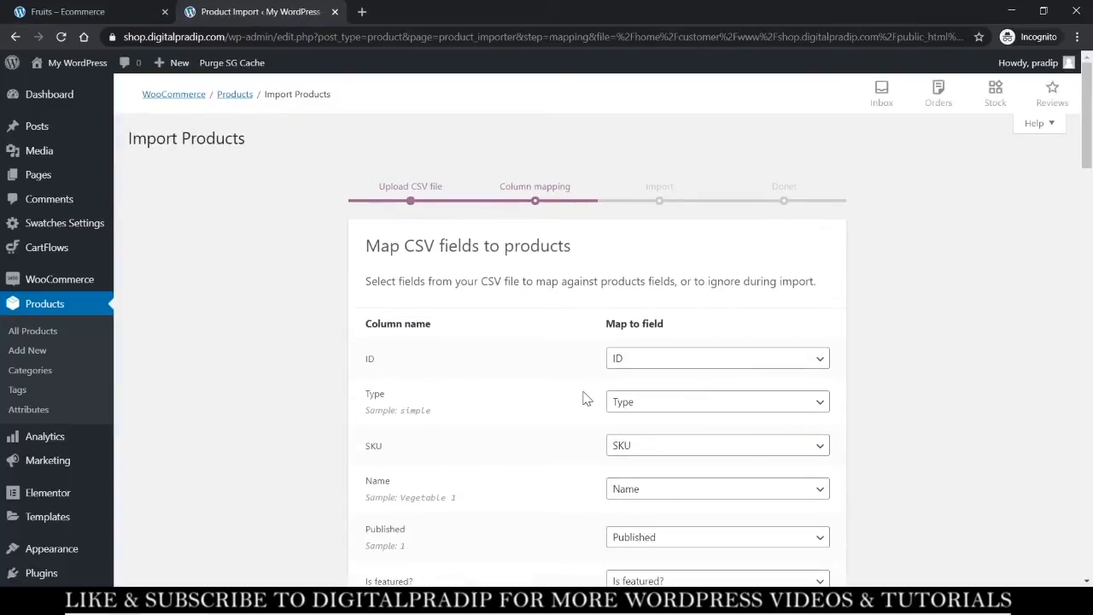
scroll(586, 398, "down", 5)
scroll(585, 398, "down", 20)
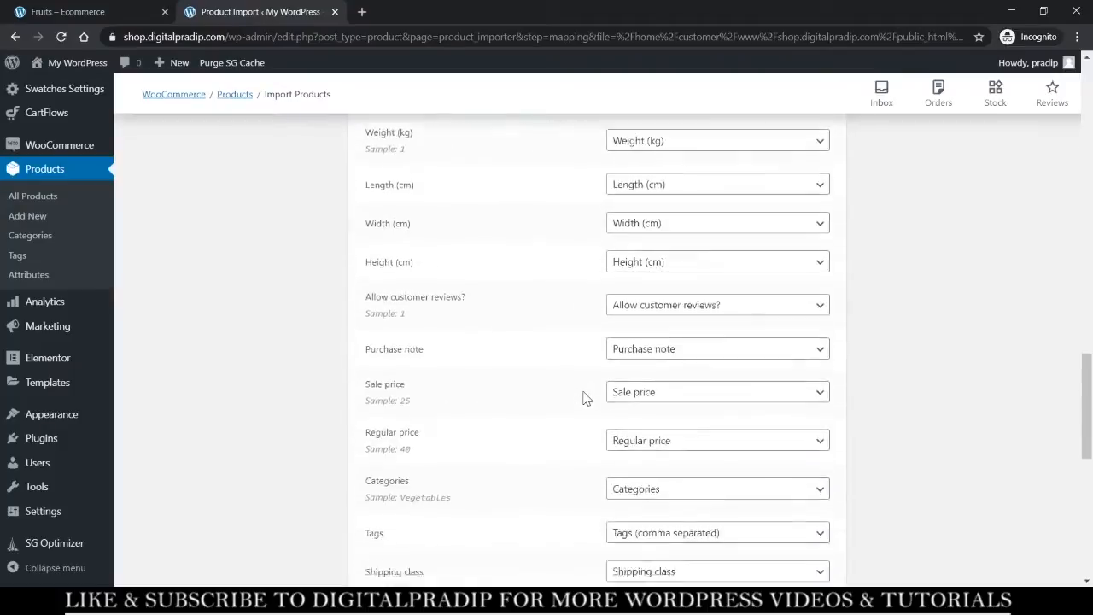
left_click(793, 487)
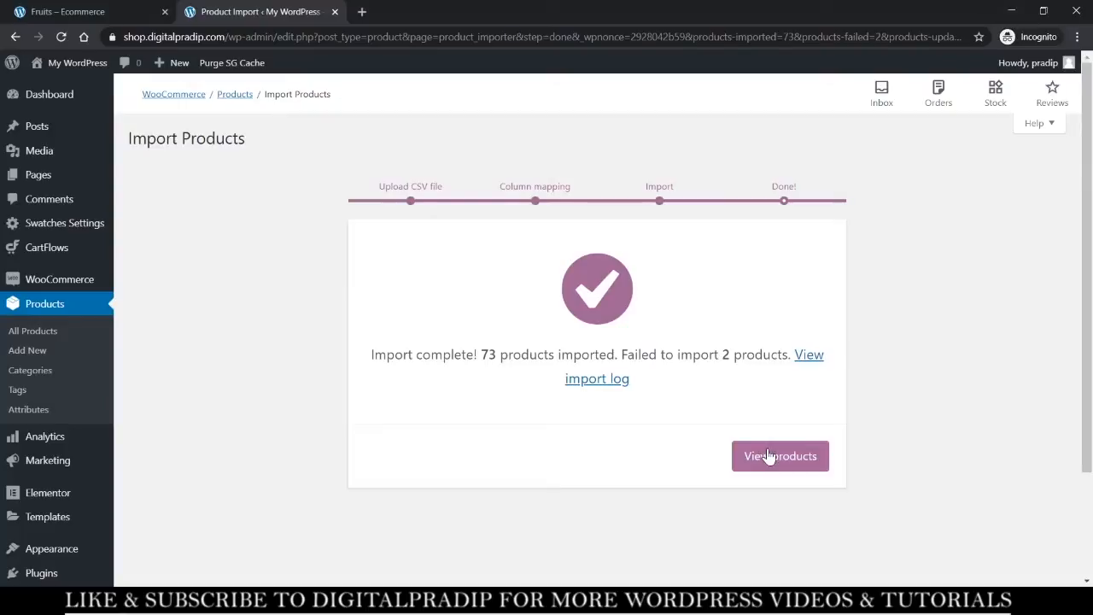
Read the import log for the reasons products failed to import, and open the list of all products.
left_click(820, 363)
scroll(633, 495, "down", 3)
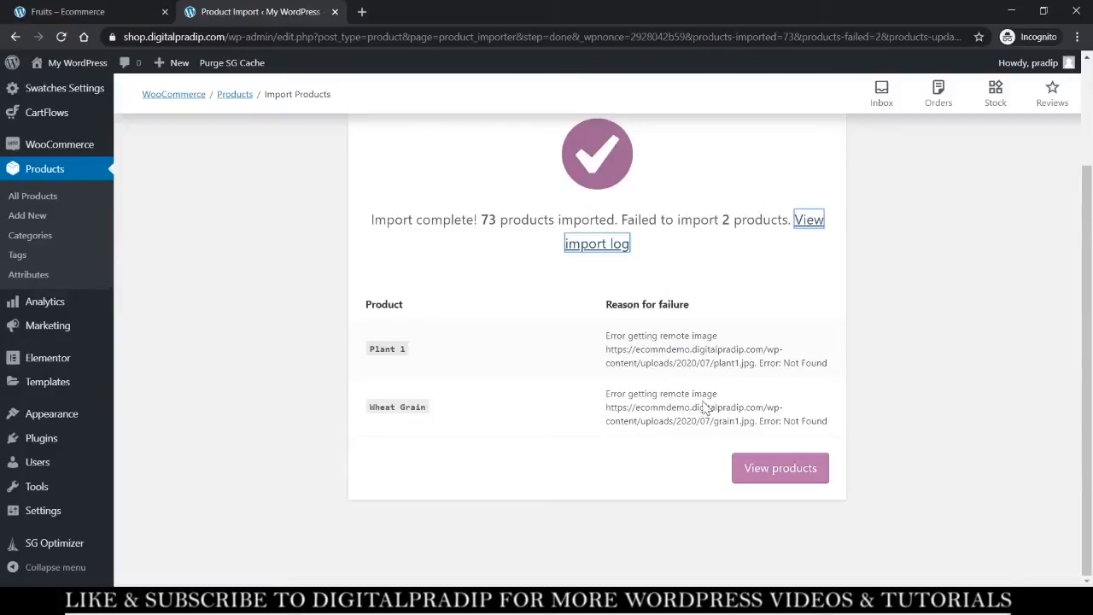
left_click(751, 474)
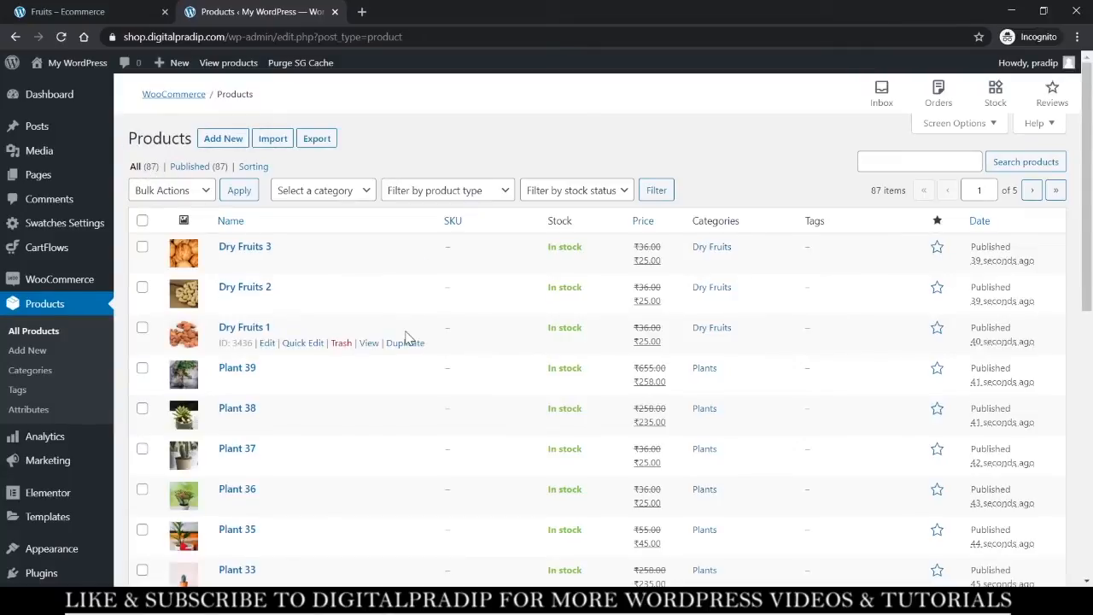
Look through the imported products in the admin product list and page forward to page 3.
scroll(406, 339, "down", 7)
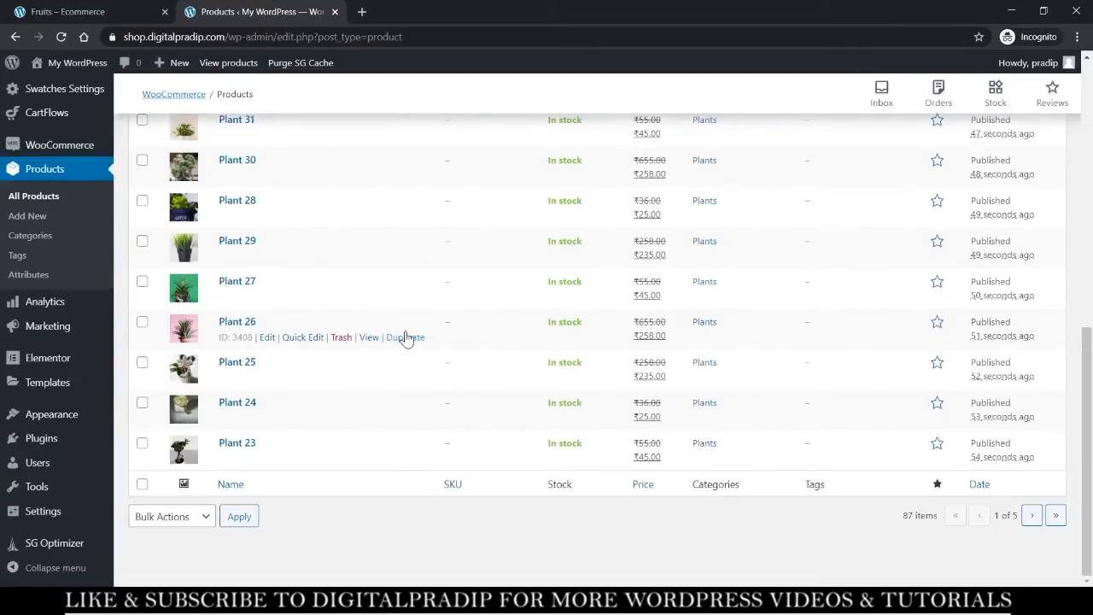
scroll(406, 339, "up", 7)
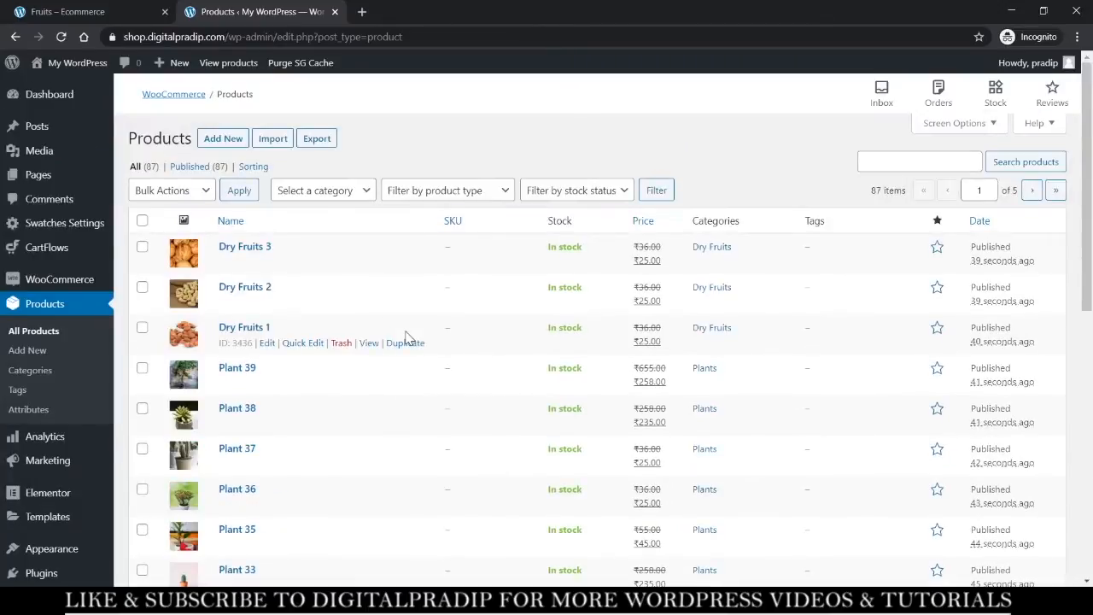
scroll(406, 339, "down", 7)
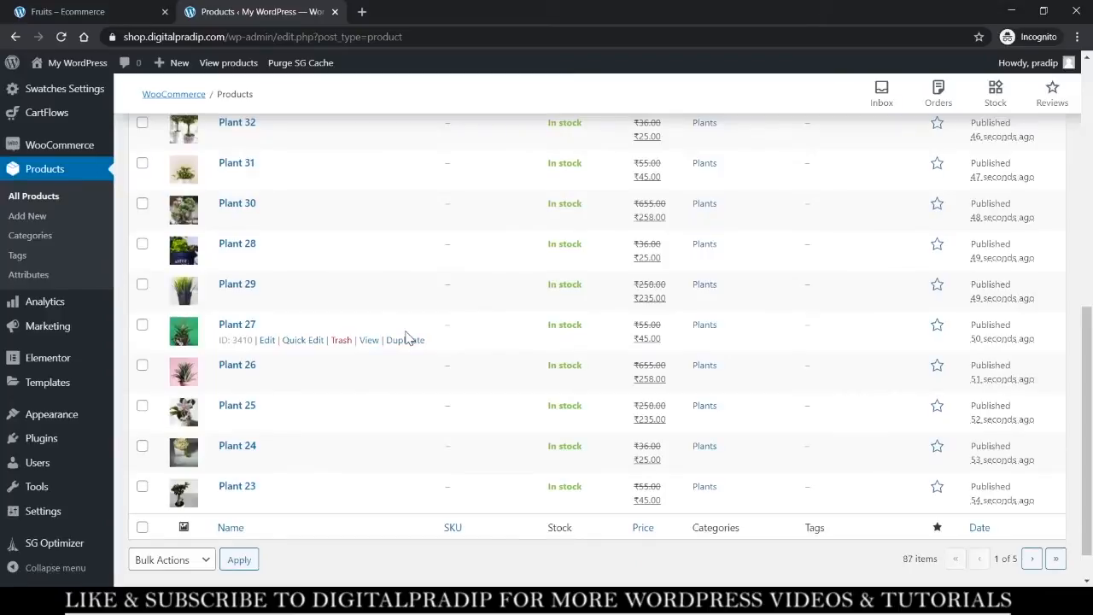
scroll(406, 339, "down", 1)
scroll(406, 339, "up", 8)
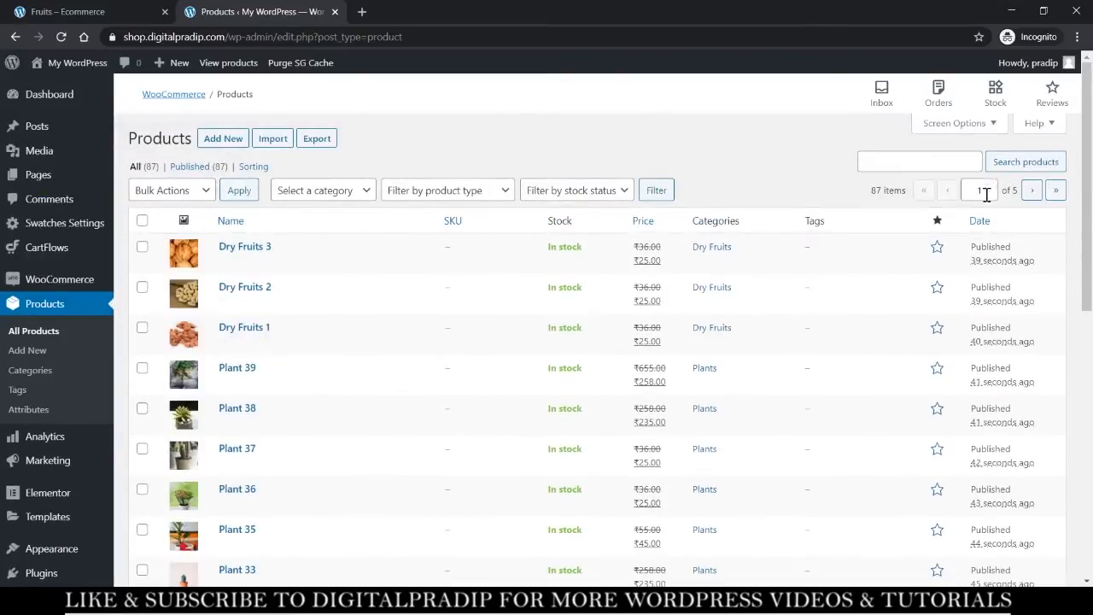
left_click(1032, 189)
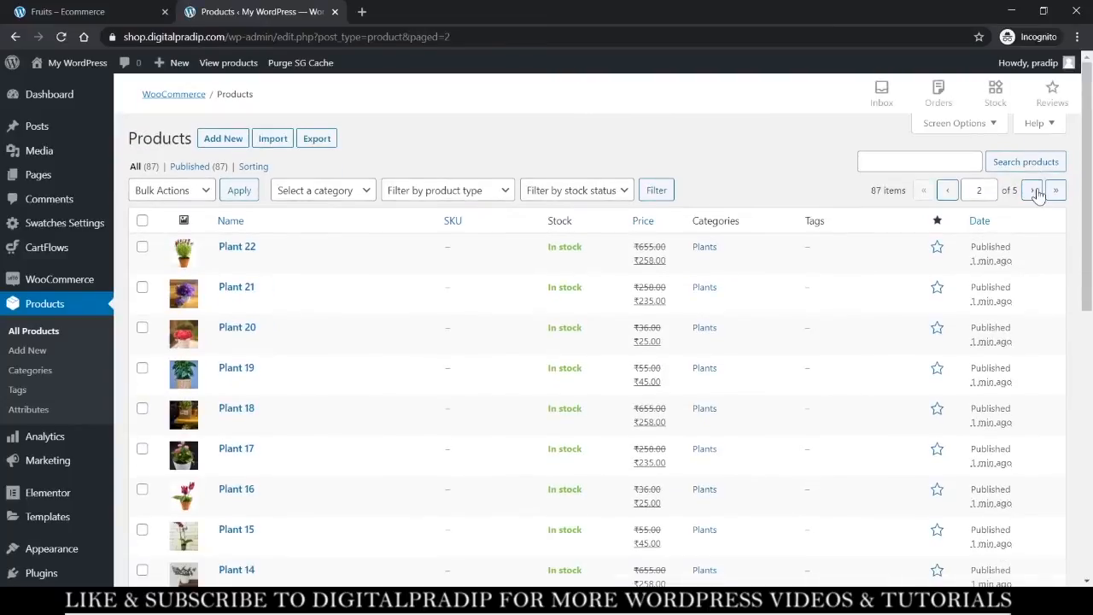
left_click(1032, 189)
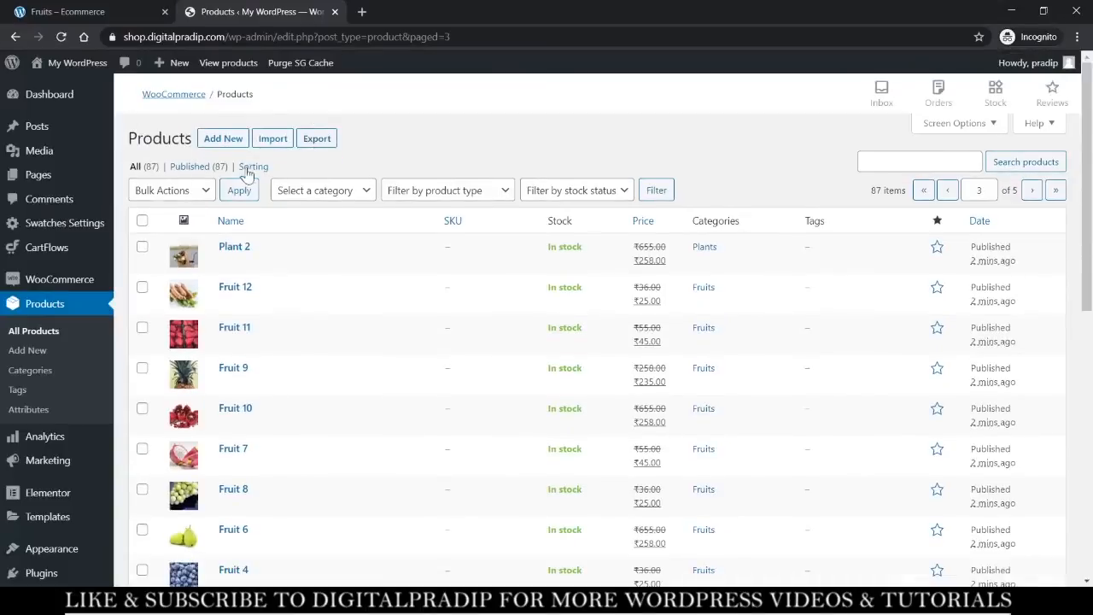
Open the shop's website, shop.digitalpradip.com, in a new browser tab.
left_click(361, 11)
type("sh")
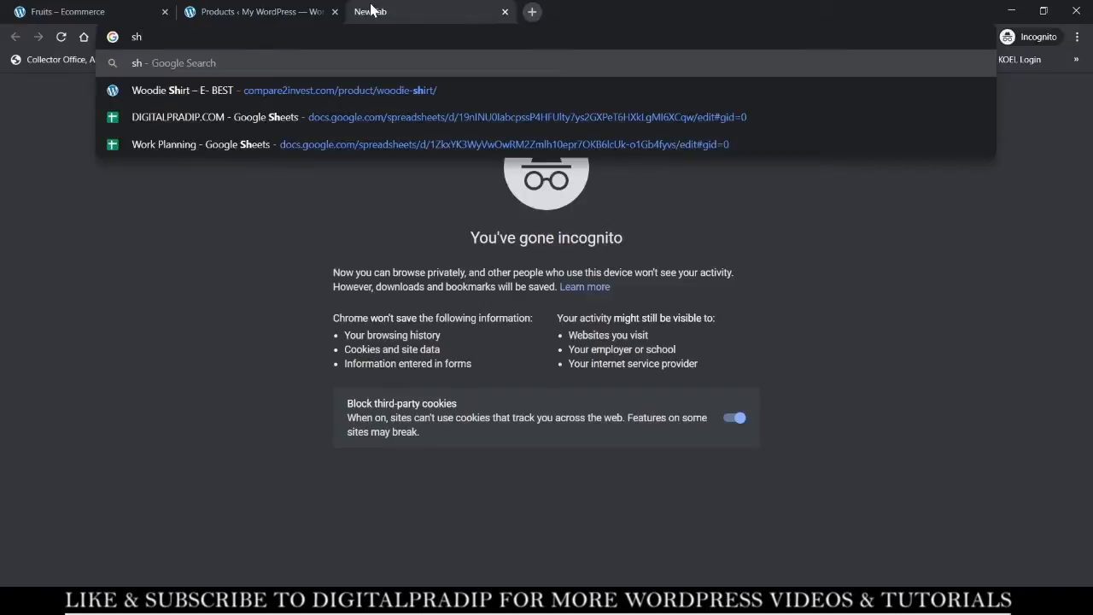
type("op.")
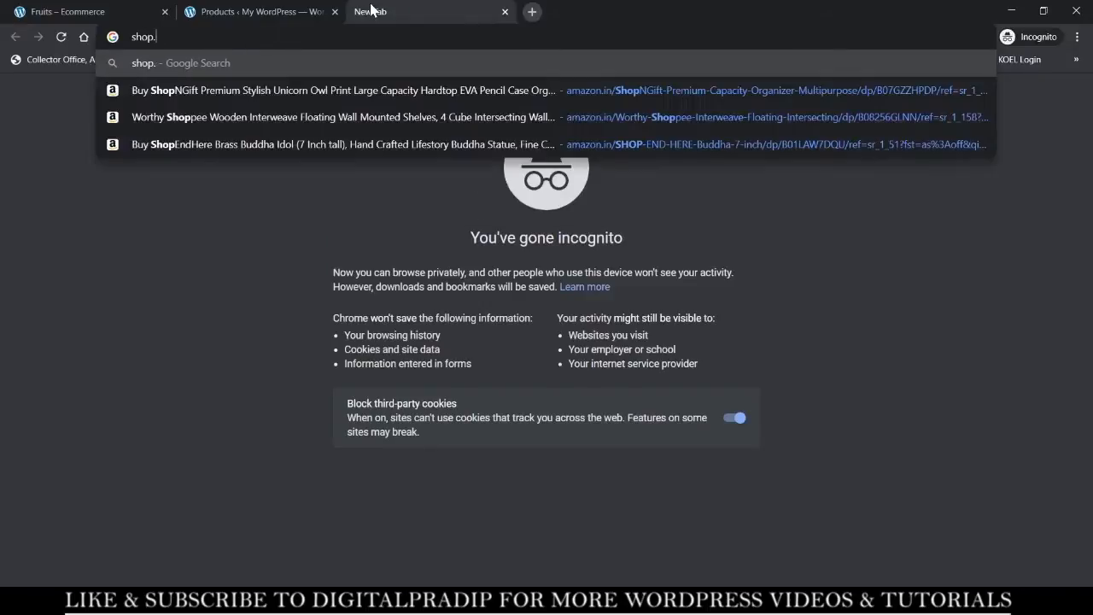
type("digita")
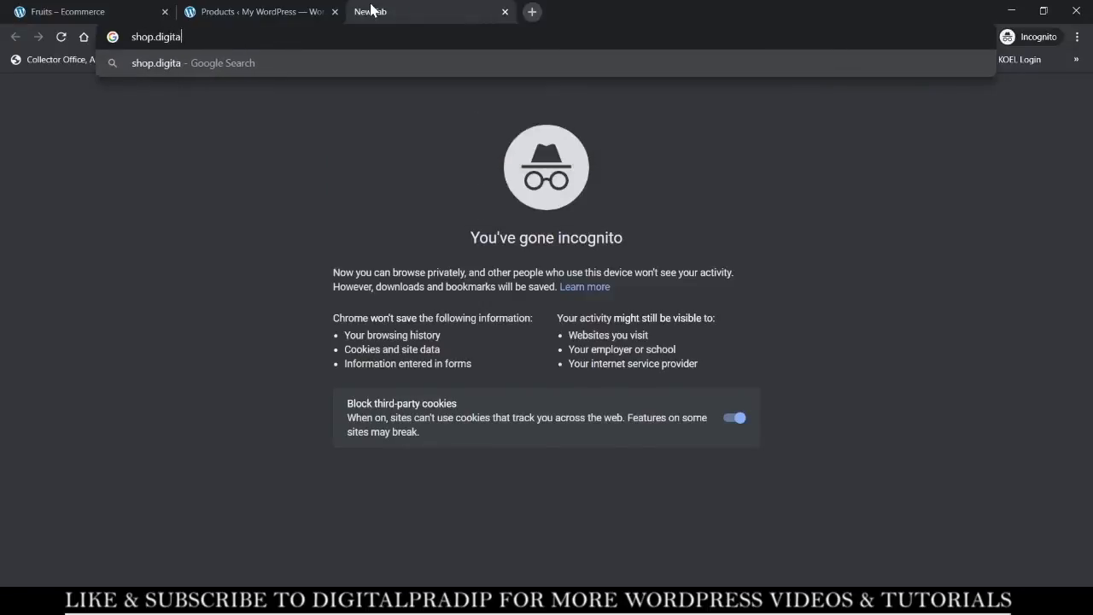
type("lpradip.com")
key("Return")
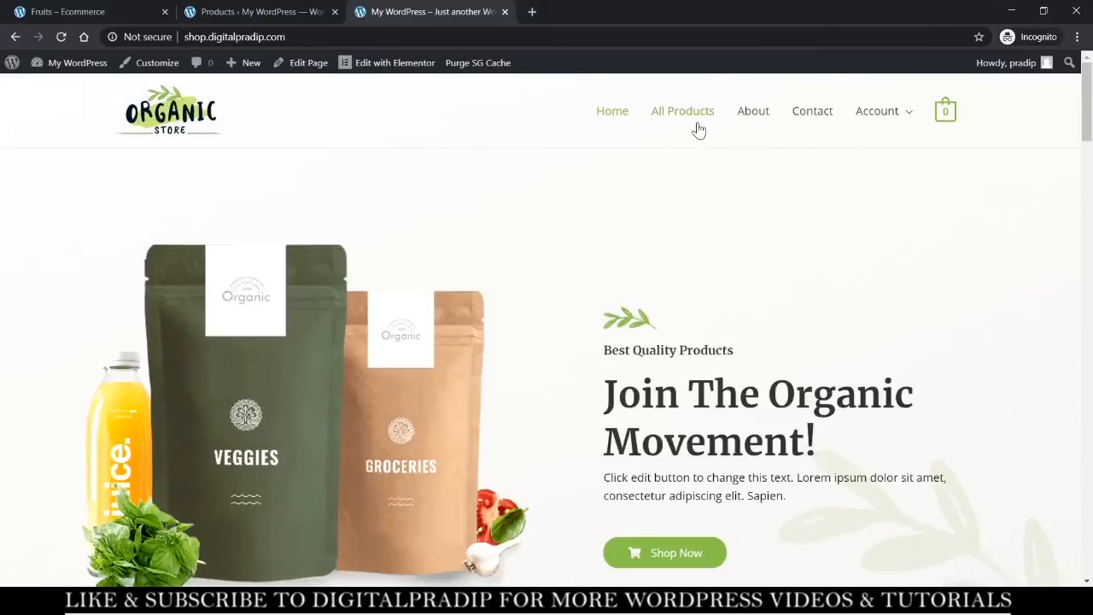
Open the shop's All Products page and sort the products by latest.
left_click(697, 126)
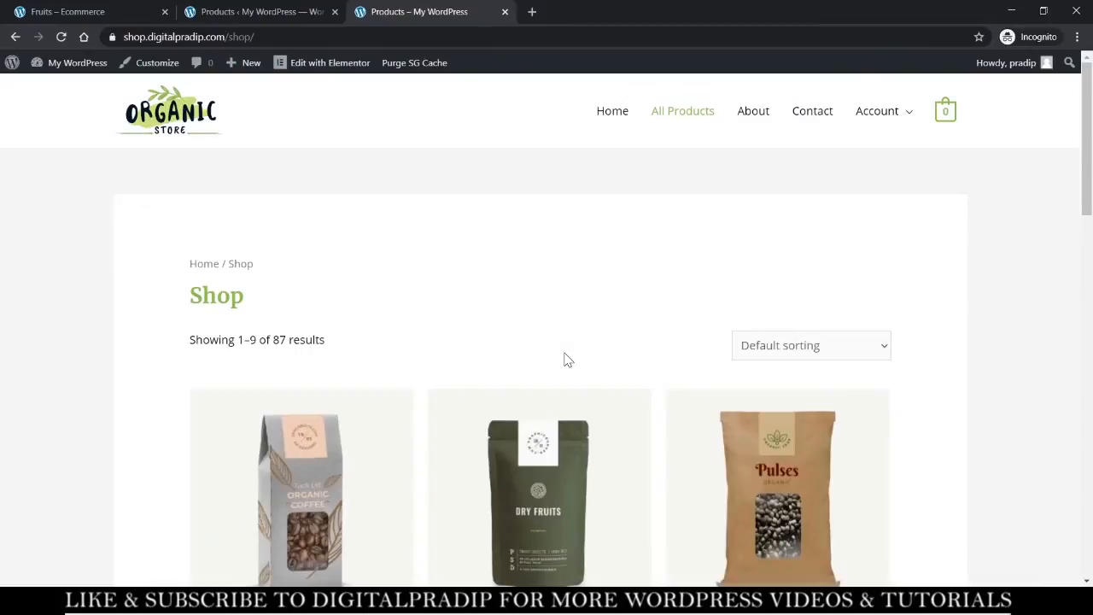
scroll(491, 363, "down", 3)
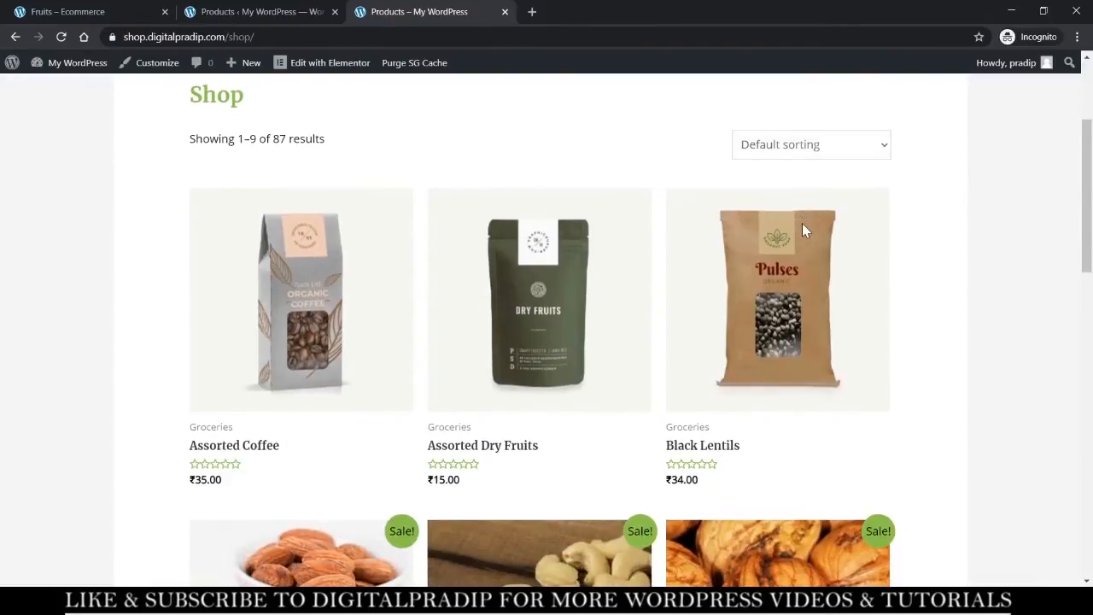
left_click(826, 224)
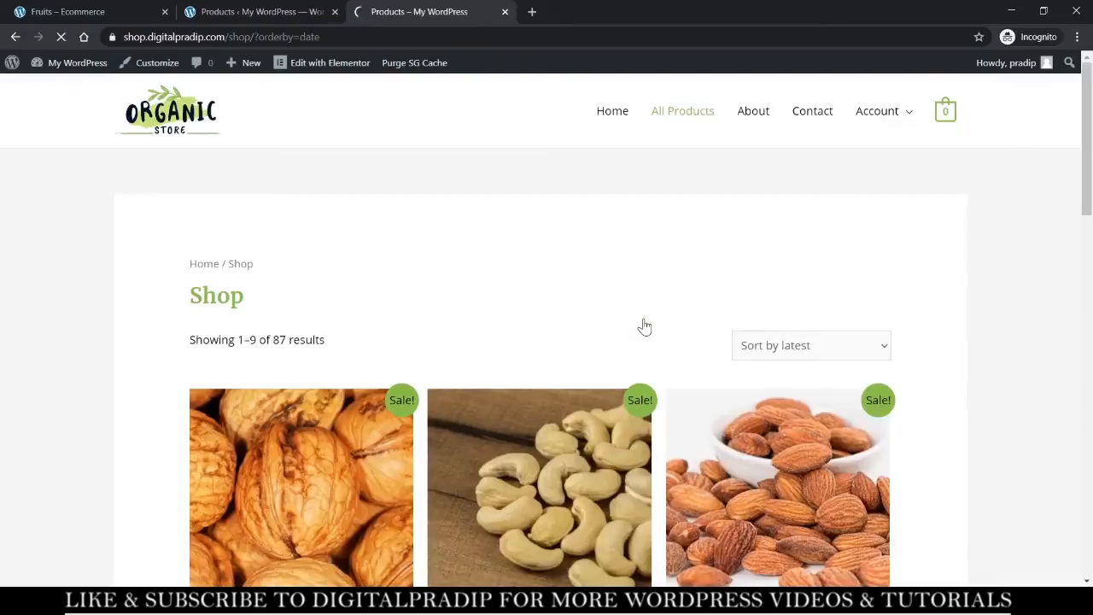
Browse the shop's latest products on the first page and on page 2.
scroll(503, 434, "down", 3)
scroll(506, 434, "down", 10)
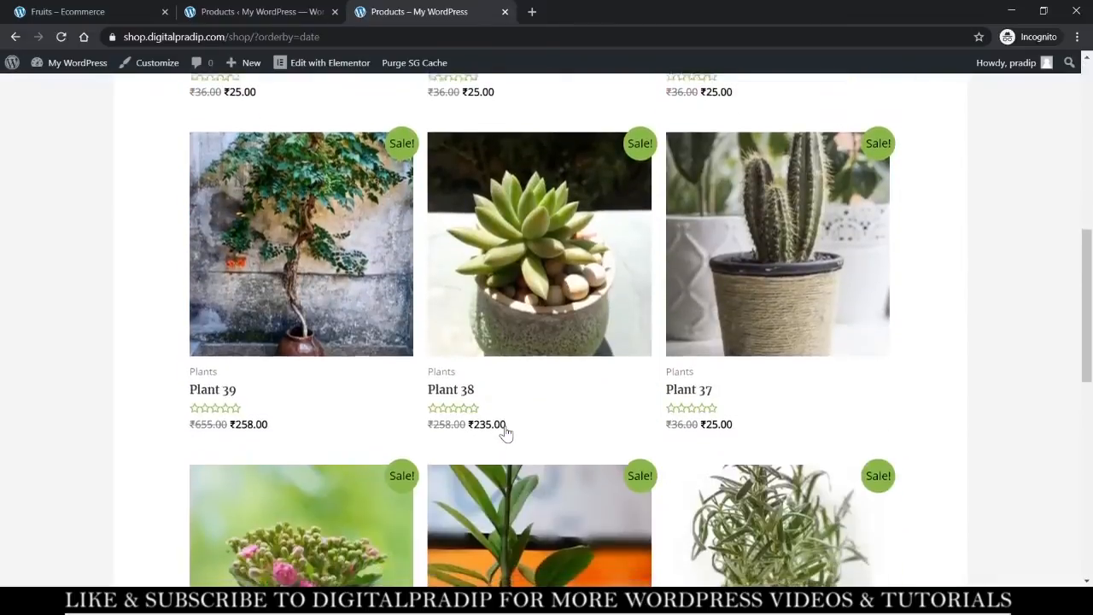
scroll(385, 290, "up", 2)
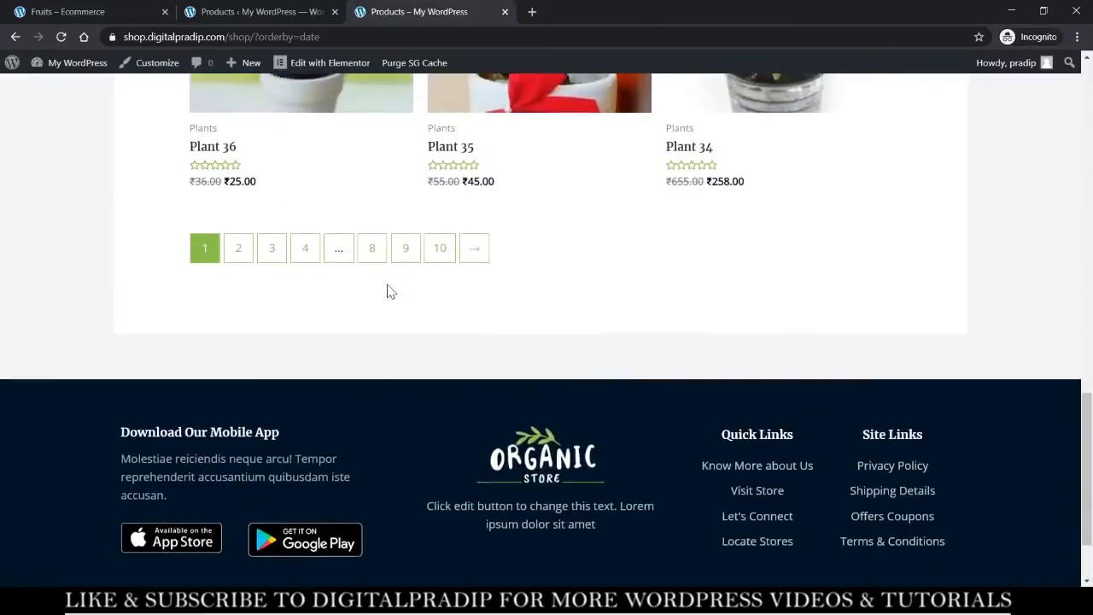
left_click(235, 259)
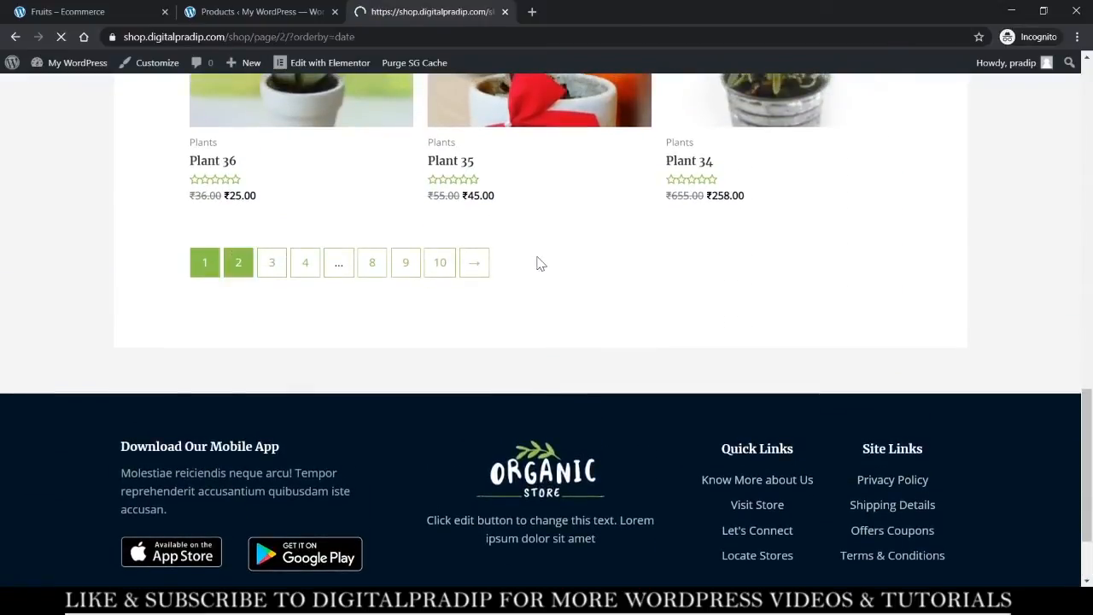
scroll(538, 264, "down", 15)
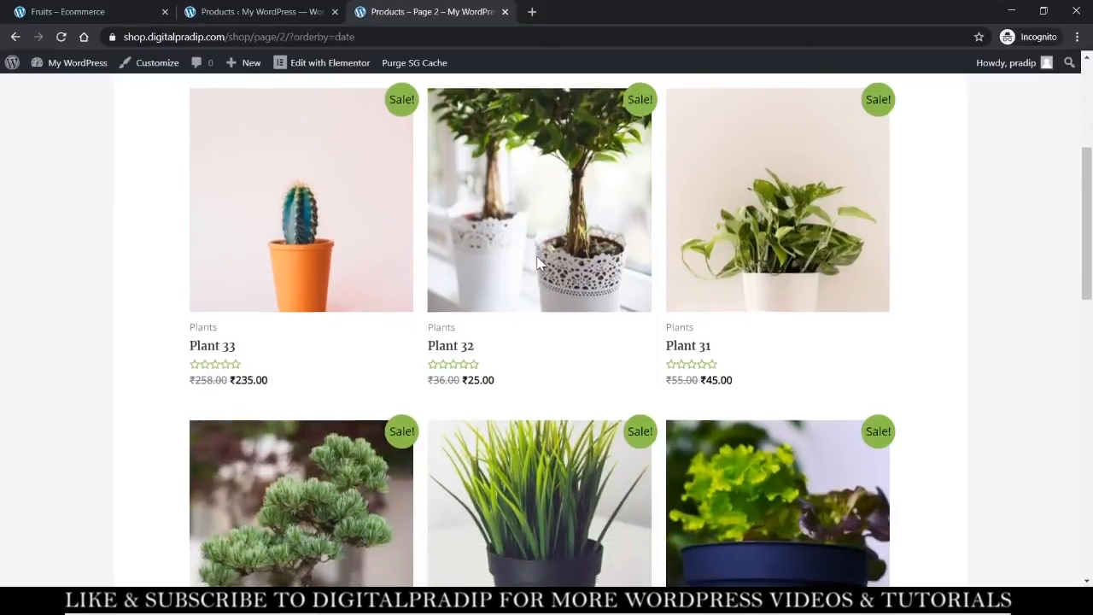
scroll(538, 263, "down", 2)
scroll(538, 262, "up", 16)
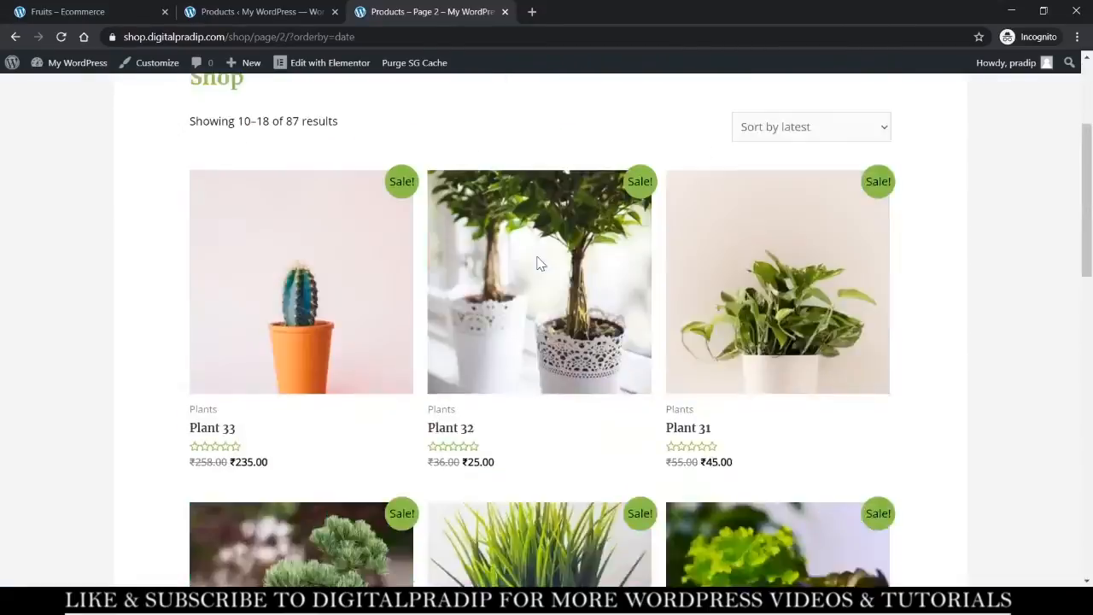
Switch to the demo store, open its home page, and examine its banner and its plant and vegetable product sections.
left_click(254, 11)
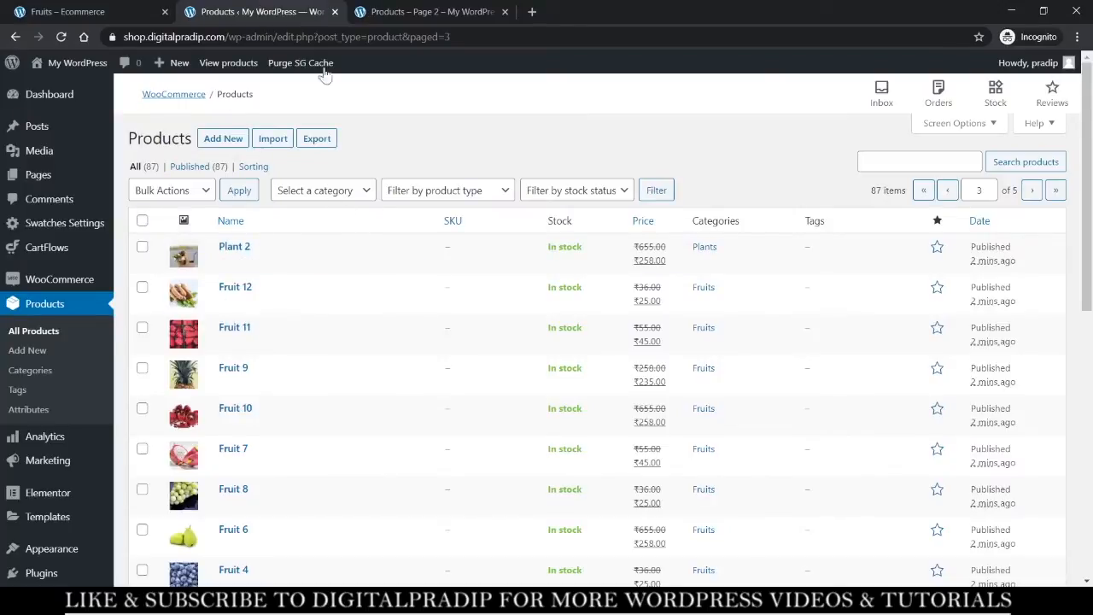
left_click(44, 12)
mouse_move(644, 70)
left_click(589, 95)
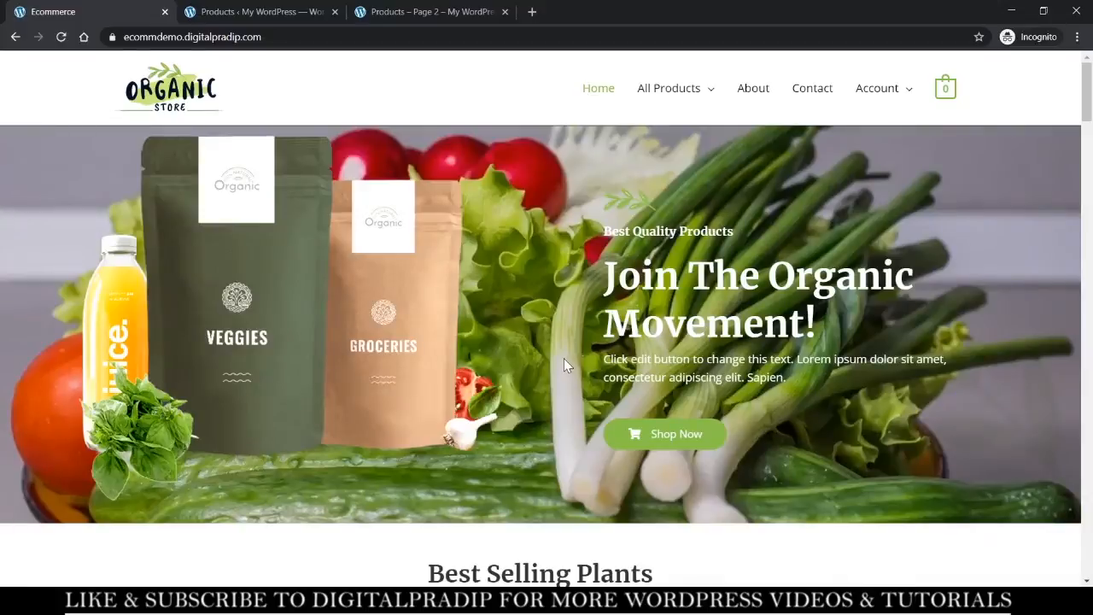
scroll(563, 365, "down", 10)
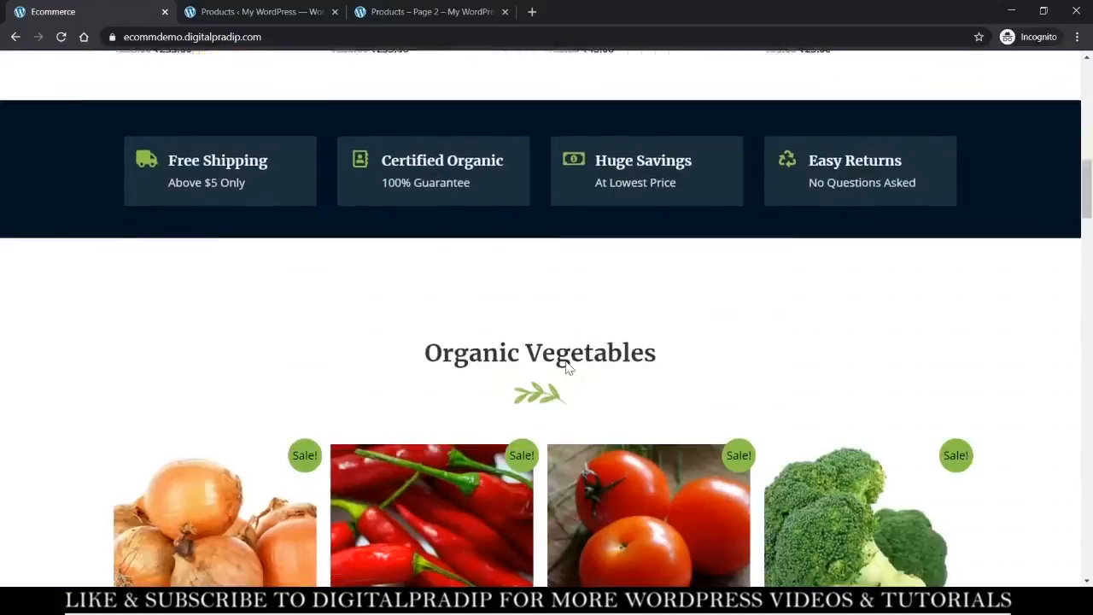
scroll(563, 356, "up", 15)
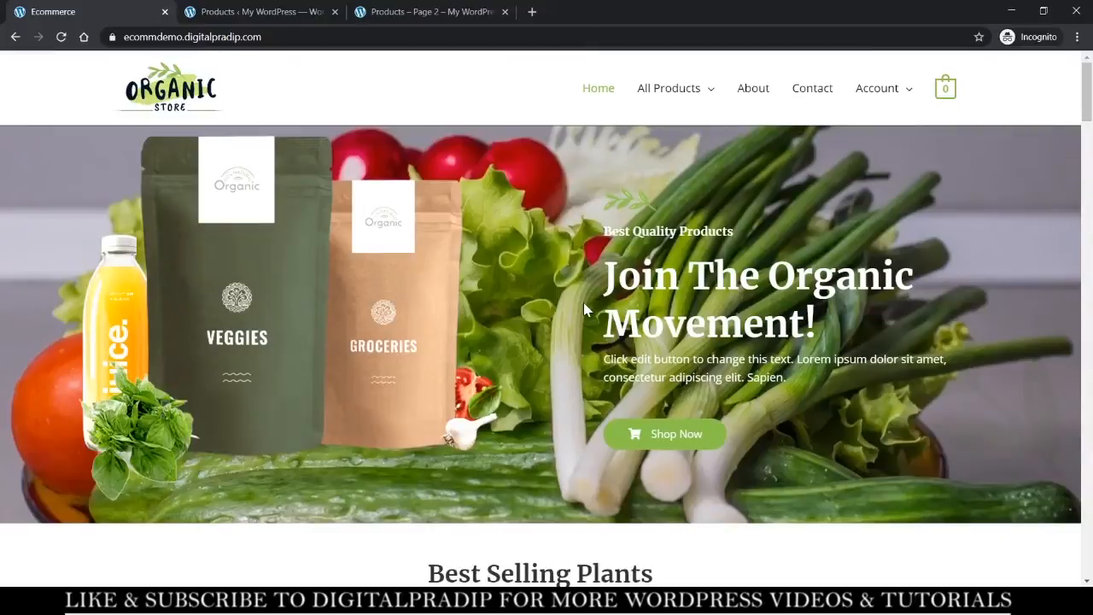
scroll(583, 303, "down", 5)
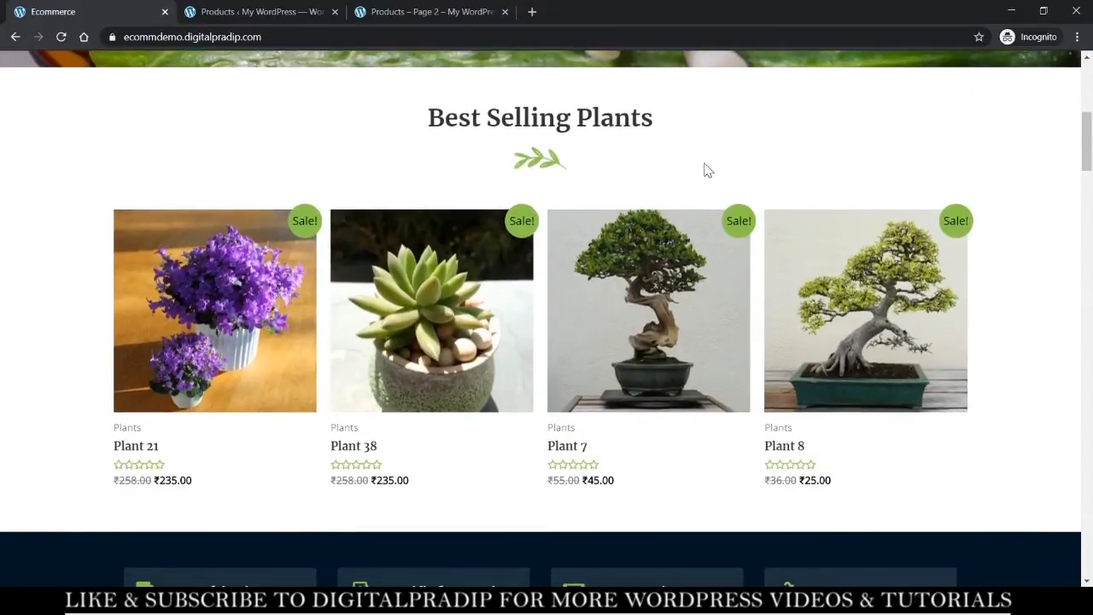
scroll(705, 170, "down", 8)
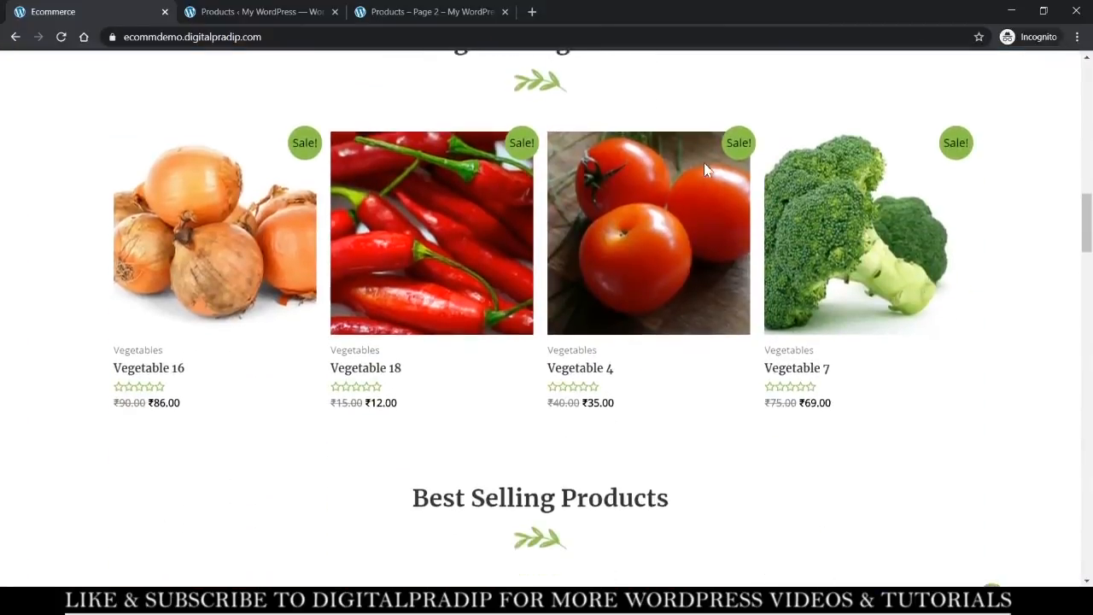
Examine the demo store's home page sections, from Organic Vegetables down to Customers Reviews and back up to the banner.
scroll(705, 169, "up", 2)
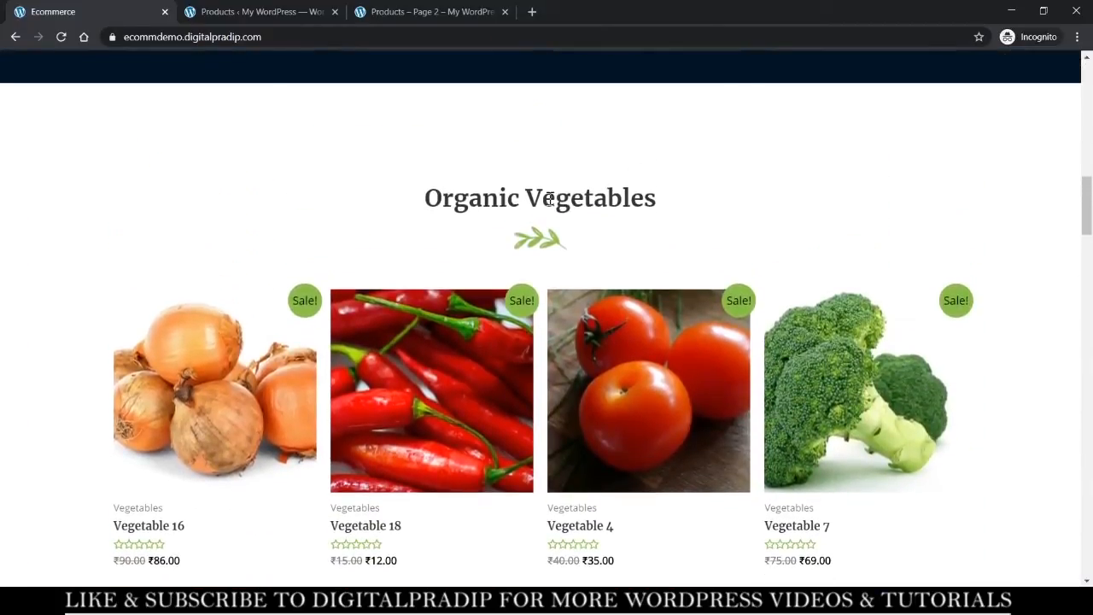
triple_click(549, 199)
scroll(549, 199, "down", 8)
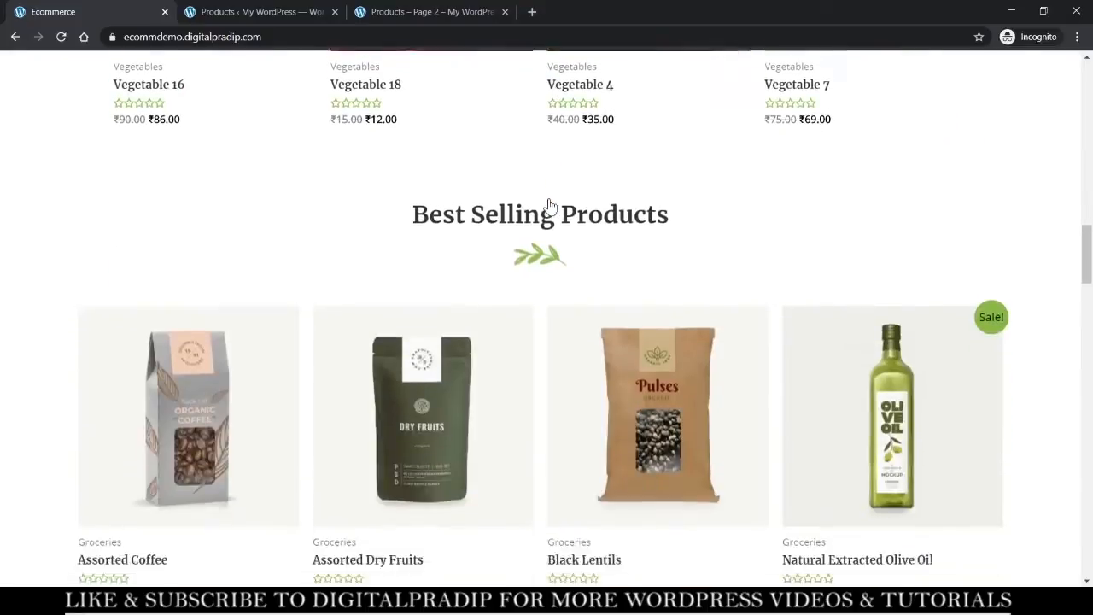
scroll(551, 205, "down", 10)
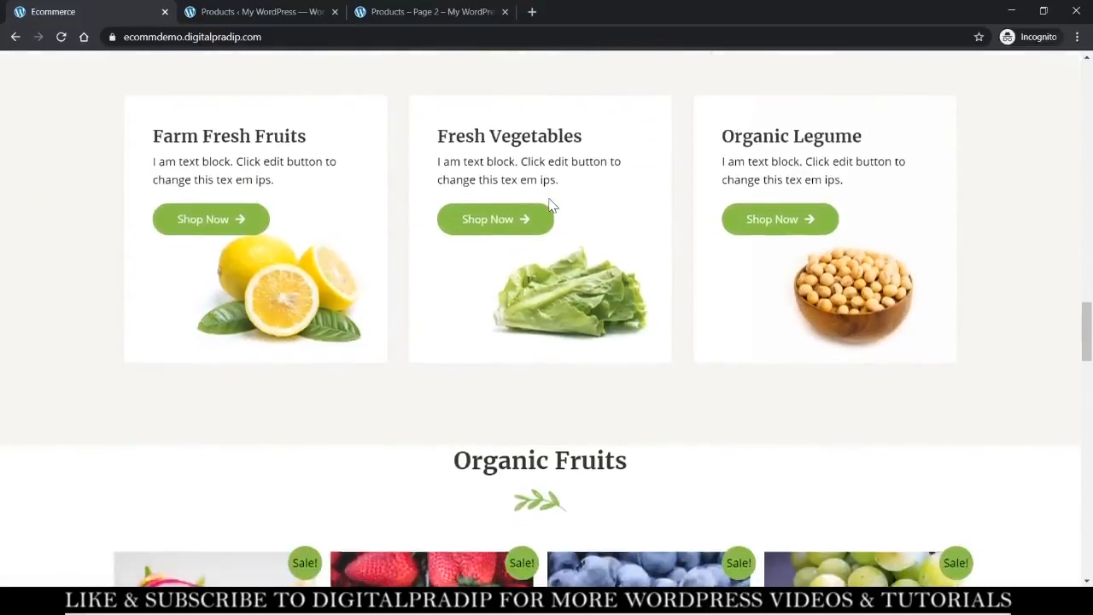
scroll(549, 199, "down", 10)
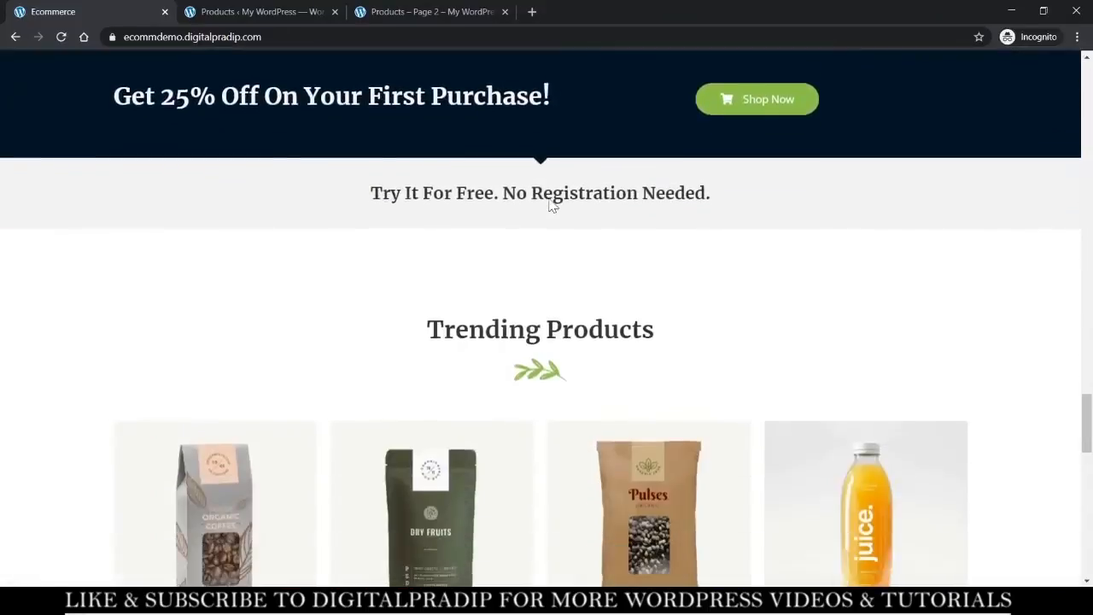
scroll(550, 205, "down", 4)
scroll(550, 204, "up", 10)
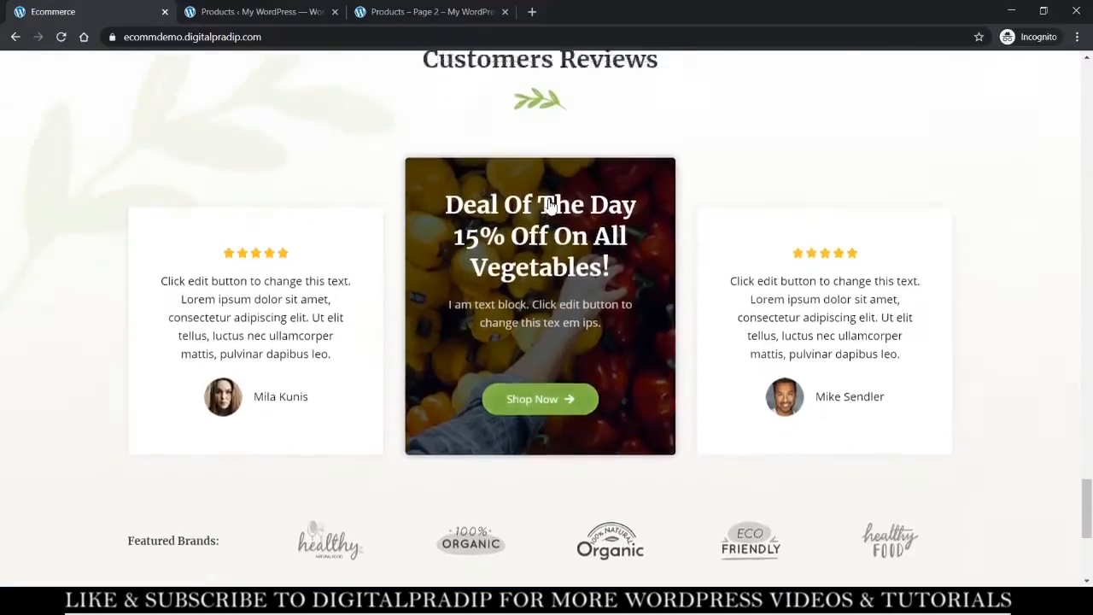
scroll(552, 204, "up", 5)
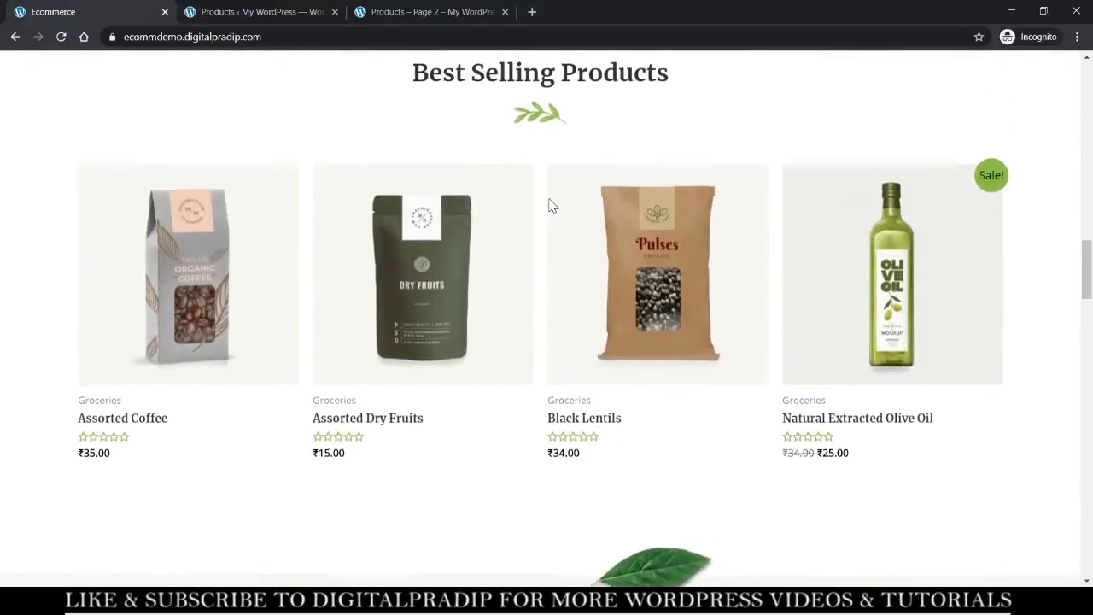
scroll(550, 206, "up", 8)
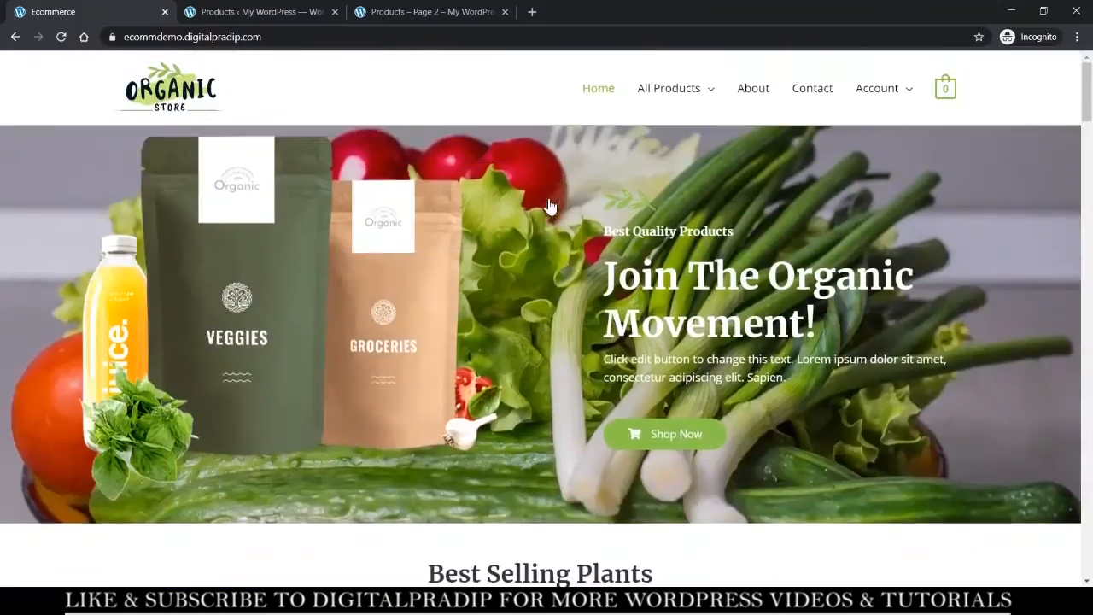
Switch to the shop's admin product list and filter it by the Fruits category.
left_click(299, 5)
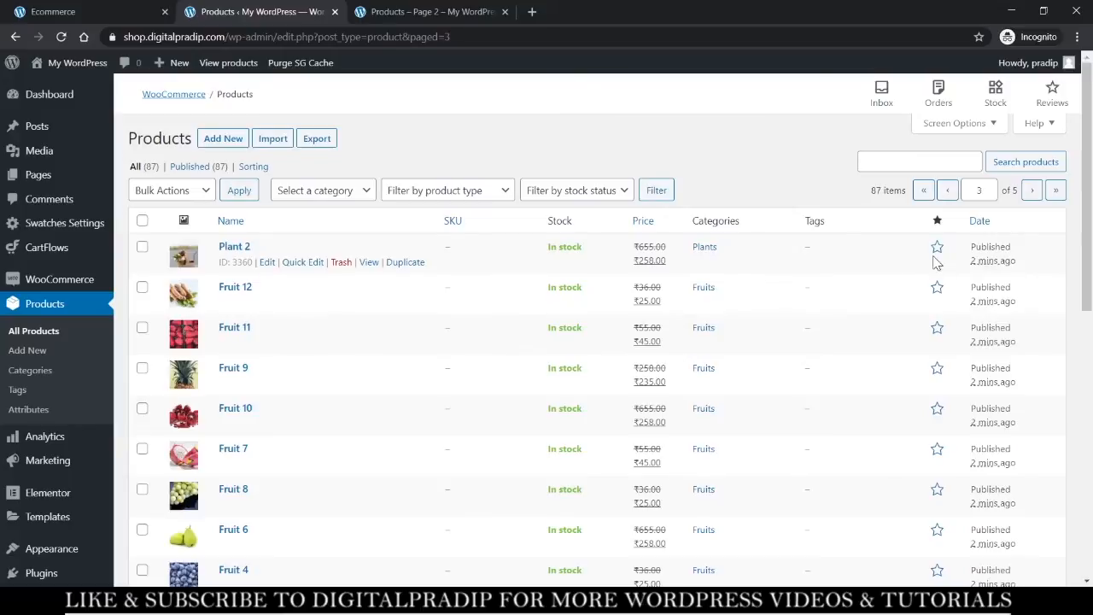
left_click(350, 194)
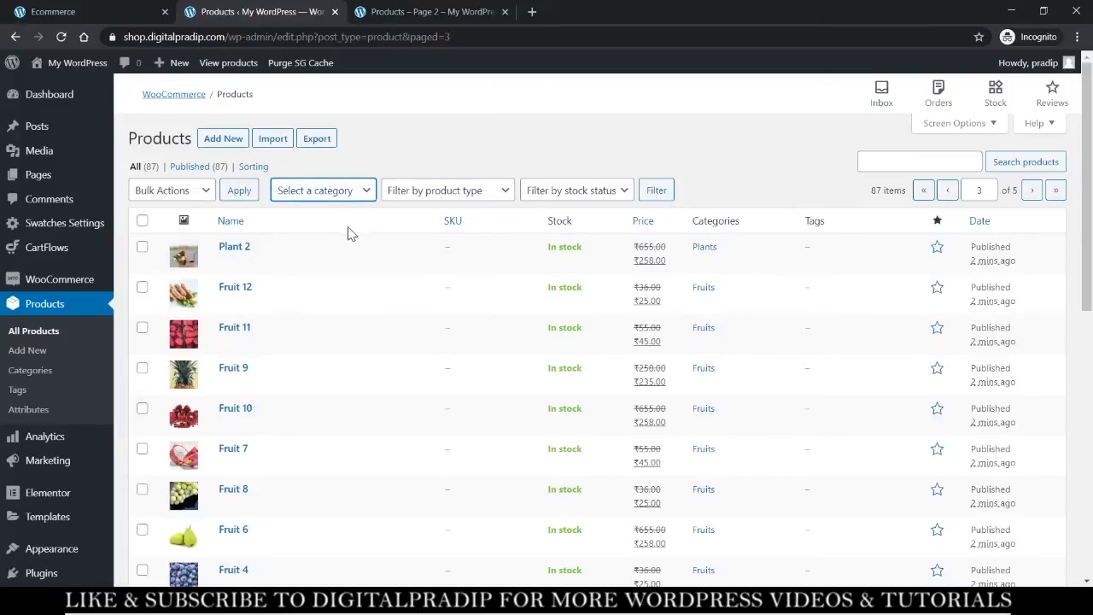
left_click(348, 245)
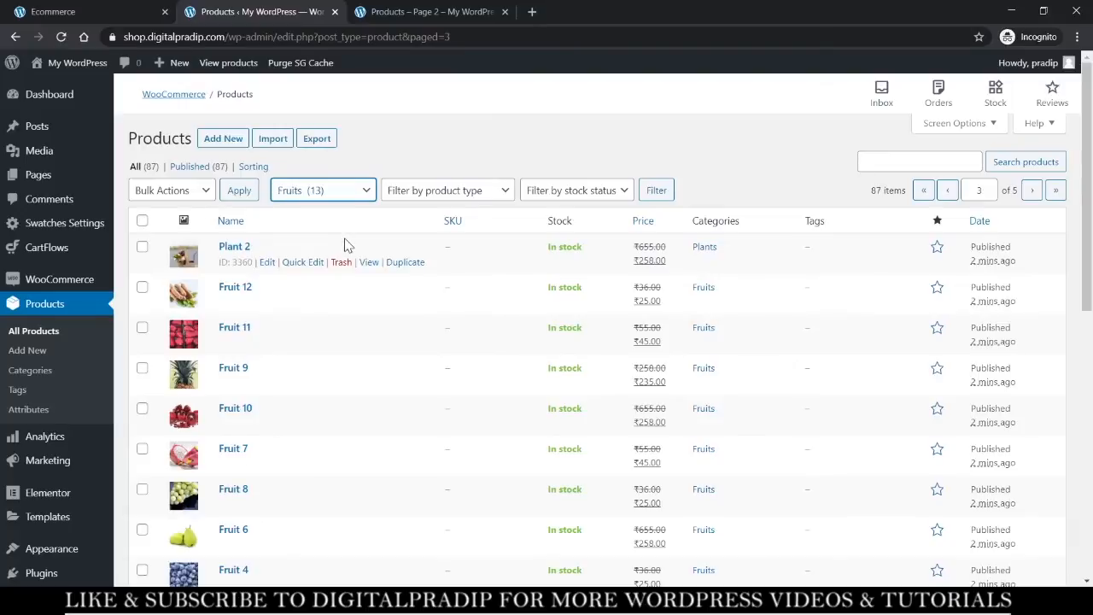
left_click(649, 197)
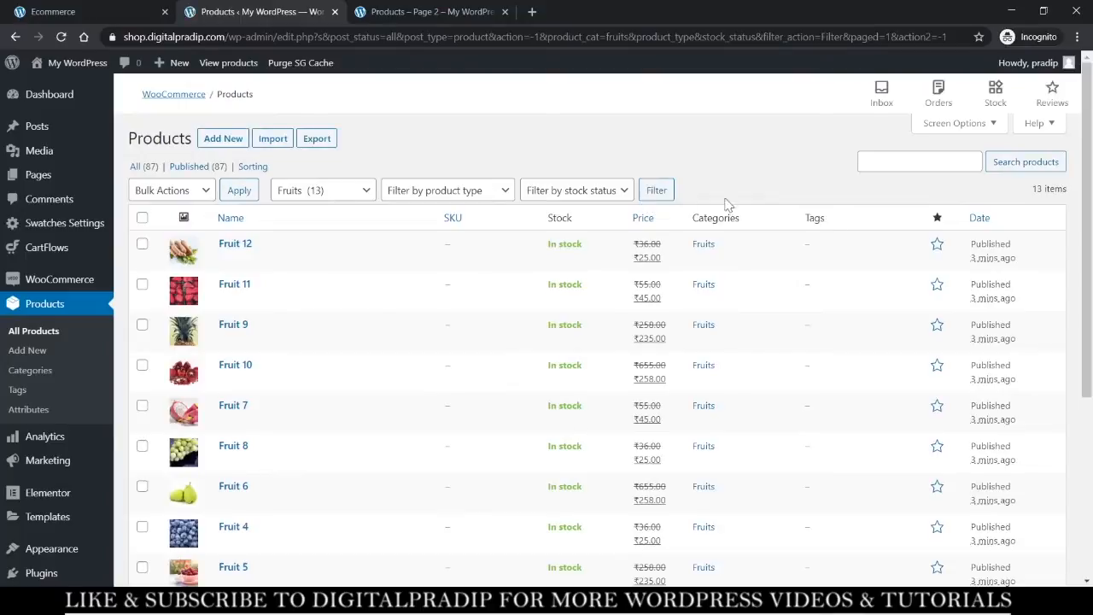
Mark Fruit 11, Fruit 9, Fruit 10 and Fruit 7 as featured products.
left_click(939, 285)
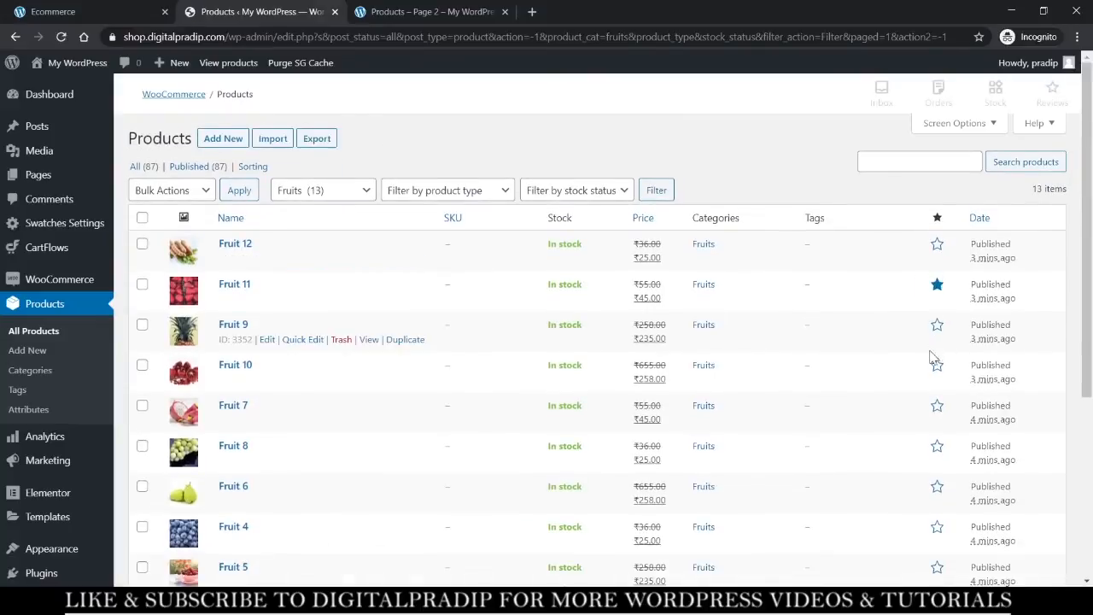
left_click(937, 326)
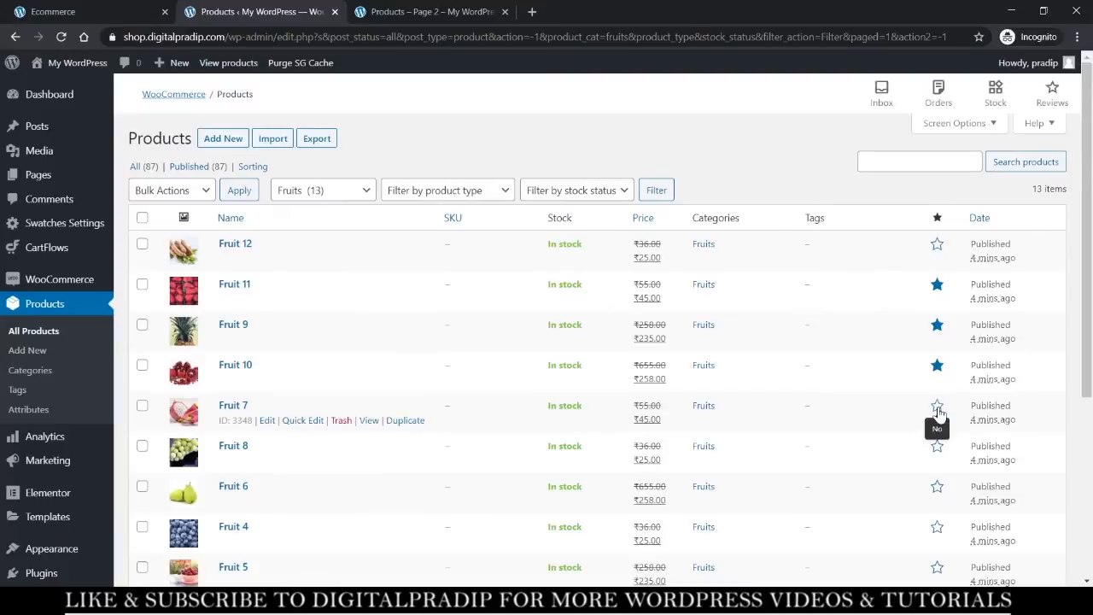
left_click(937, 406)
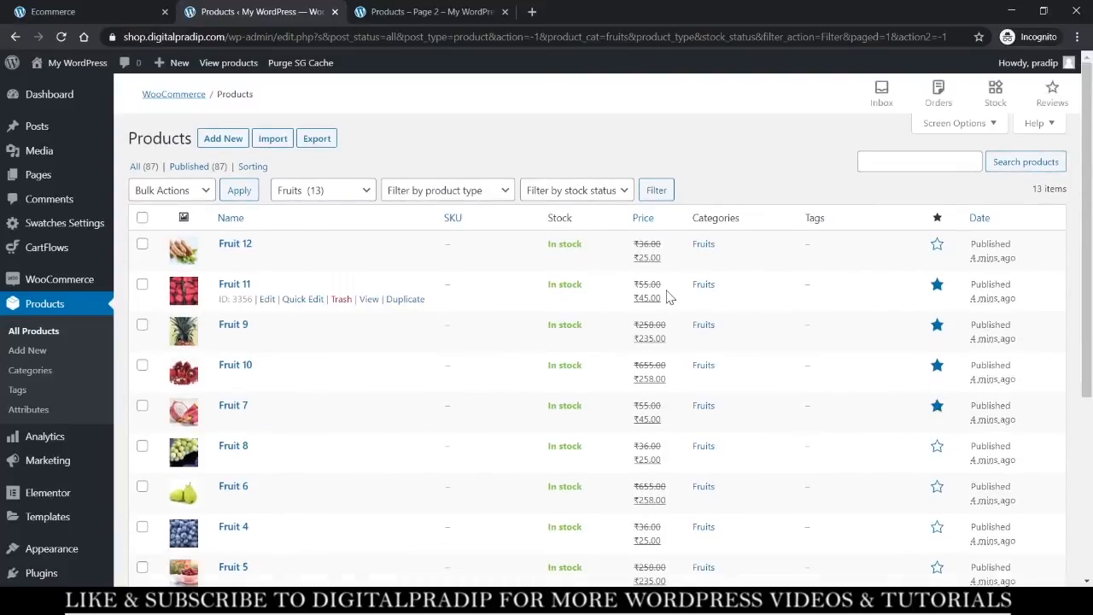
Switch to the shop's front end, open its home page, and review it from the banner down to the footer.
mouse_move(393, 263)
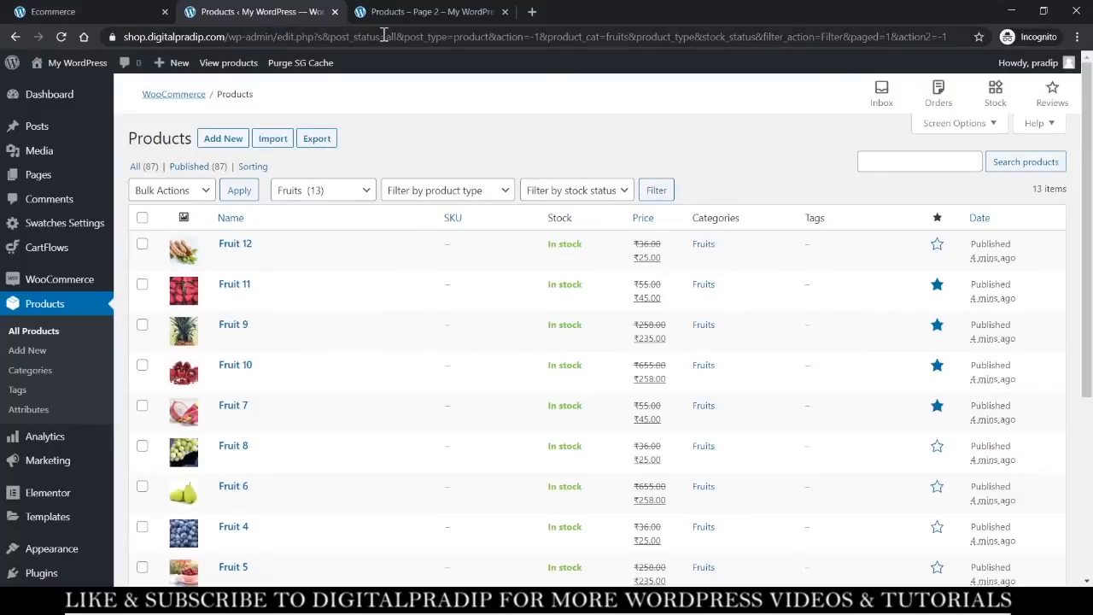
left_click(399, 11)
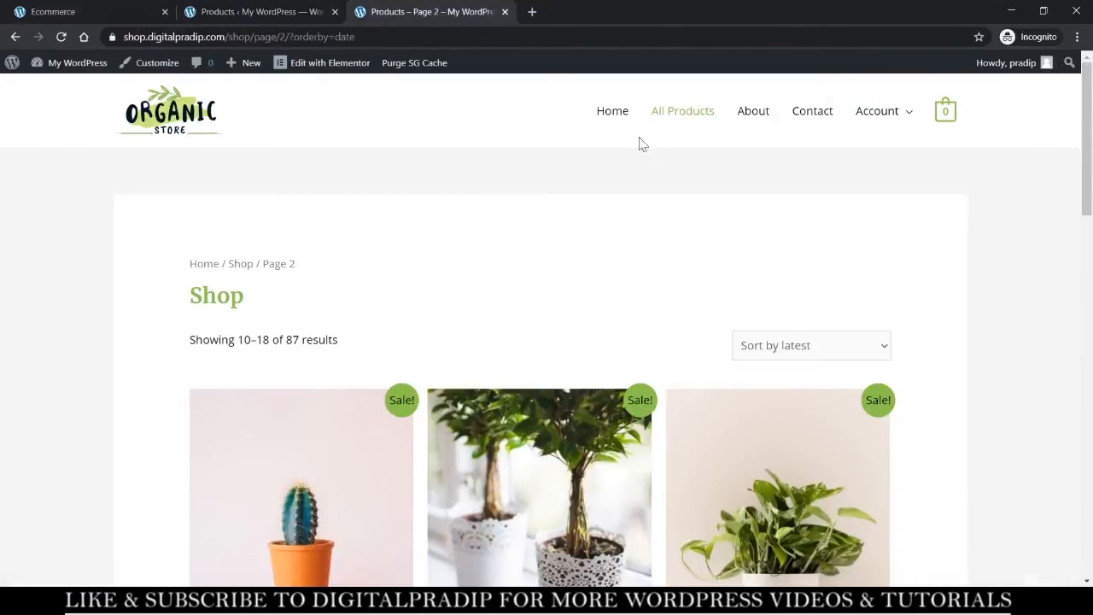
left_click(614, 114)
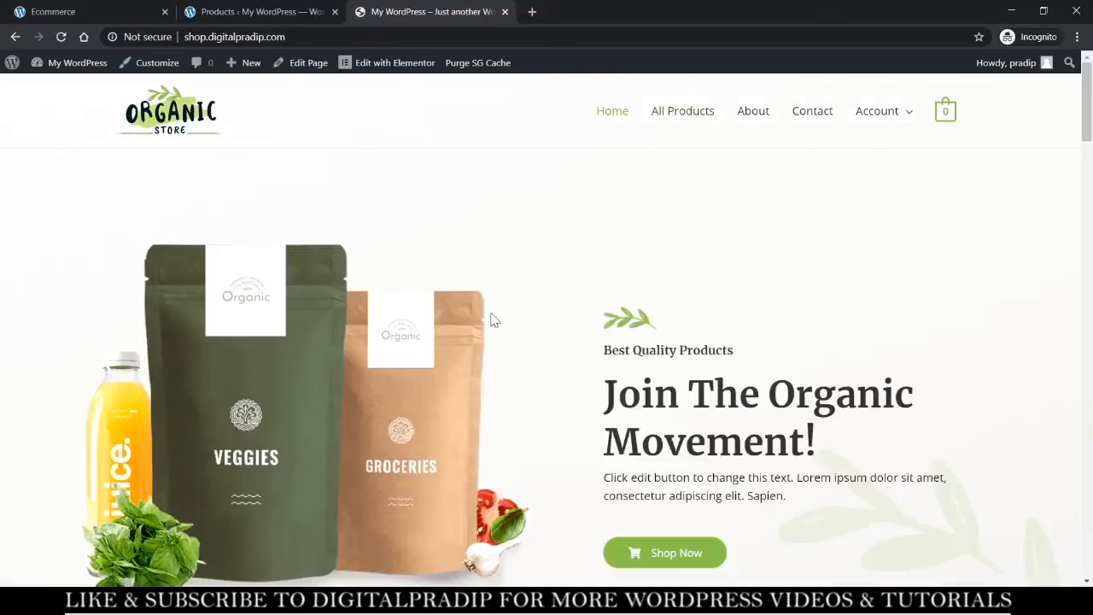
scroll(492, 320, "down", 15)
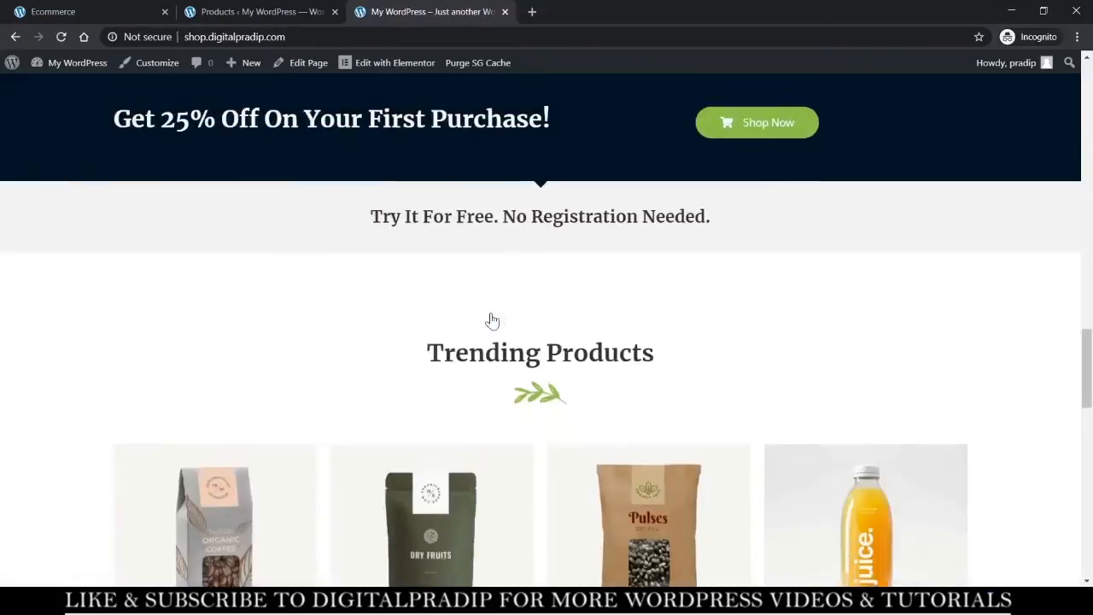
scroll(492, 320, "down", 15)
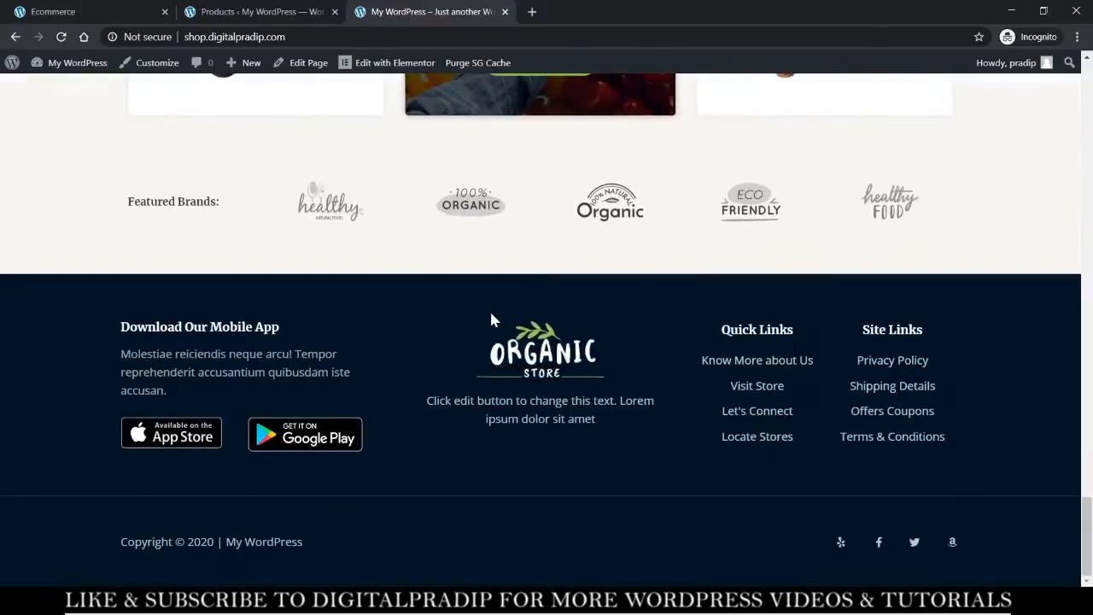
scroll(491, 319, "up", 20)
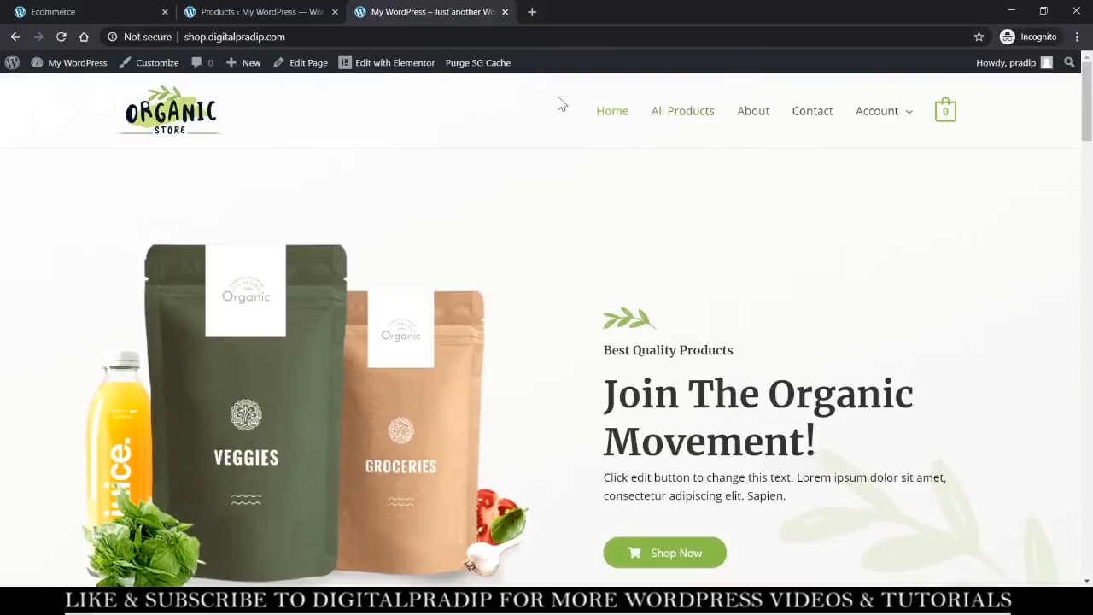
Open the home page in the Elementor editor and open the banner section's settings, dismissing the tip about editing actions.
left_click(381, 67)
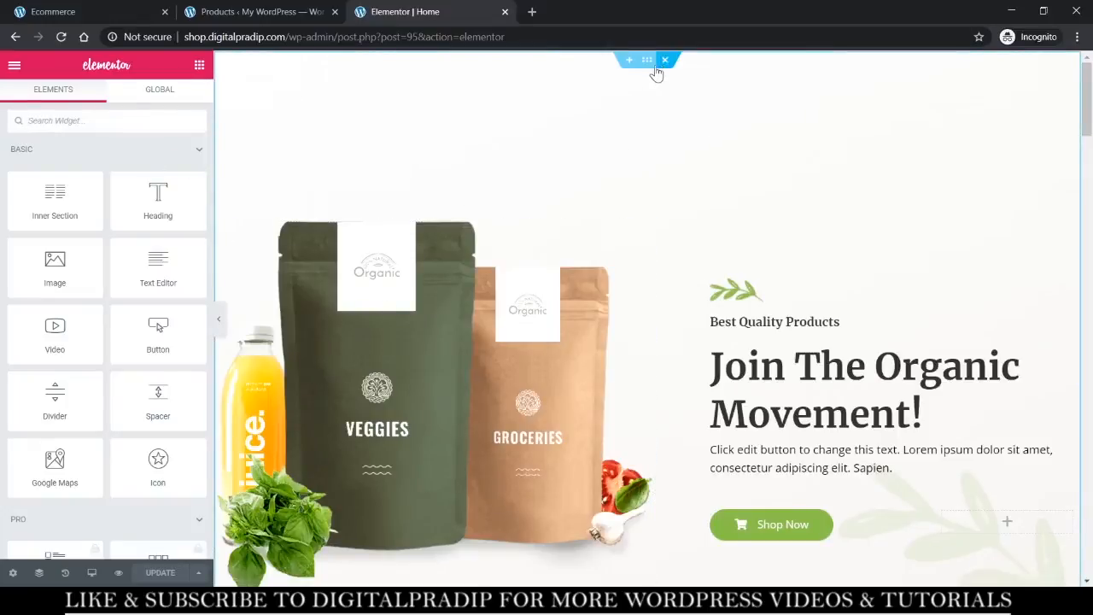
left_click(647, 61)
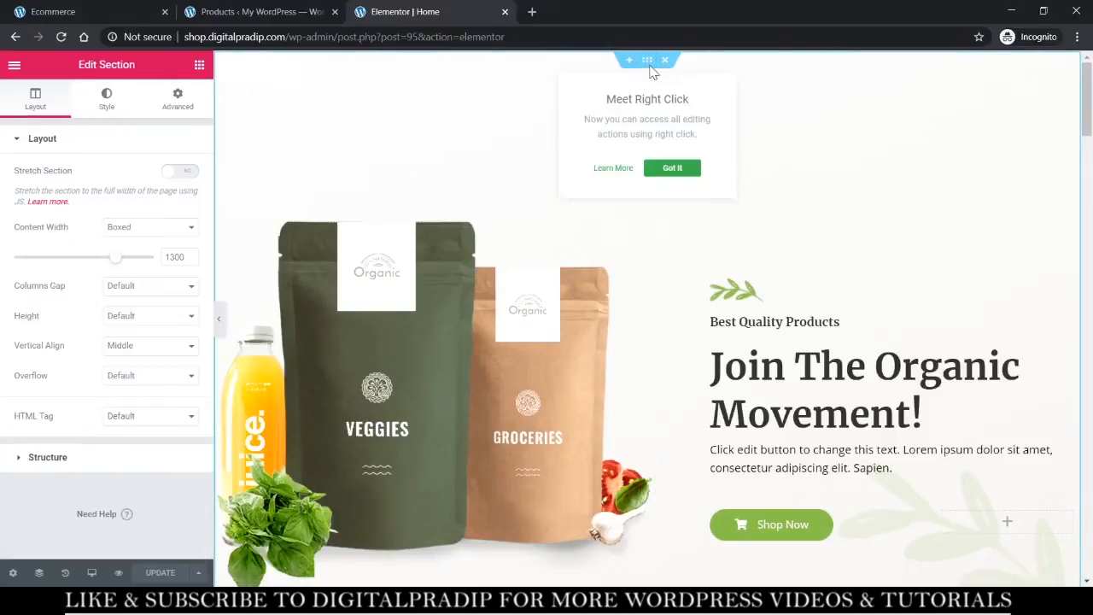
left_click(659, 170)
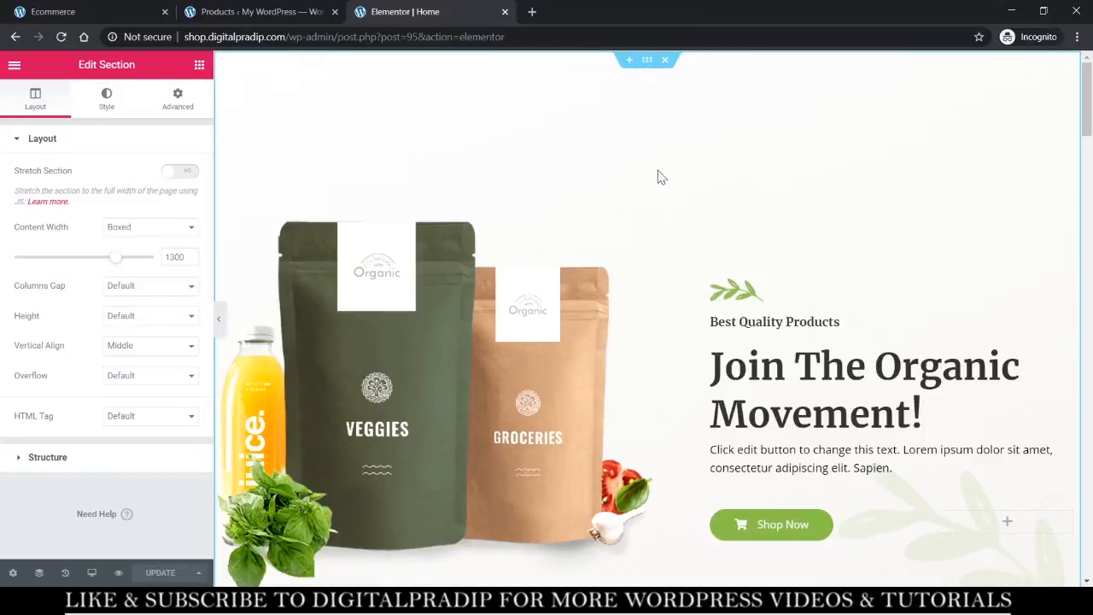
Change the banner section's background type to Classic and insert vegbanner2.jpg from the media library as its image.
left_click(102, 101)
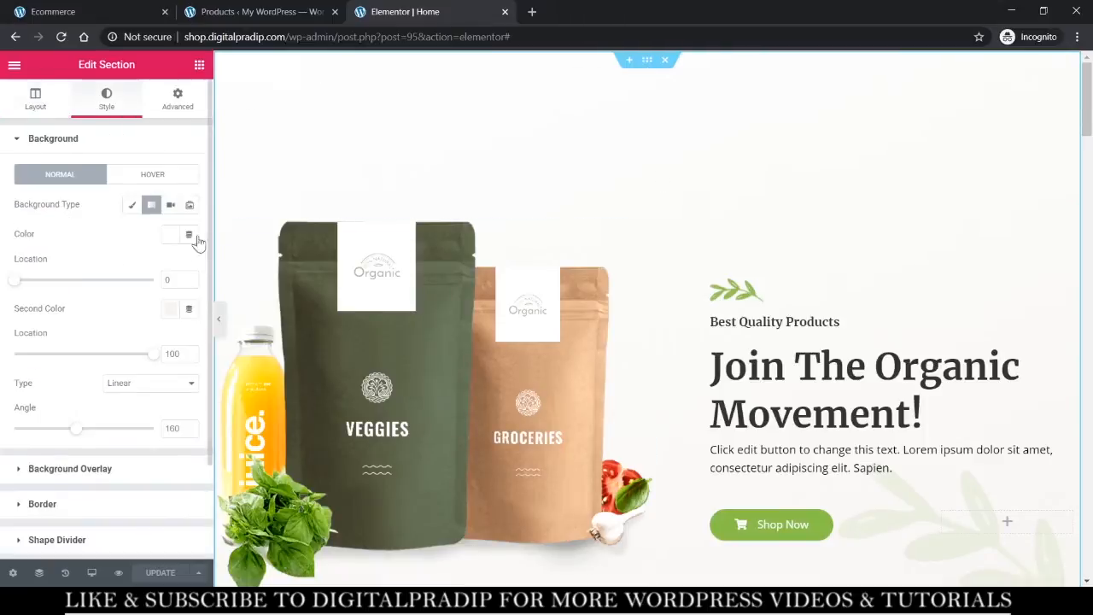
left_click(132, 203)
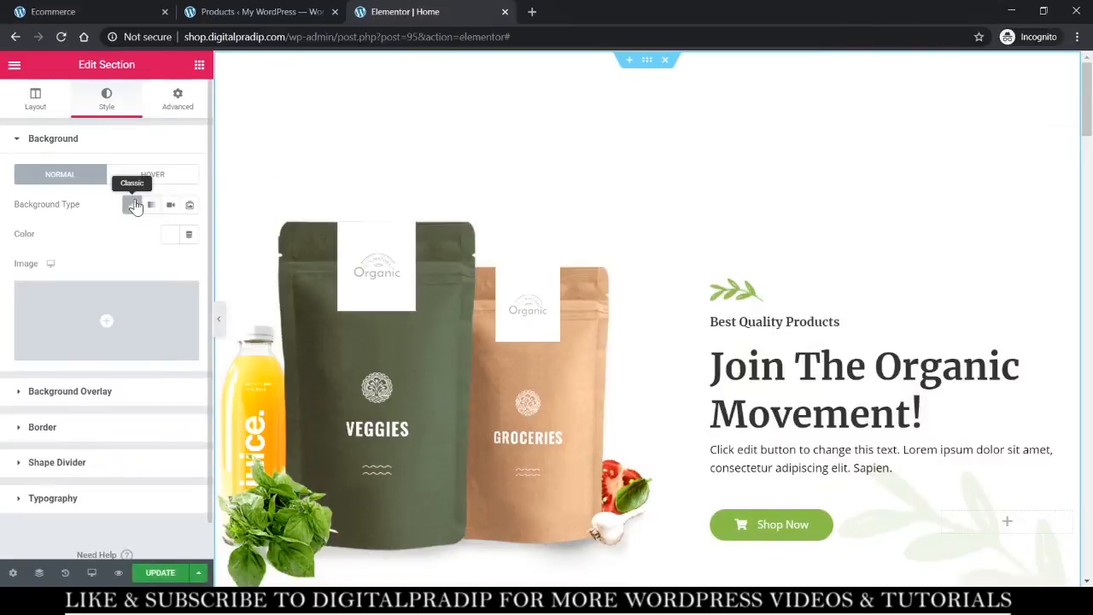
left_click(126, 330)
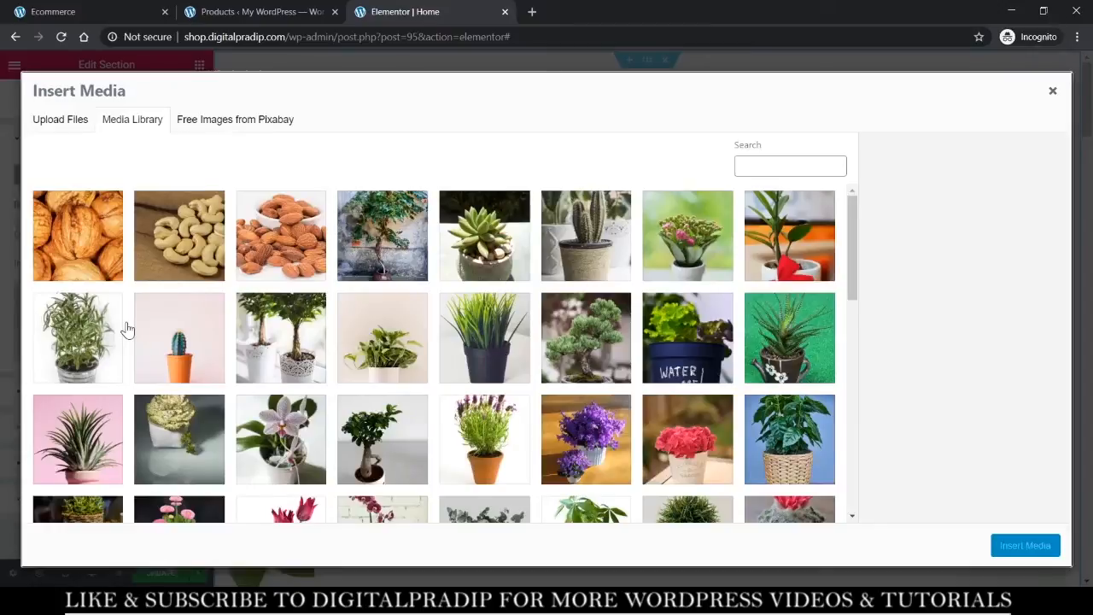
scroll(126, 330, "down", 6)
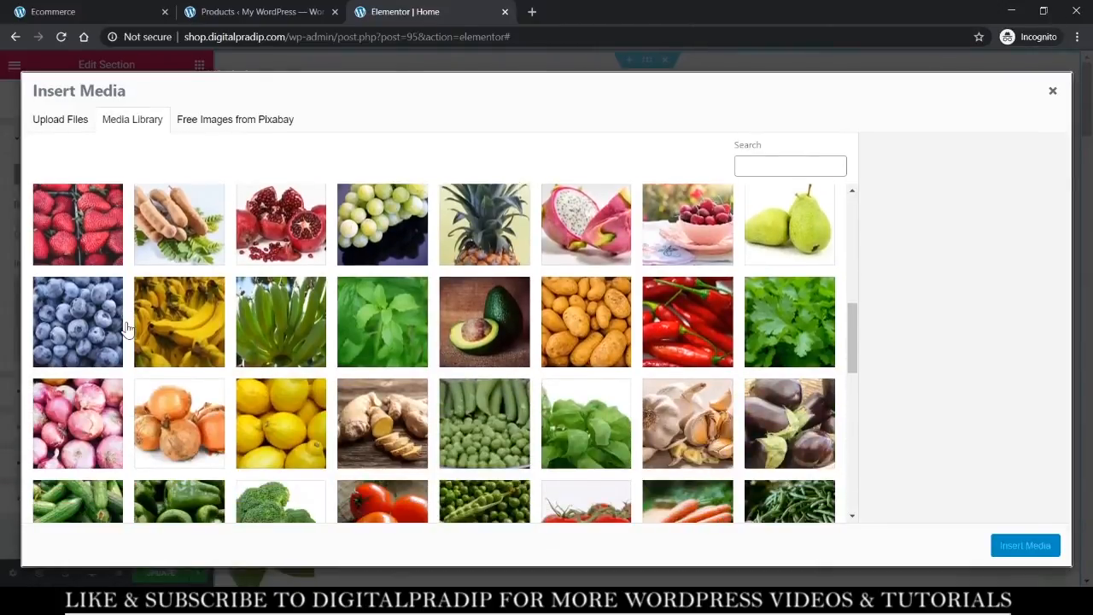
scroll(305, 434, "down", 4)
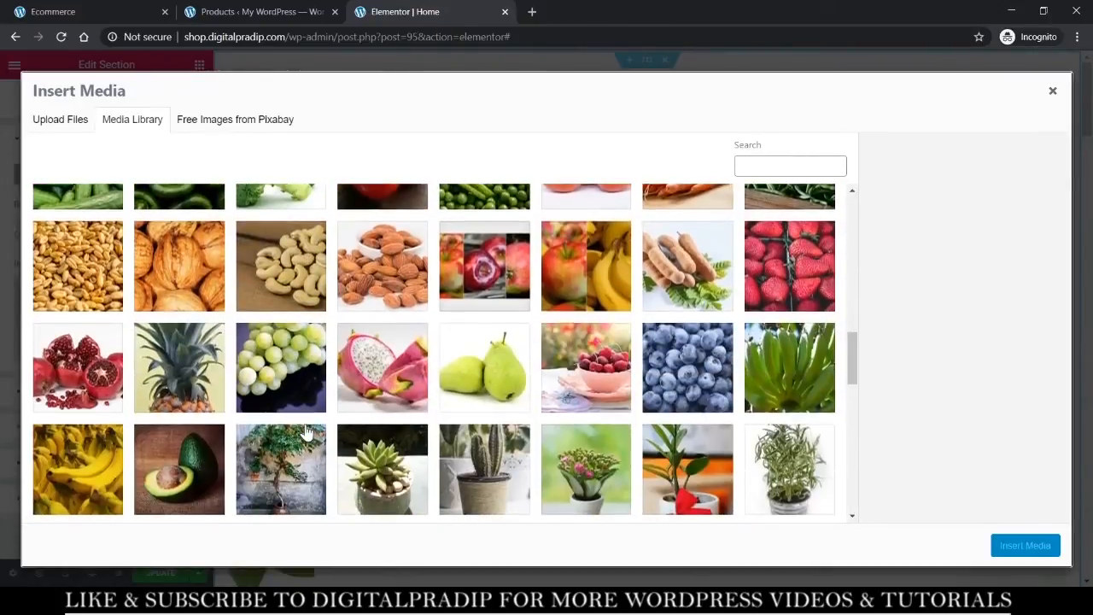
scroll(305, 433, "down", 3)
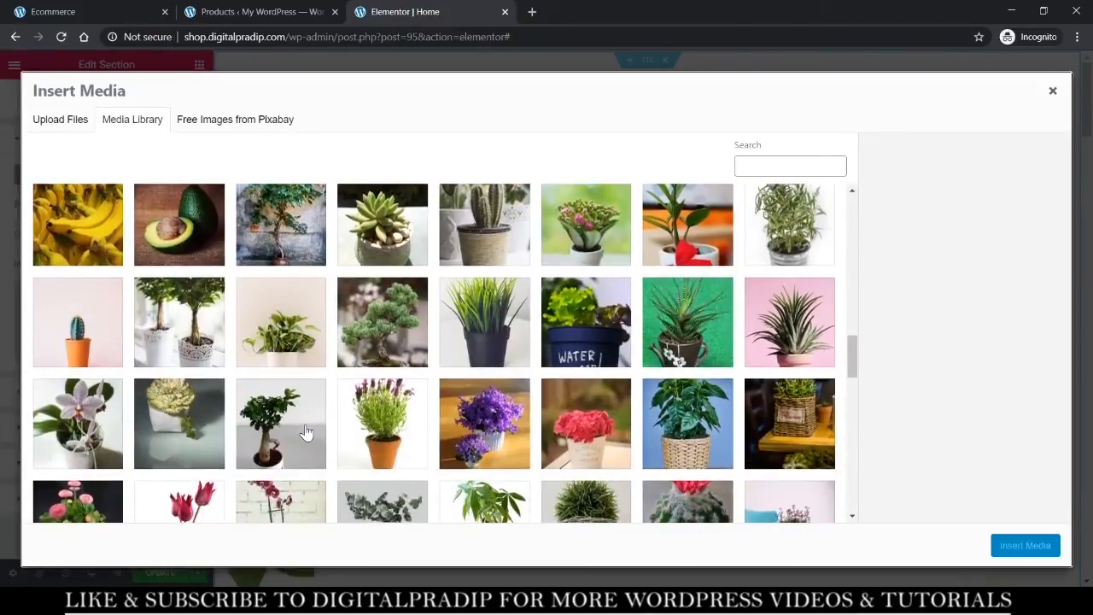
scroll(305, 433, "down", 5)
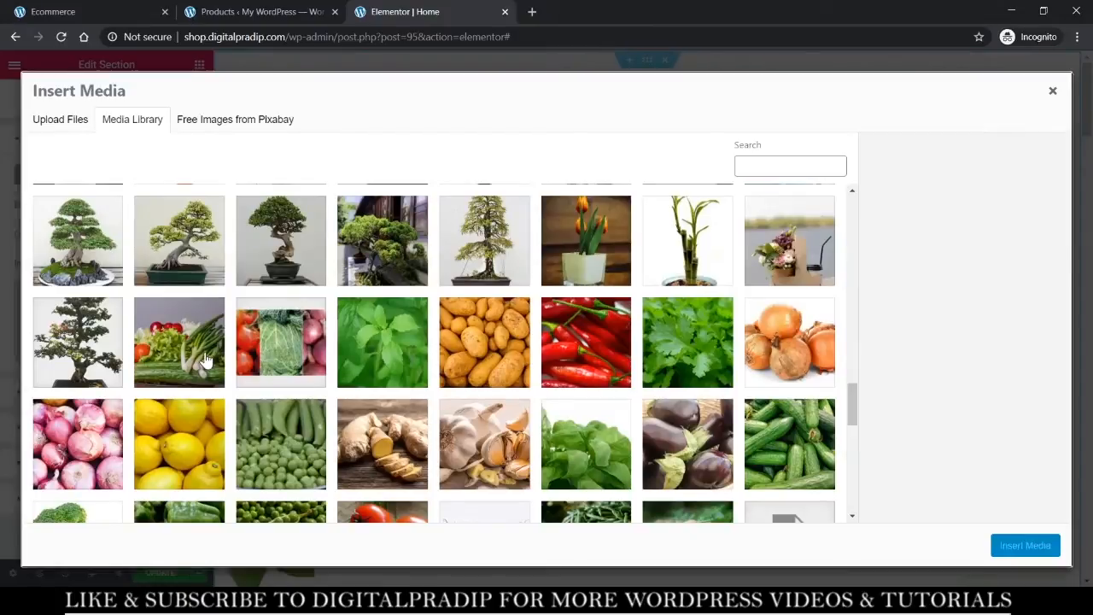
left_click(205, 361)
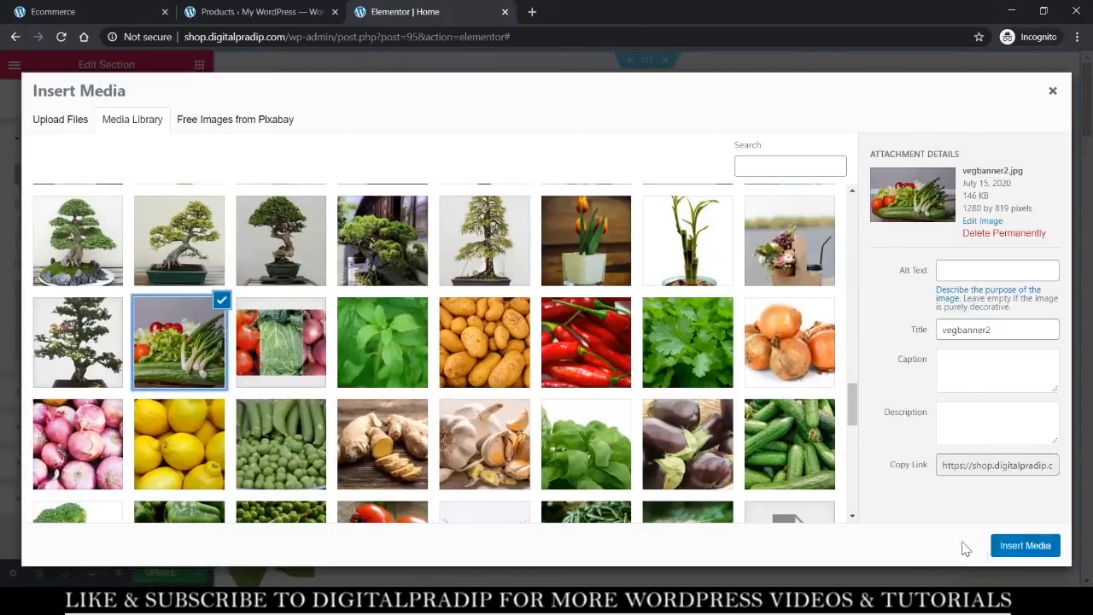
left_click(1025, 545)
Set the banner background image's size to Cover and preview the section with the editing panel hidden.
scroll(1020, 555, "up", 5)
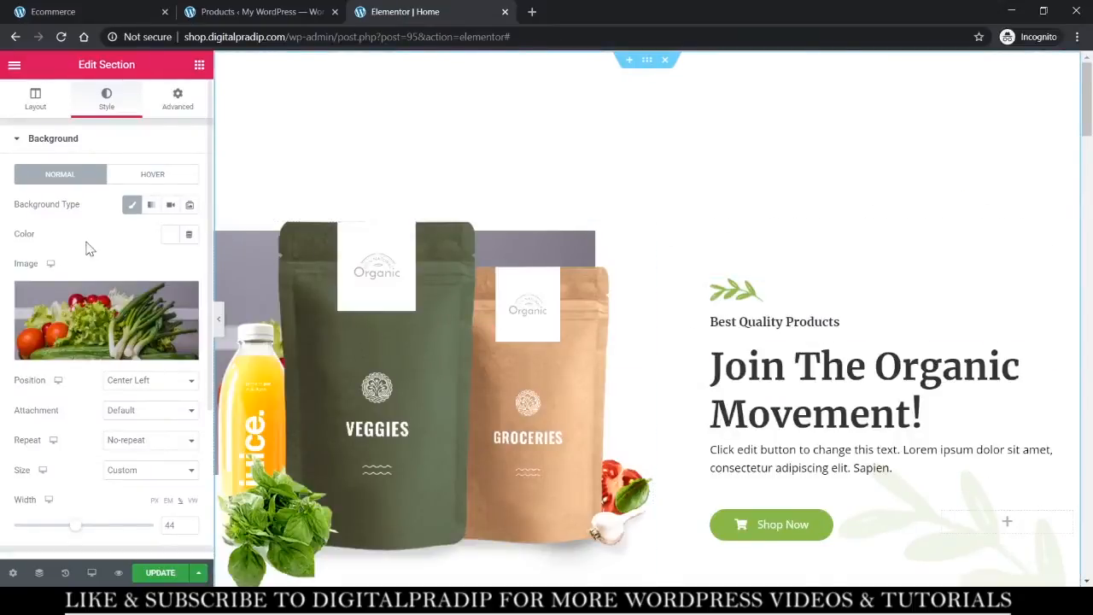
left_click(145, 475)
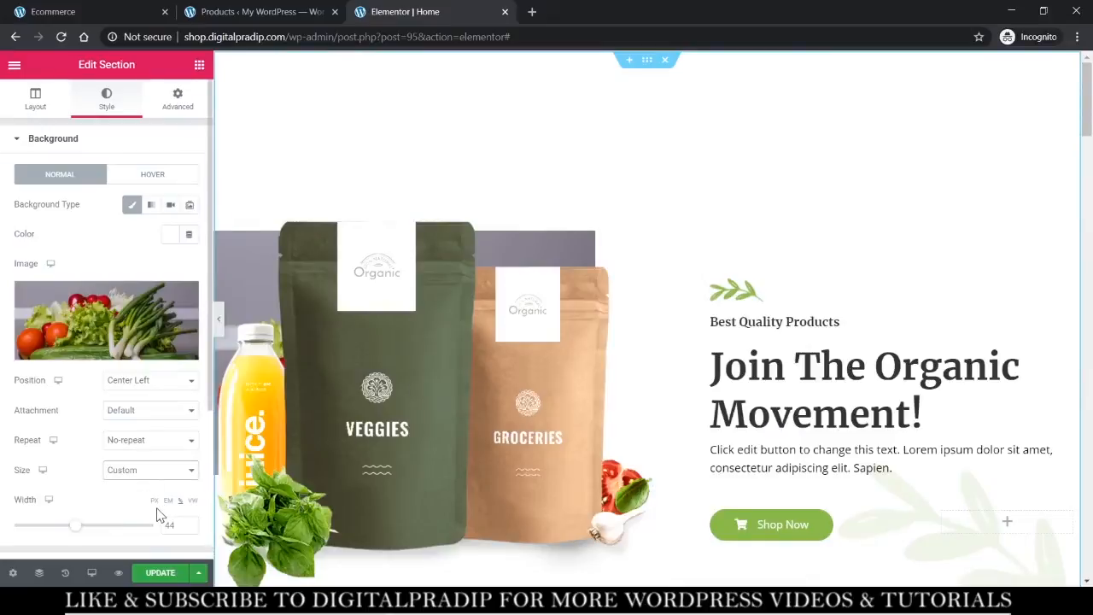
left_click(157, 509)
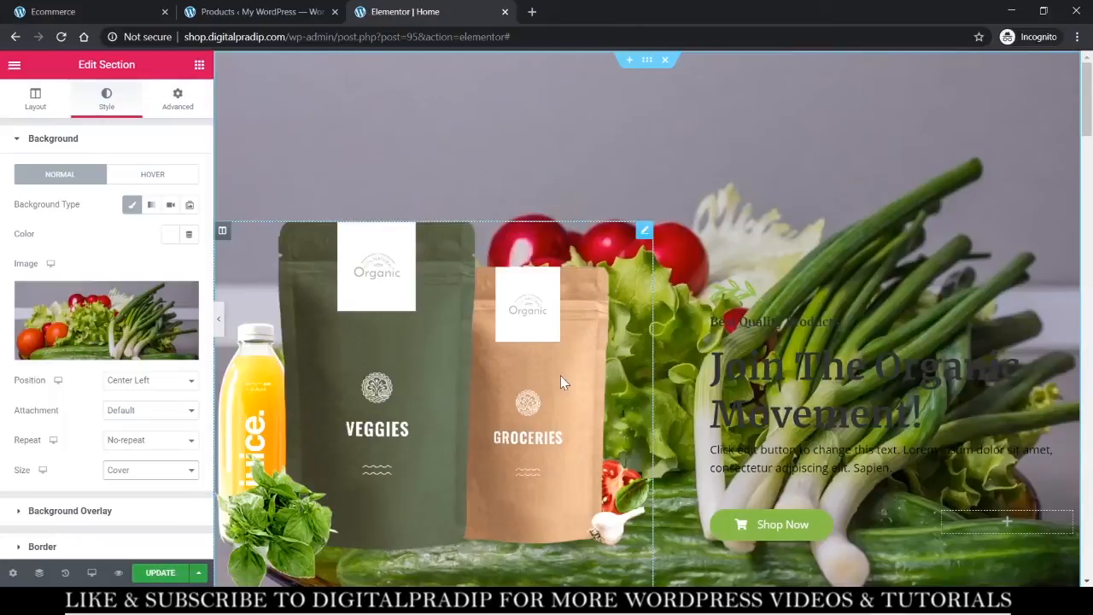
scroll(560, 375, "down", 4)
scroll(560, 374, "up", 4)
left_click(219, 318)
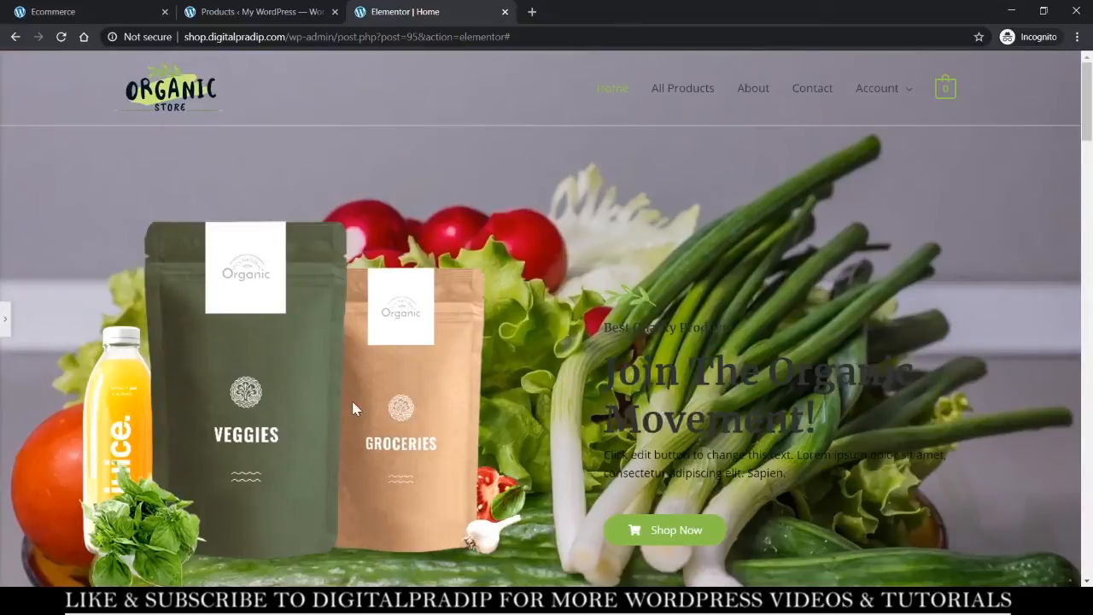
Review the banner section in the preview and examine its background and background overlay settings.
scroll(354, 409, "down", 4)
scroll(354, 409, "up", 4)
left_click(6, 316)
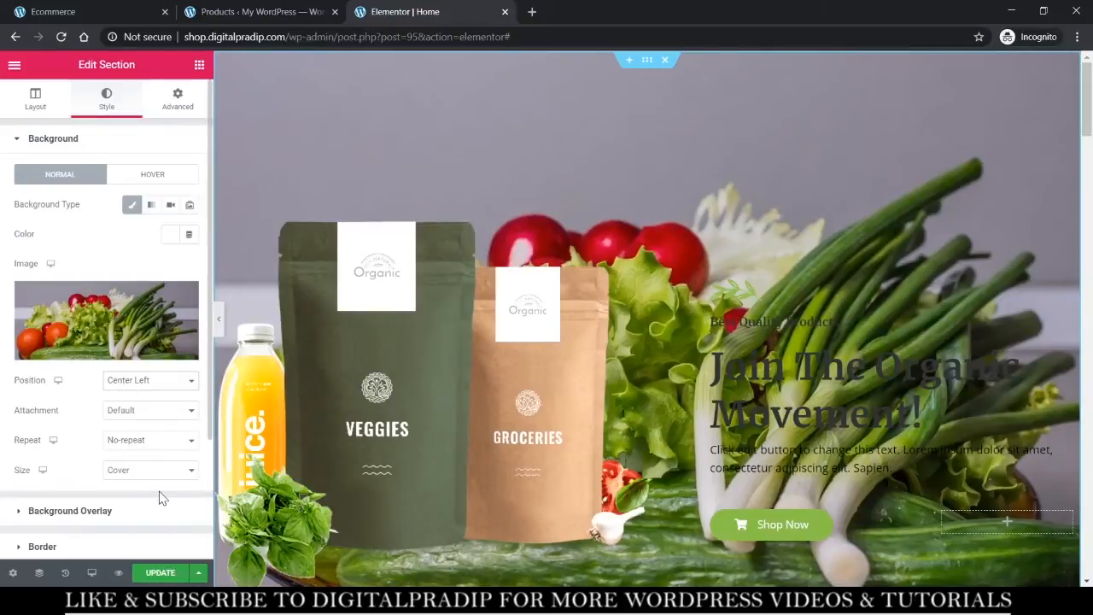
scroll(161, 495, "down", 2)
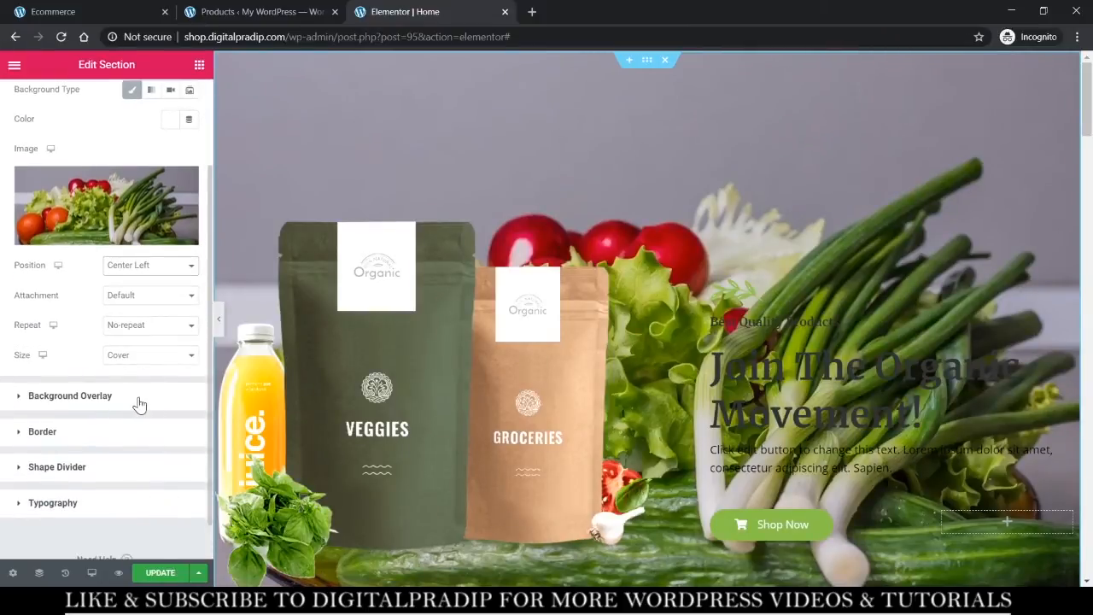
scroll(140, 401, "up", 2)
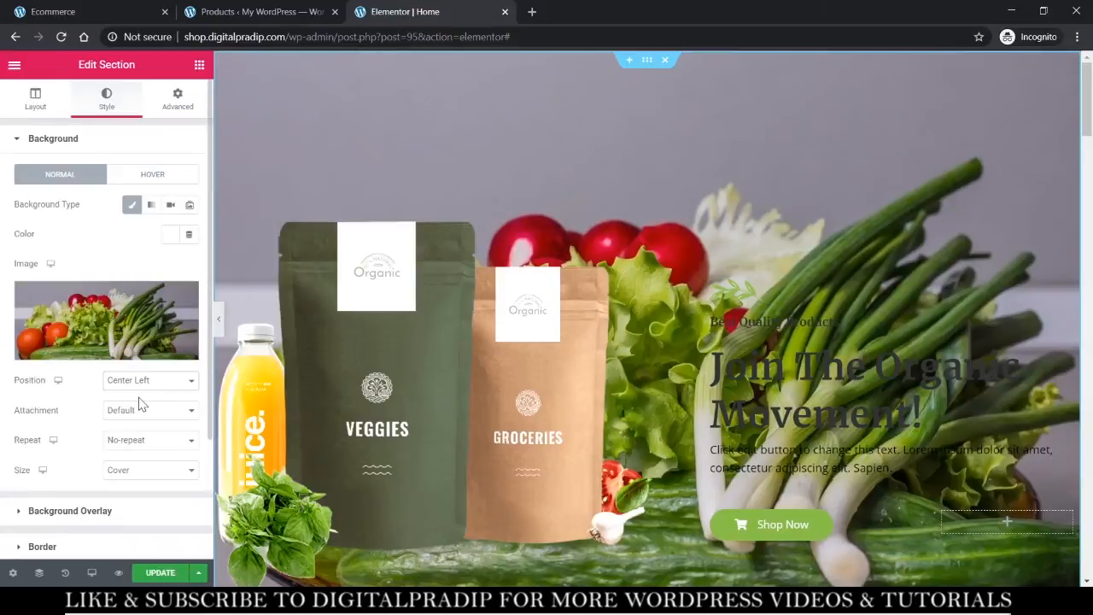
scroll(140, 401, "down", 2)
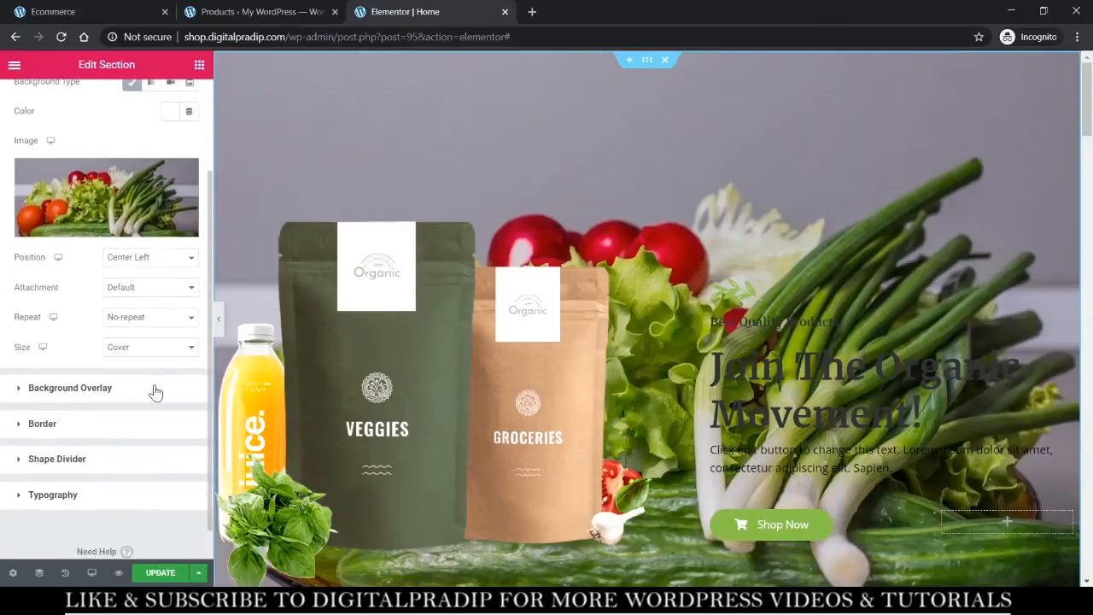
left_click(155, 391)
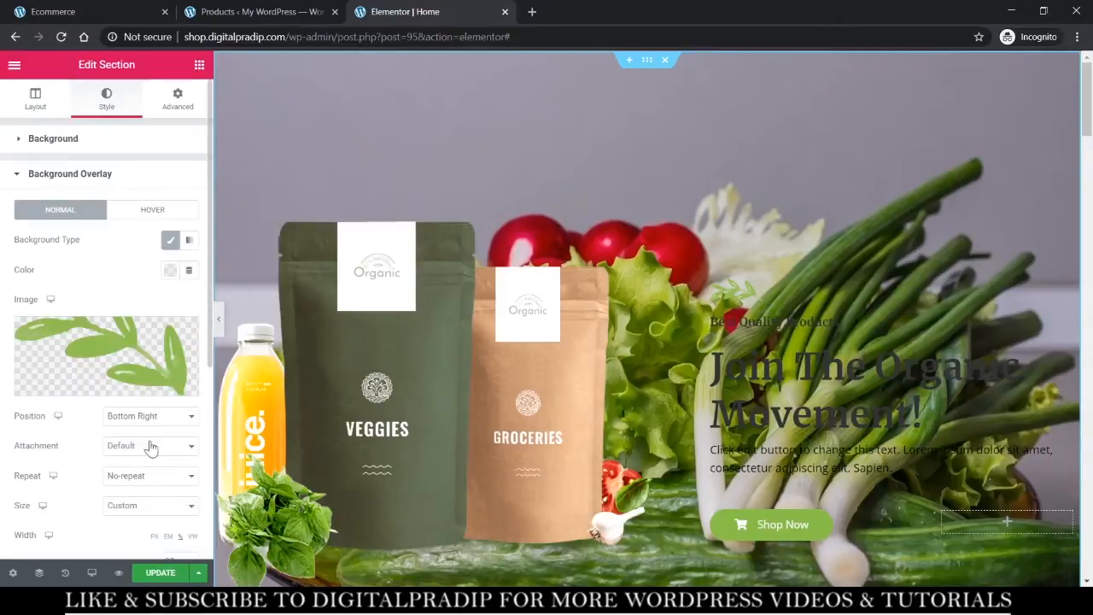
scroll(149, 333, "down", 5)
scroll(149, 333, "up", 5)
left_click(28, 146)
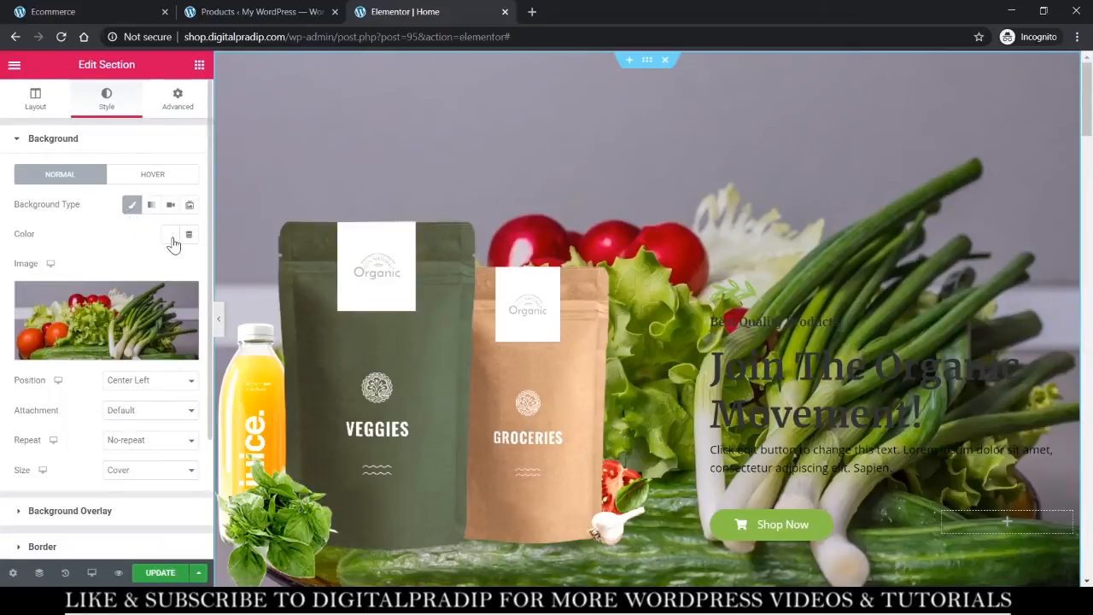
Set the banner section's padding to 150 px at the top and 10 px at the bottom.
left_click(165, 111)
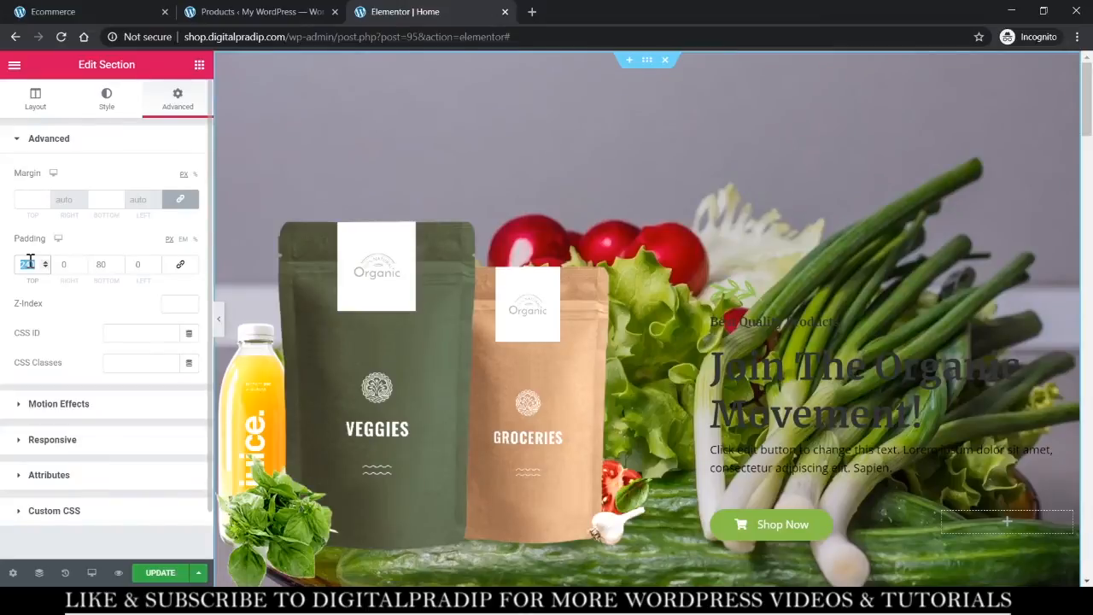
type("100")
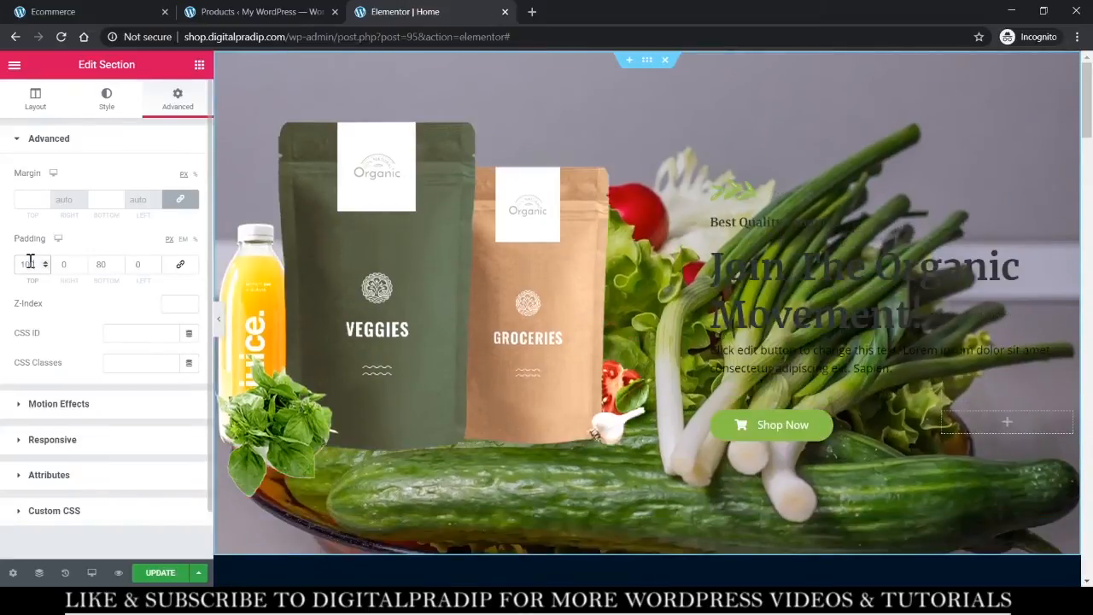
key("BackSpace")
key("BackSpace")
type("50")
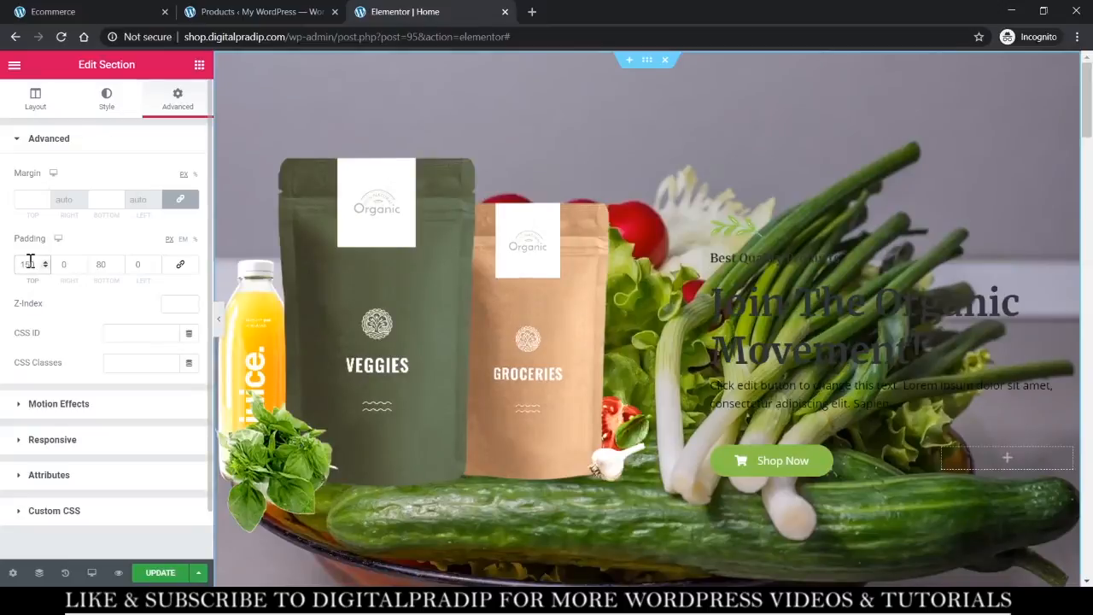
double_click(103, 266)
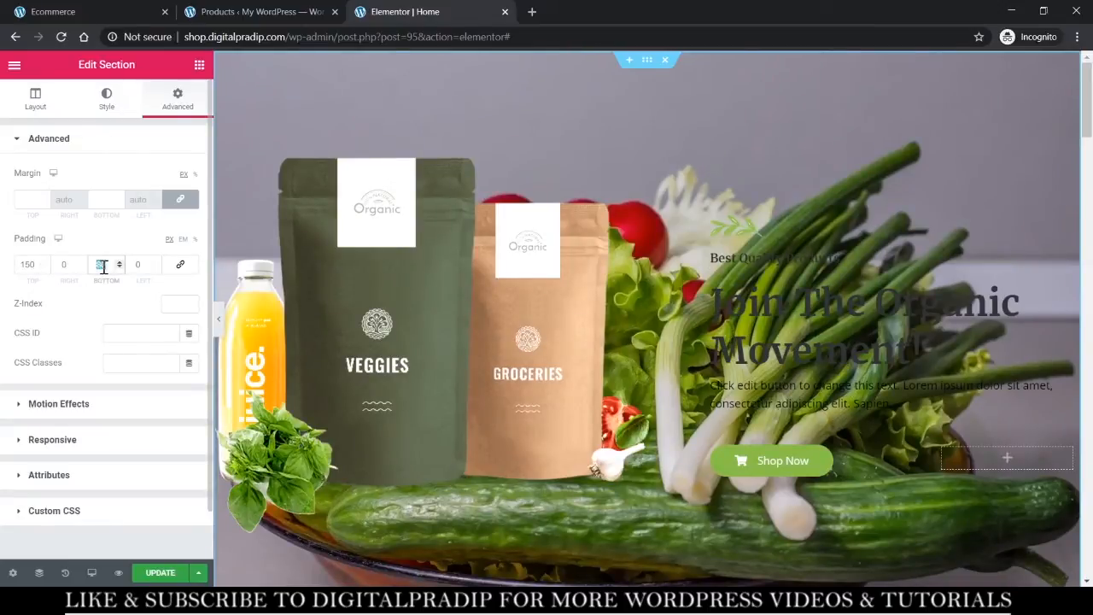
key("BackSpace")
type("10")
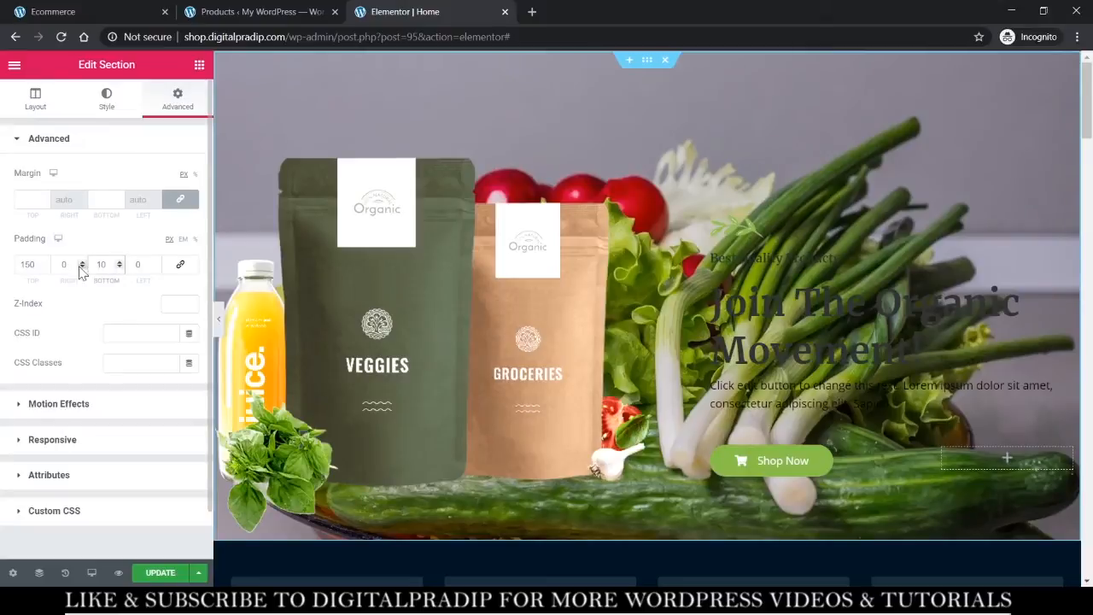
Reduce the banner section's top padding to 120 px and preview the section with the editing panel hidden.
double_click(29, 266)
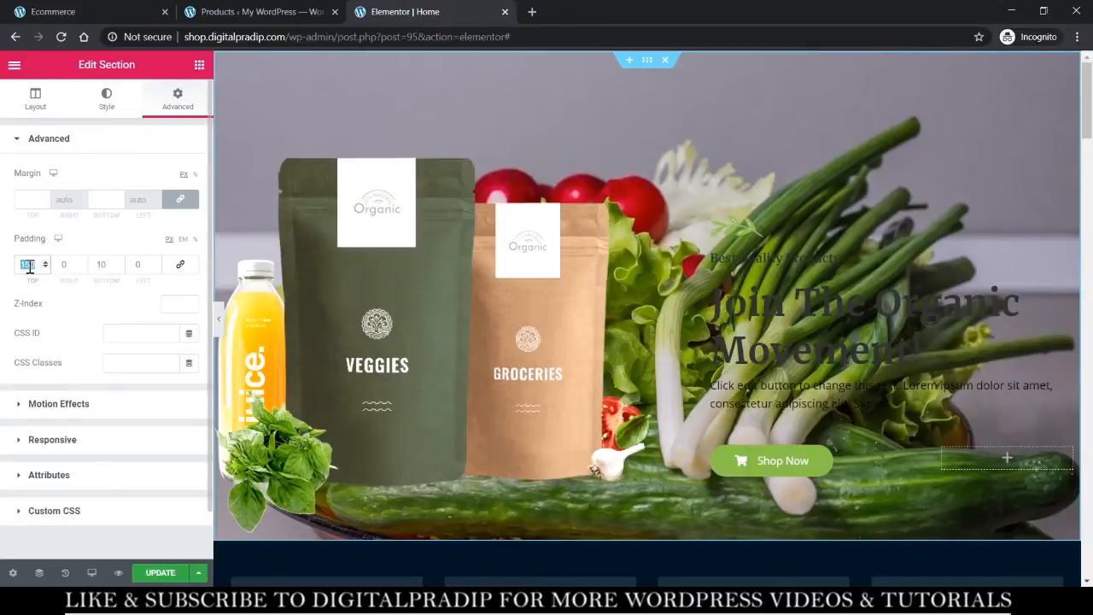
type("125")
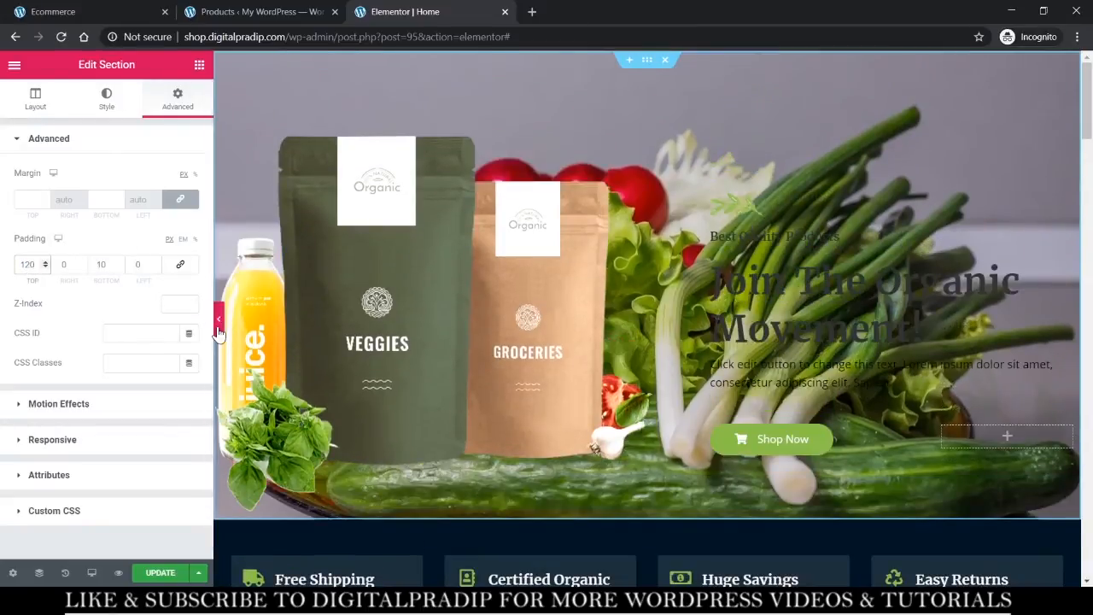
left_click(217, 318)
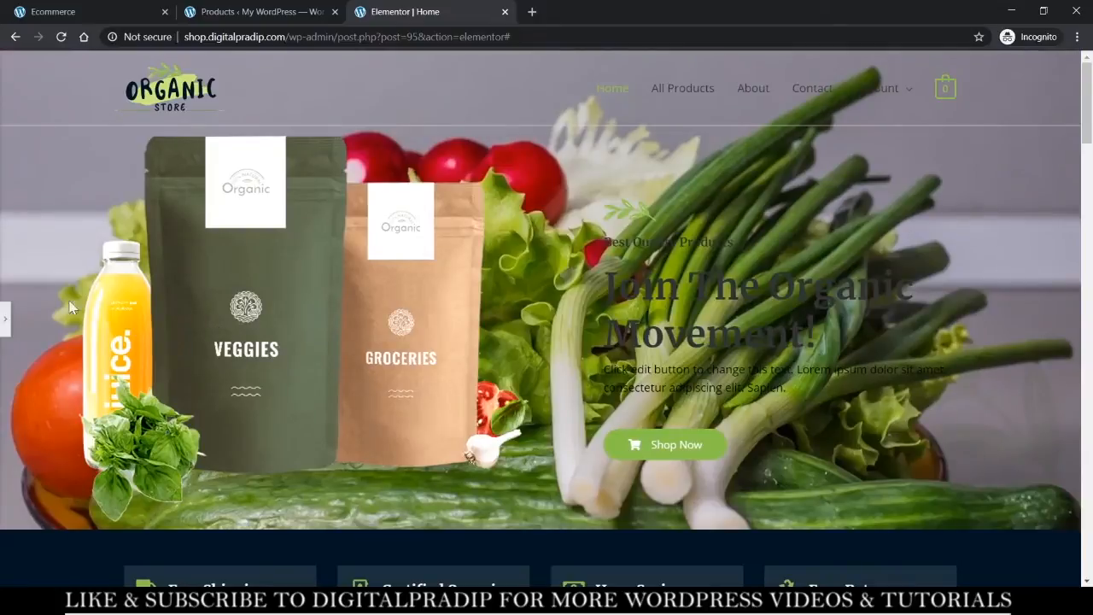
left_click(8, 318)
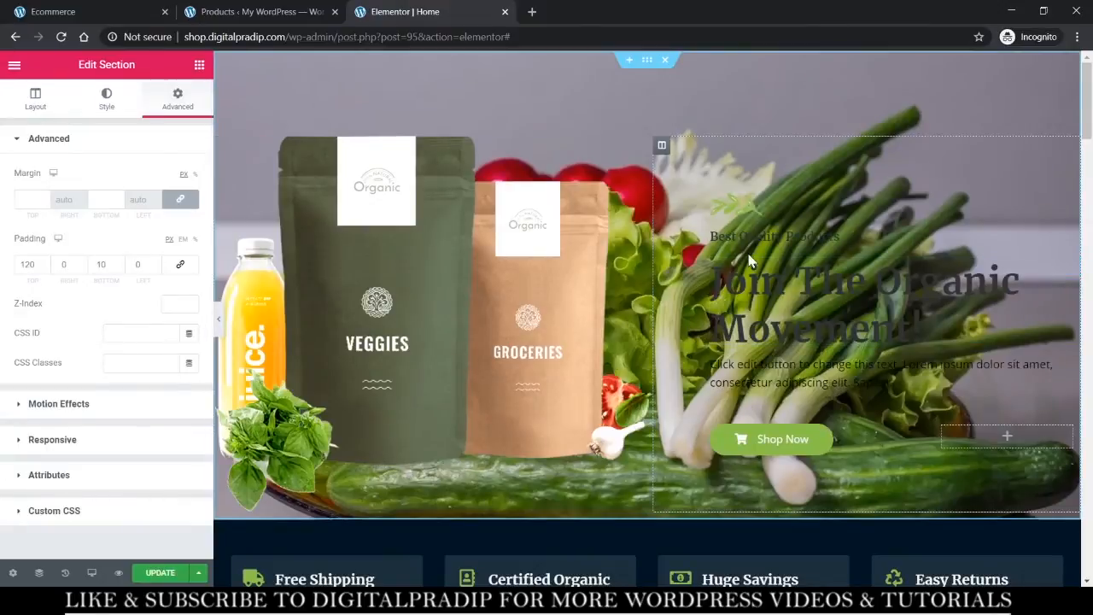
Set the text color of the banner's "Best Quality Products" heading to white (#FFFFFF).
left_click(721, 235)
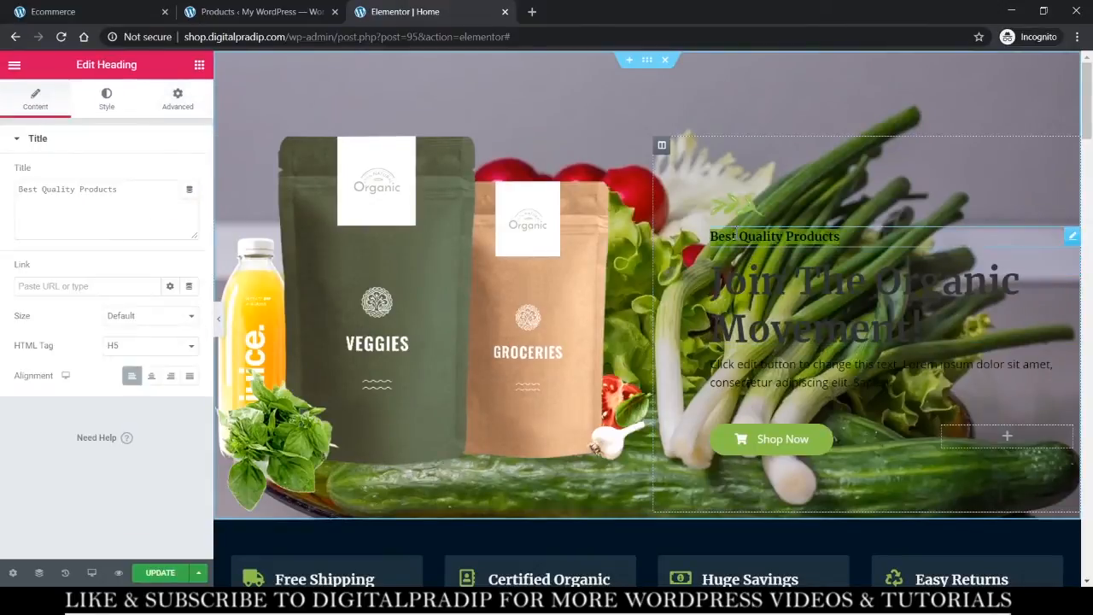
left_click(107, 98)
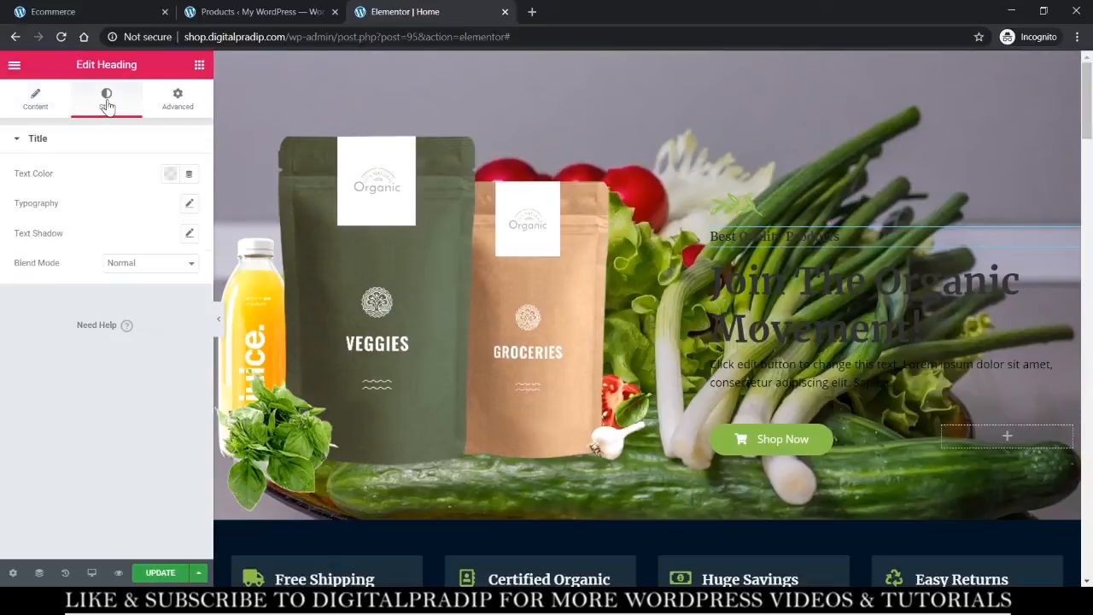
left_click(170, 175)
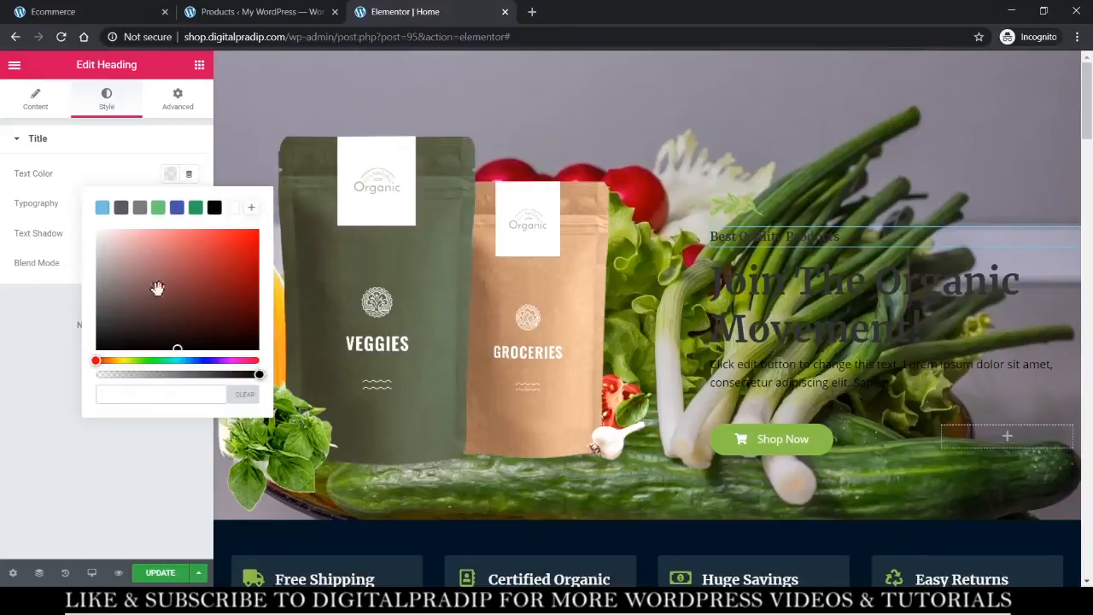
left_click(98, 231)
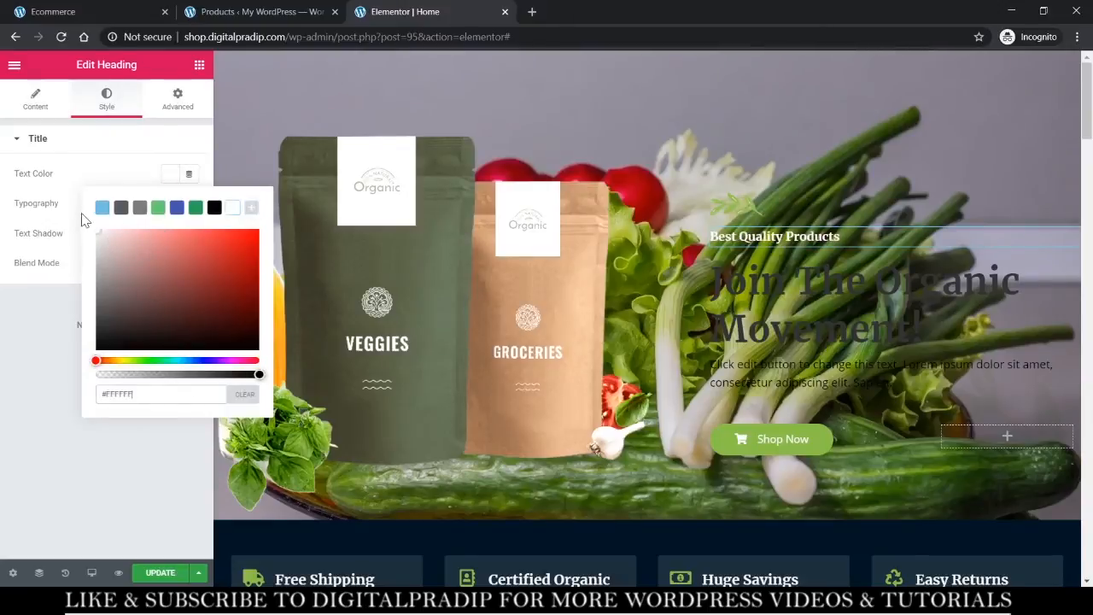
Set the text color of the "Join The Organic Movement!" heading to white (#FFFFFF).
left_click(781, 274)
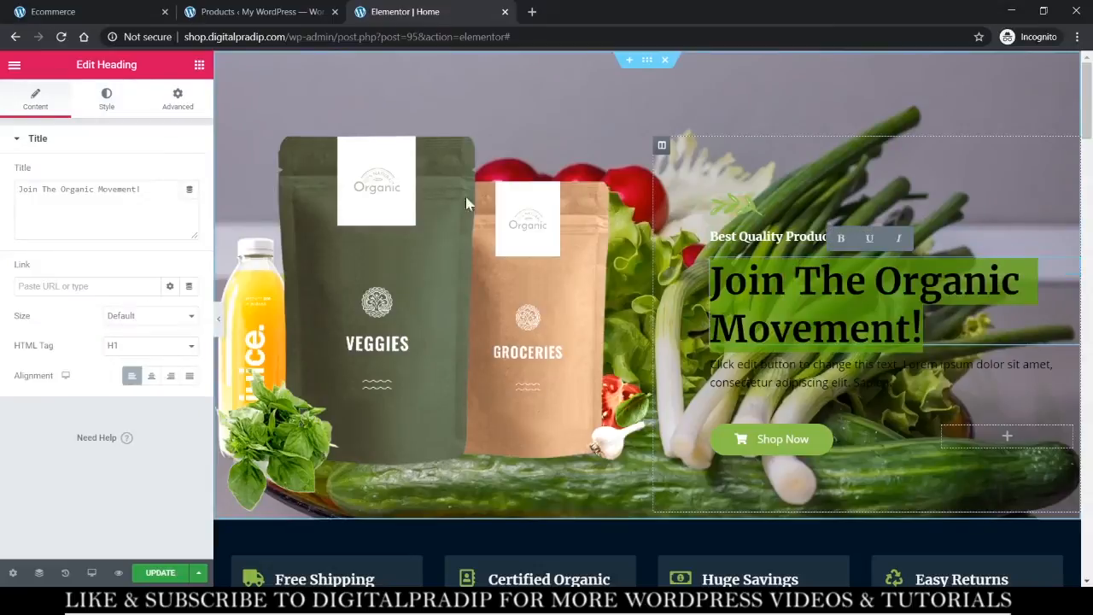
left_click(103, 94)
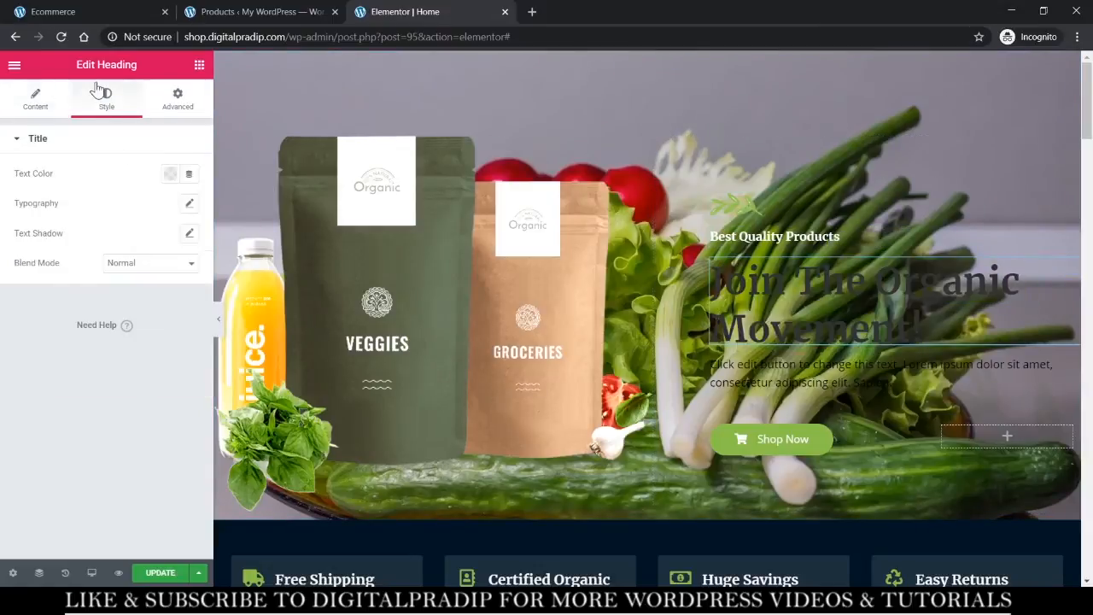
left_click(170, 175)
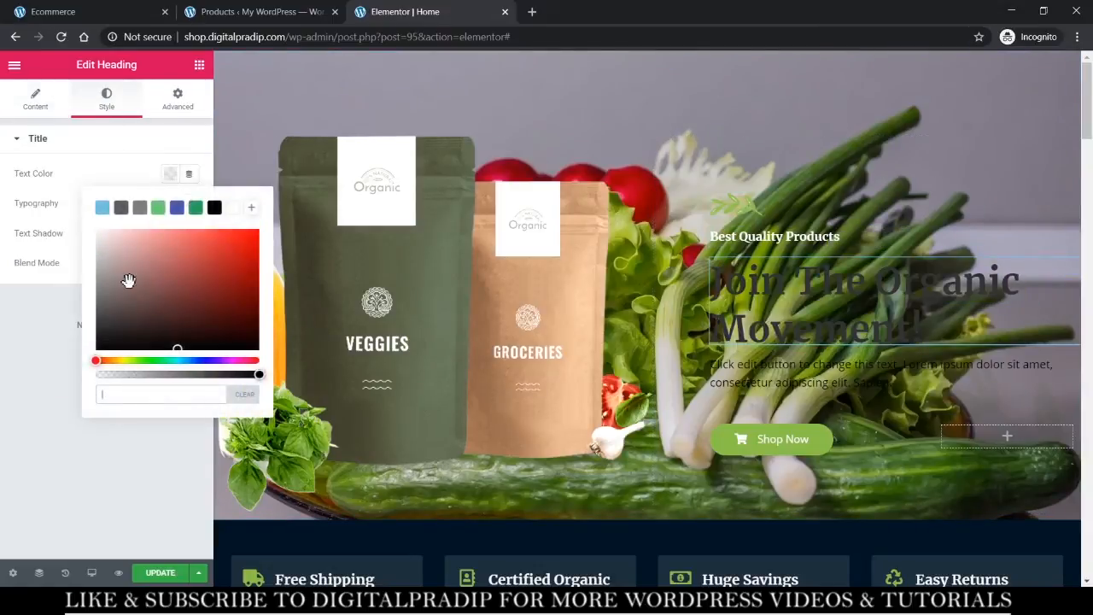
left_click(97, 231)
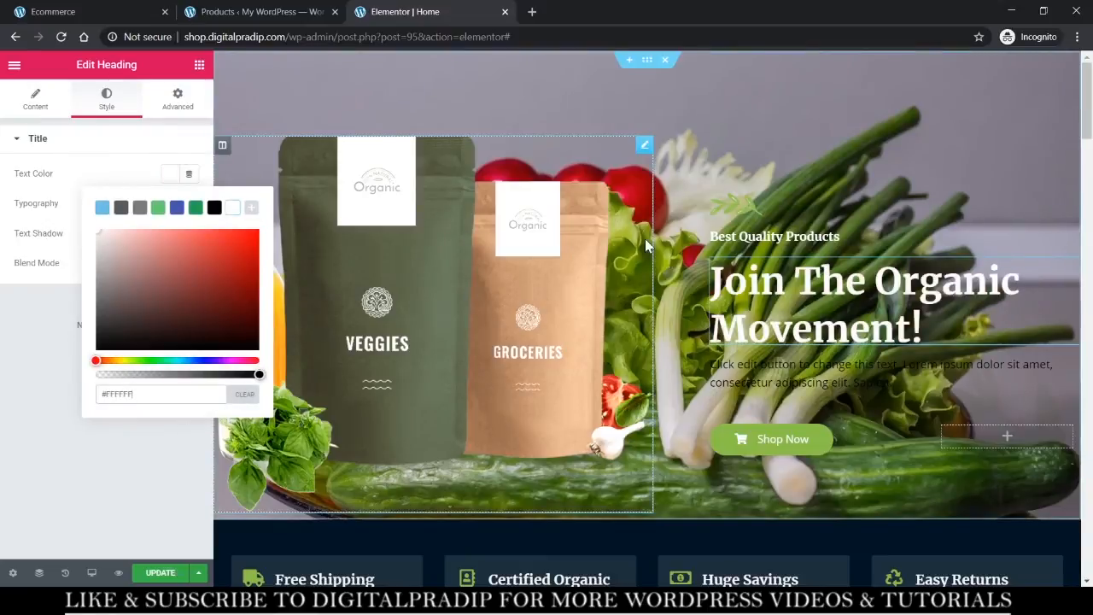
Set the text color of the paragraph below the banner's main heading to white (#FFFFFF).
left_click(862, 382)
triple_click(862, 382)
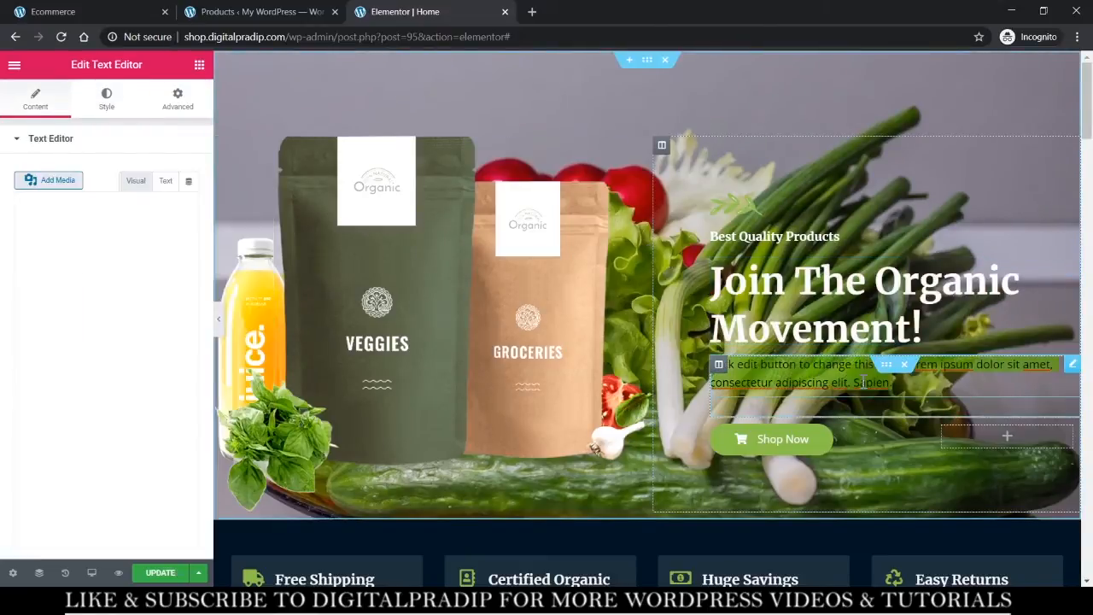
left_click(105, 107)
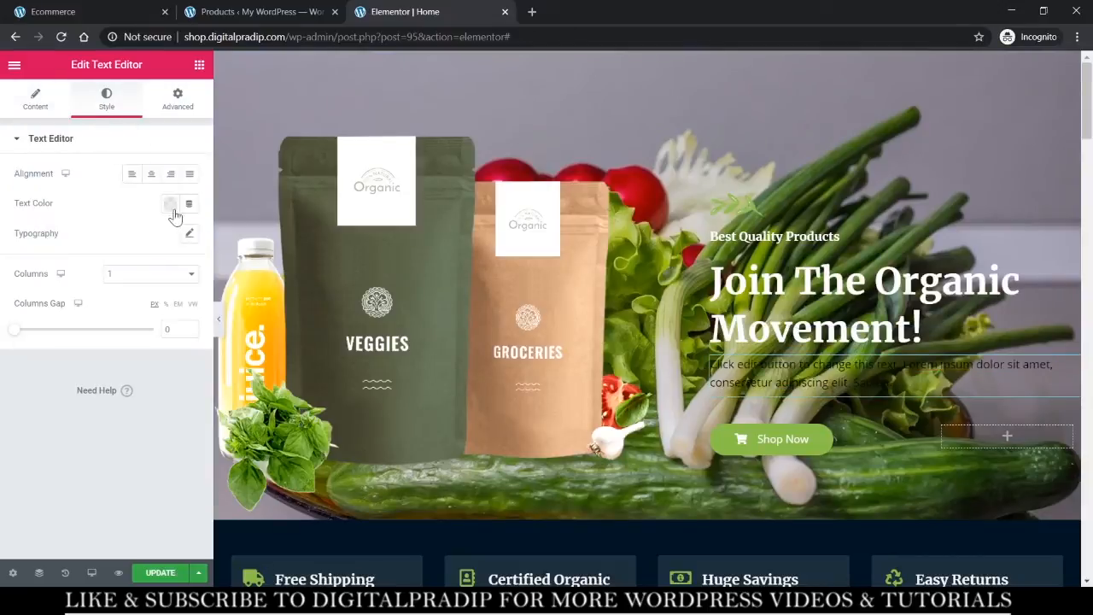
left_click(170, 204)
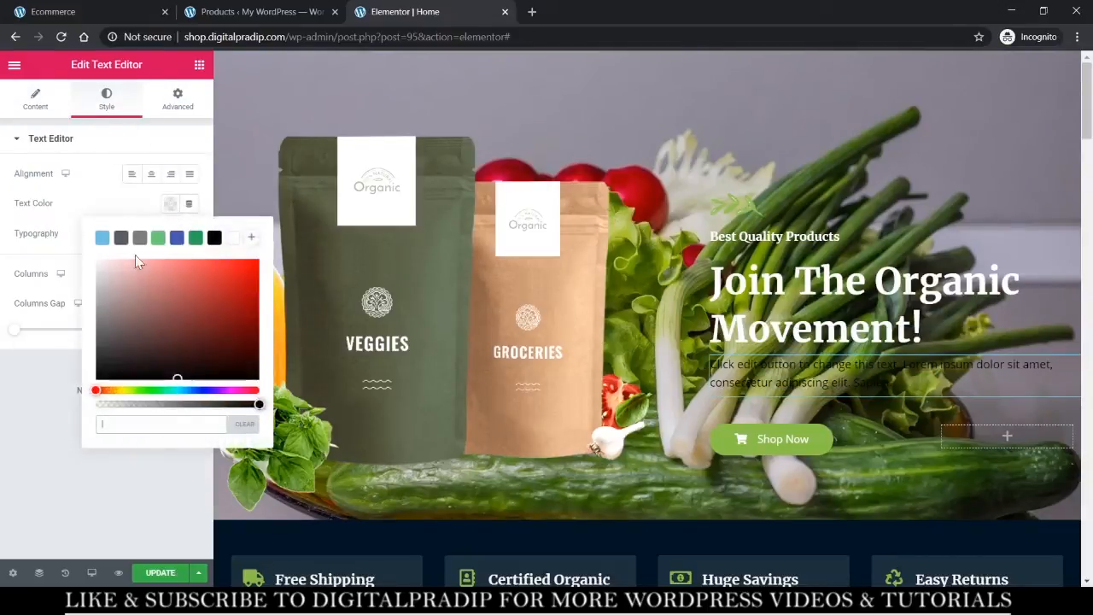
left_click_drag(186, 304, 2, 222)
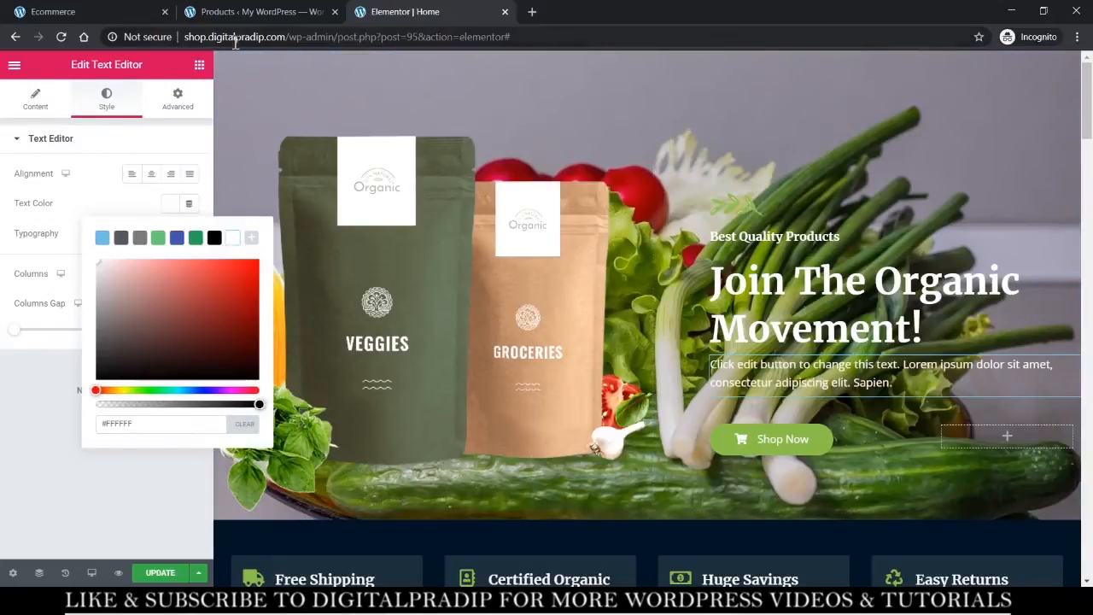
Select the banner's product image and save the home page with the changes made so far.
left_click(39, 109)
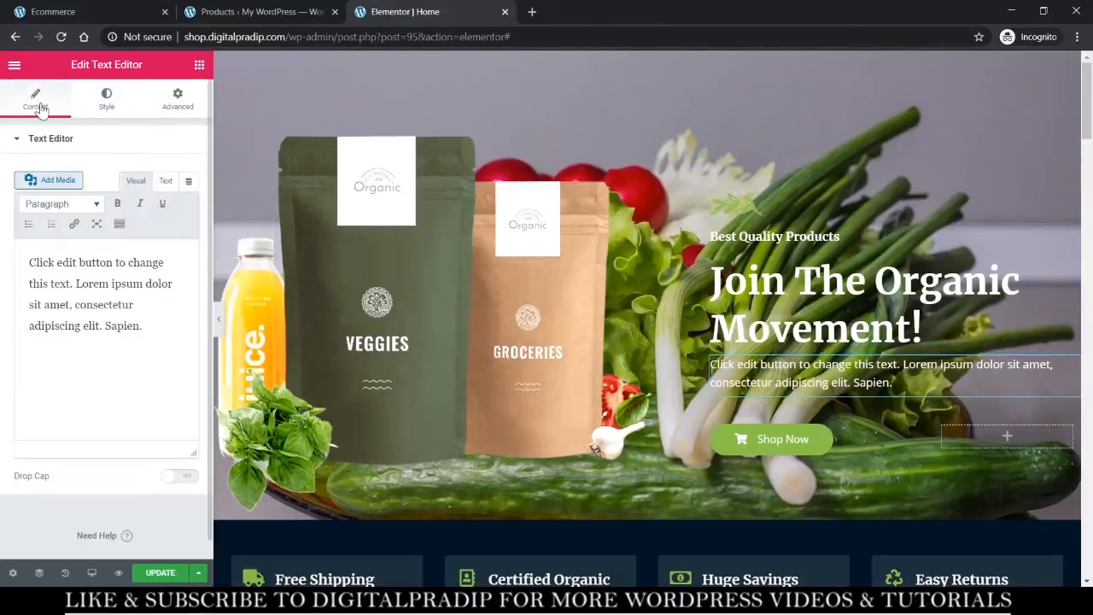
left_click(100, 102)
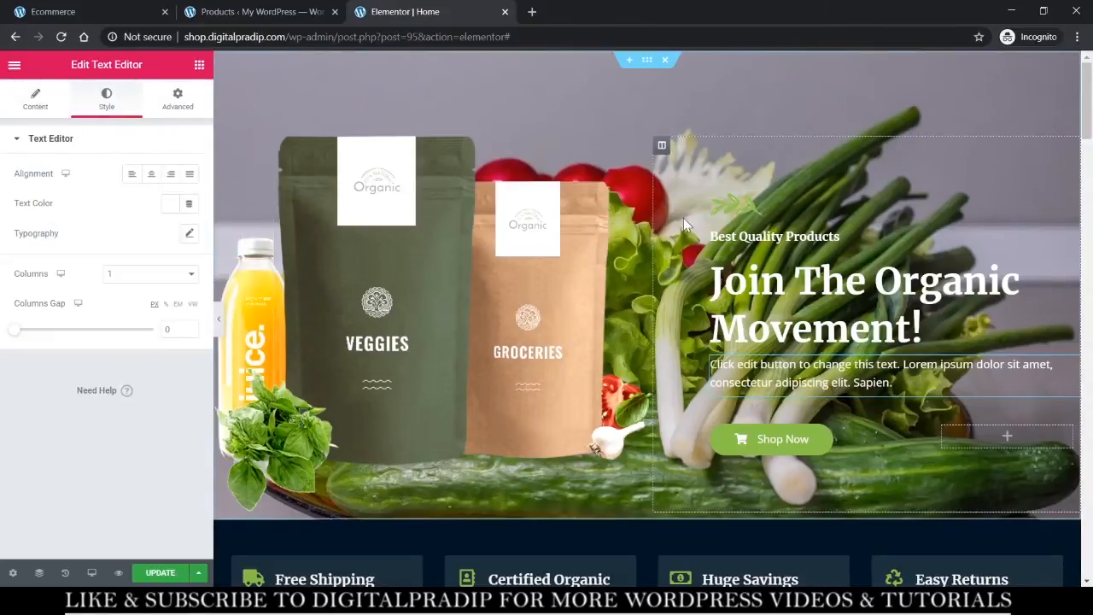
left_click(520, 236)
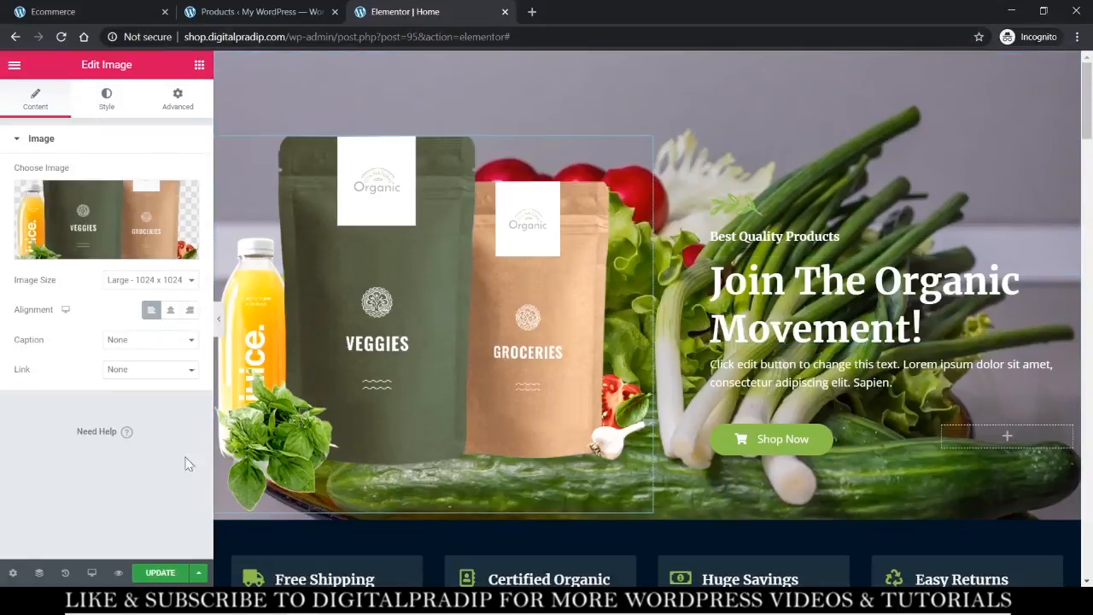
left_click(177, 575)
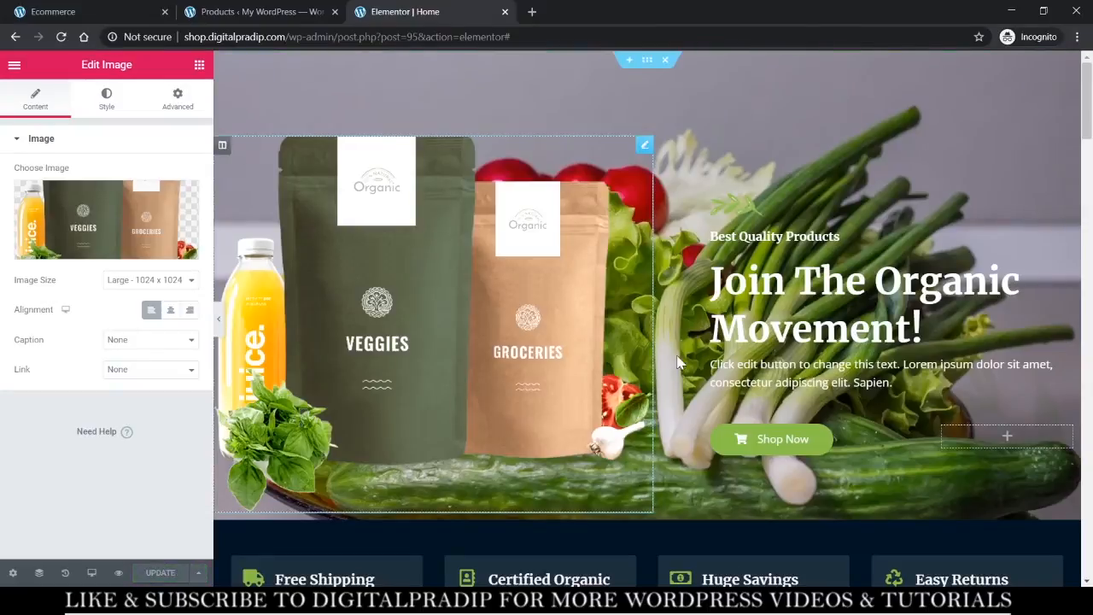
Review the home page below the banner, from the feature boxes through the product listings.
scroll(681, 358, "down", 4)
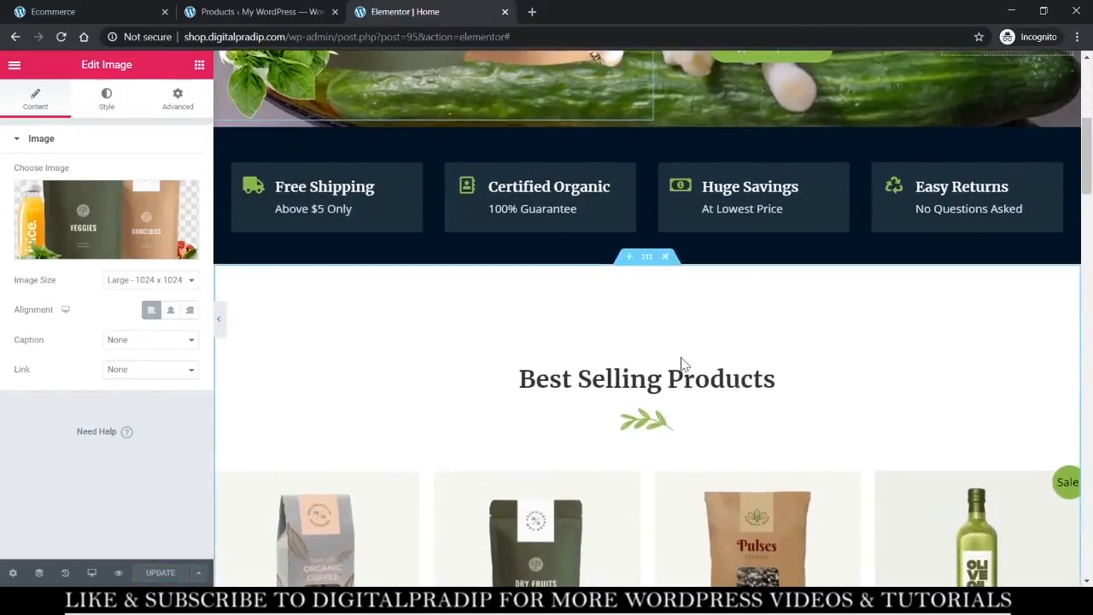
scroll(681, 359, "down", 4)
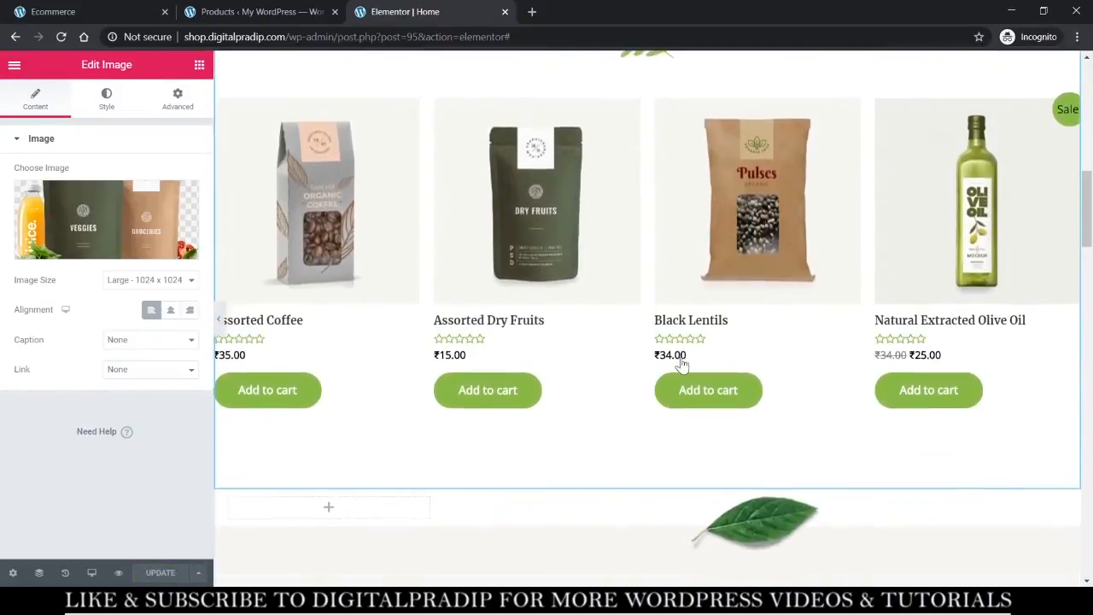
scroll(682, 365, "up", 2)
scroll(682, 365, "up", 2)
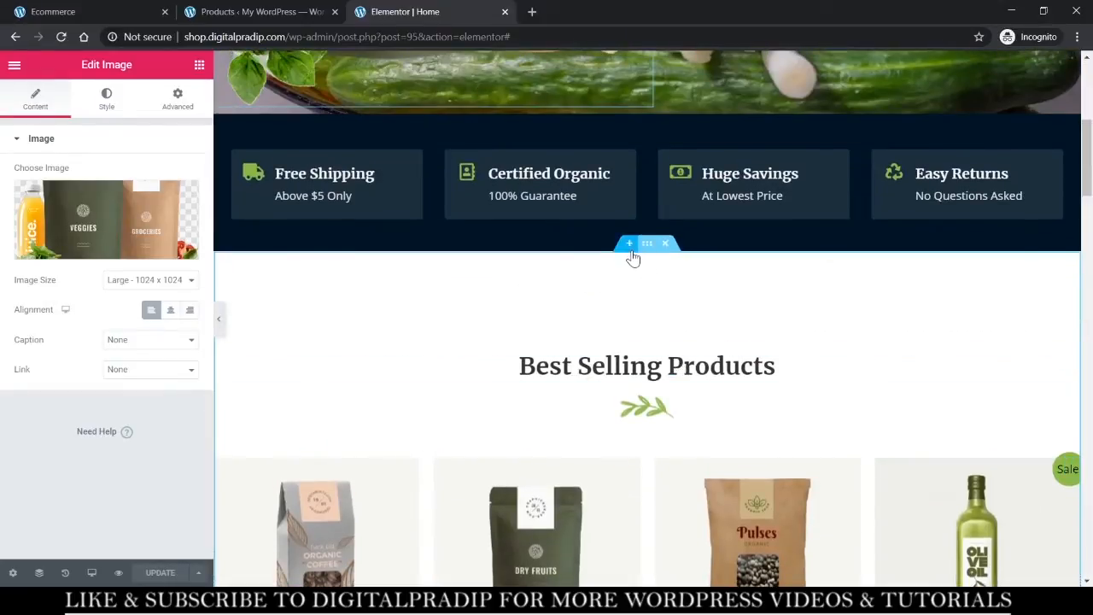
scroll(678, 346, "down", 7)
scroll(679, 343, "up", 4)
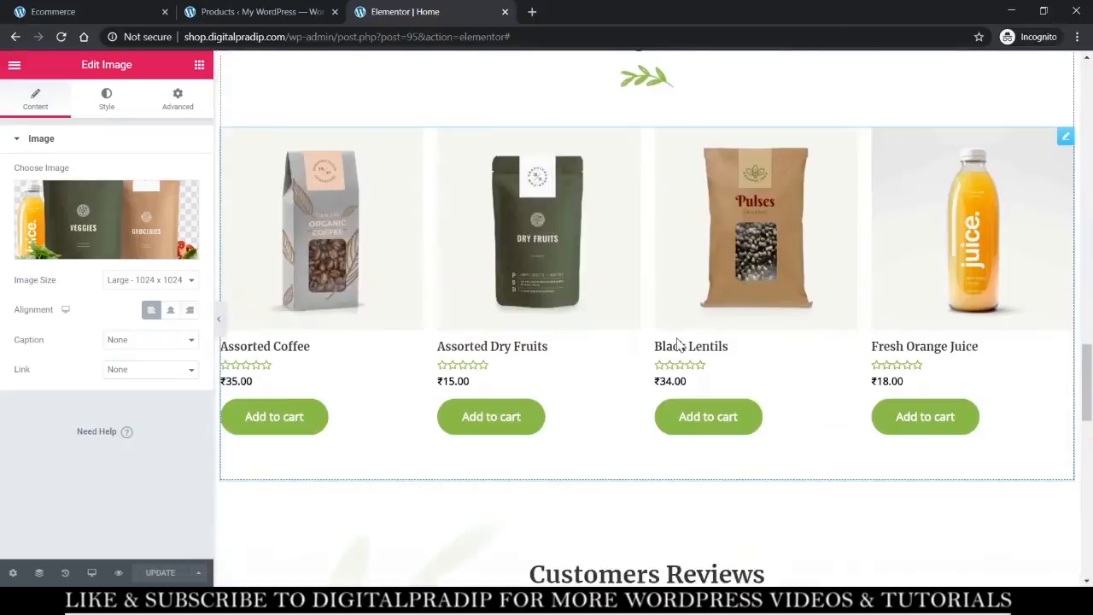
Add a new single-column section at the end of the home page, just above the footer.
scroll(679, 344, "down", 10)
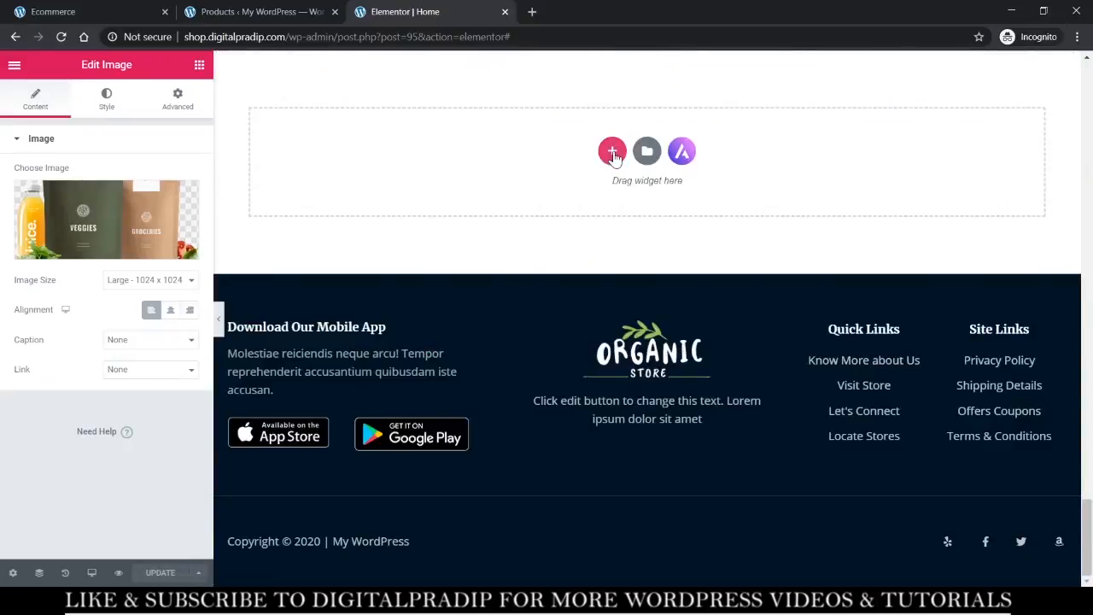
left_click(611, 152)
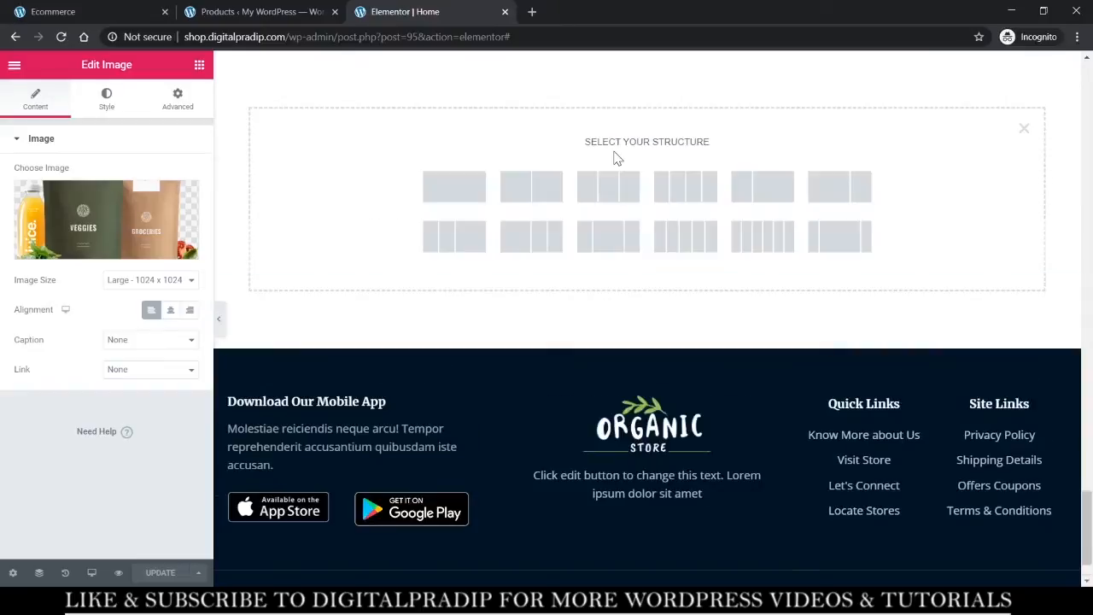
left_click(483, 196)
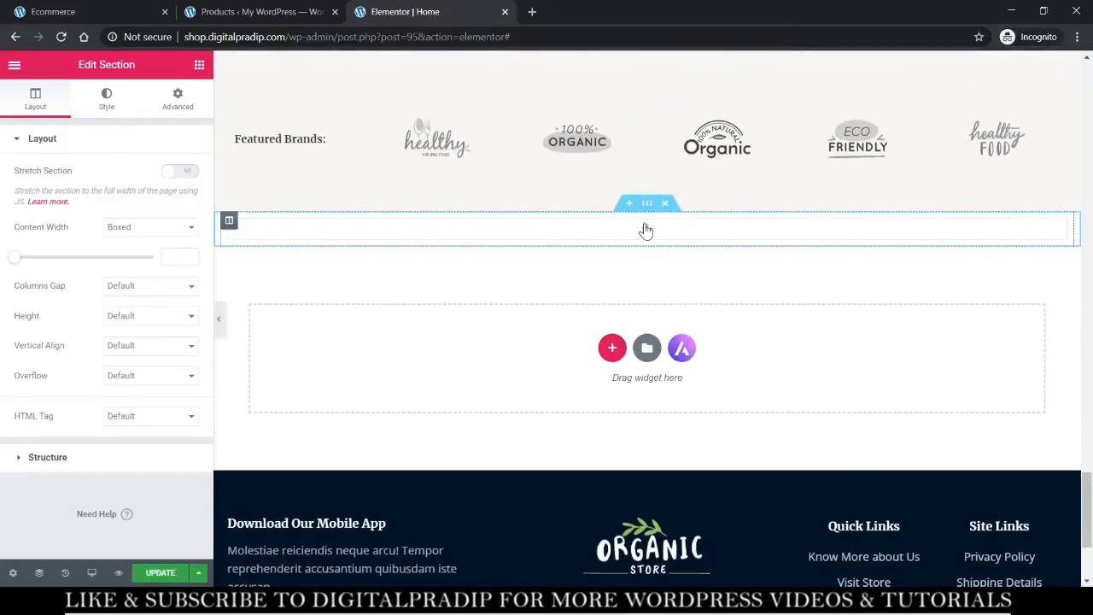
Copy the column holding the "Best Selling Products" heading and its product listing.
scroll(647, 230, "up", 20)
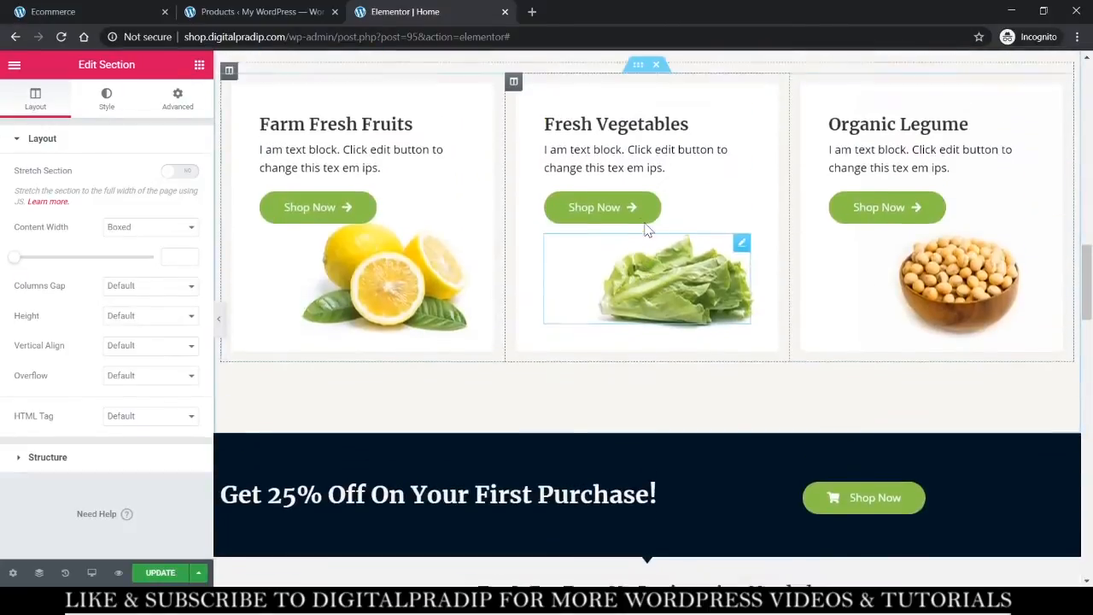
scroll(646, 230, "up", 10)
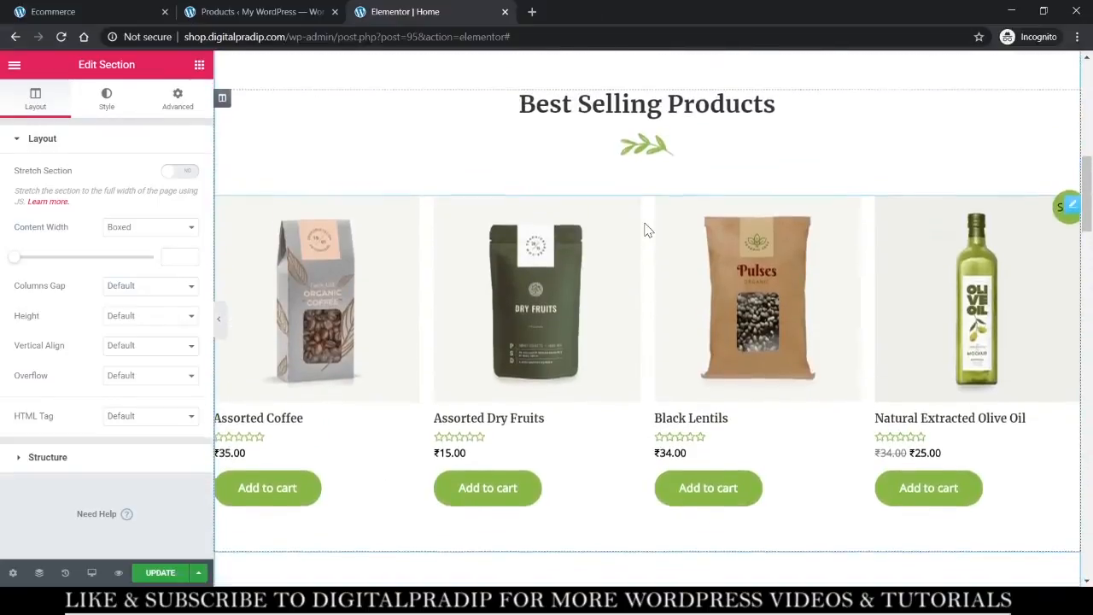
scroll(646, 231, "up", 1)
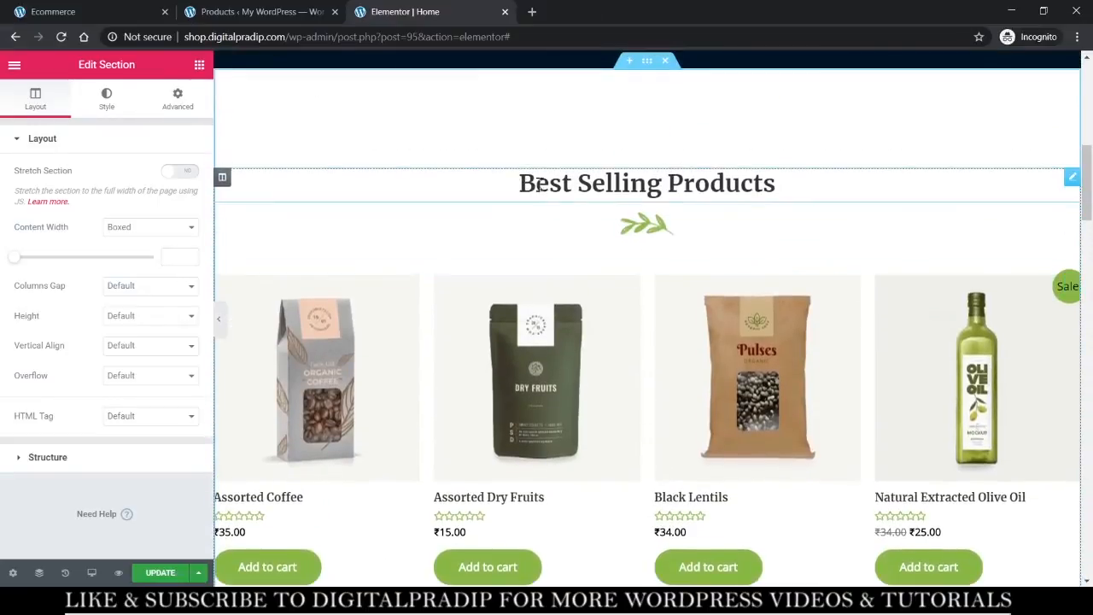
right_click(224, 180)
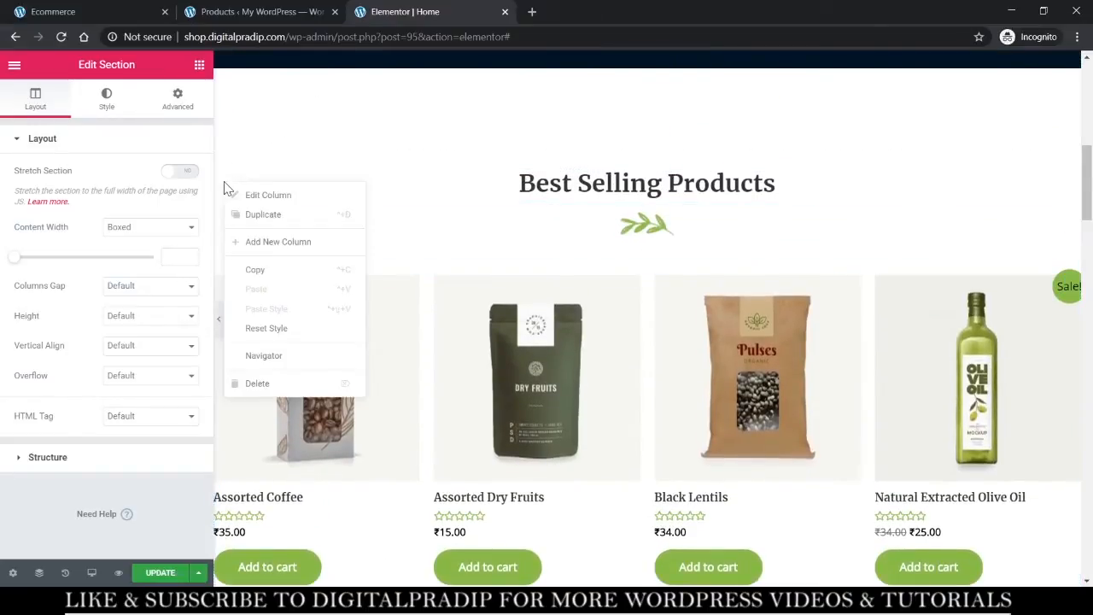
left_click(278, 278)
Paste the copied column into the new section below the featured brands and delete the empty column beside it.
scroll(698, 243, "down", 1)
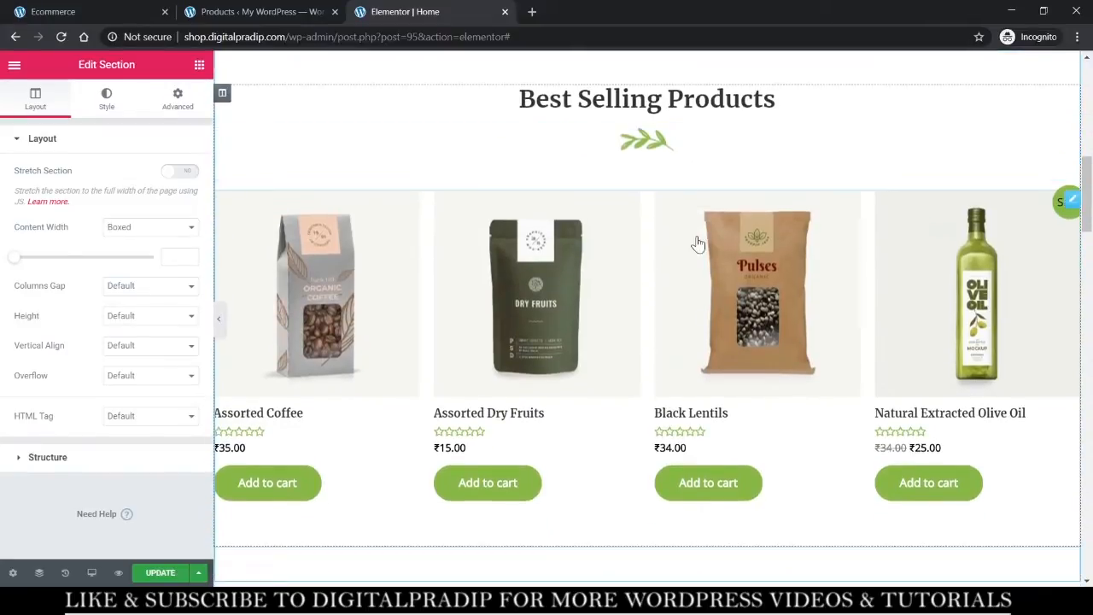
scroll(646, 430, "down", 20)
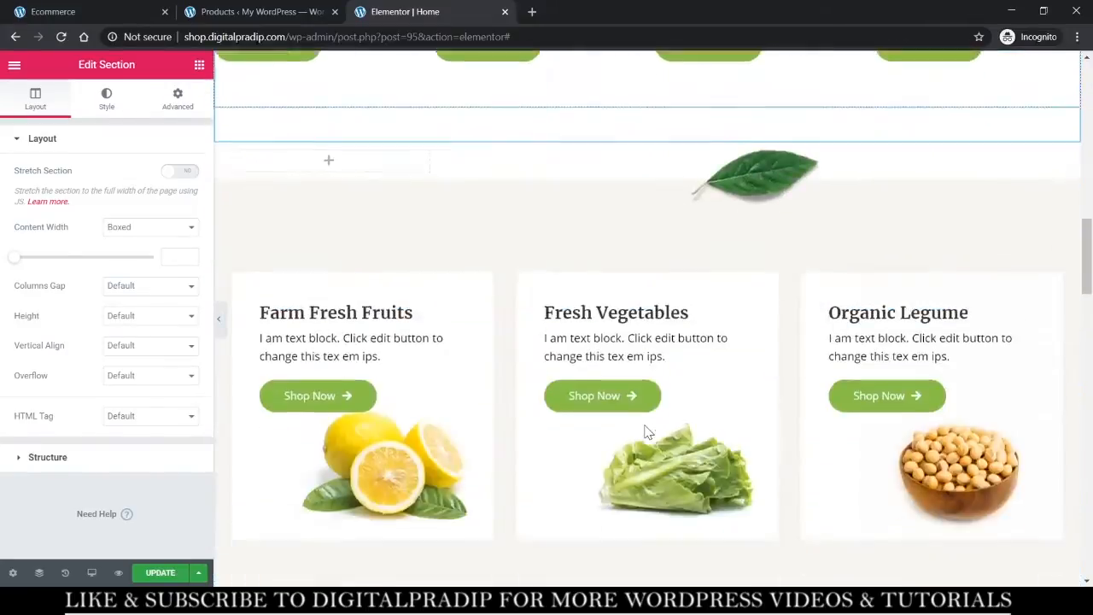
scroll(646, 431, "down", 10)
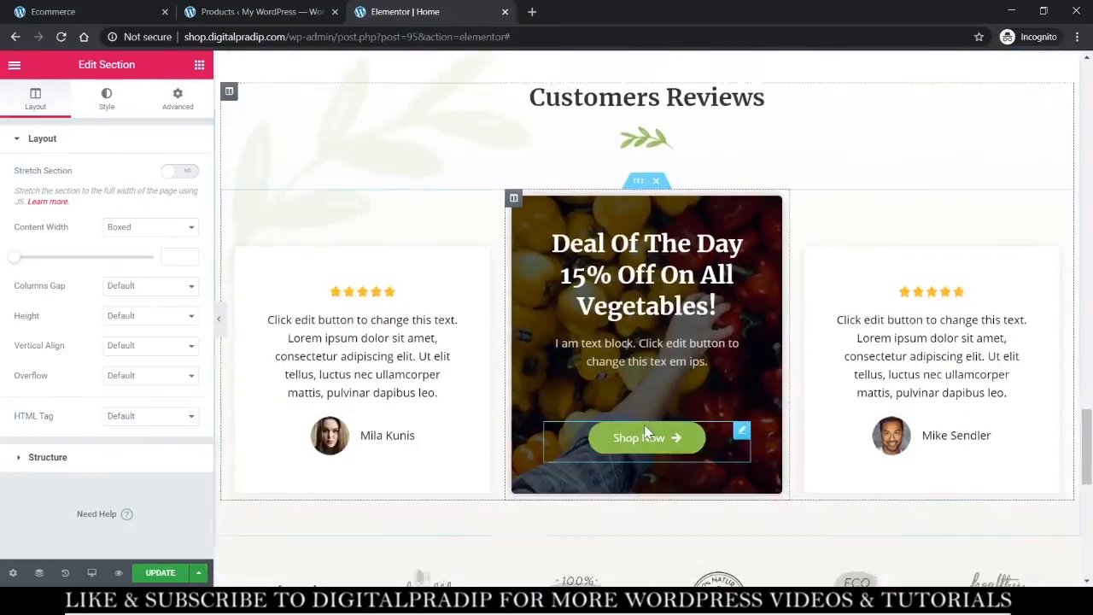
scroll(618, 271, "up", 2)
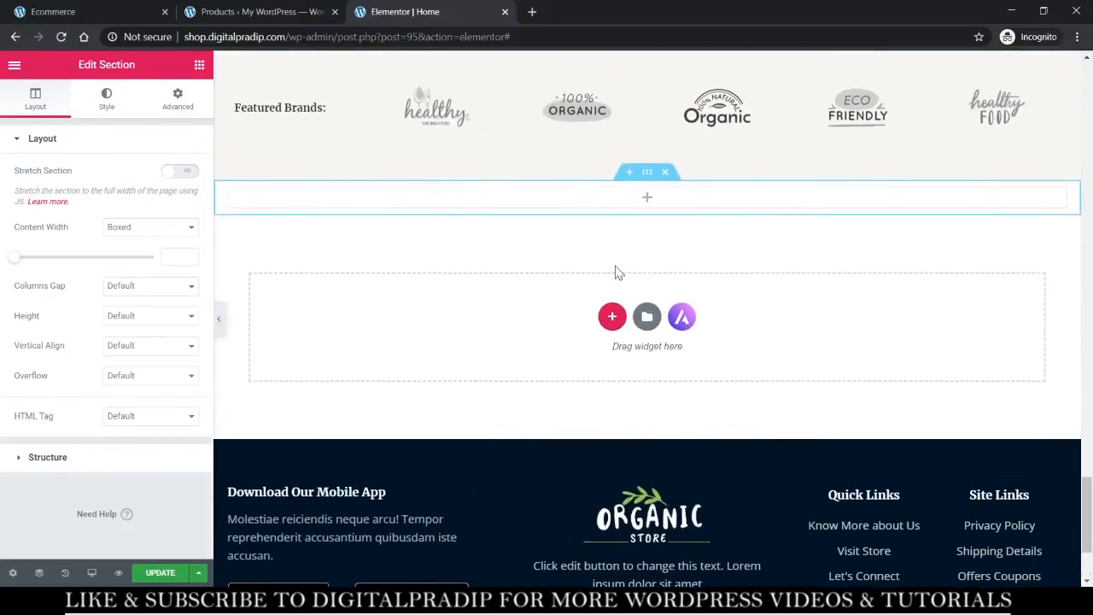
right_click(644, 200)
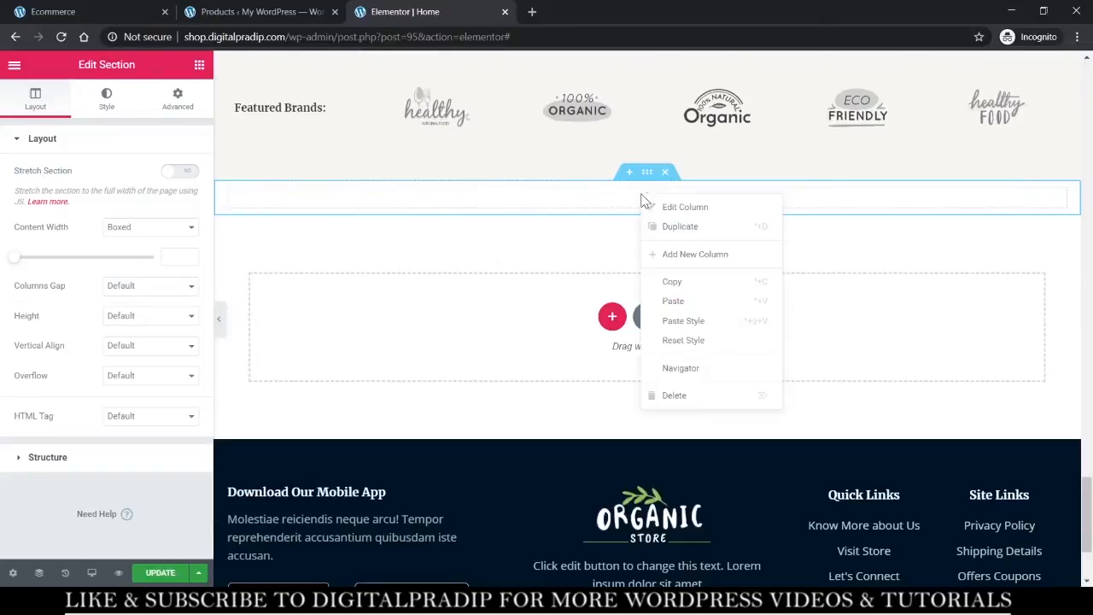
left_click(674, 302)
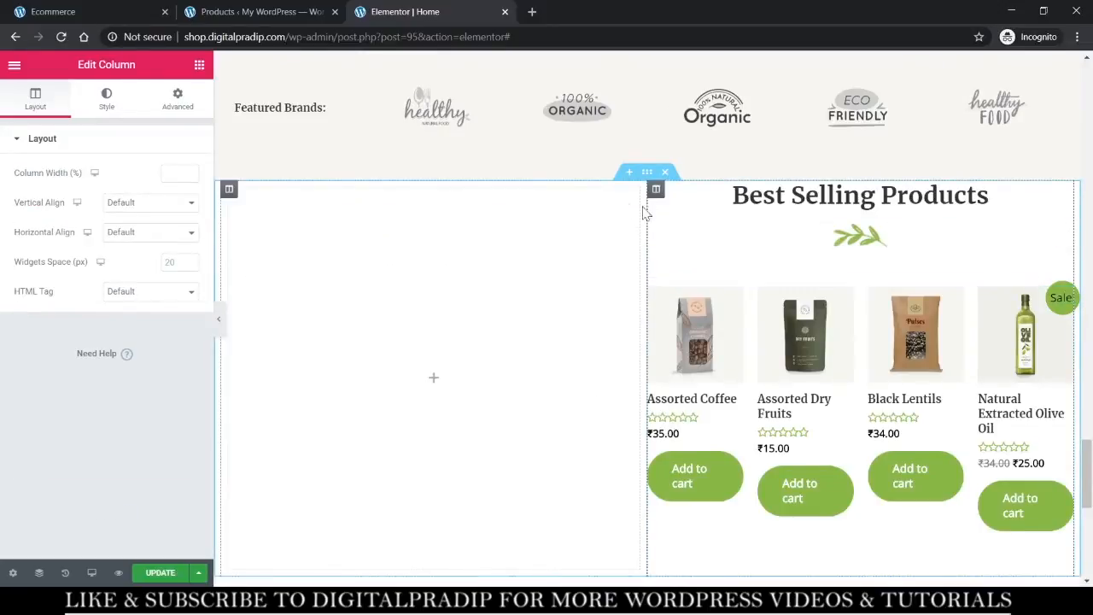
right_click(229, 191)
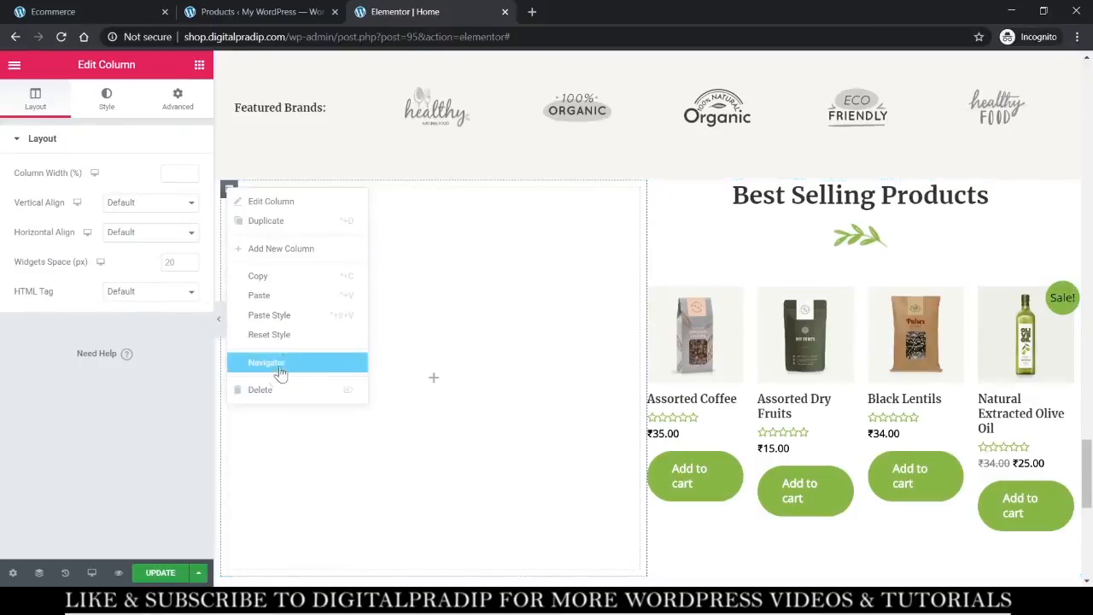
left_click(253, 392)
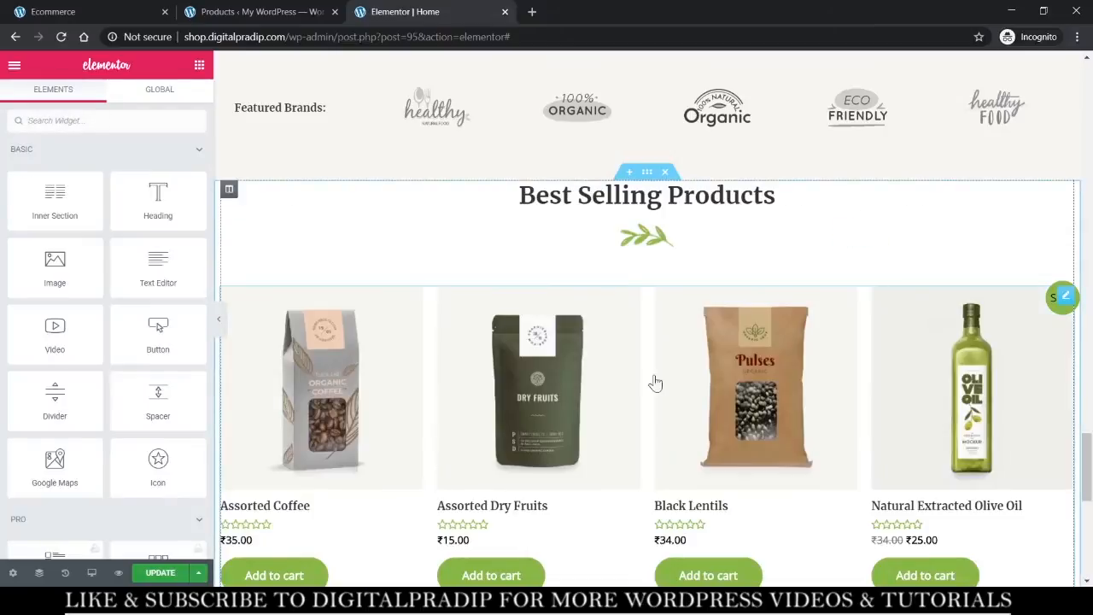
Change the pasted section's heading to "Best Selling Plants" and compare it with the plants section on the demo store.
scroll(683, 406, "down", 5)
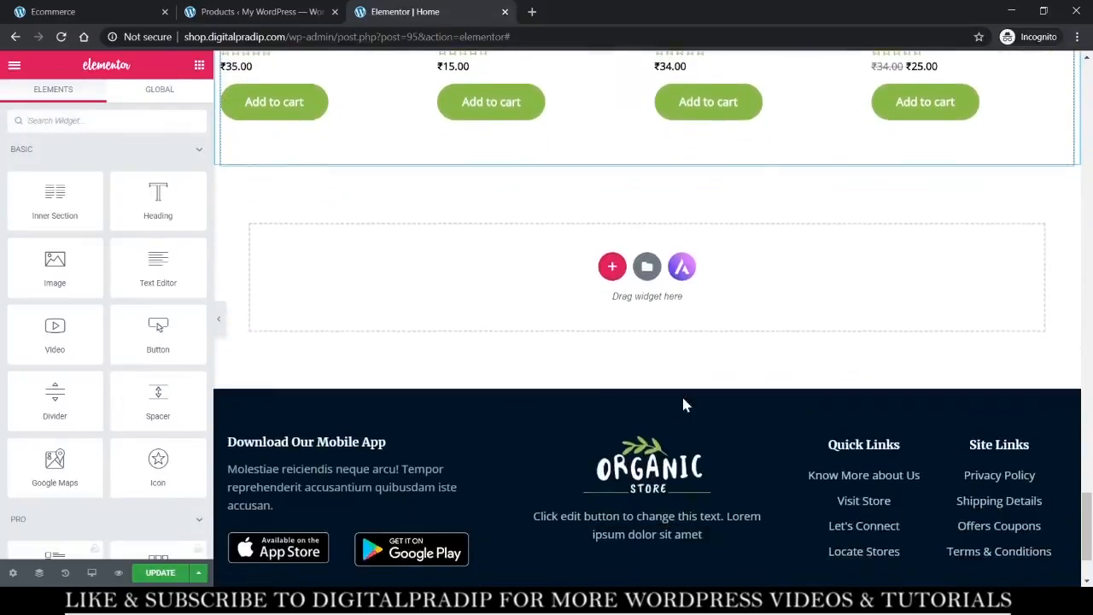
scroll(682, 402, "up", 2)
scroll(683, 404, "up", 4)
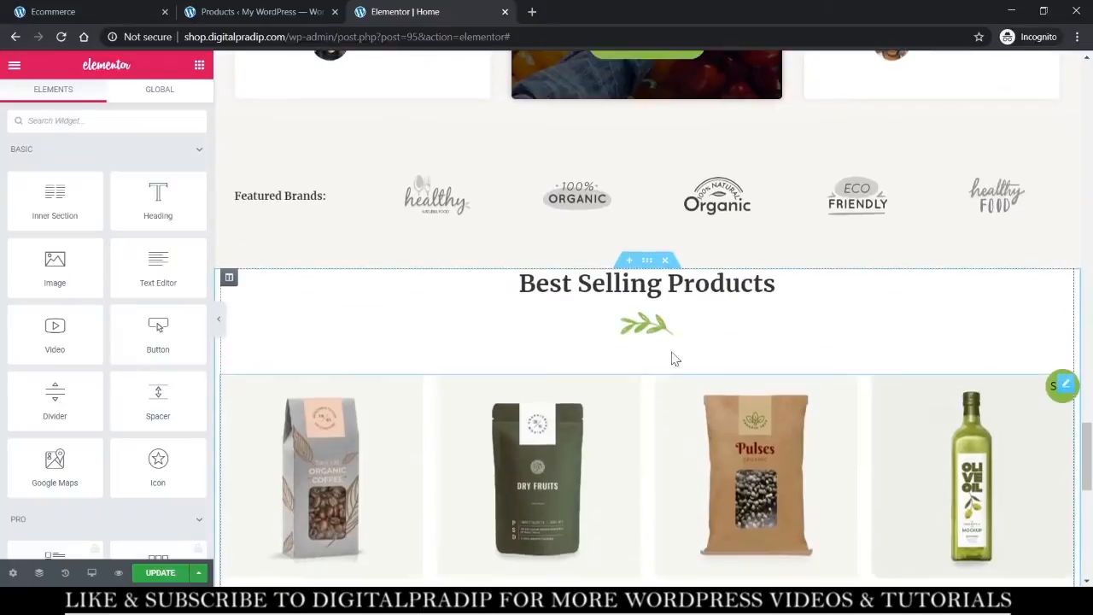
left_click(649, 288)
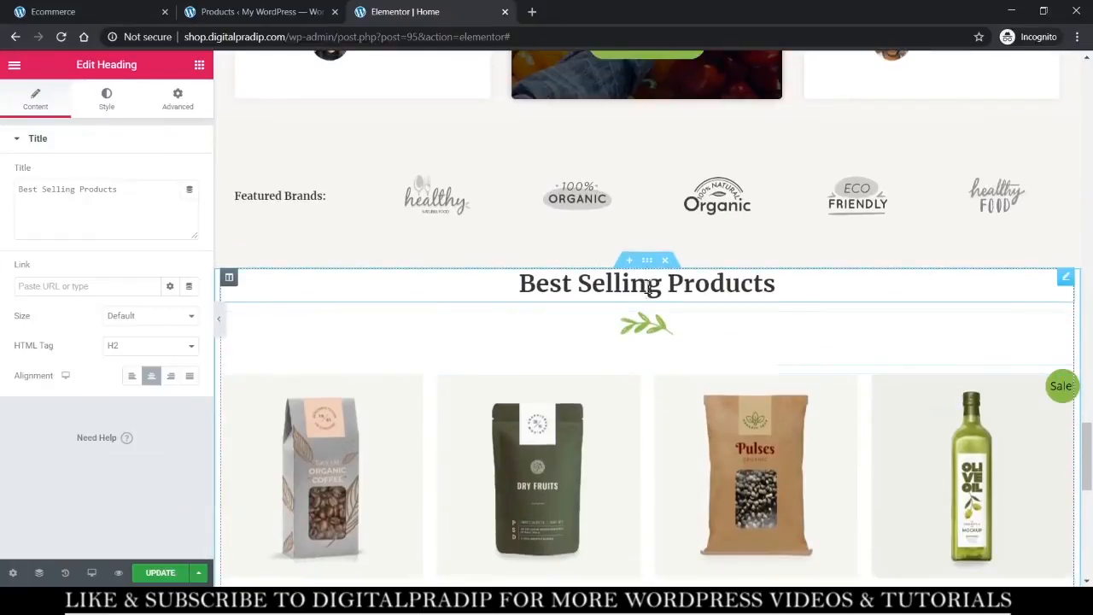
key("shift+End")
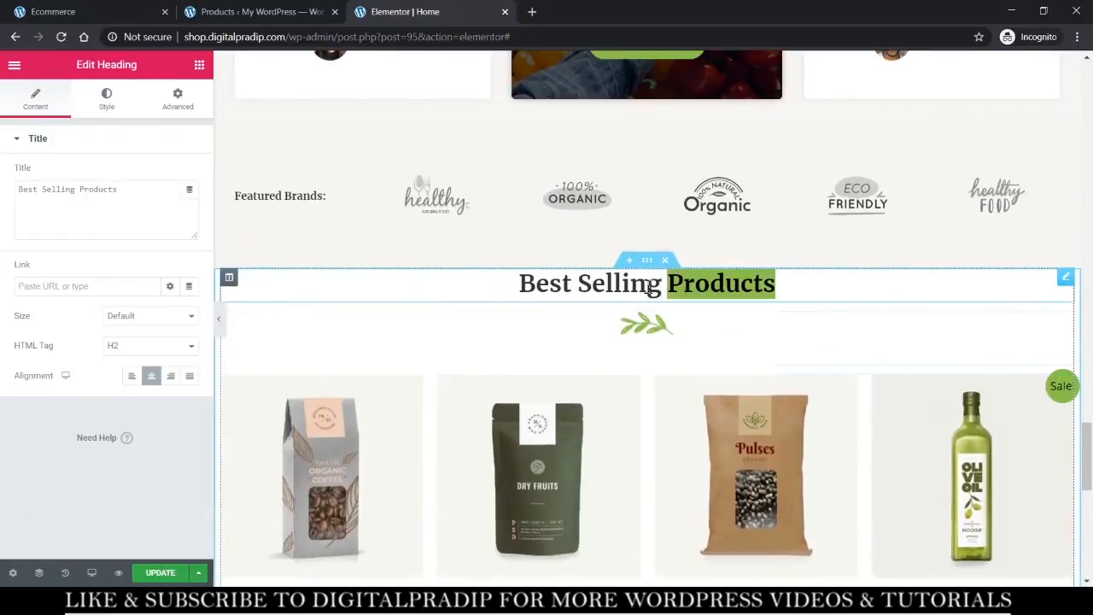
type("Plants")
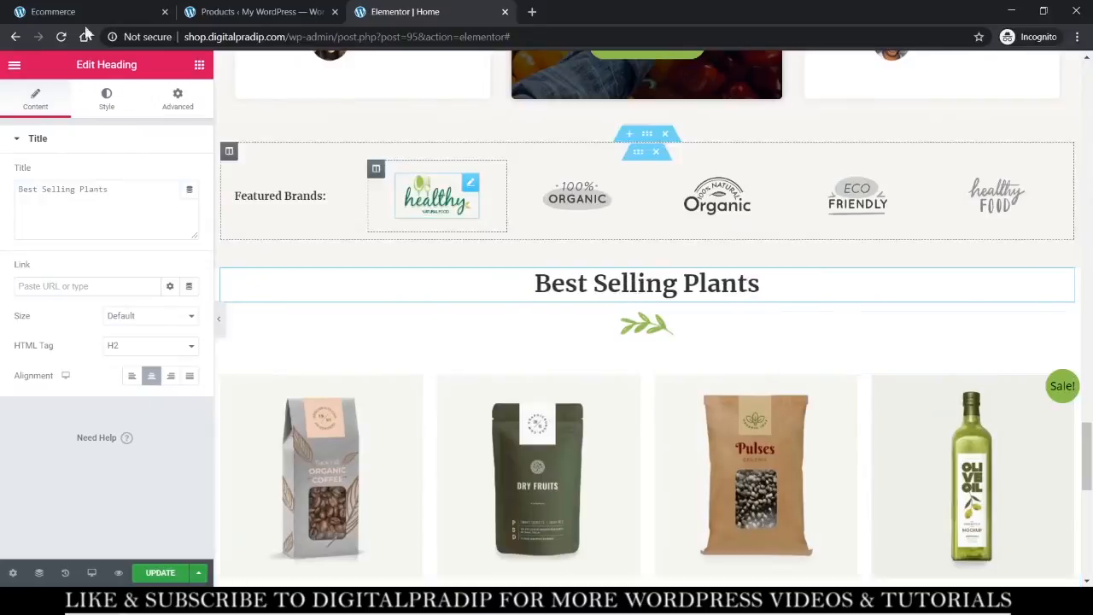
left_click(39, 10)
scroll(610, 355, "down", 2)
scroll(611, 354, "down", 1)
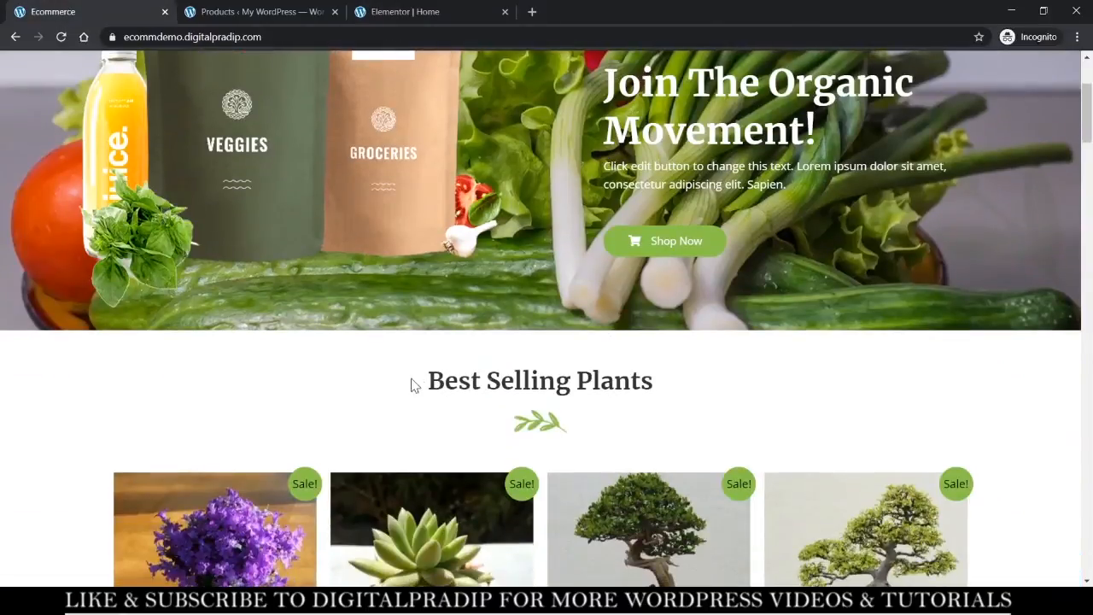
scroll(520, 369, "down", 2)
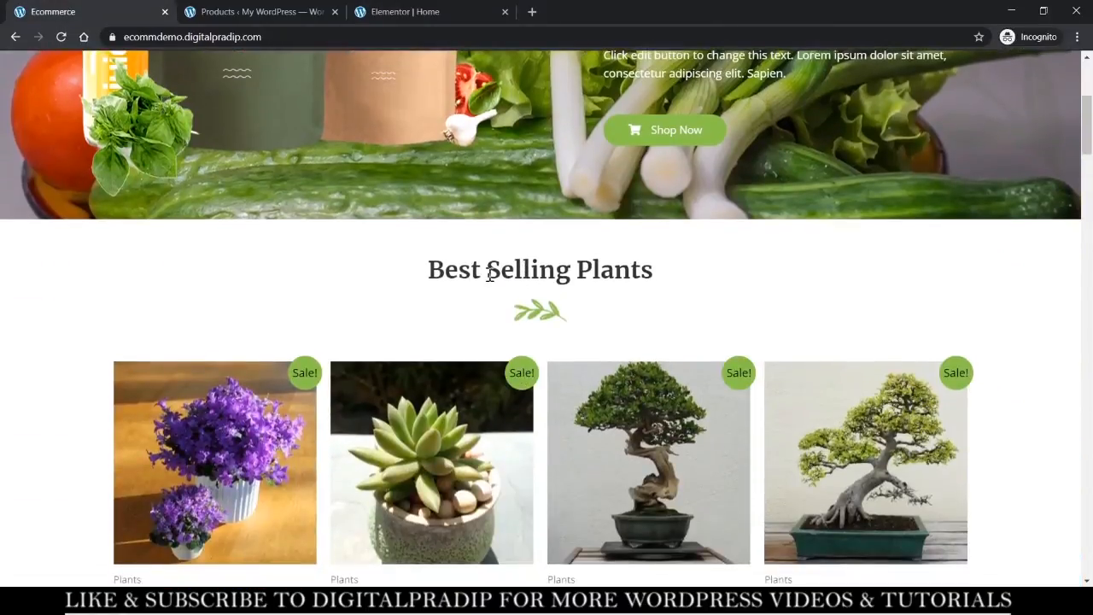
left_click(404, 10)
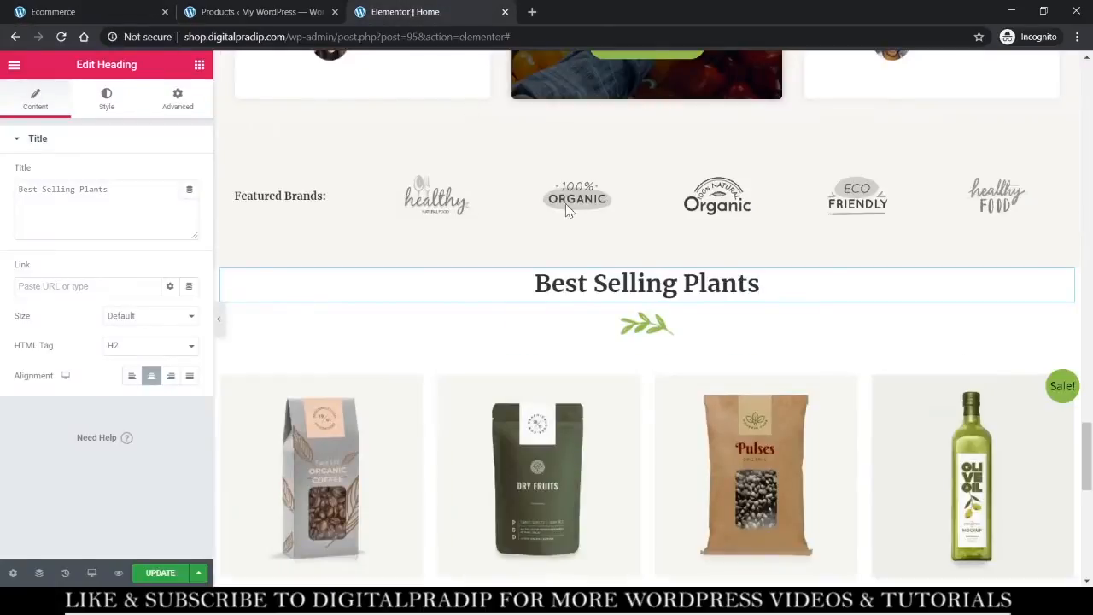
Set the category in the shortcode under the "Best Selling Plants" heading to plants.
scroll(600, 244, "down", 2)
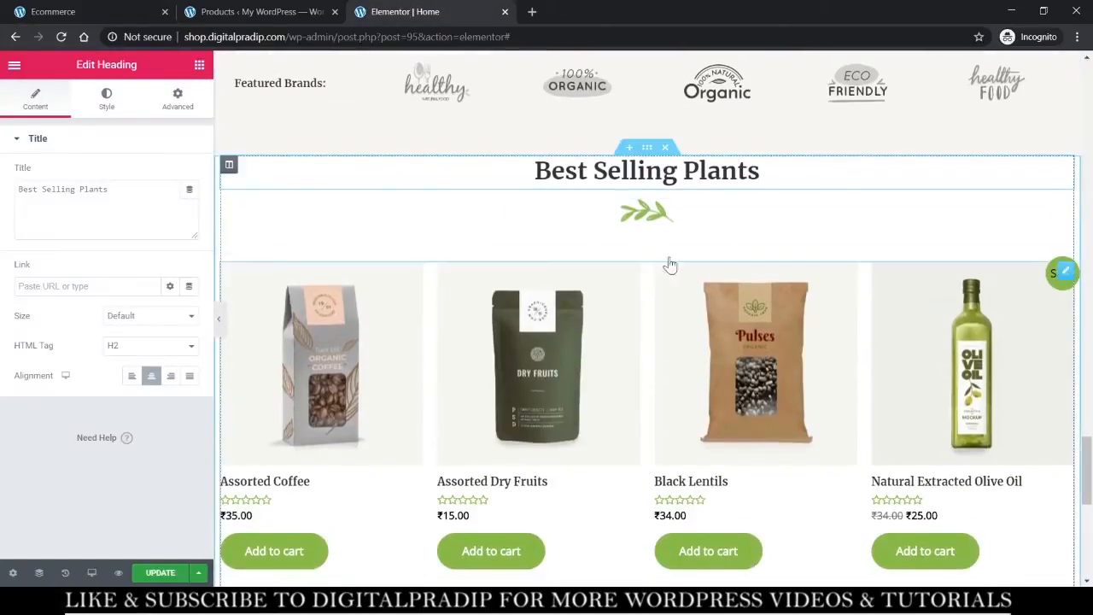
scroll(654, 295, "down", 1)
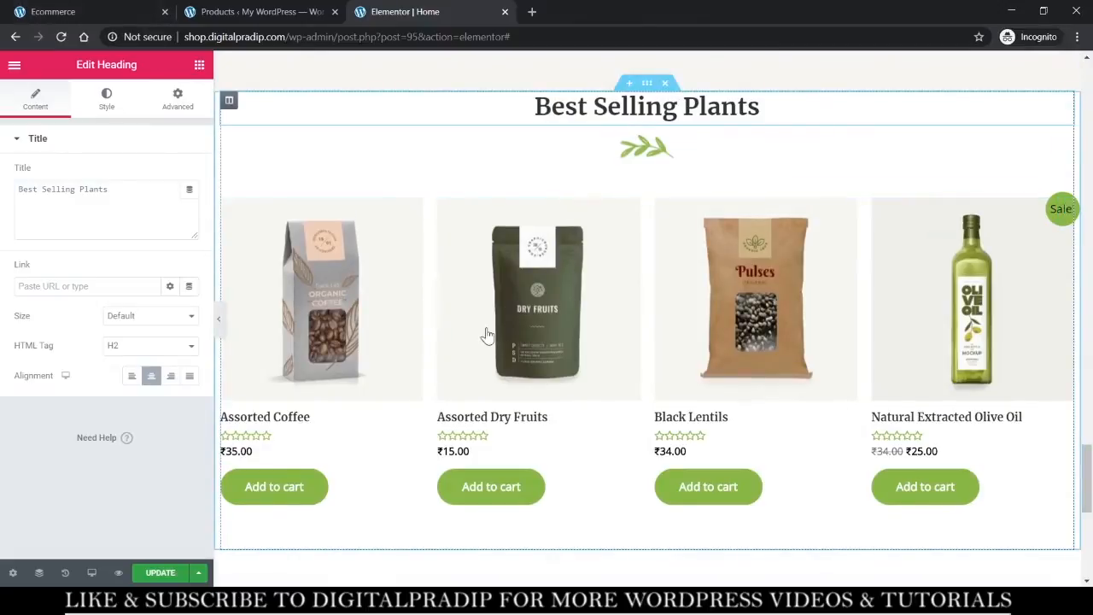
scroll(484, 334, "down", 2)
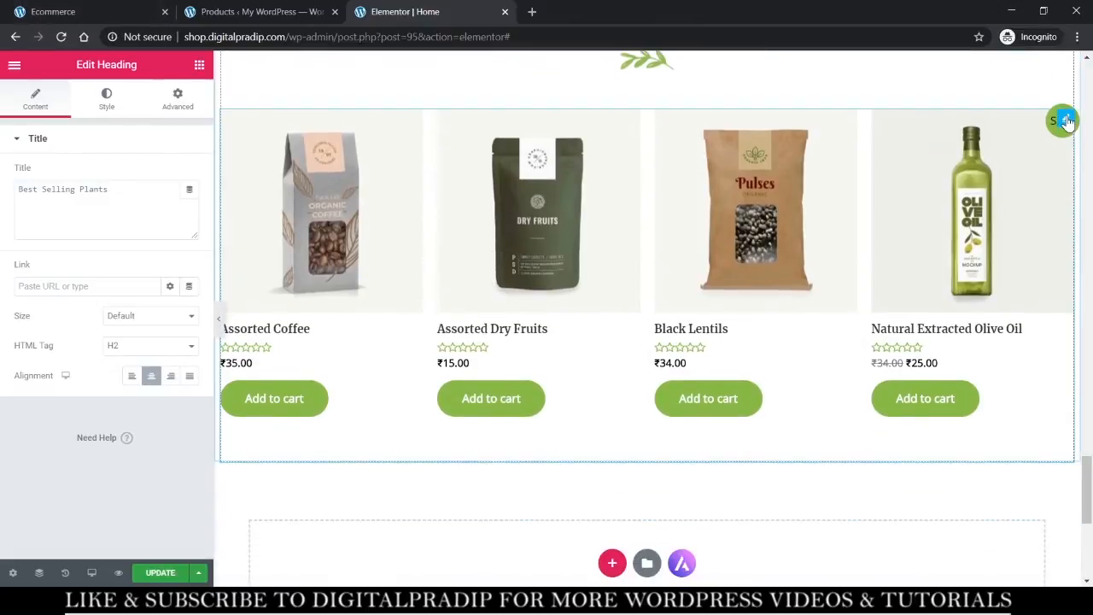
left_click(1066, 121)
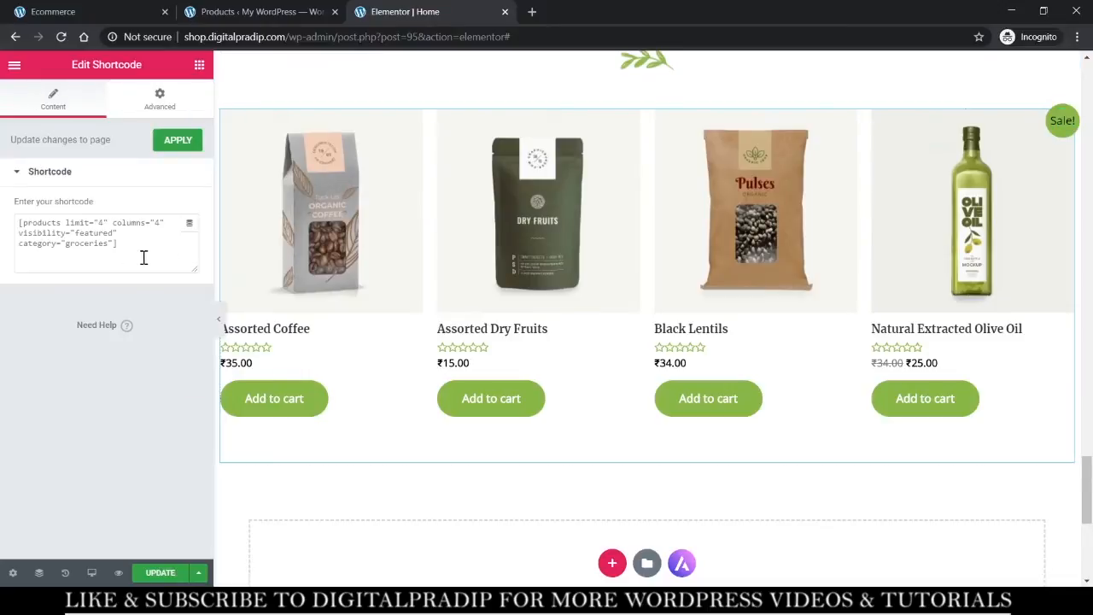
double_click(80, 246)
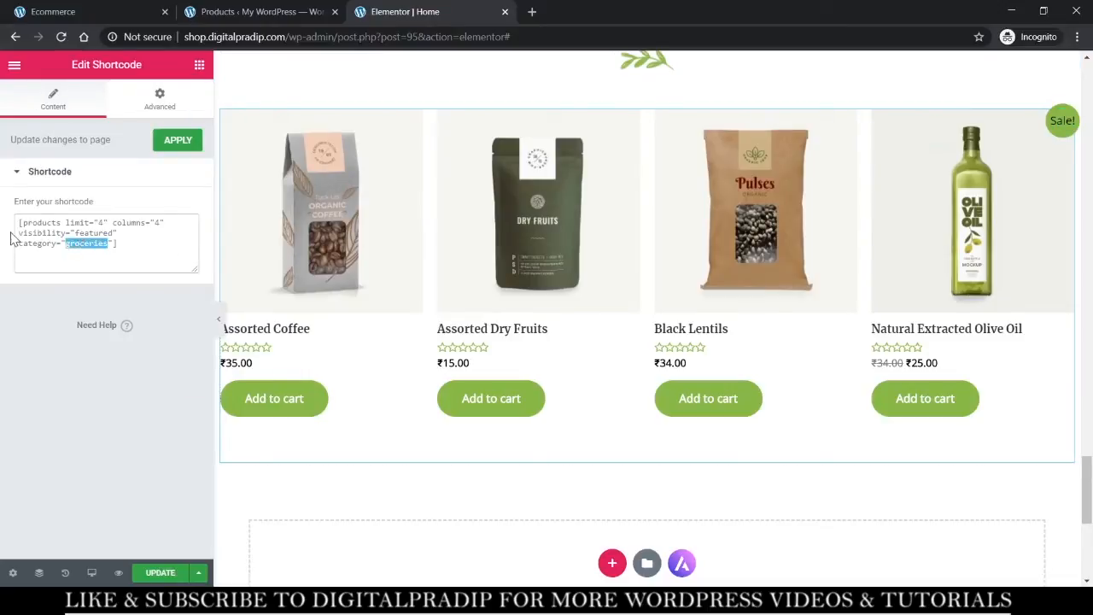
left_click_drag(25, 222, 139, 244)
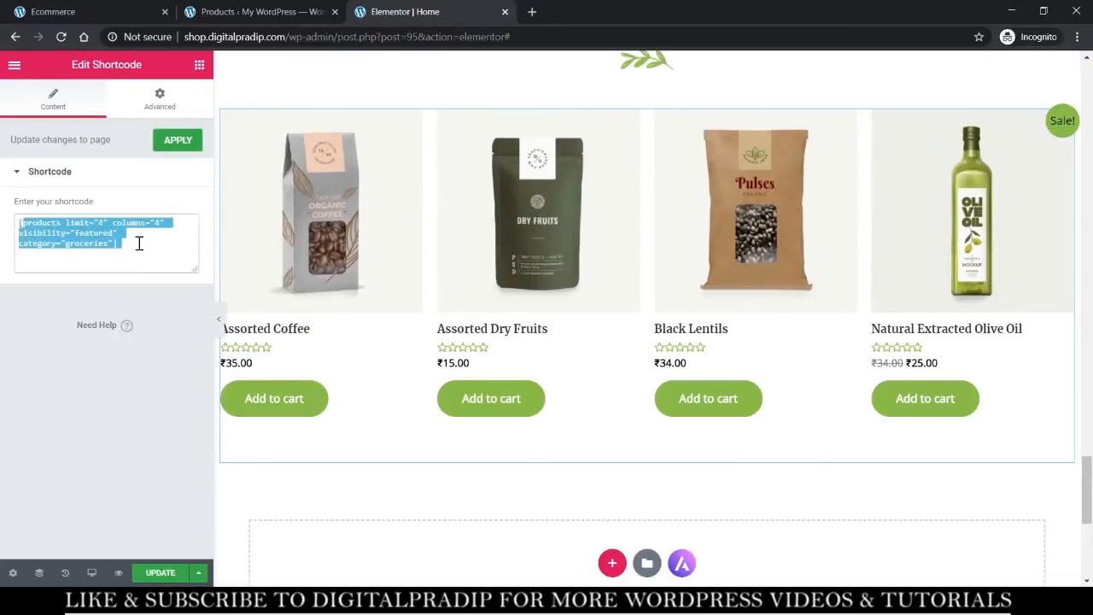
left_click(142, 226)
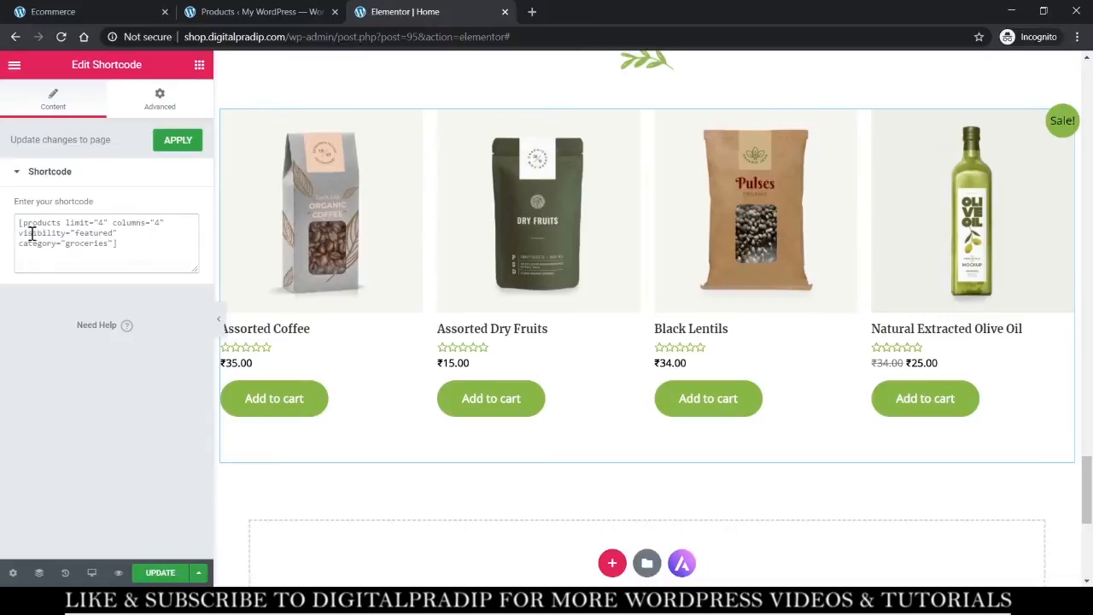
double_click(85, 246)
type("p")
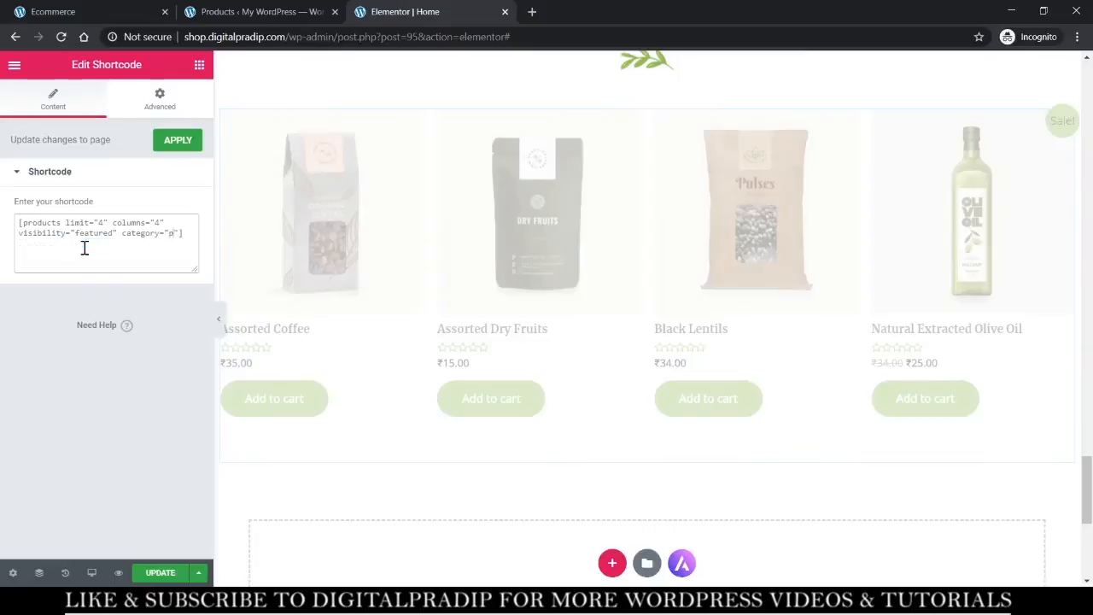
type("a")
key("BackSpace")
type("lants")
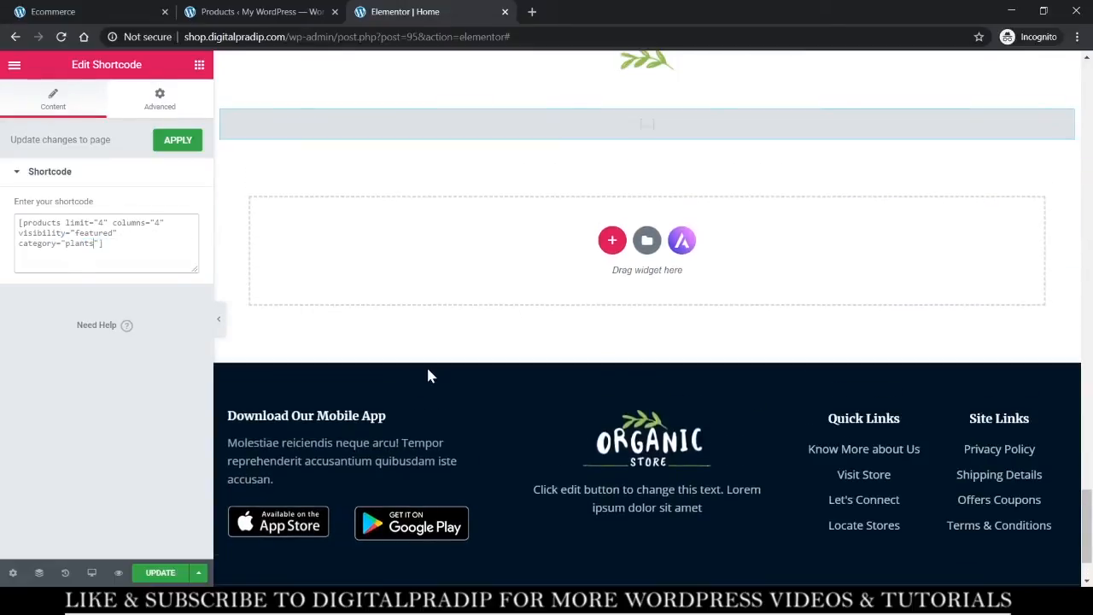
Switch to the WooCommerce products list and filter it by the Plants category.
scroll(715, 156, "up", 2)
scroll(715, 156, "up", 1)
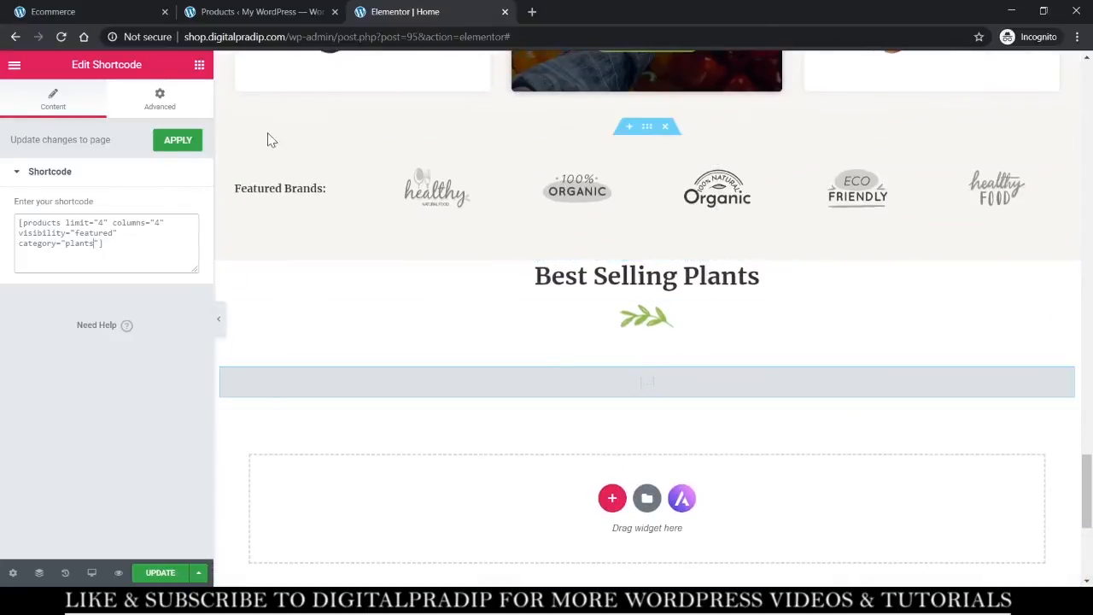
left_click(229, 11)
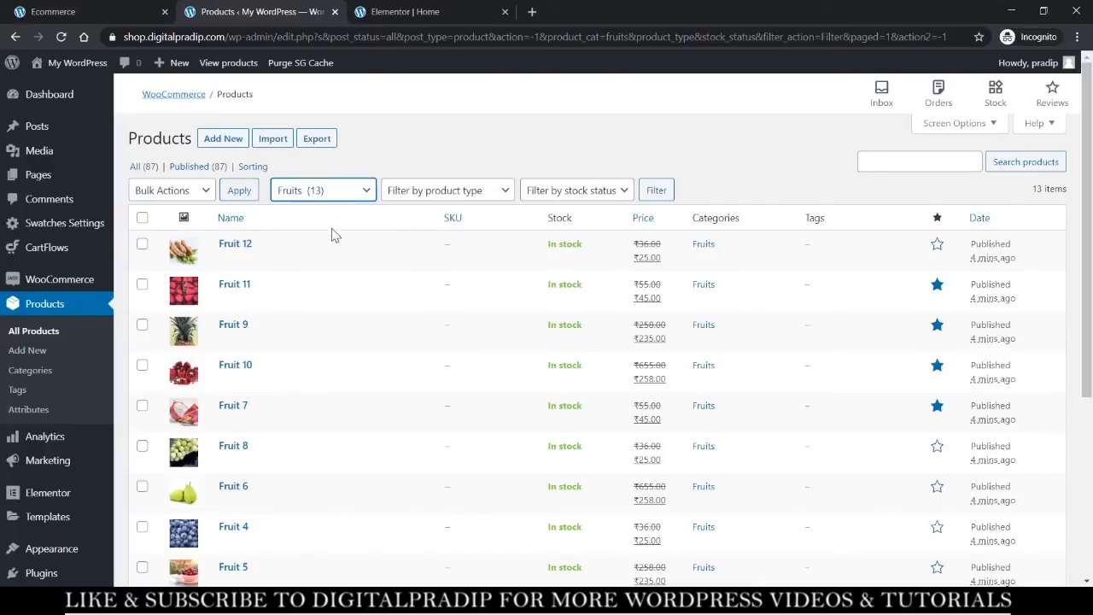
left_click(312, 298)
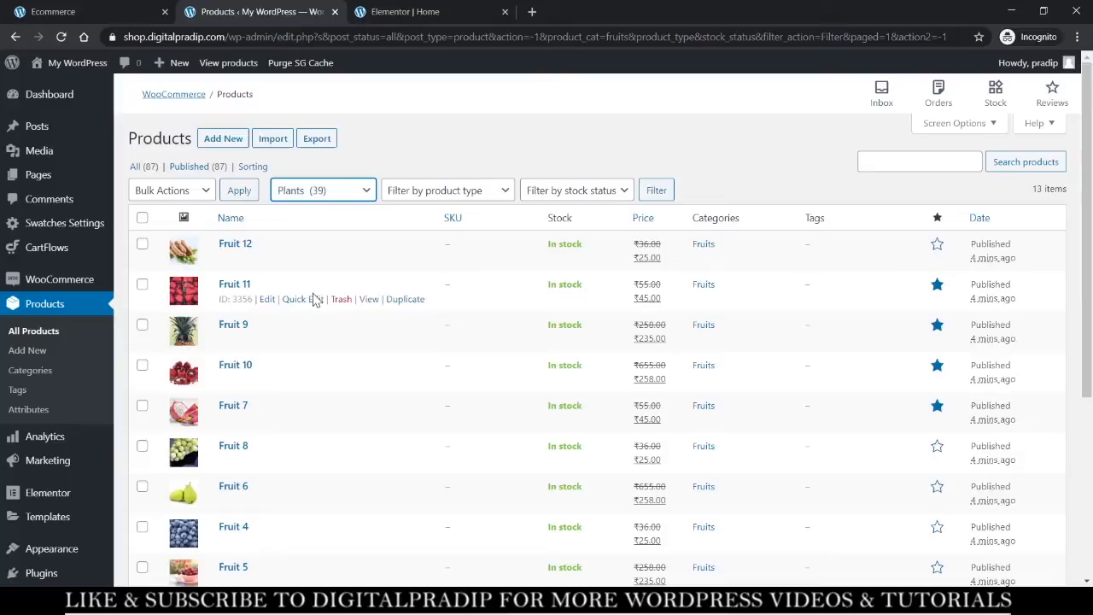
left_click(465, 192)
left_click(656, 198)
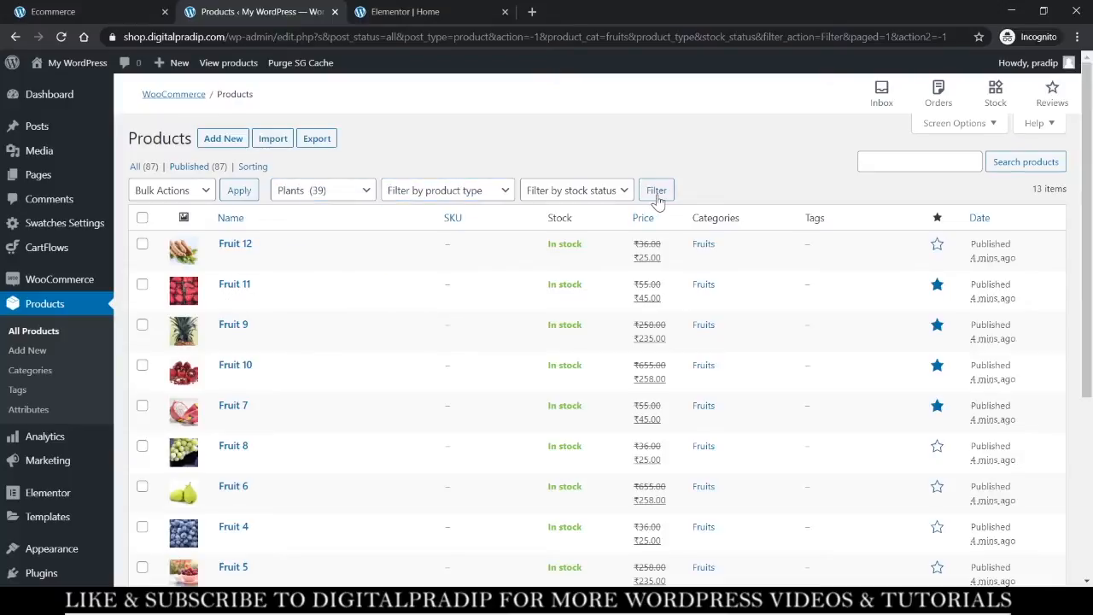
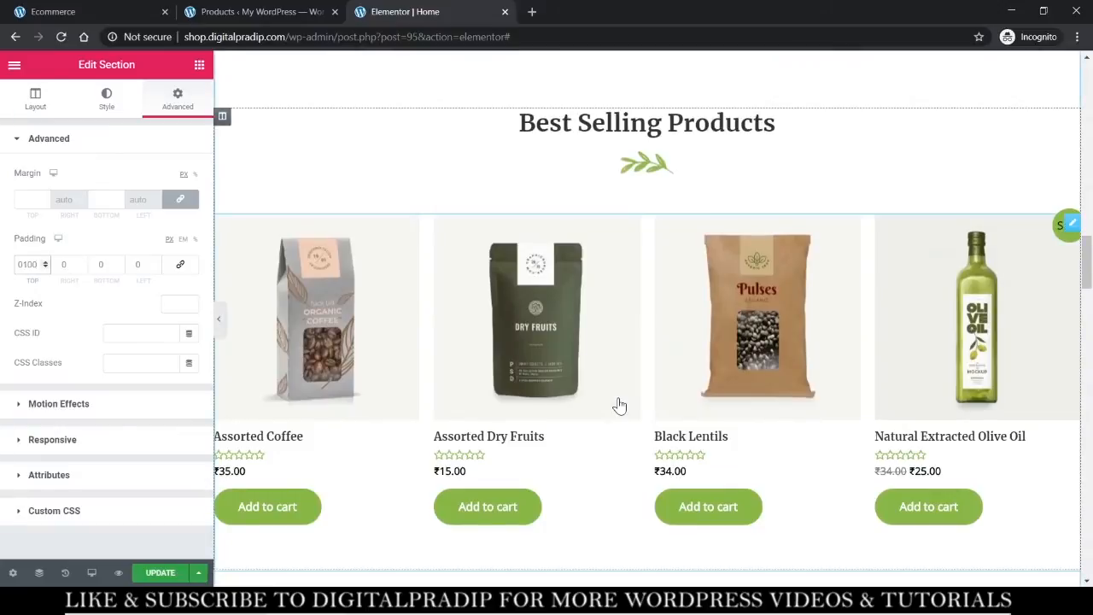
Review the home page sections from "Best Selling Products" down to "Trending Products".
scroll(619, 405, "down", 5)
scroll(618, 401, "down", 7)
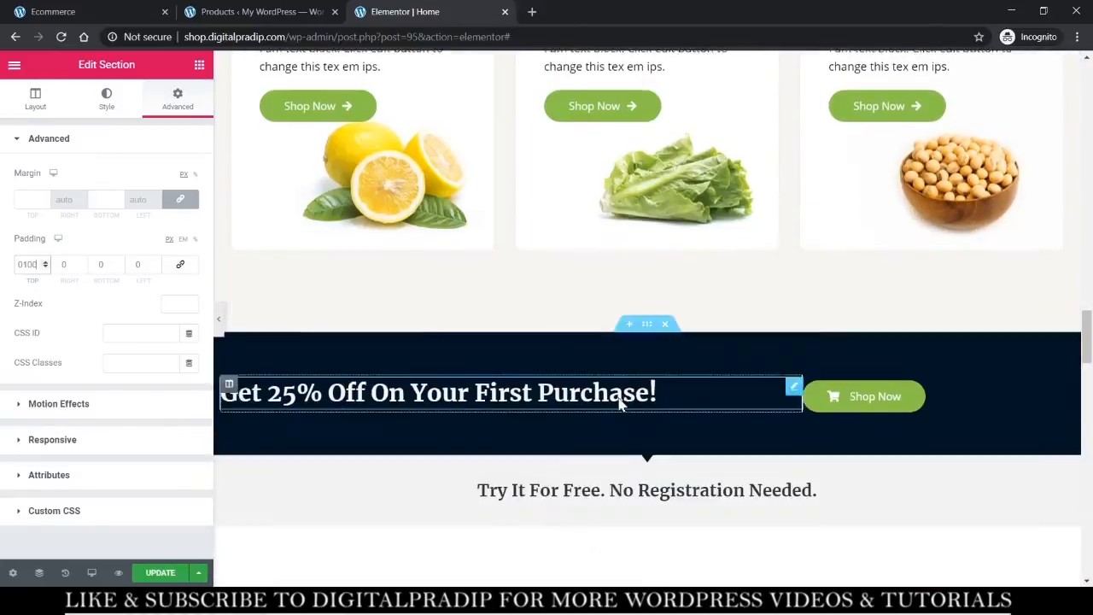
scroll(622, 406, "down", 1)
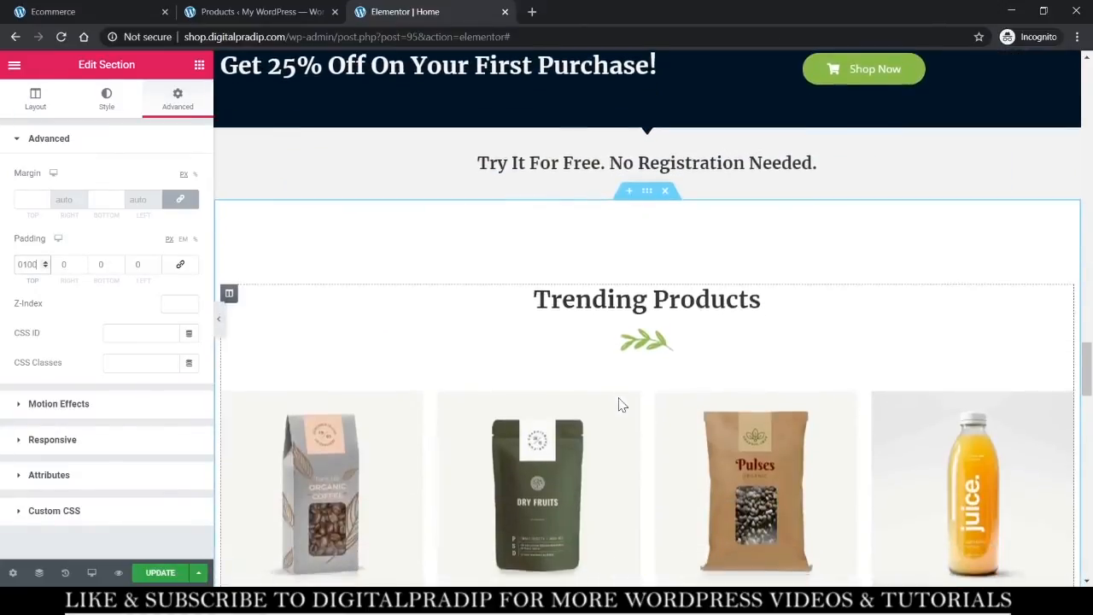
Copy the "Organic Fruits" heading text from the Ecommerce demo homepage.
left_click(116, 8)
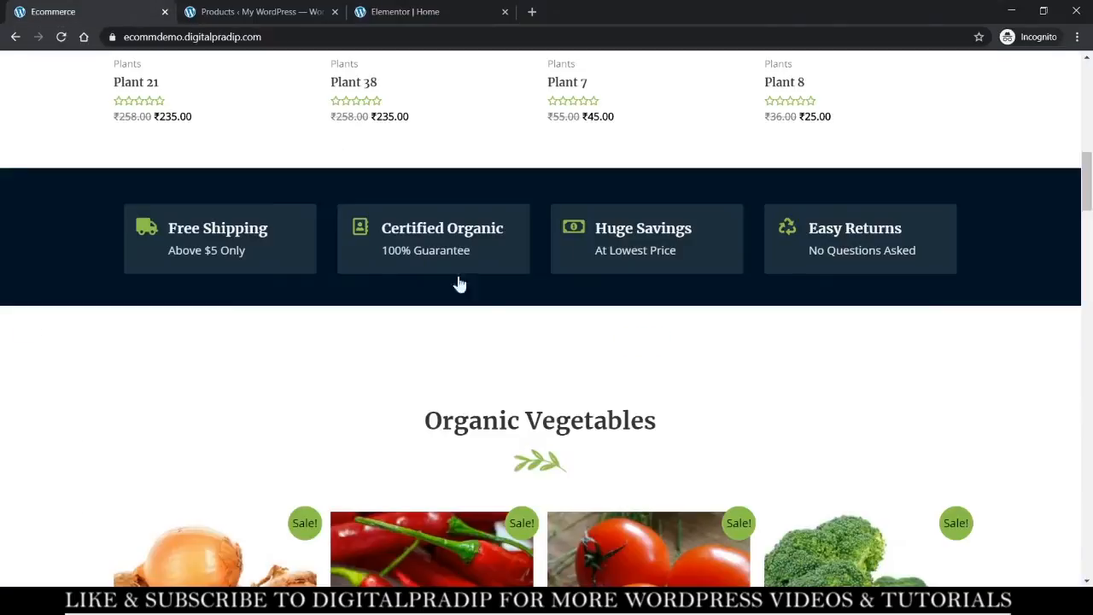
scroll(518, 344, "down", 10)
scroll(518, 348, "down", 9)
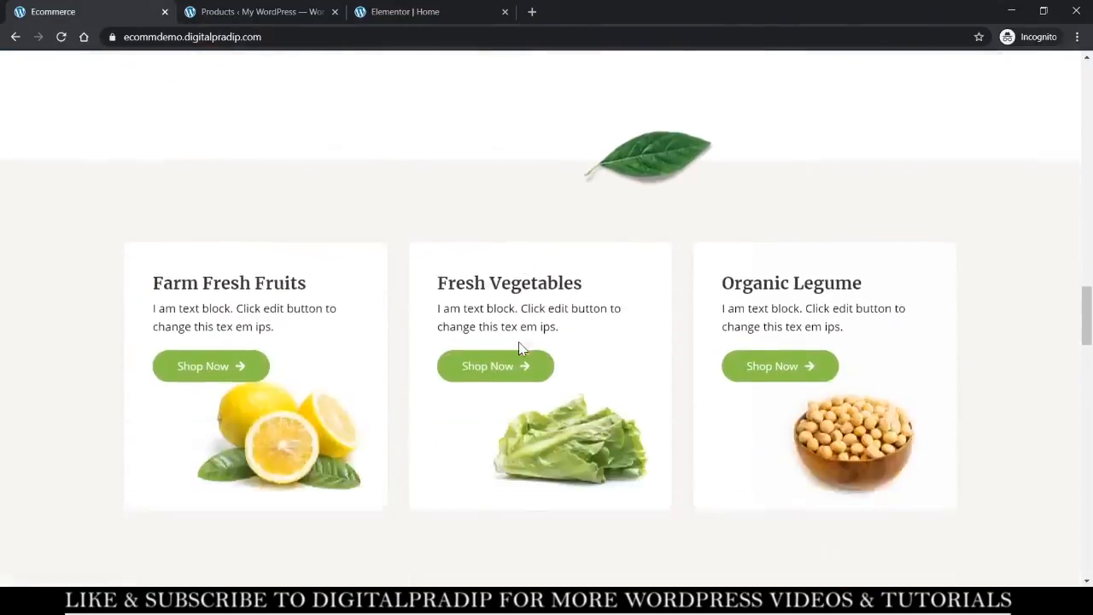
scroll(518, 348, "down", 12)
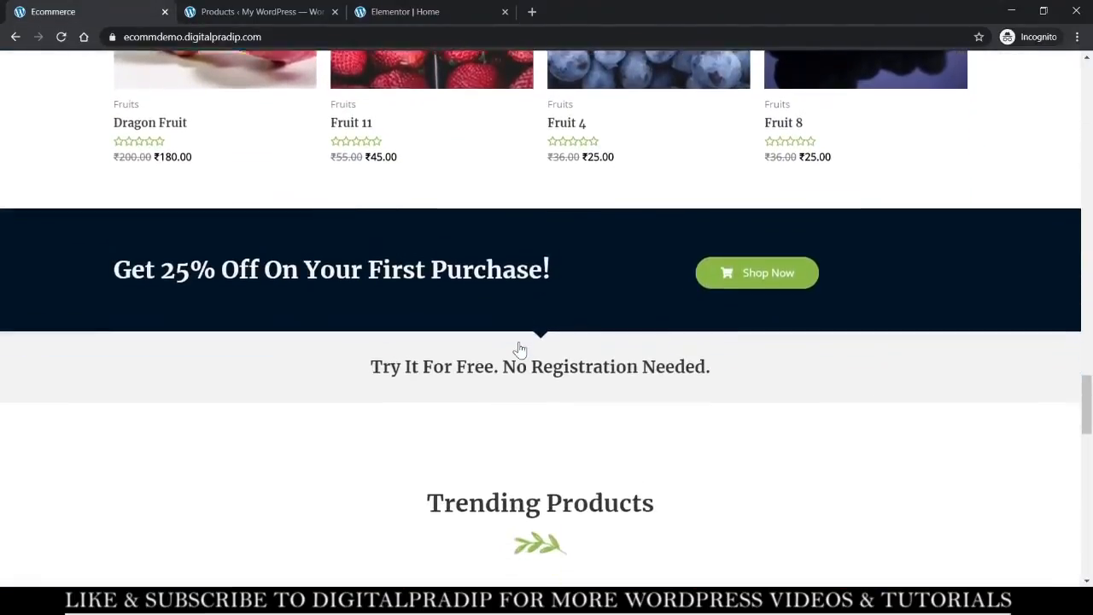
scroll(518, 345, "up", 10)
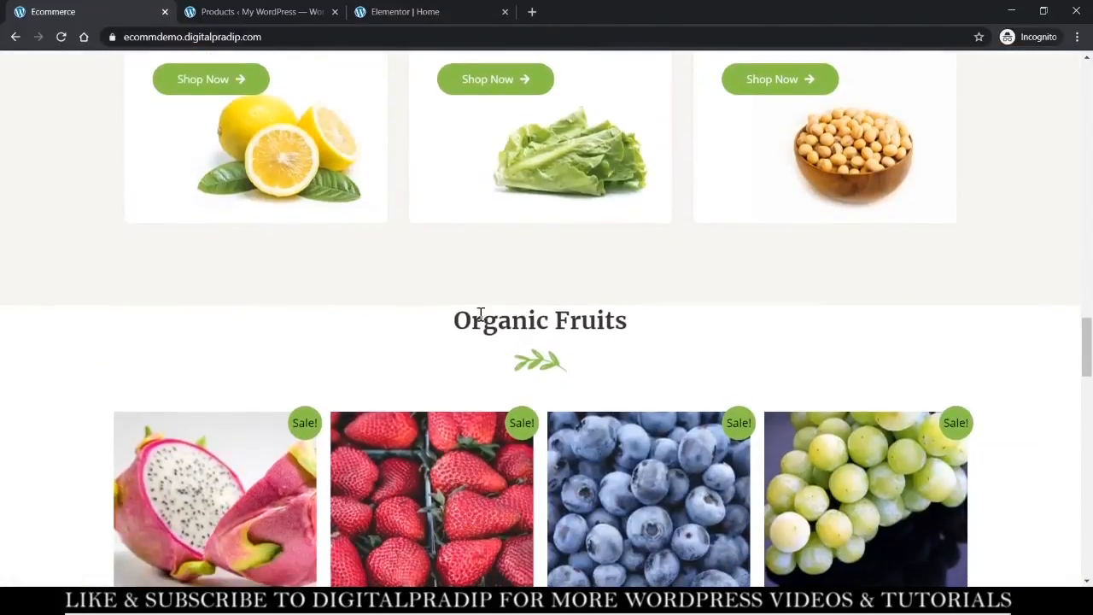
triple_click(480, 314)
key("ctrl+c")
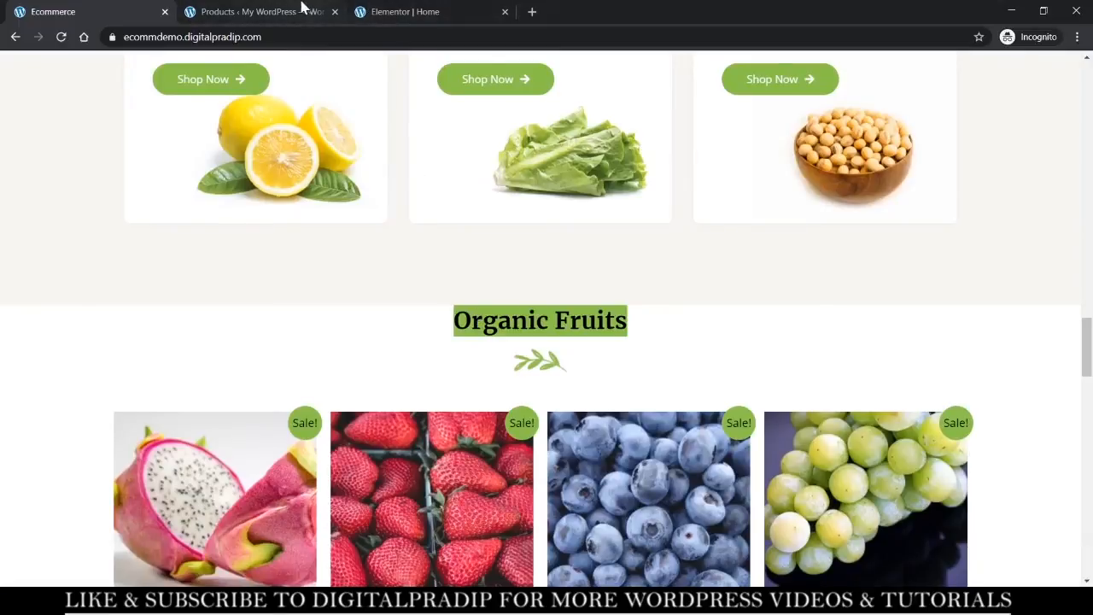
Return to the Elementor editor of the Home page and insert an empty section directly above Customers Reviews.
left_click(378, 9)
scroll(600, 454, "down", 8)
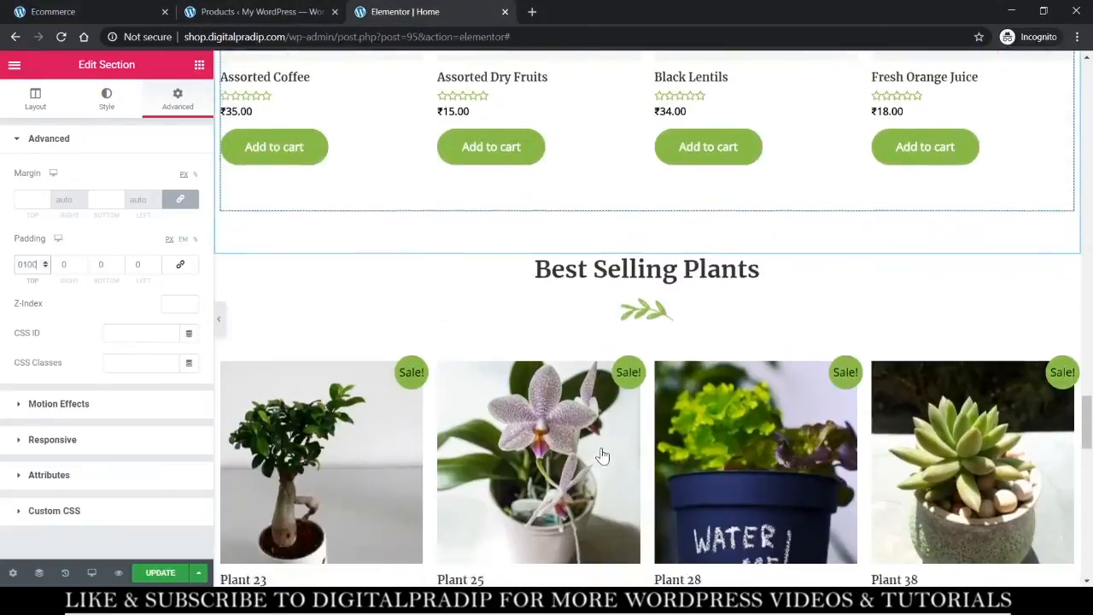
scroll(601, 455, "down", 10)
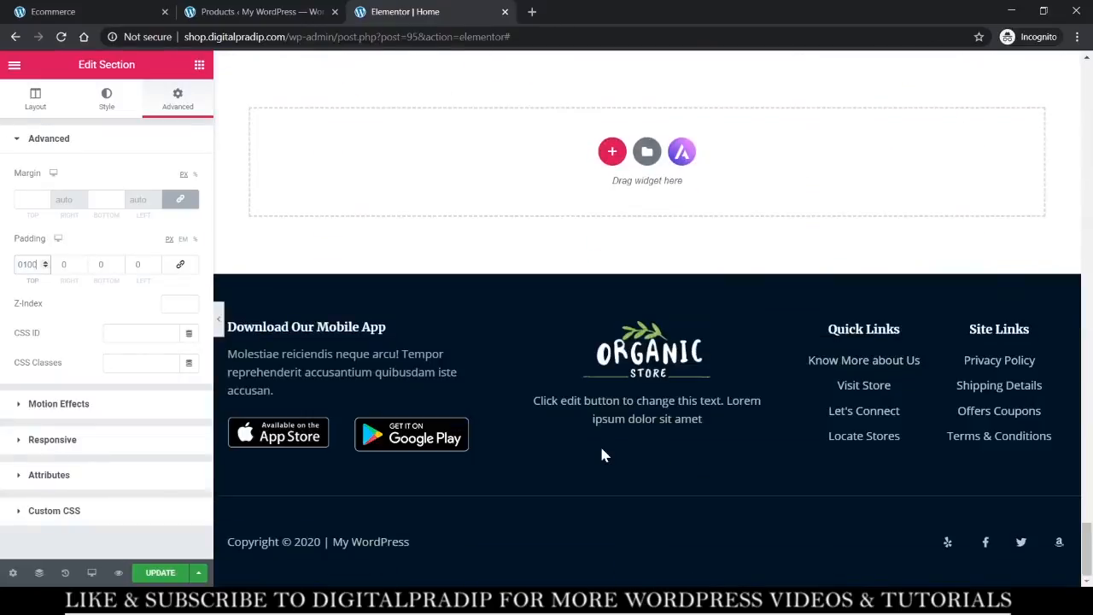
scroll(601, 455, "up", 4)
scroll(602, 455, "up", 8)
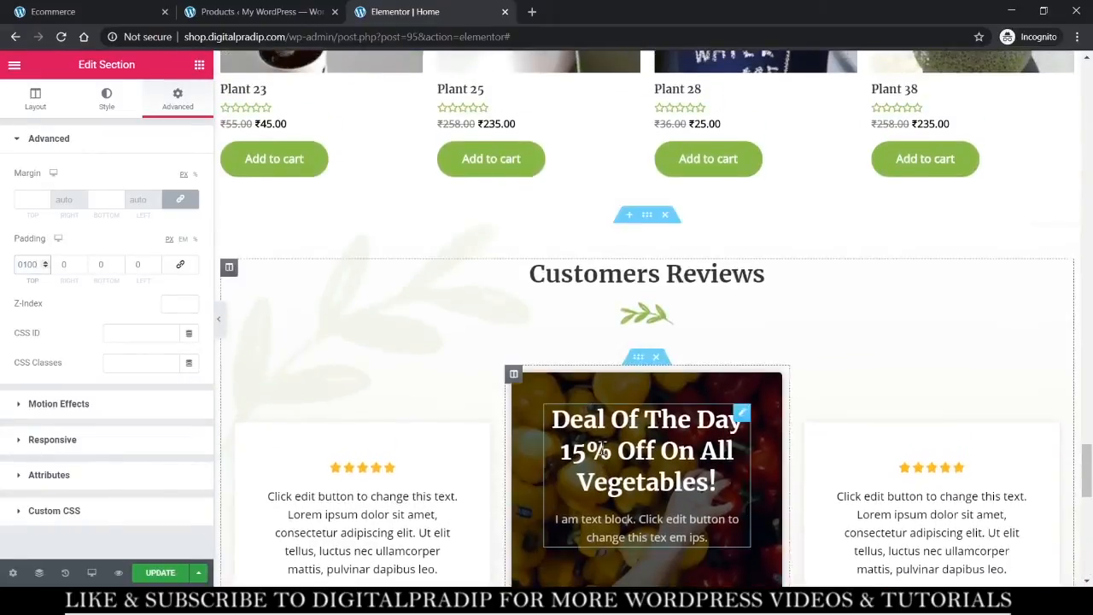
scroll(602, 448, "up", 5)
scroll(602, 450, "down", 10)
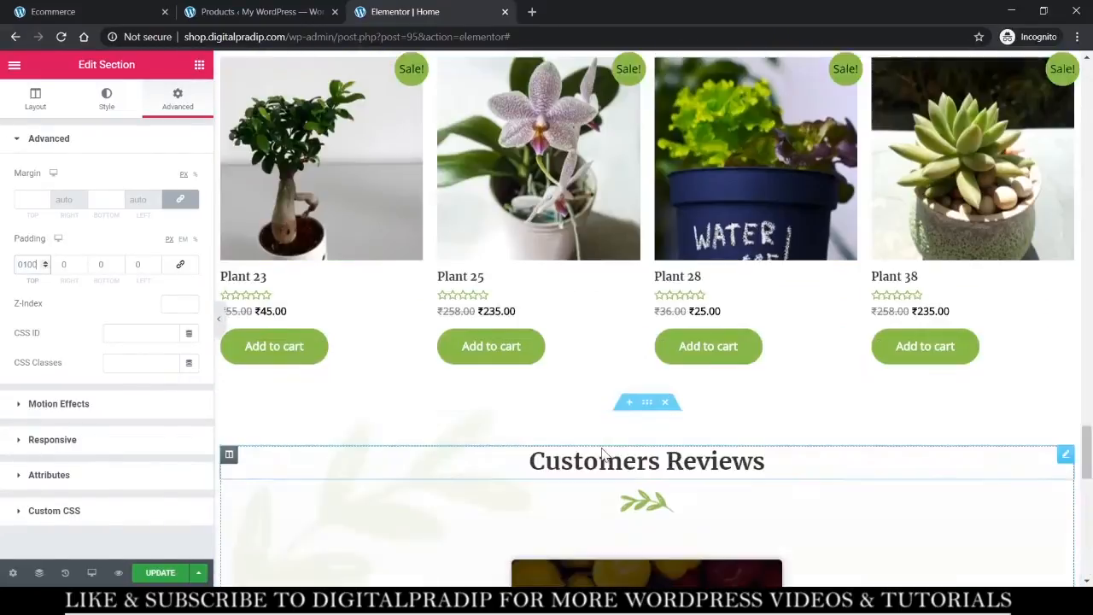
scroll(602, 455, "up", 2)
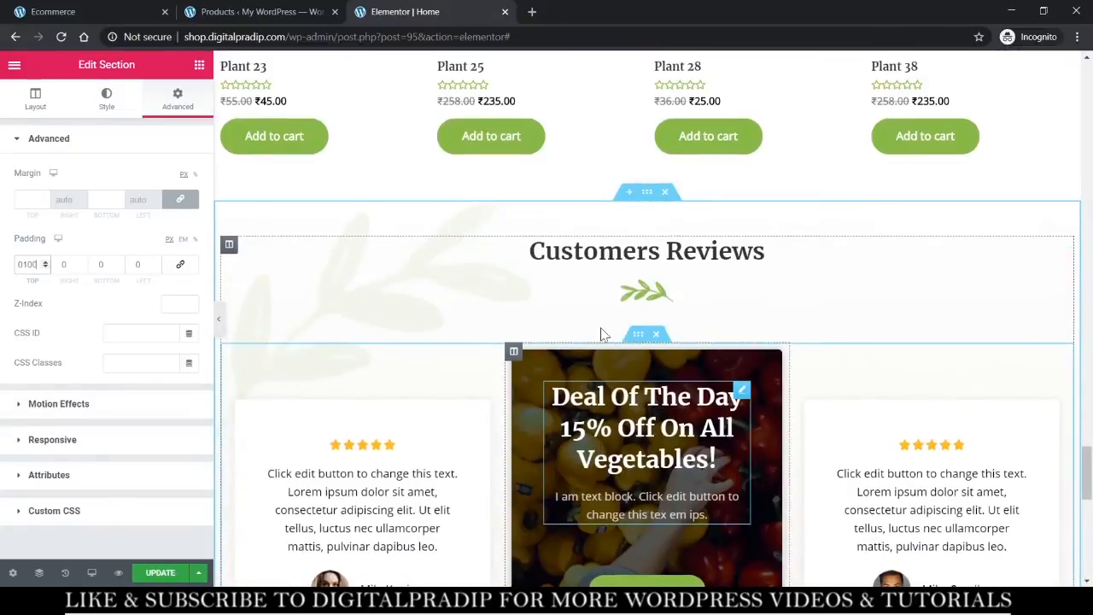
left_click(627, 194)
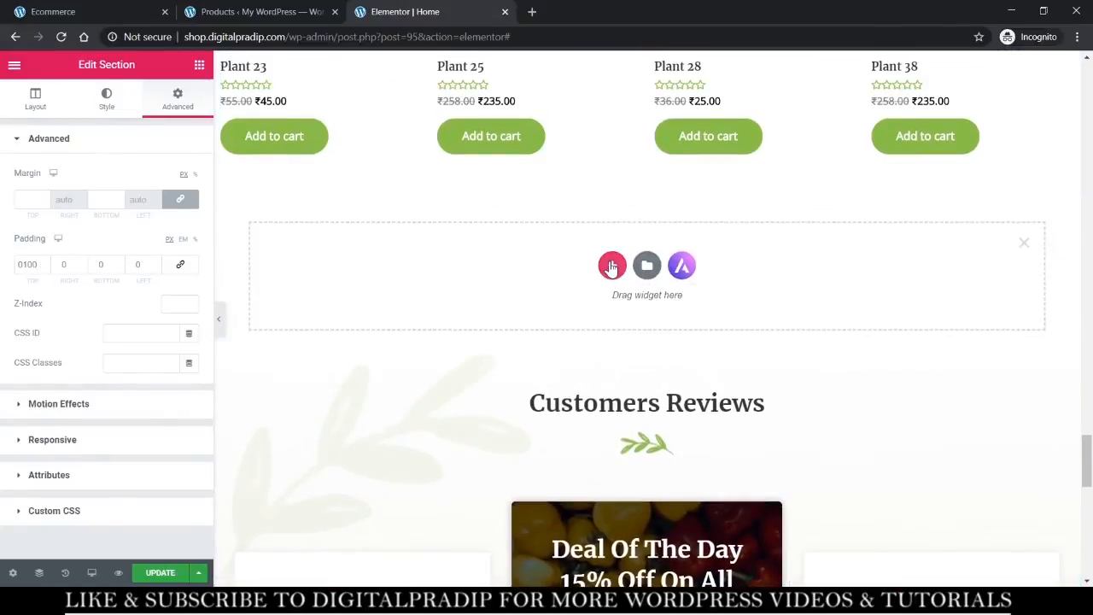
Copy the Best Selling Plants section and paste it into the empty section above Customers Reviews.
scroll(612, 268, "up", 6)
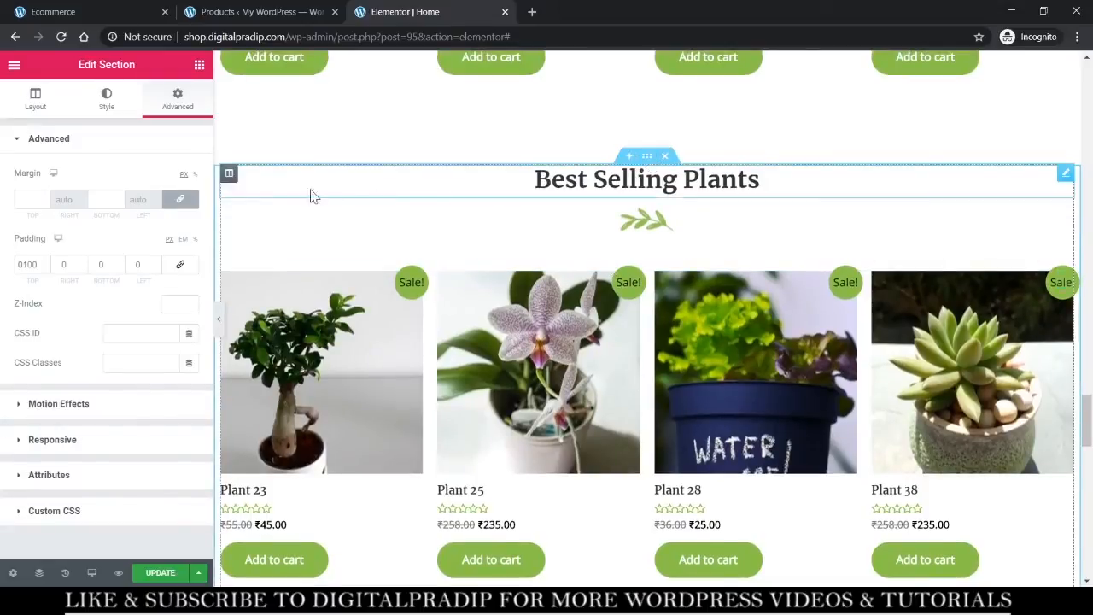
mouse_move(649, 163)
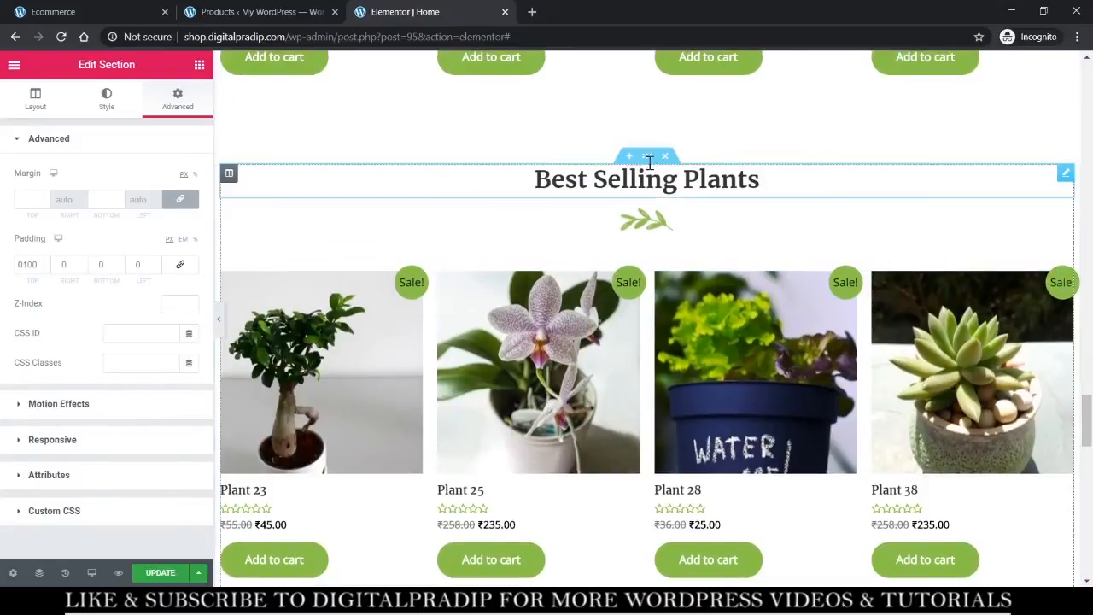
right_click(650, 161)
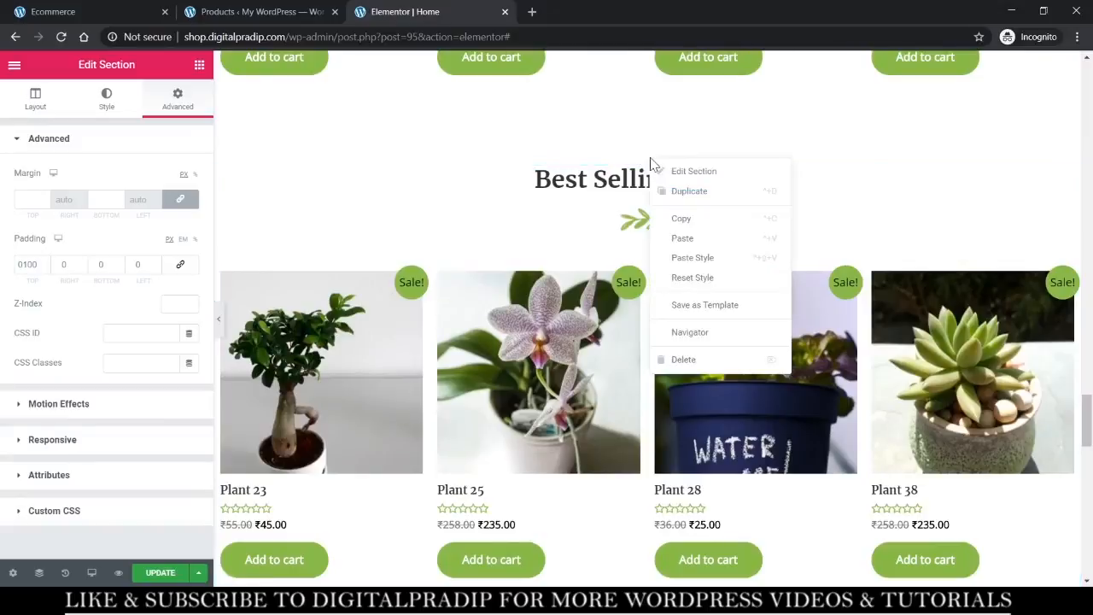
left_click(726, 219)
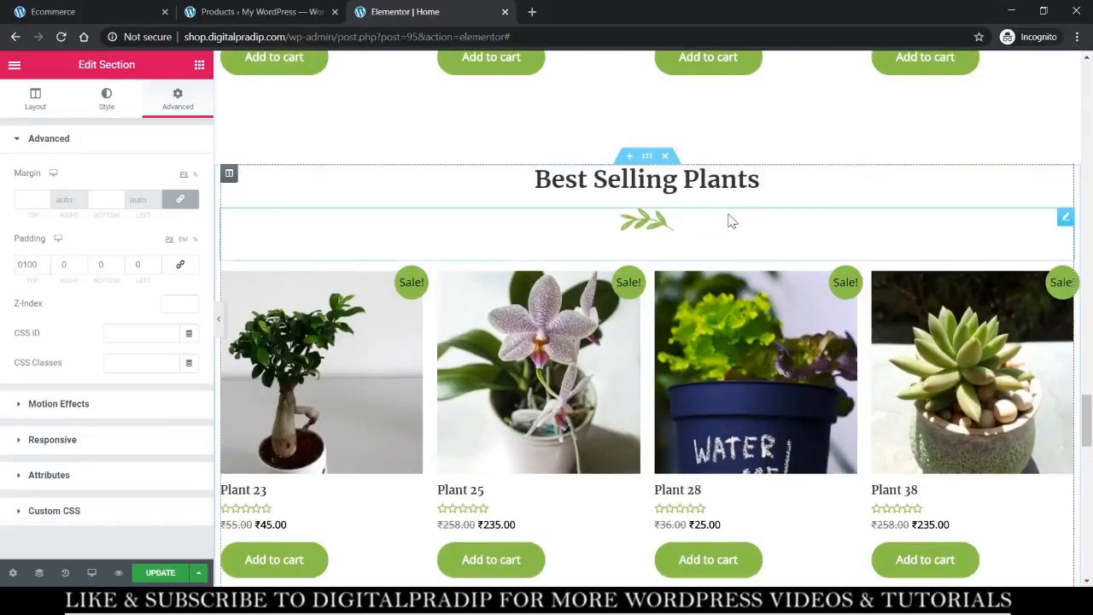
scroll(729, 219, "down", 4)
scroll(725, 220, "down", 2)
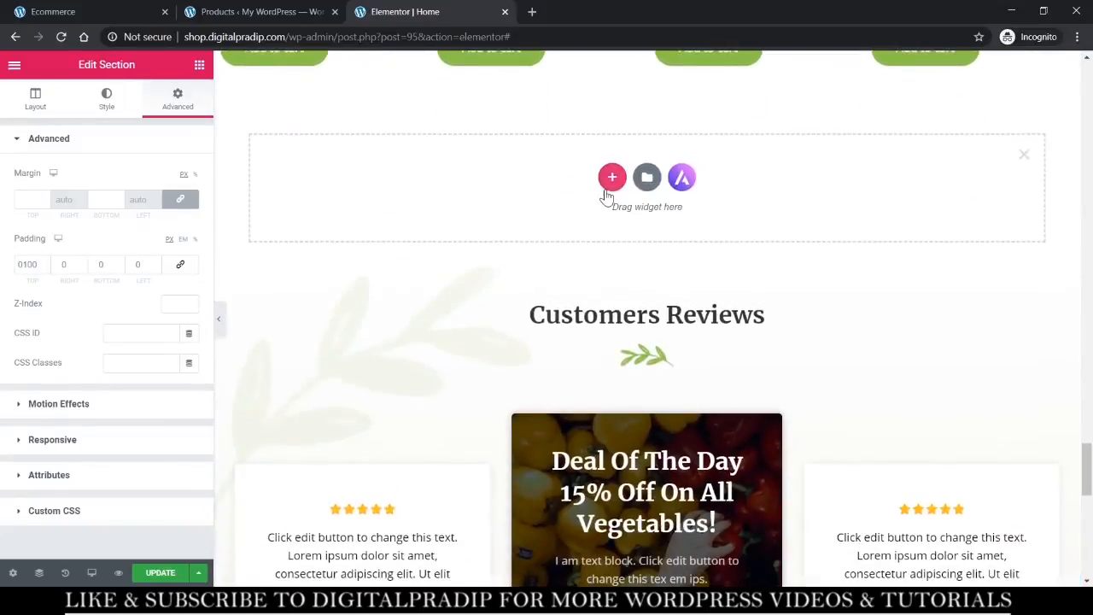
right_click(606, 197)
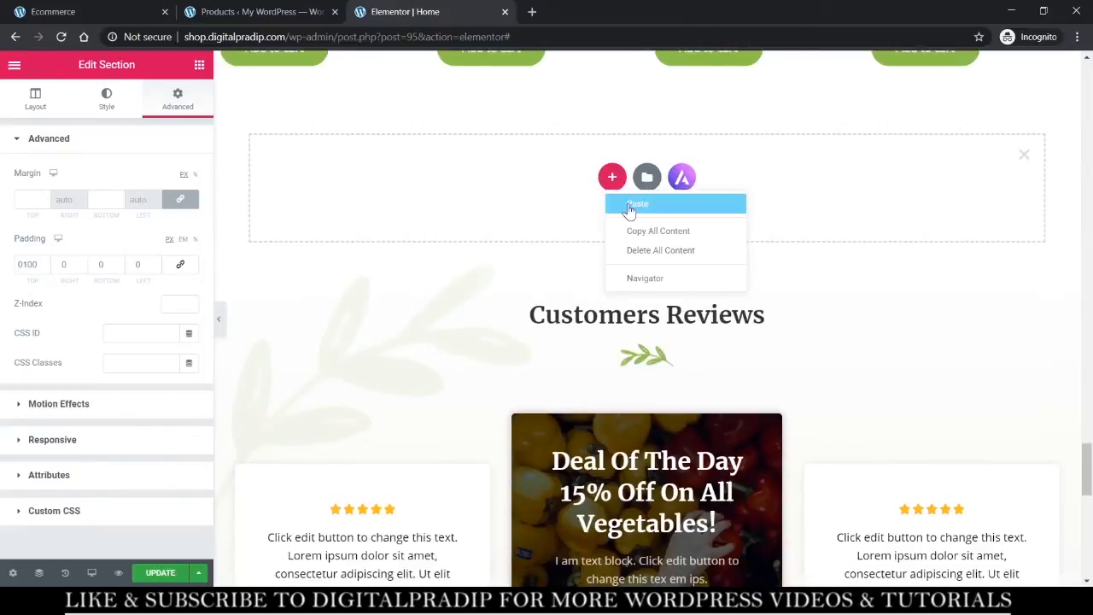
left_click(629, 203)
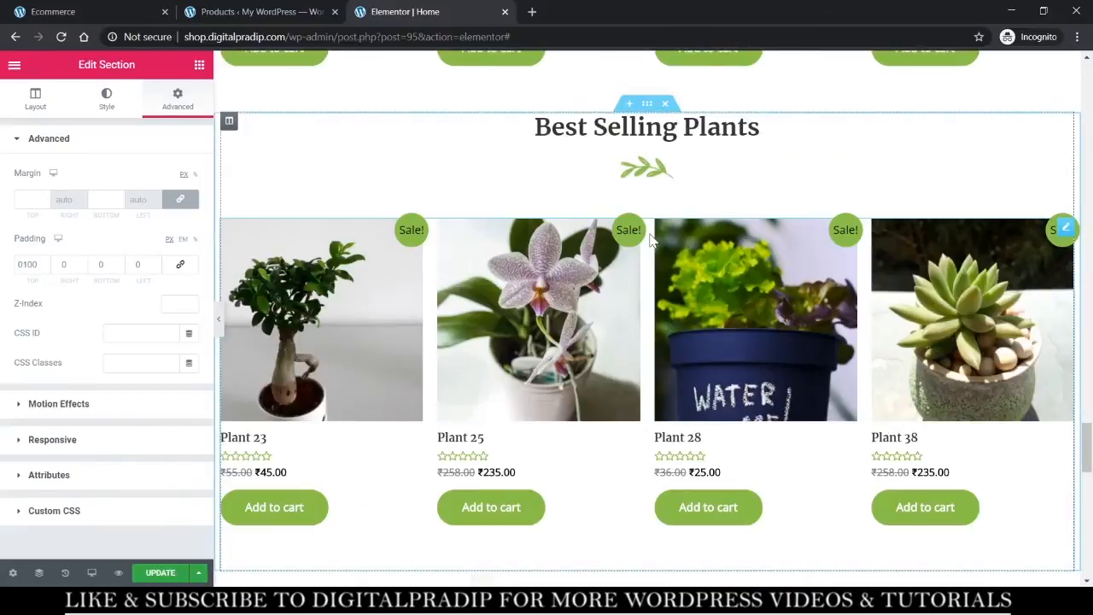
Replace the heading text of the pasted section with the copied "Organic Fruits".
left_click(657, 128)
triple_click(657, 128)
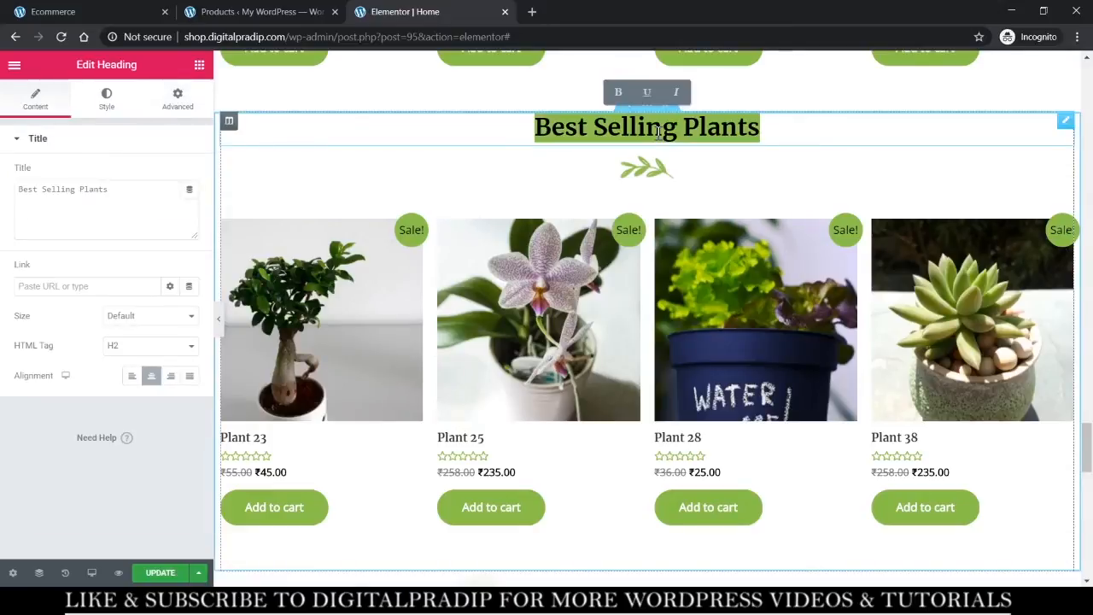
key("ctrl+v")
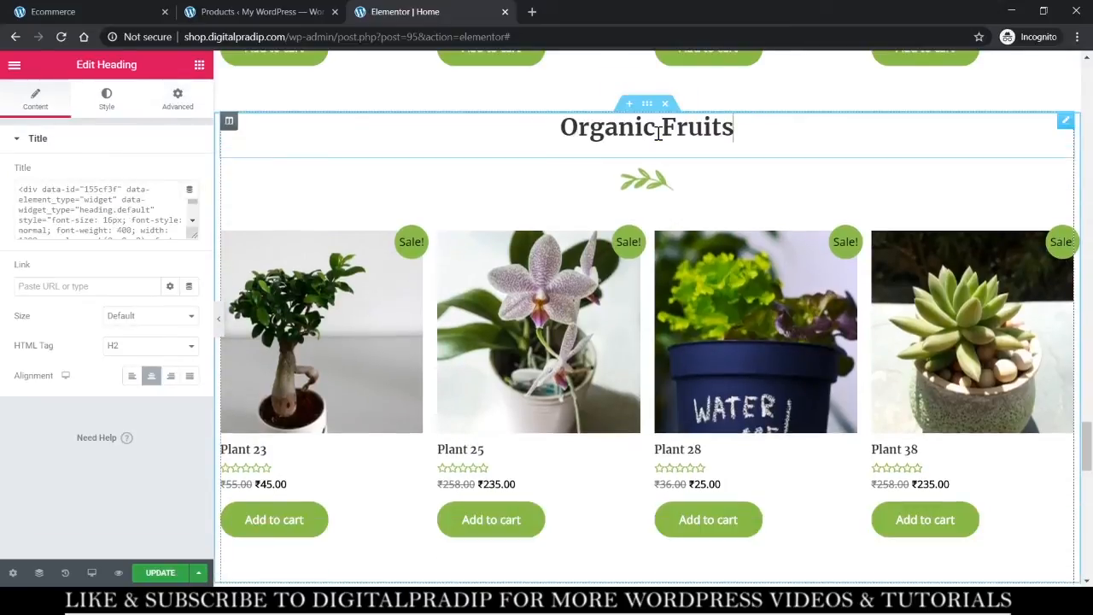
Set the category in the Organic Fruits section's product shortcode to "fruits".
left_click(1062, 241)
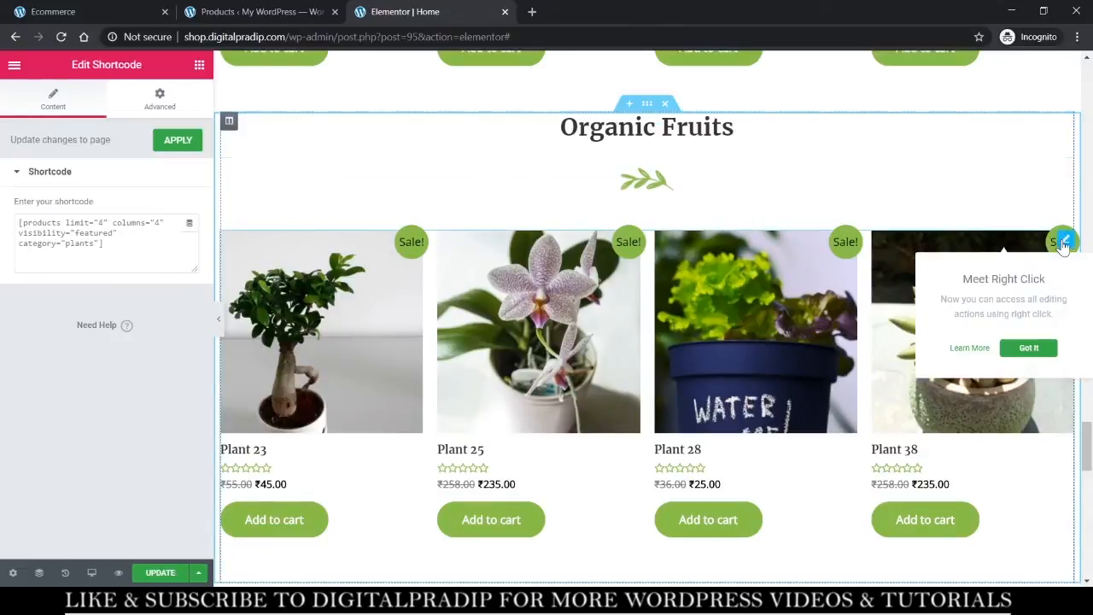
double_click(81, 245)
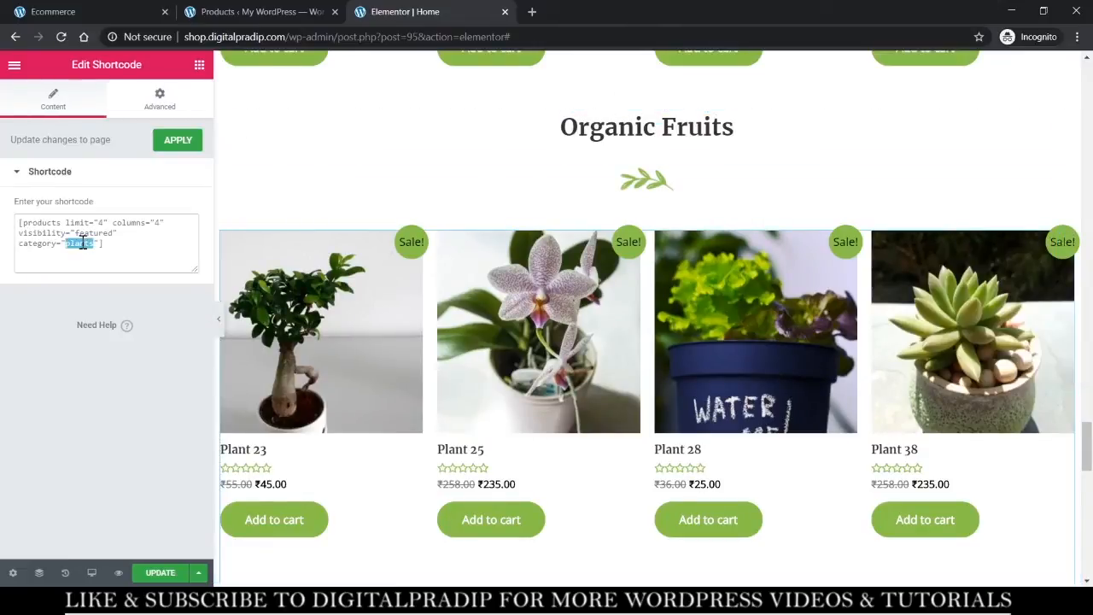
type("fruits")
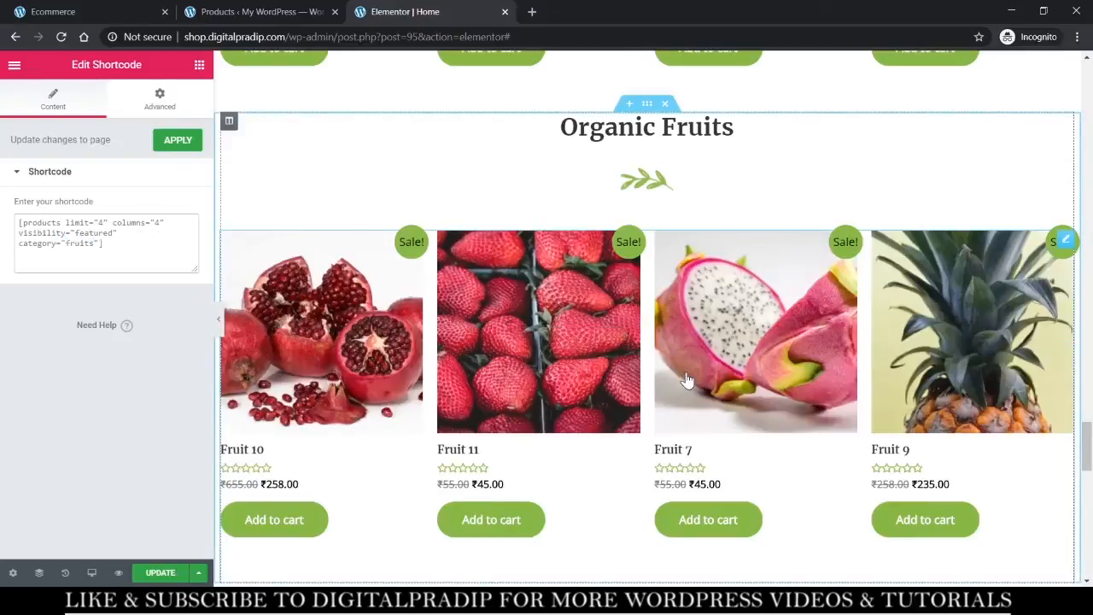
Look over the page sections and save the Home page changes.
scroll(685, 379, "down", 10)
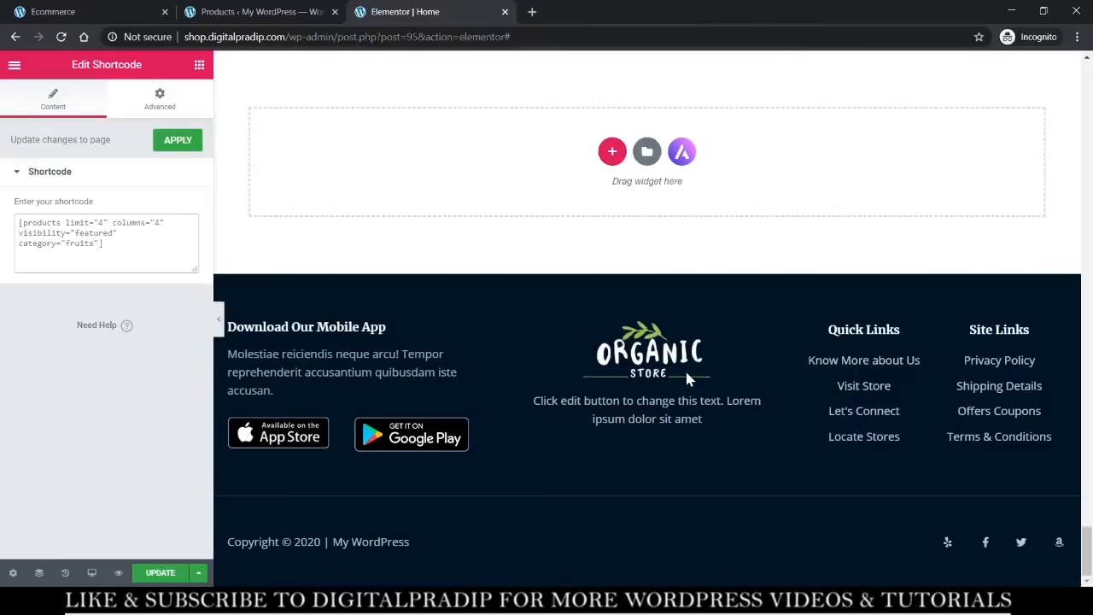
scroll(687, 376, "up", 15)
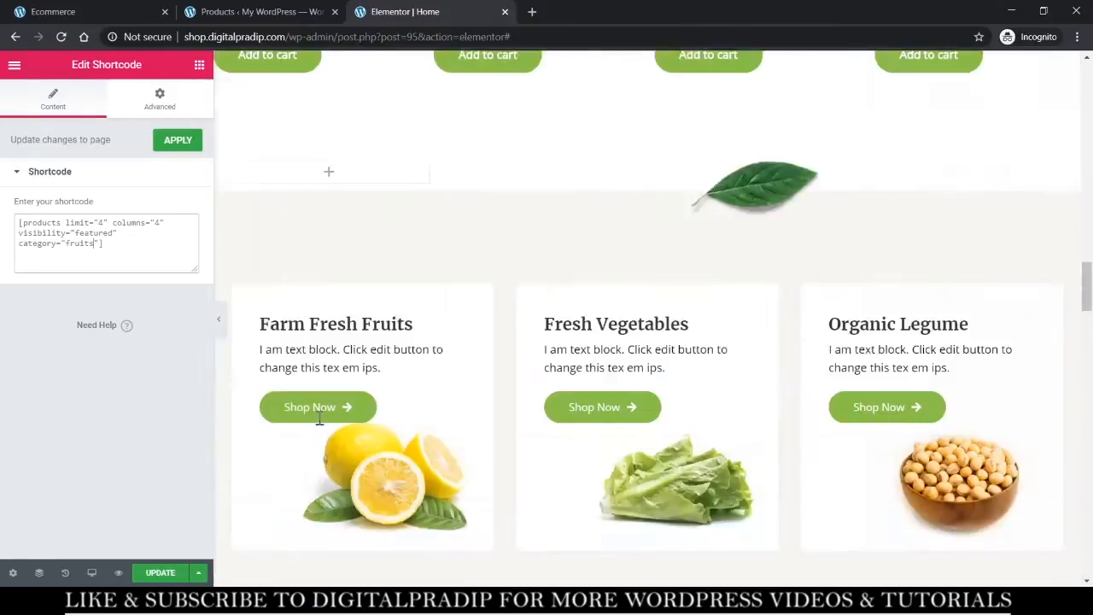
scroll(318, 418, "up", 1)
left_click(171, 571)
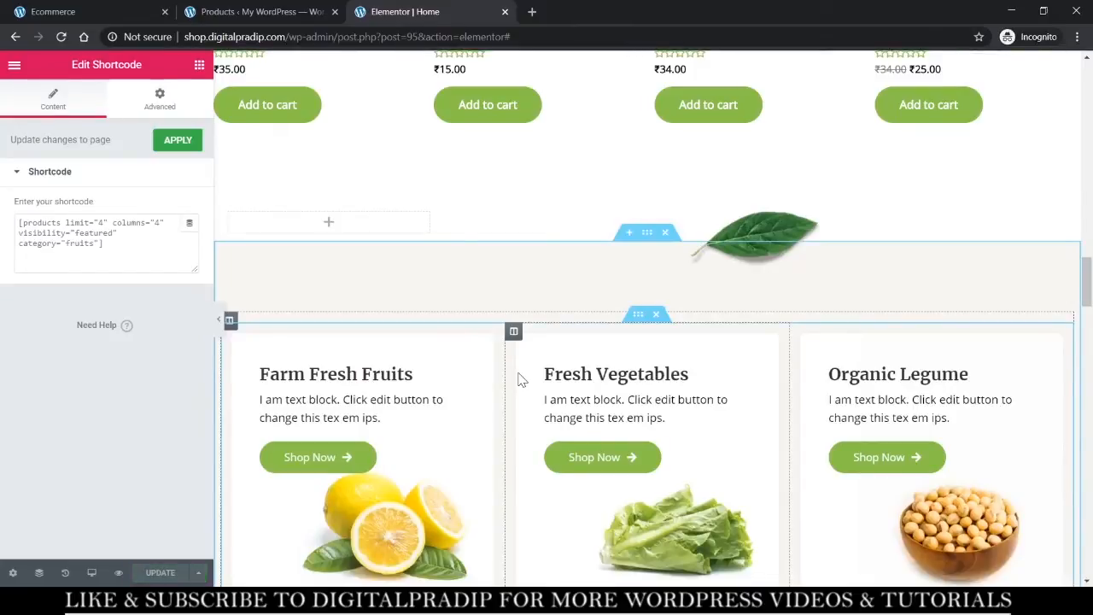
Change the "Organic Legume" image box title to "Dry Fruits".
scroll(520, 379, "down", 3)
left_click(356, 355)
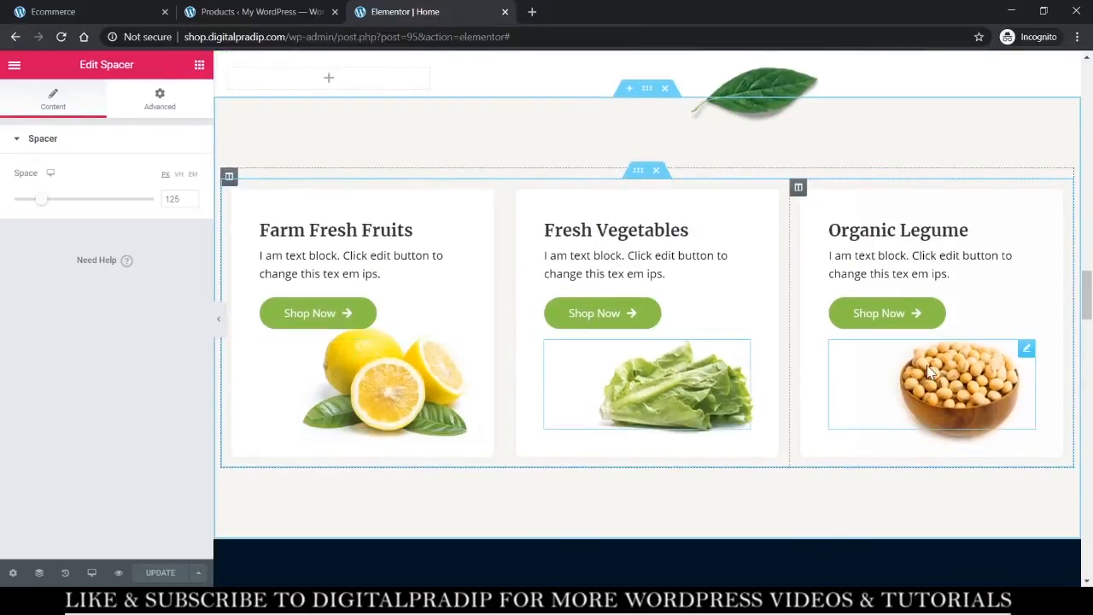
left_click(917, 233)
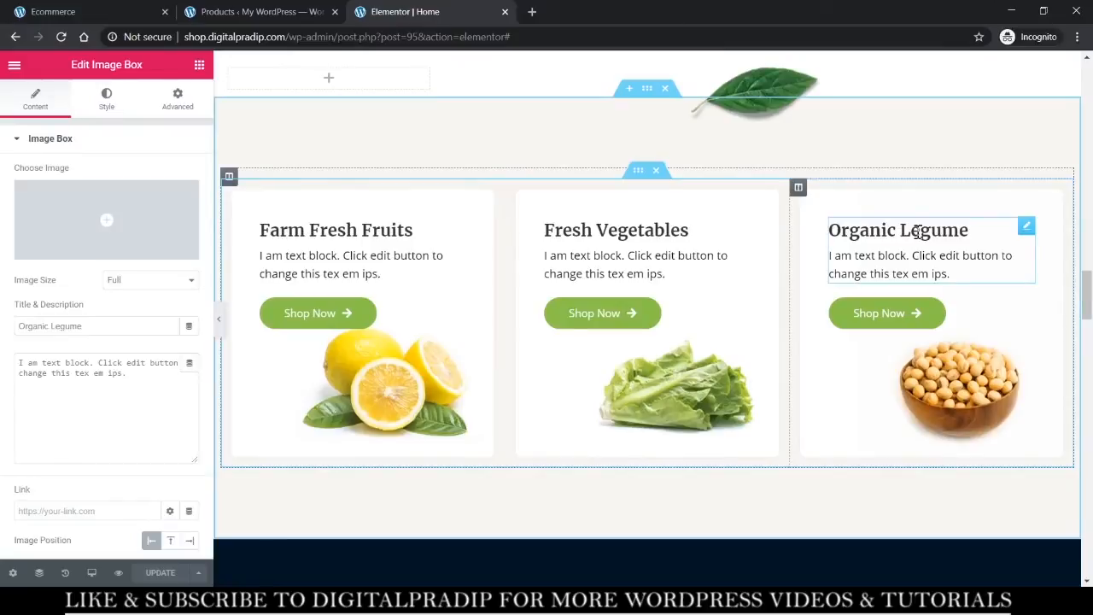
double_click(917, 232)
type("Dry Fruits")
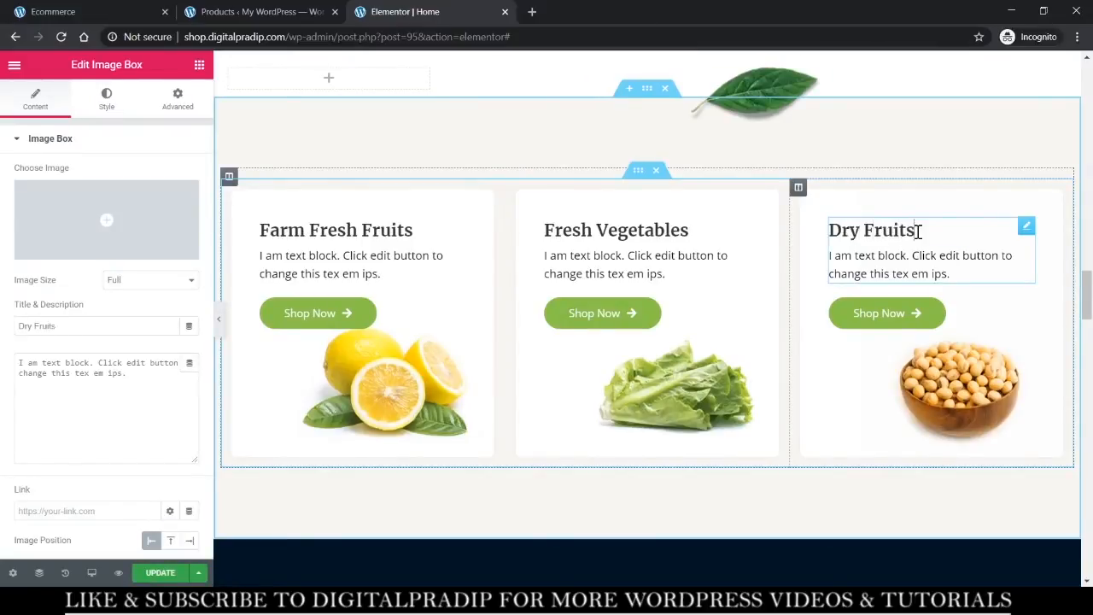
left_click(632, 226)
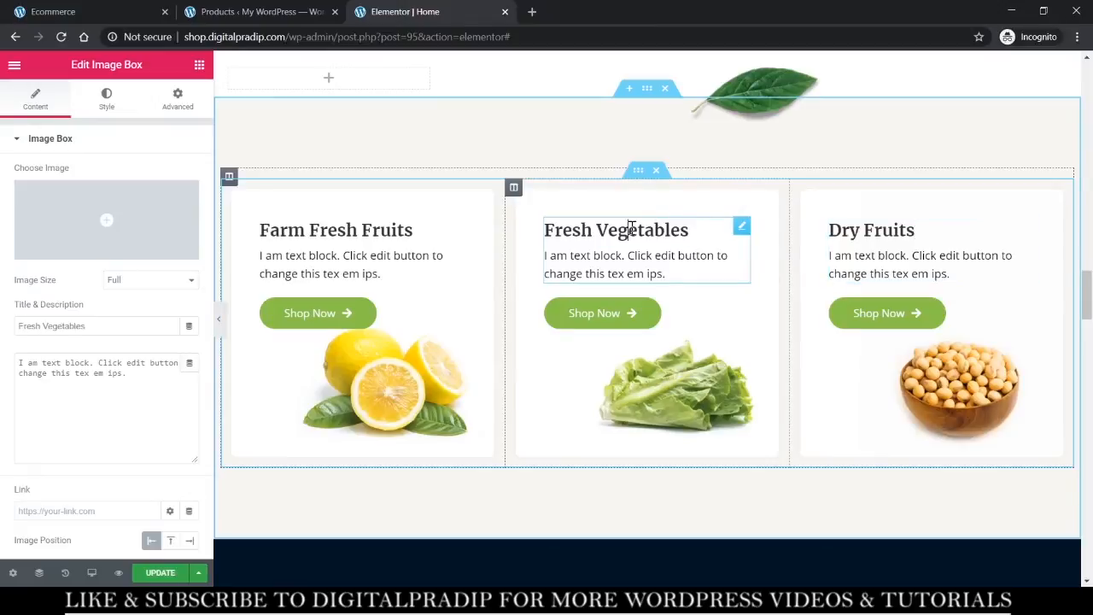
double_click(632, 226)
left_click(390, 229)
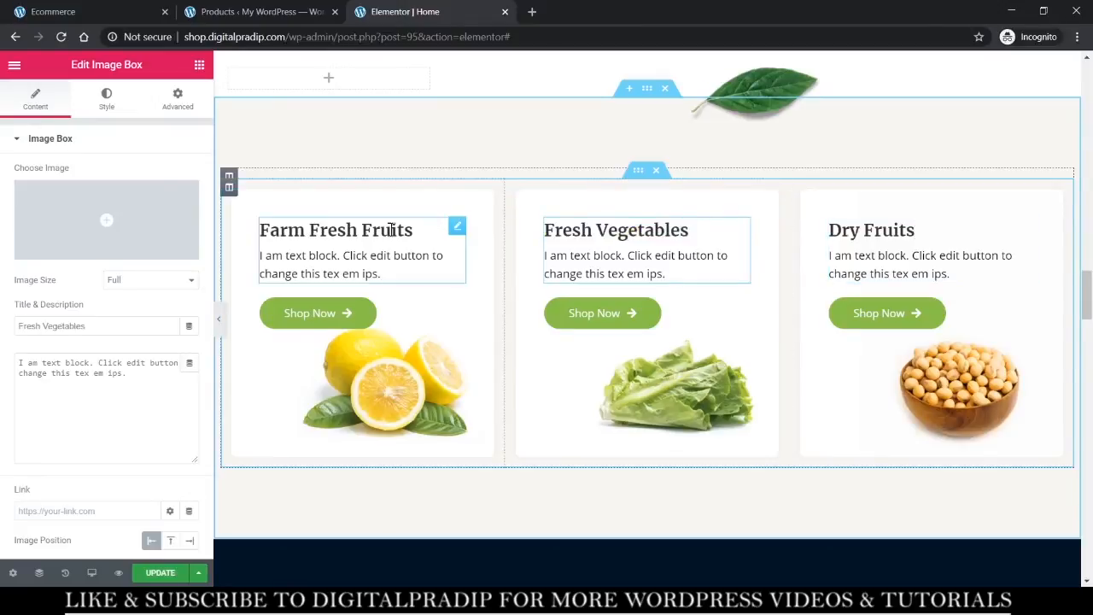
double_click(392, 229)
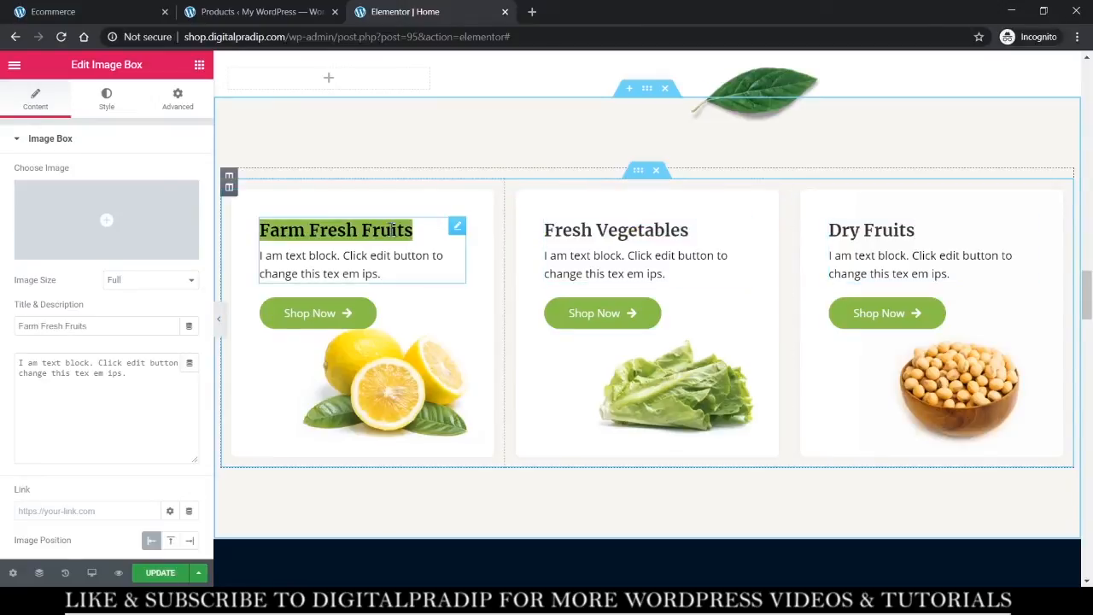
left_click(621, 251)
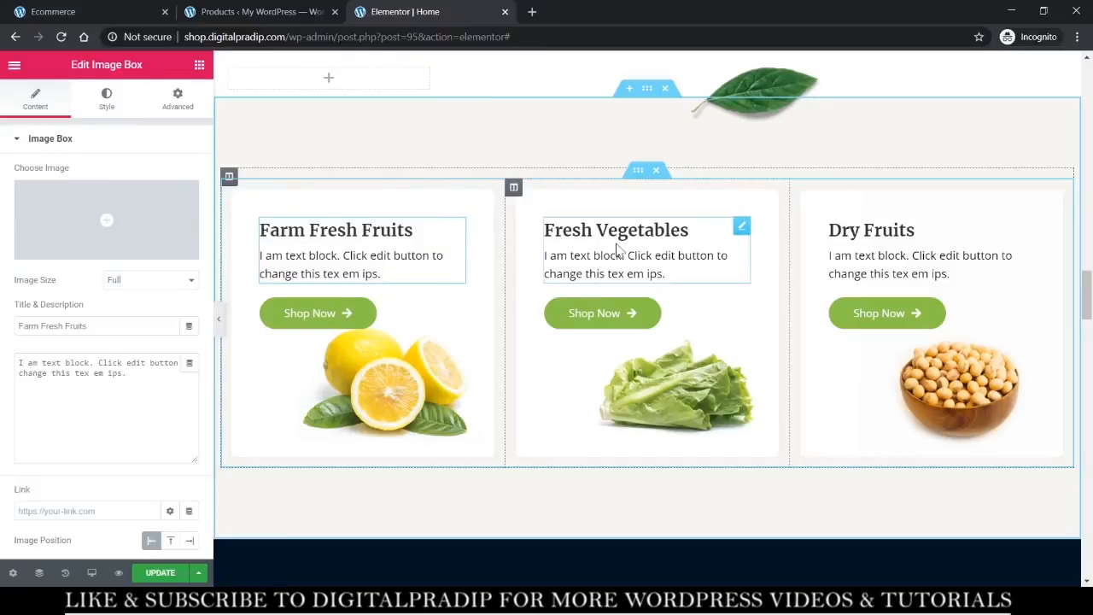
left_click(890, 258)
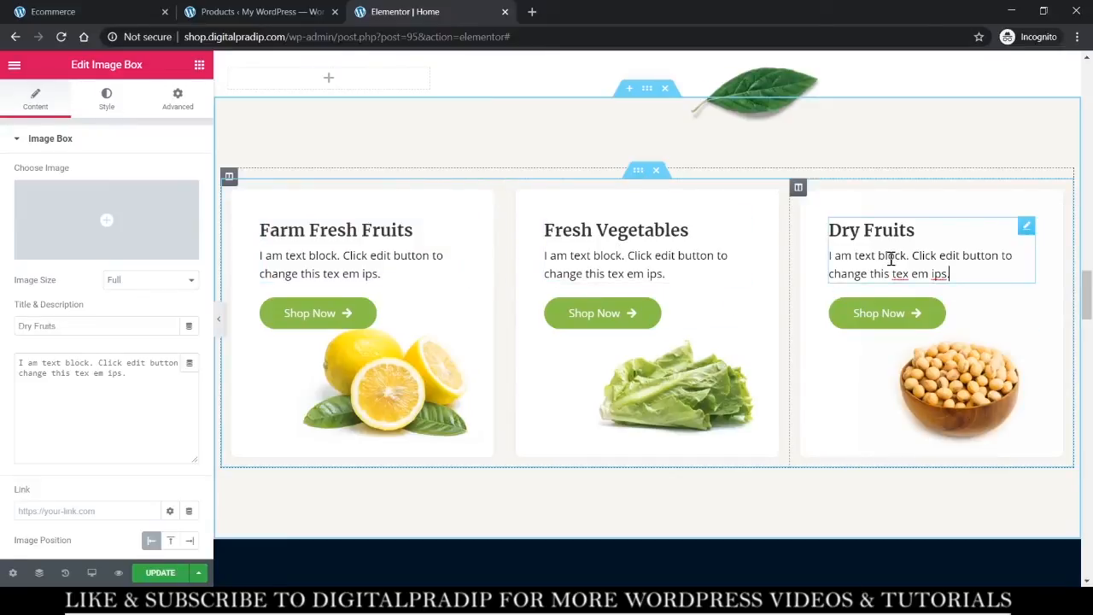
scroll(891, 258, "down", 7)
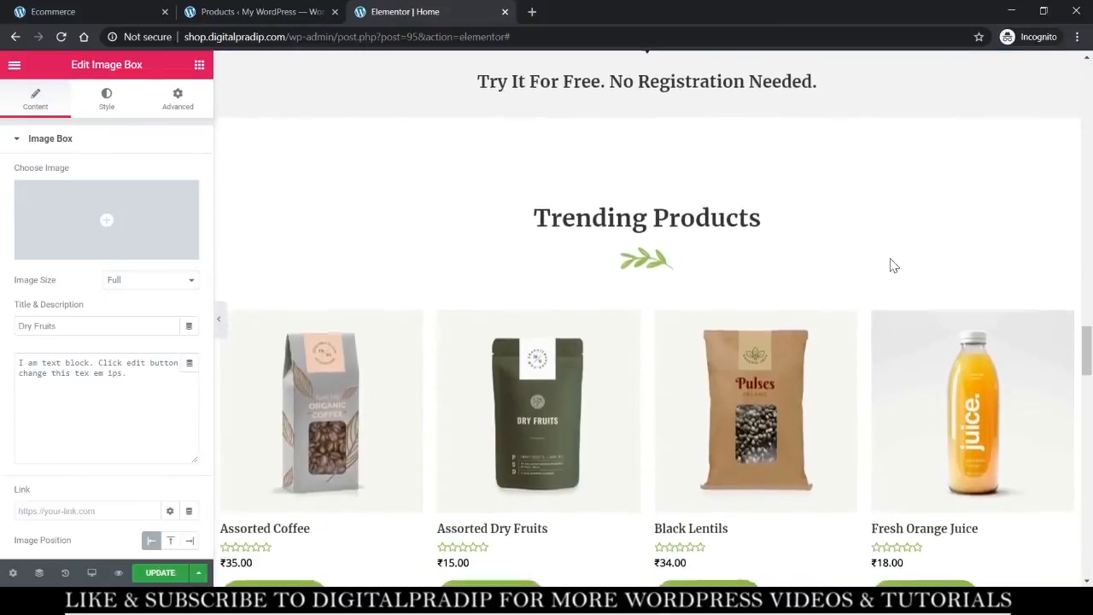
Review the Home page sections from Trending Products down to the footer and save the page changes.
scroll(891, 266, "down", 4)
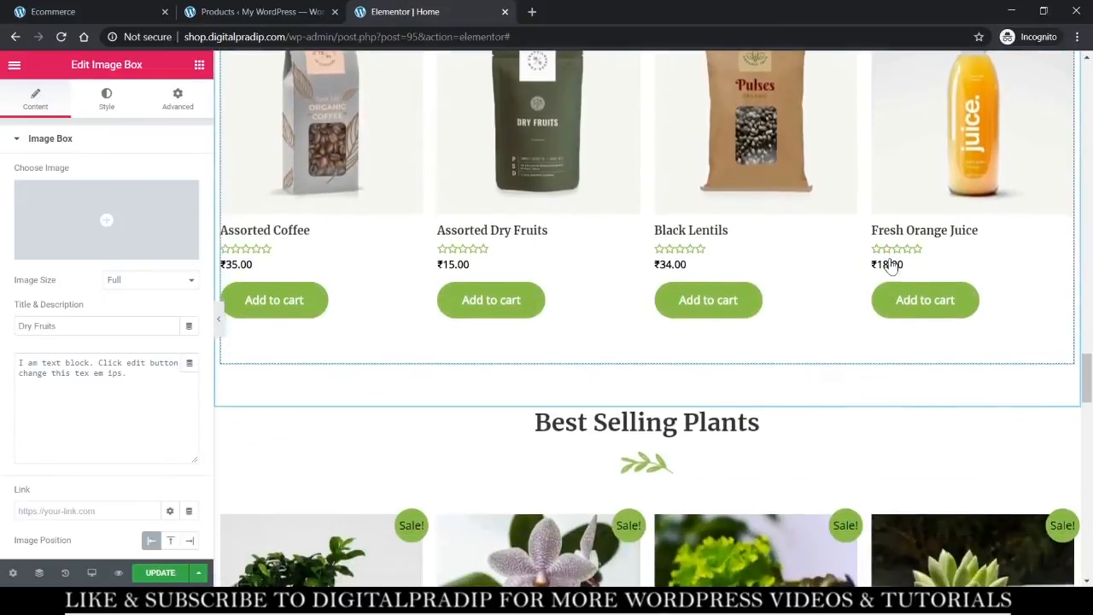
scroll(891, 266, "down", 12)
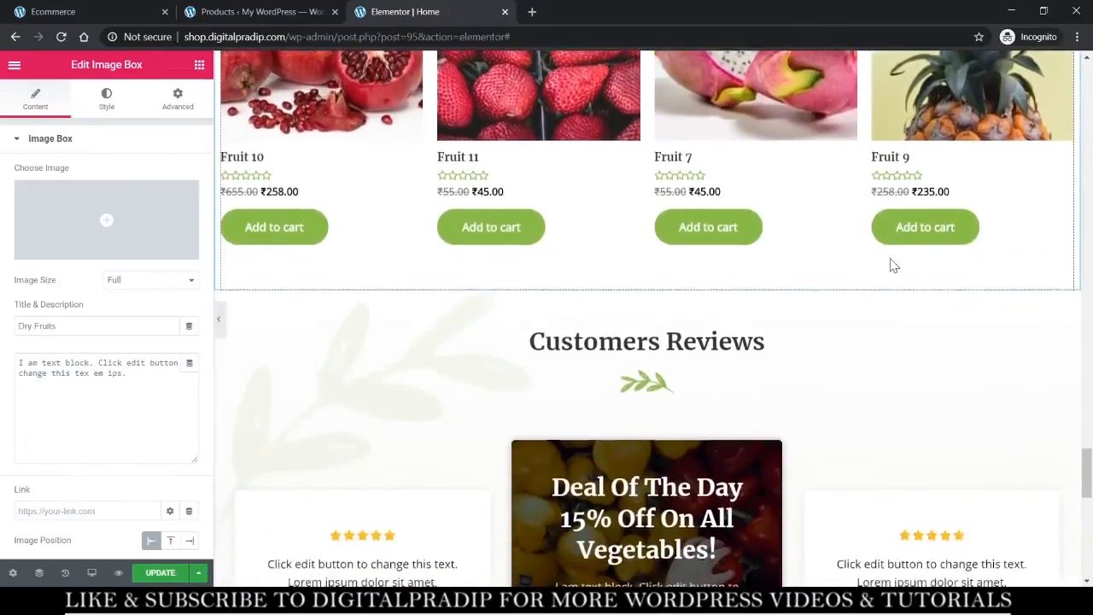
scroll(890, 266, "down", 8)
scroll(890, 266, "up", 5)
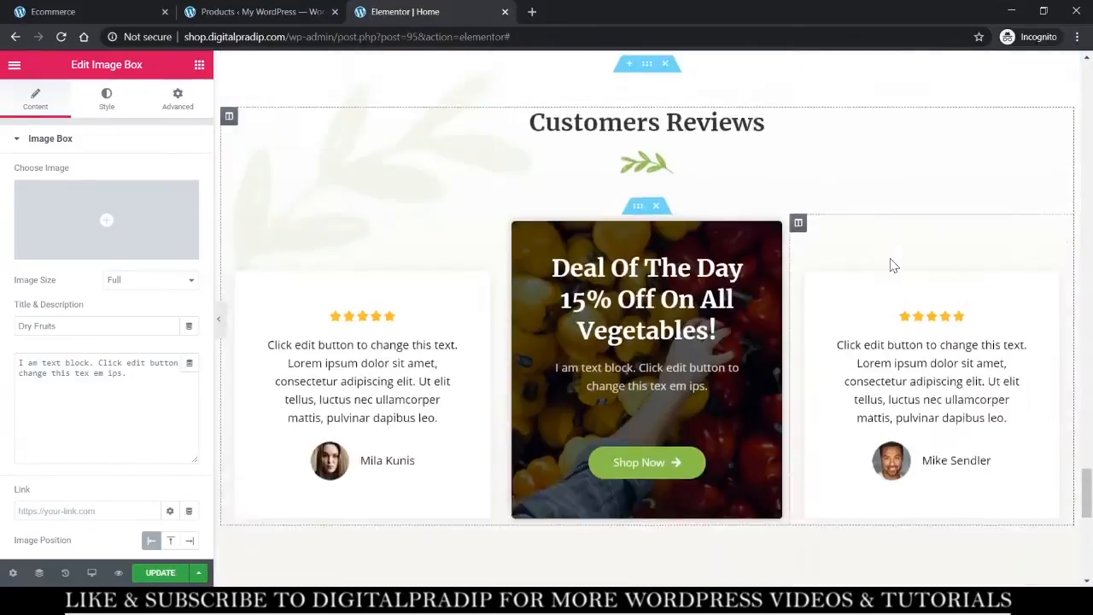
scroll(891, 266, "up", 3)
scroll(885, 282, "down", 3)
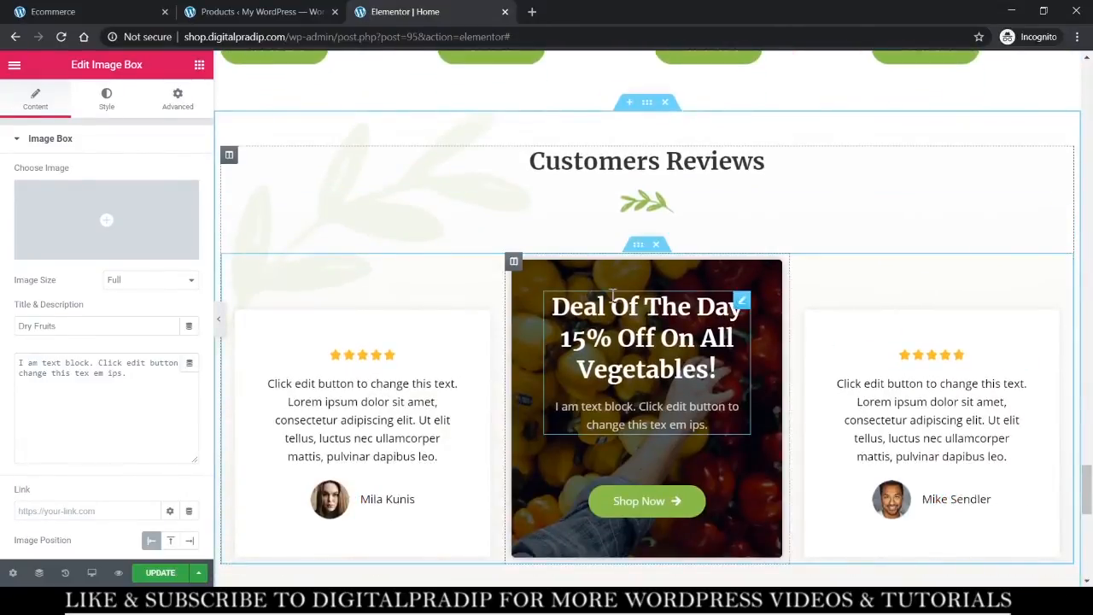
scroll(665, 410, "down", 9)
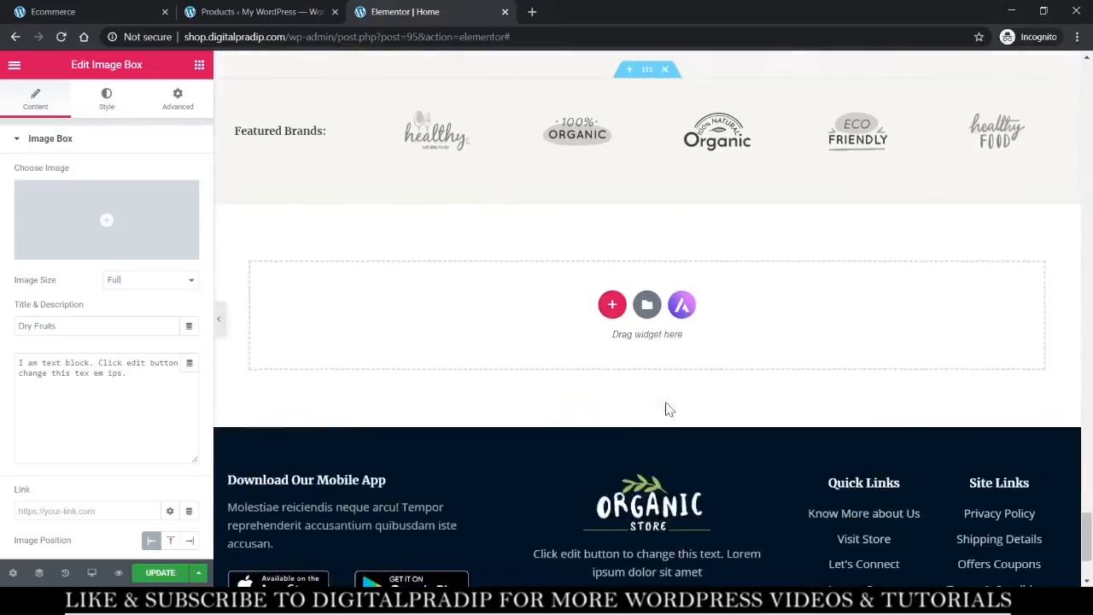
scroll(665, 406, "up", 15)
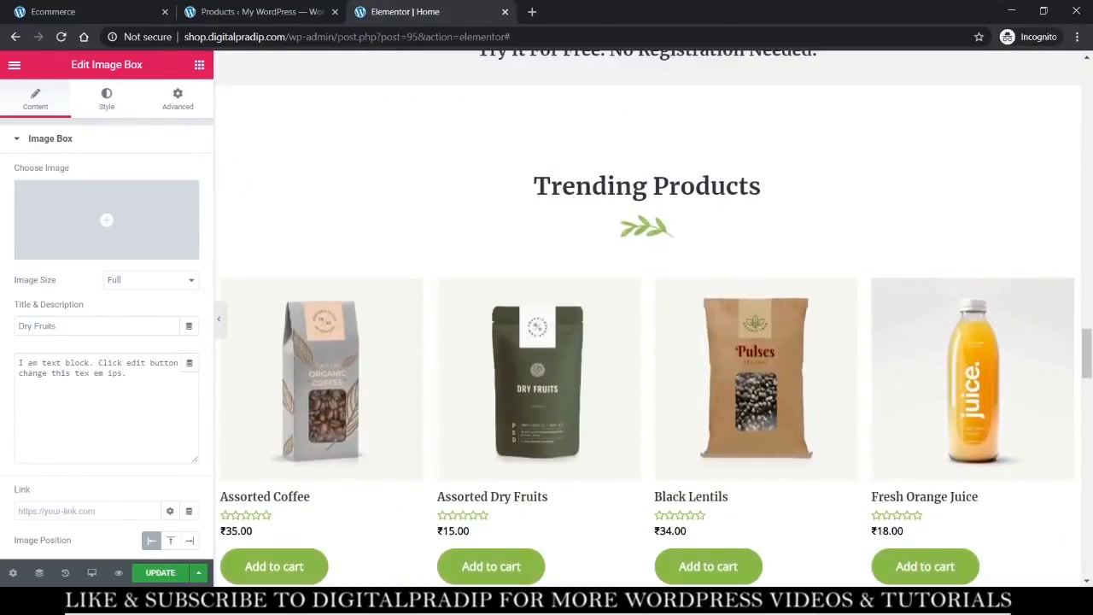
left_click(165, 576)
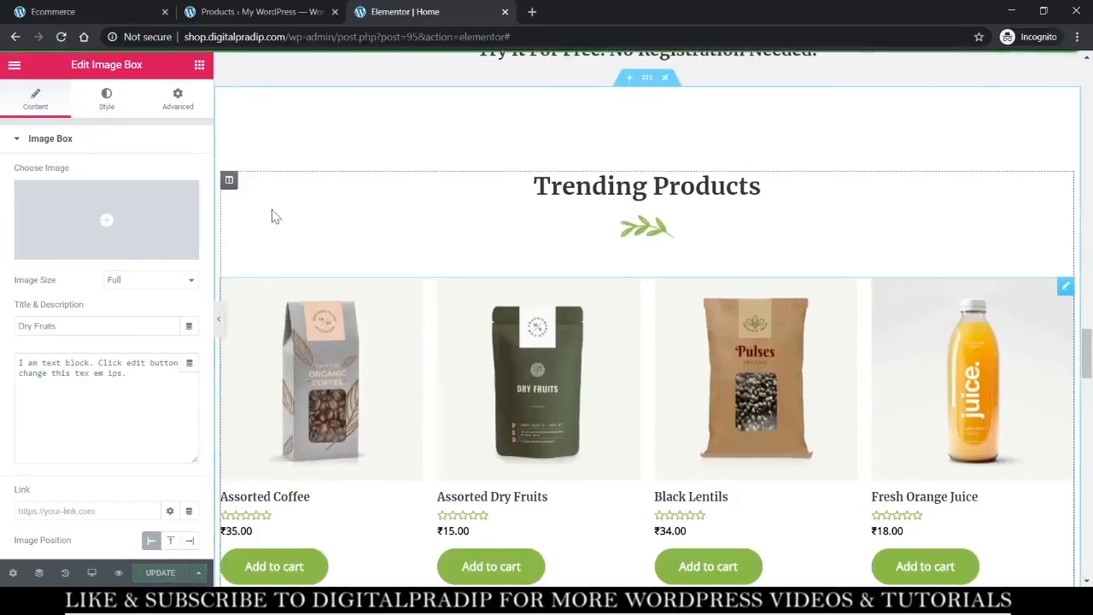
Switch to the demo store site and look over its home page sections from the fruit products up to the header.
left_click(106, 15)
scroll(515, 312, "down", 15)
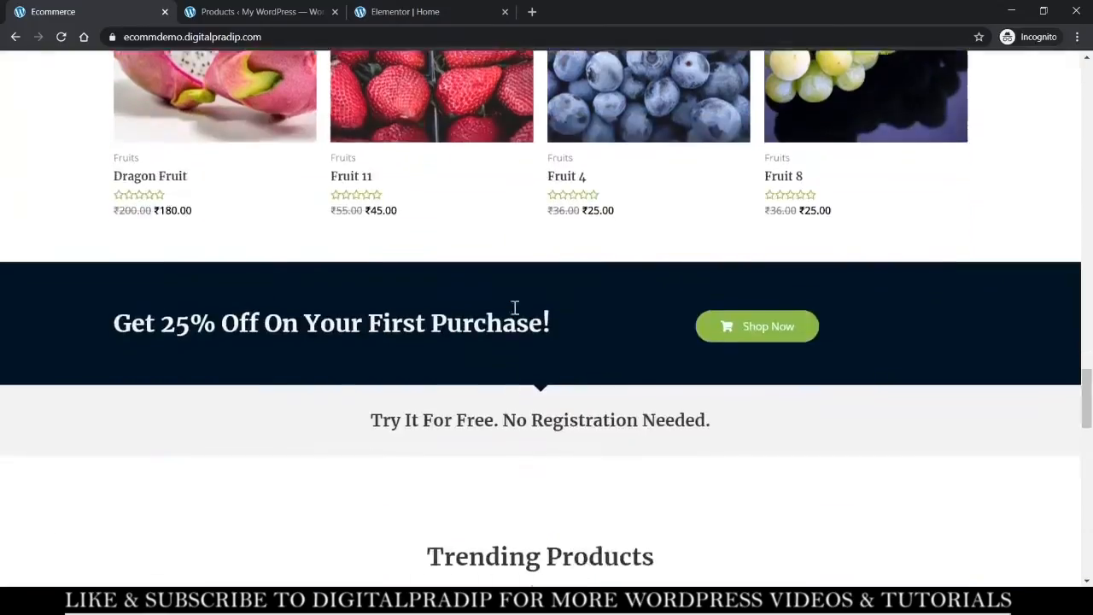
scroll(515, 312, "down", 3)
scroll(512, 312, "up", 20)
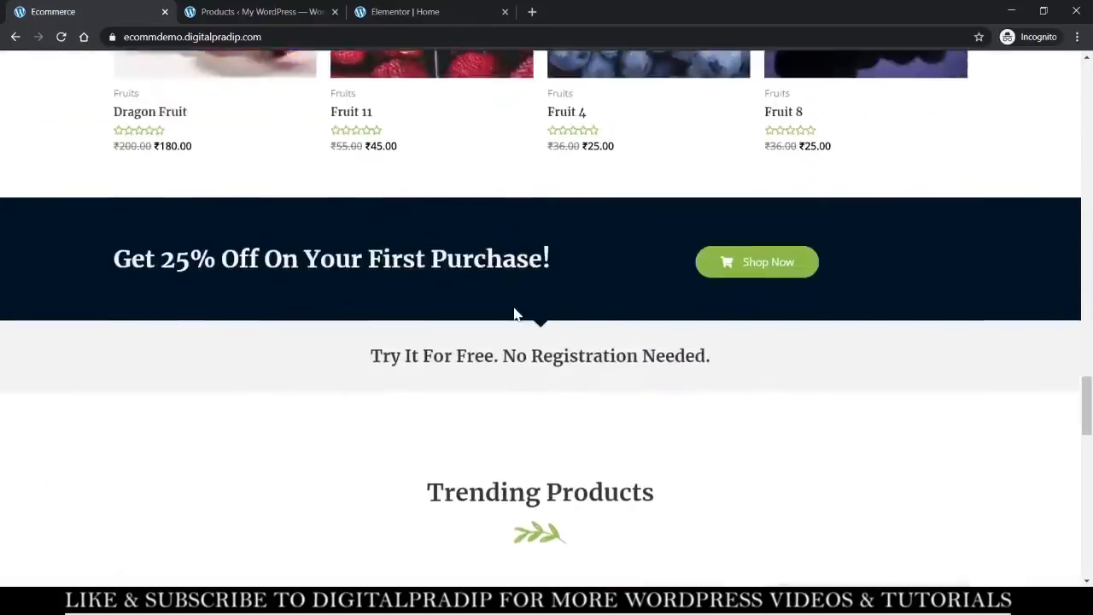
scroll(515, 306, "up", 2)
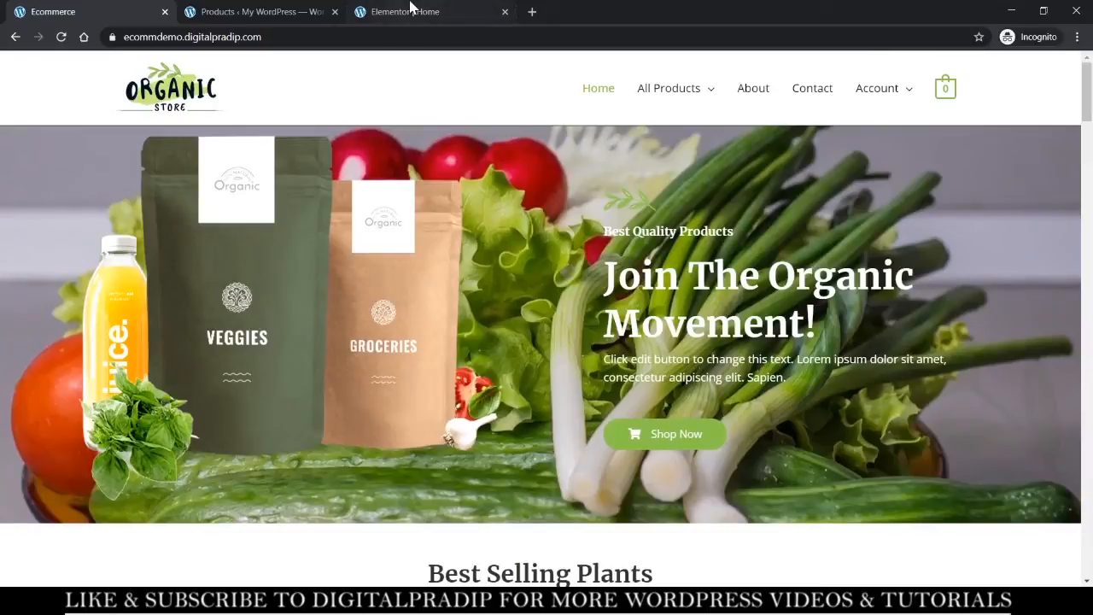
Compare the full-width header of the Elementor Home page with the demo site's header and its All Products submenu.
left_click(408, 11)
scroll(542, 267, "up", 10)
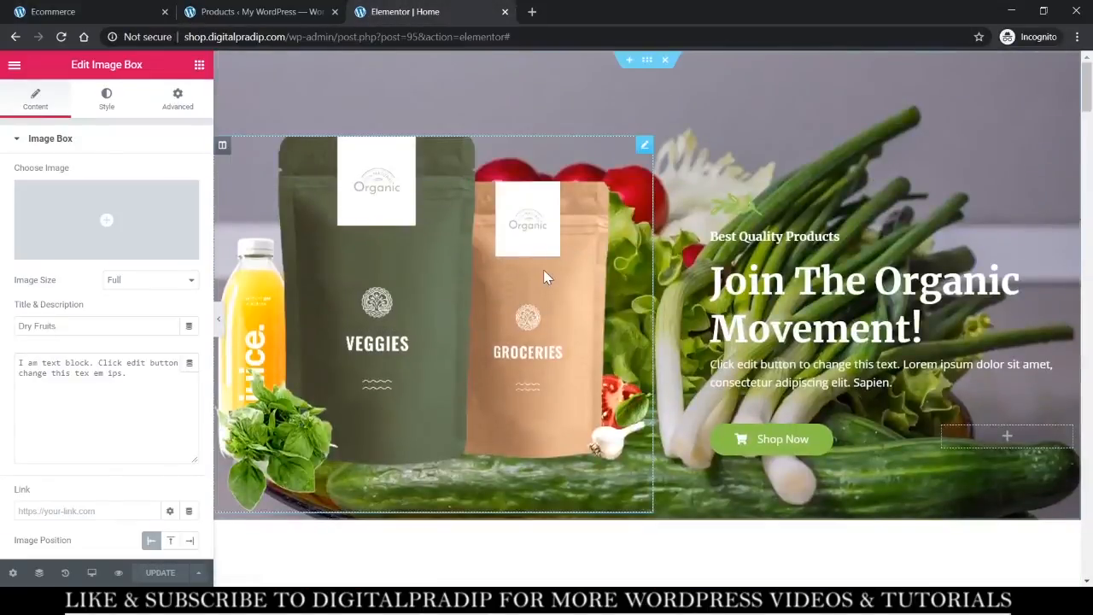
left_click(219, 318)
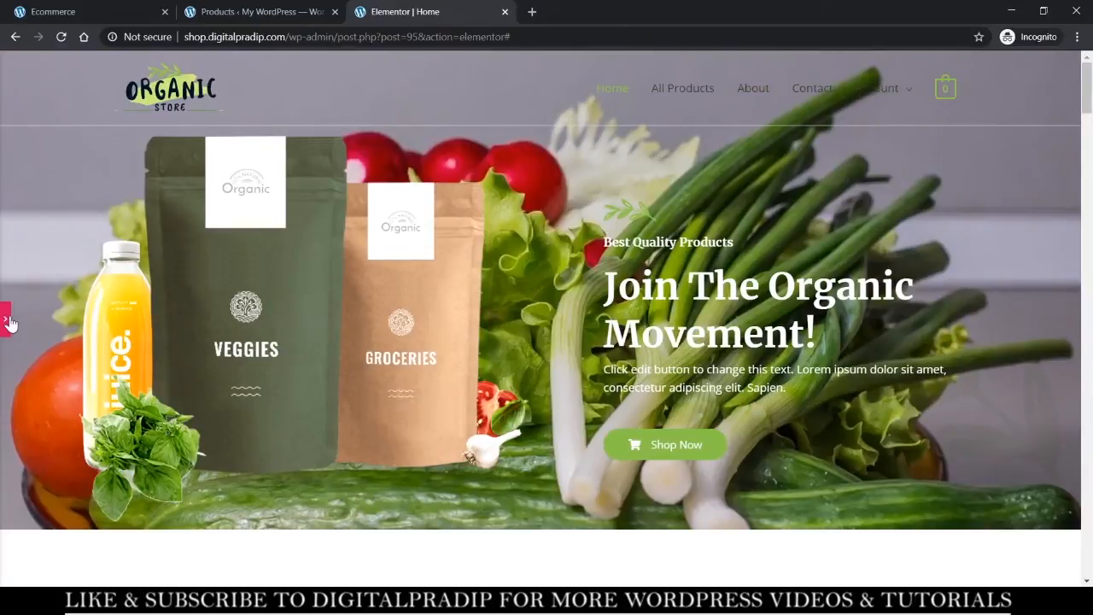
left_click(75, 10)
mouse_move(690, 90)
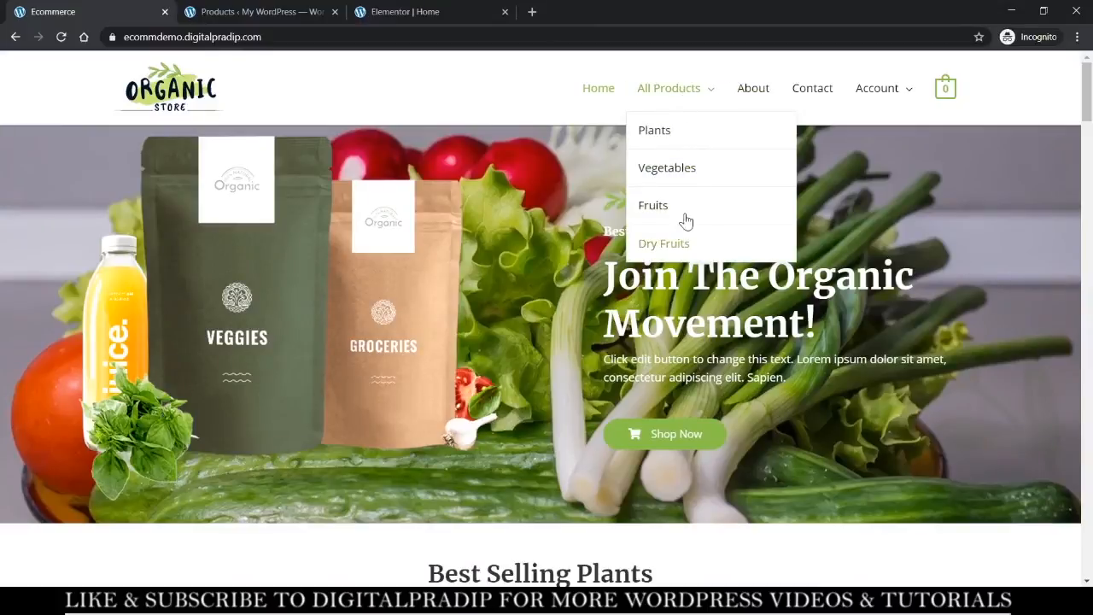
left_click(493, 7)
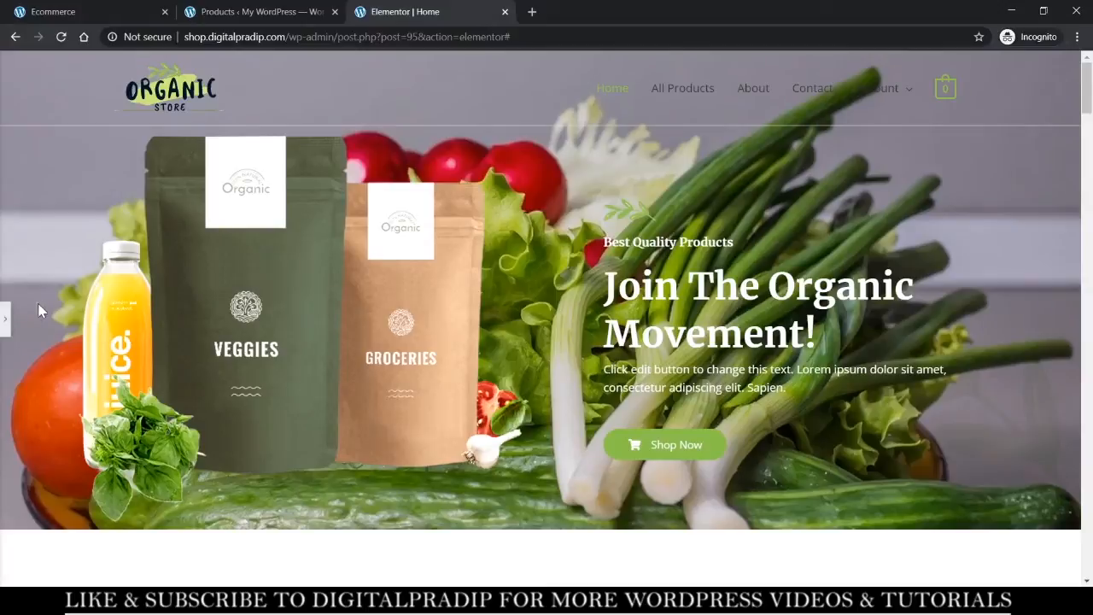
Open the Transparent Header settings under Header in the theme Customizer.
left_click(5, 315)
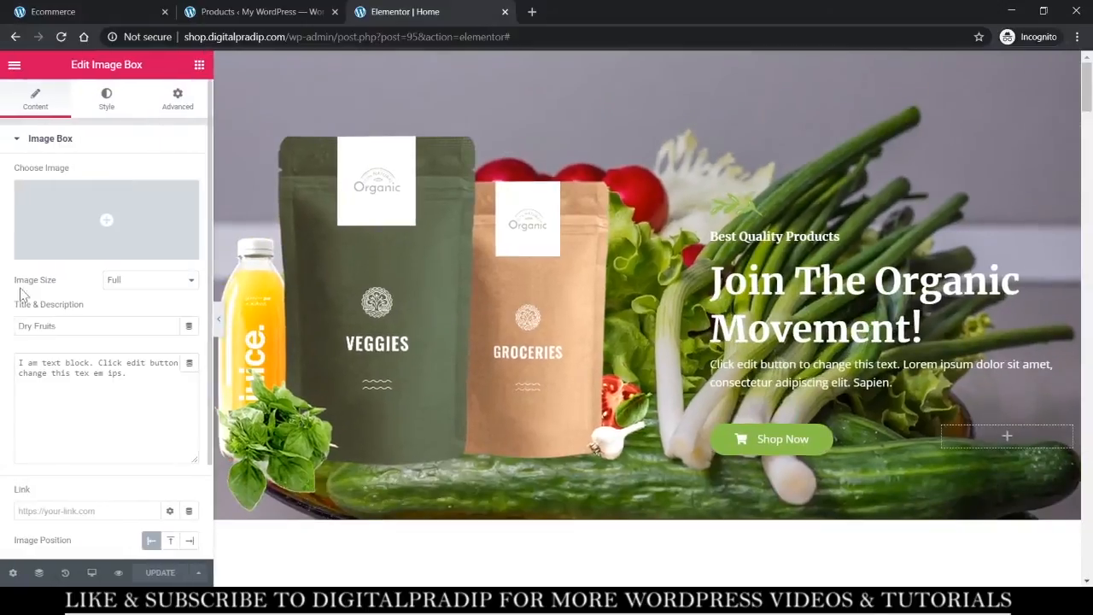
left_click(14, 67)
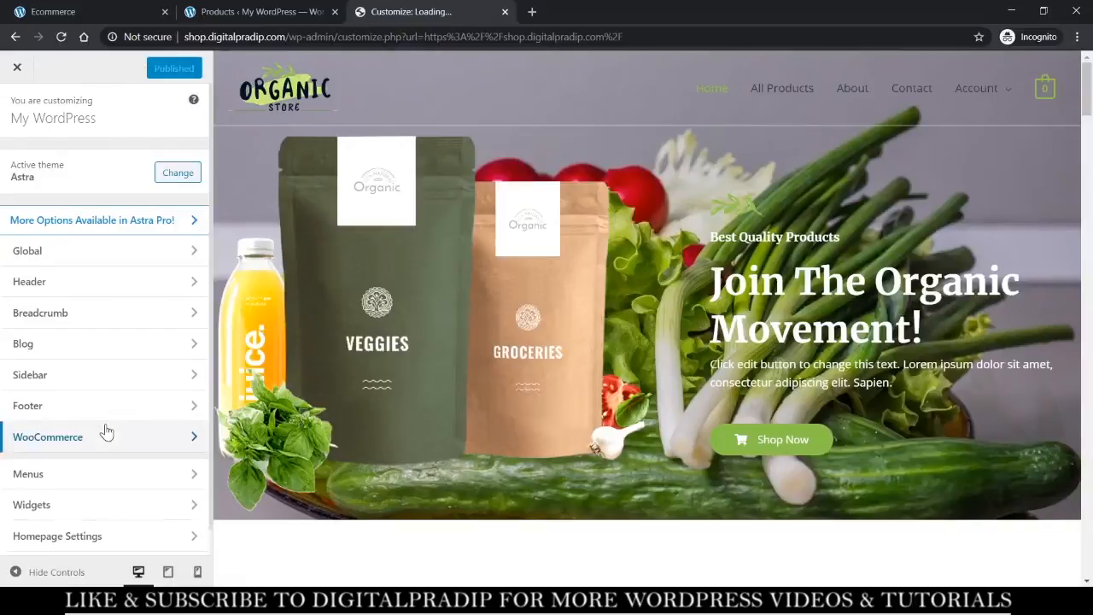
scroll(105, 430, "down", 1)
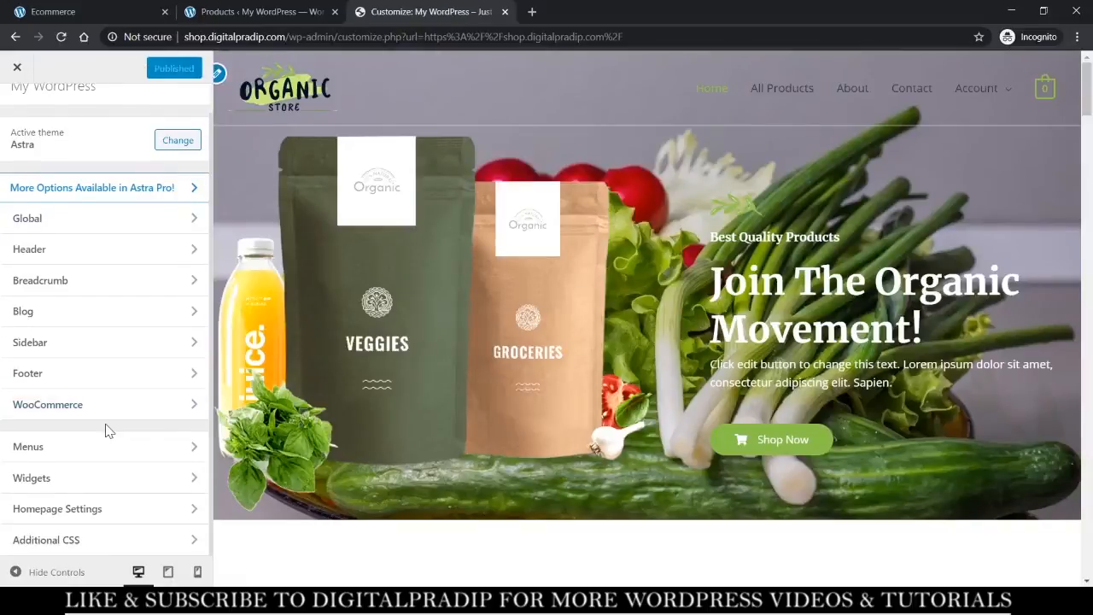
left_click(146, 254)
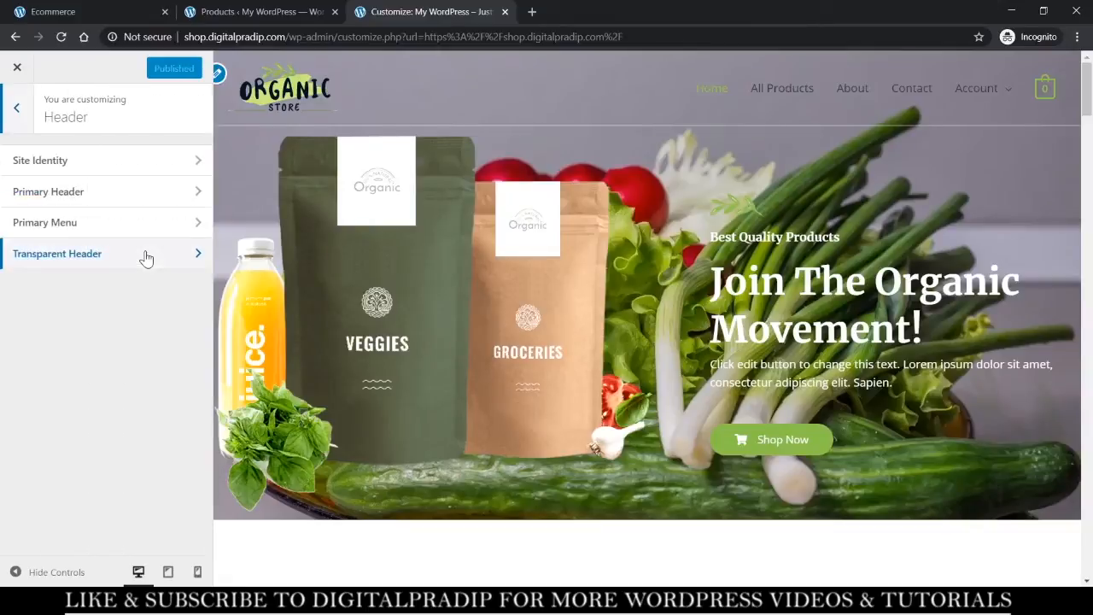
left_click(146, 256)
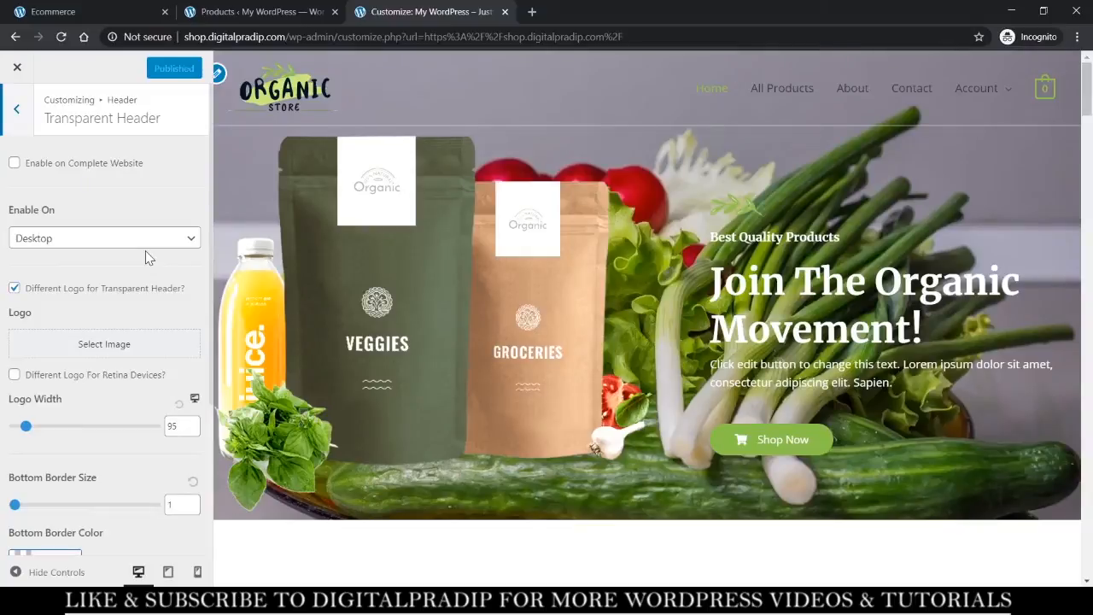
Darken the transparent header's normal menu link/text color to a near-black shade.
scroll(146, 257, "down", 5)
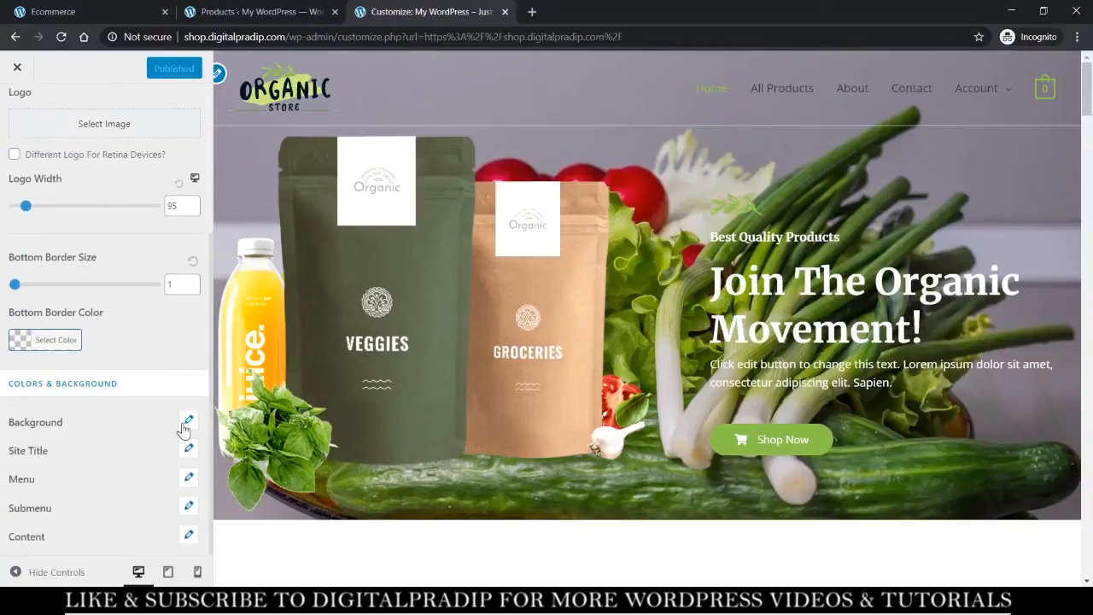
left_click(188, 479)
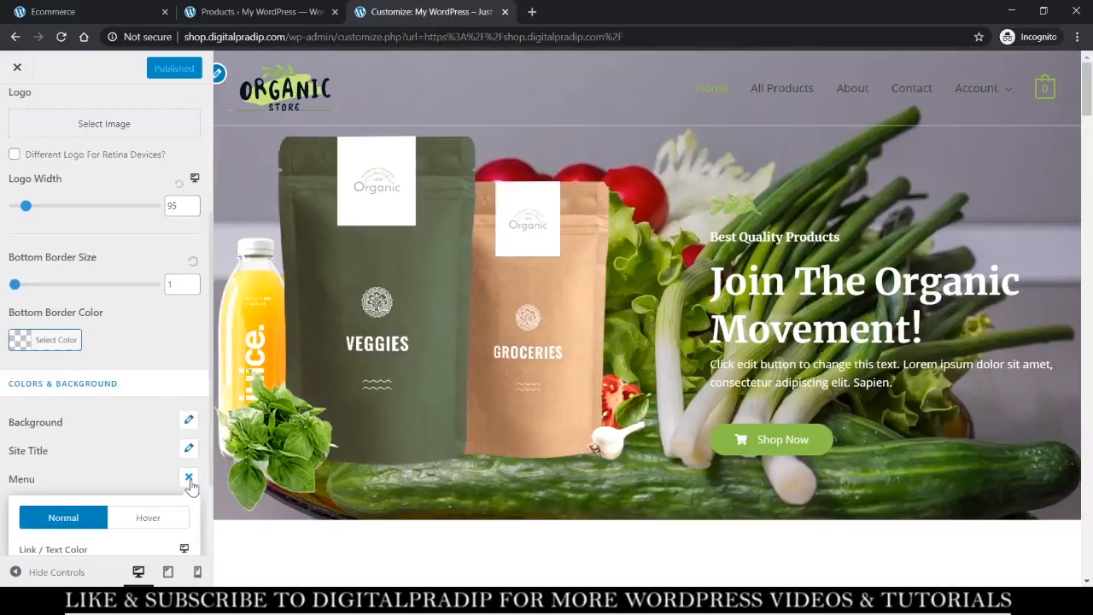
scroll(139, 488, "down", 2)
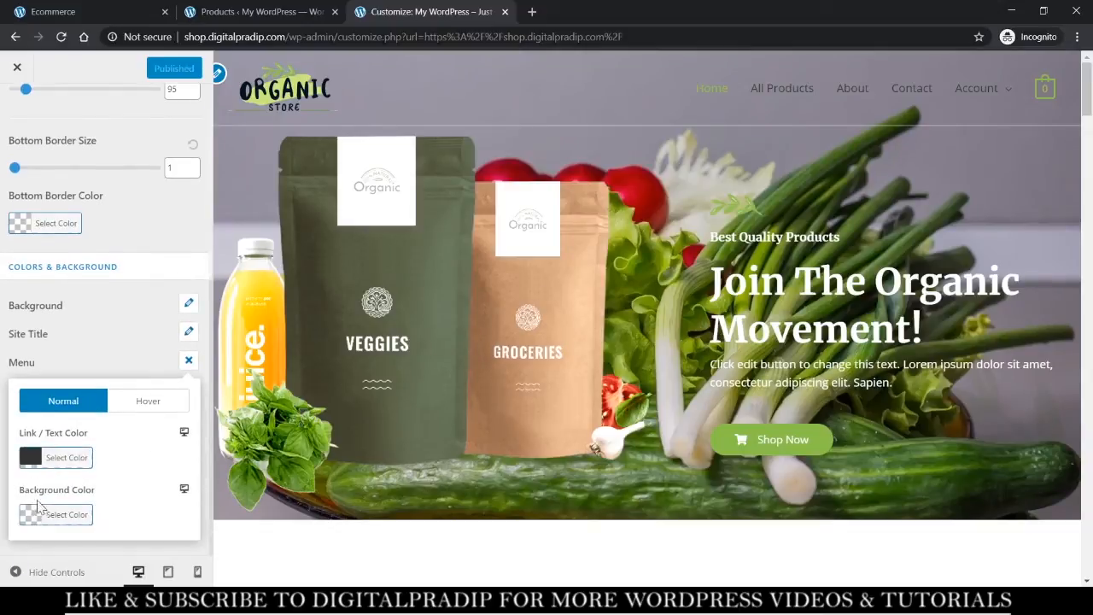
left_click(42, 457)
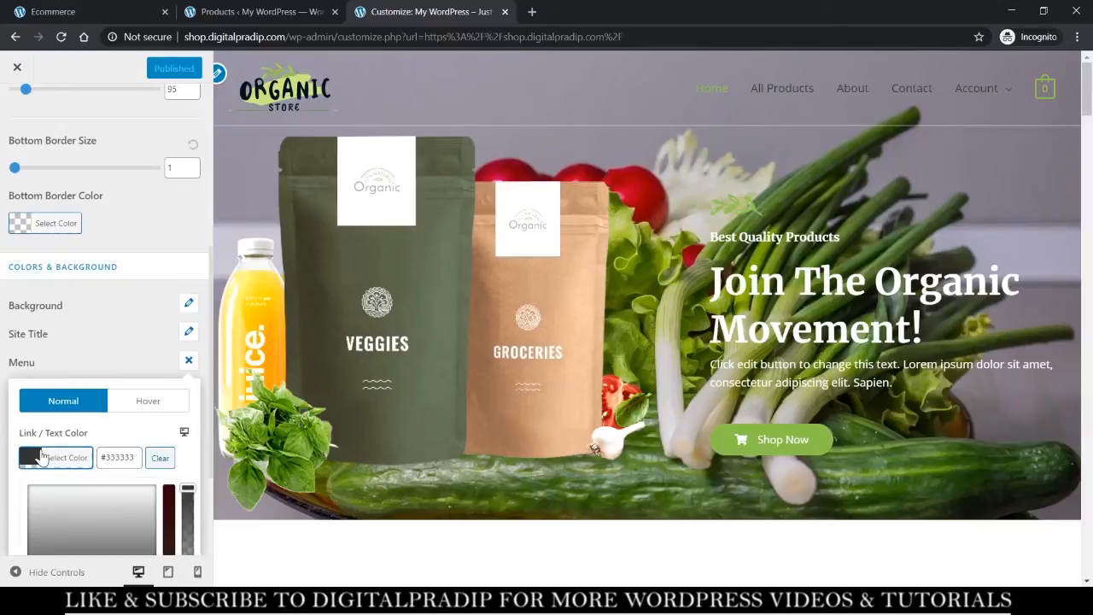
scroll(92, 406, "down", 2)
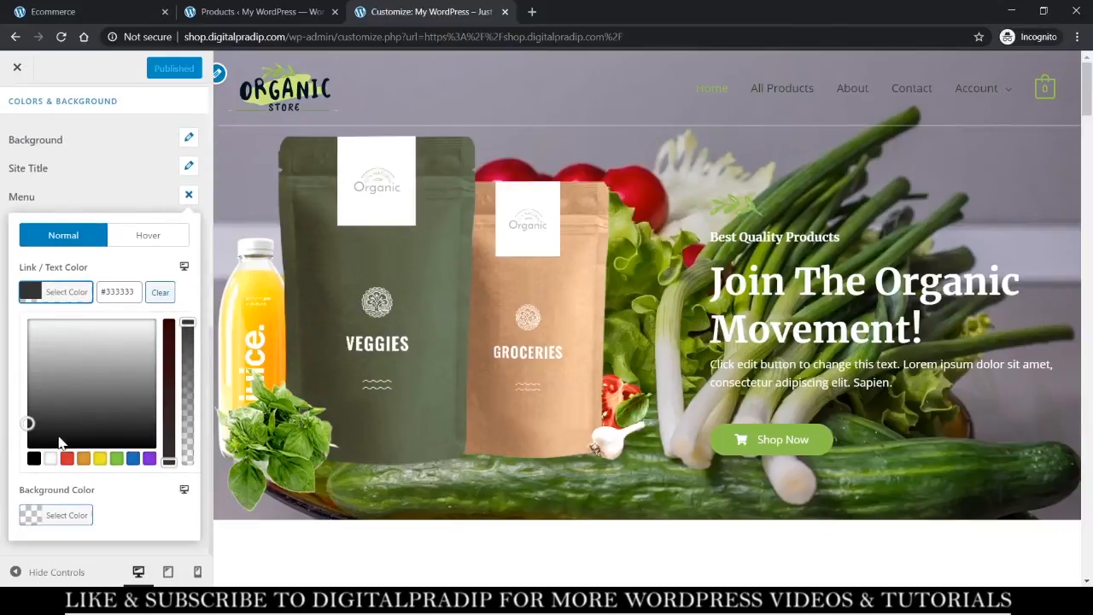
left_click(60, 441)
left_click(2, 467)
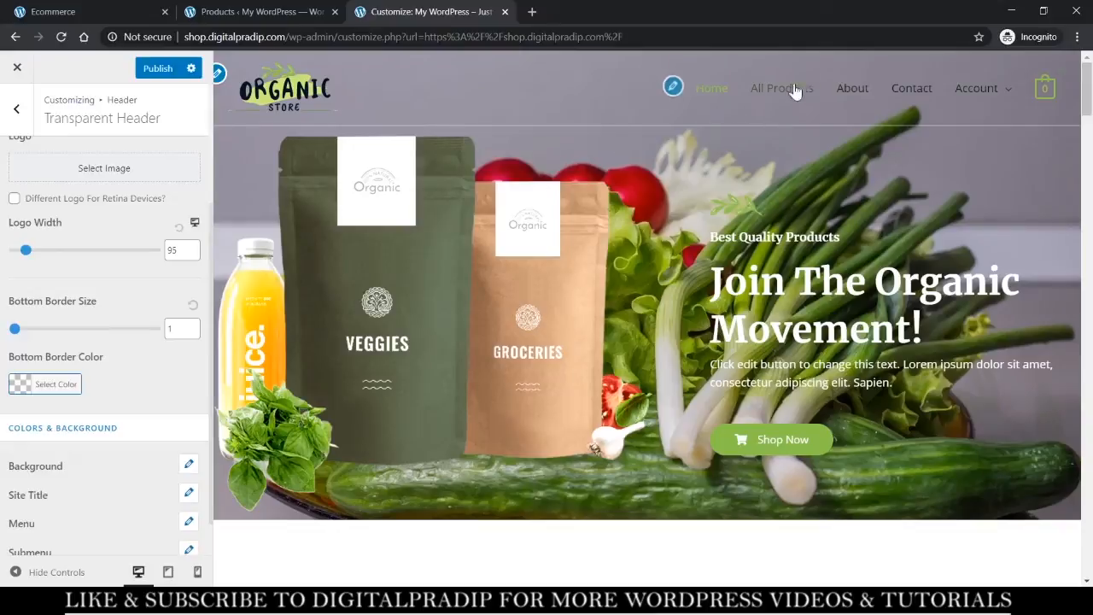
Set the transparent header's background overlay color to white (#ffffff).
scroll(51, 418, "down", 1)
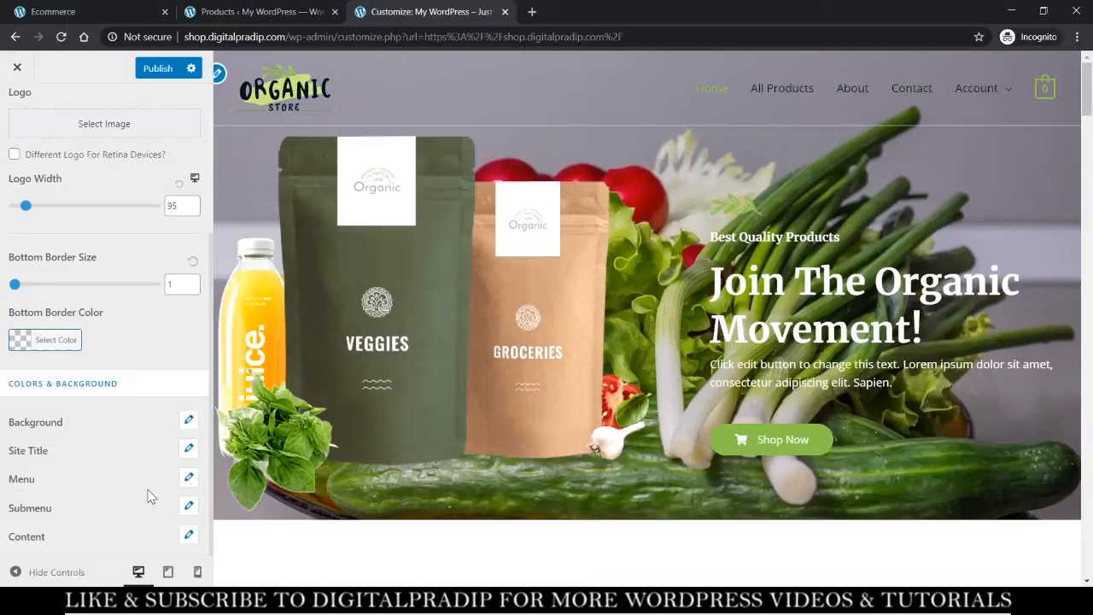
left_click(189, 422)
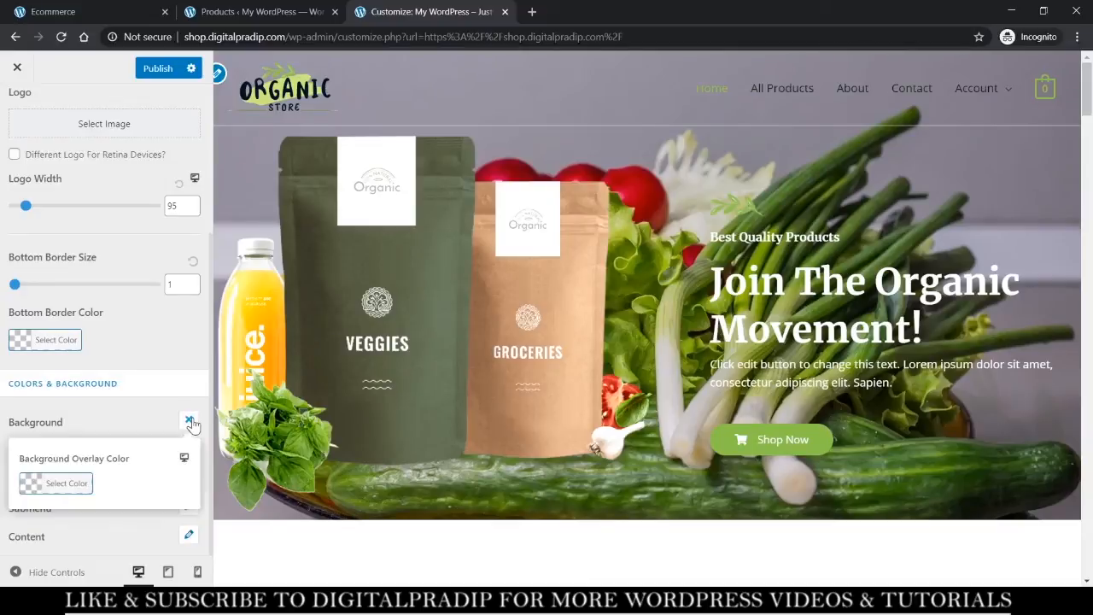
left_click(55, 483)
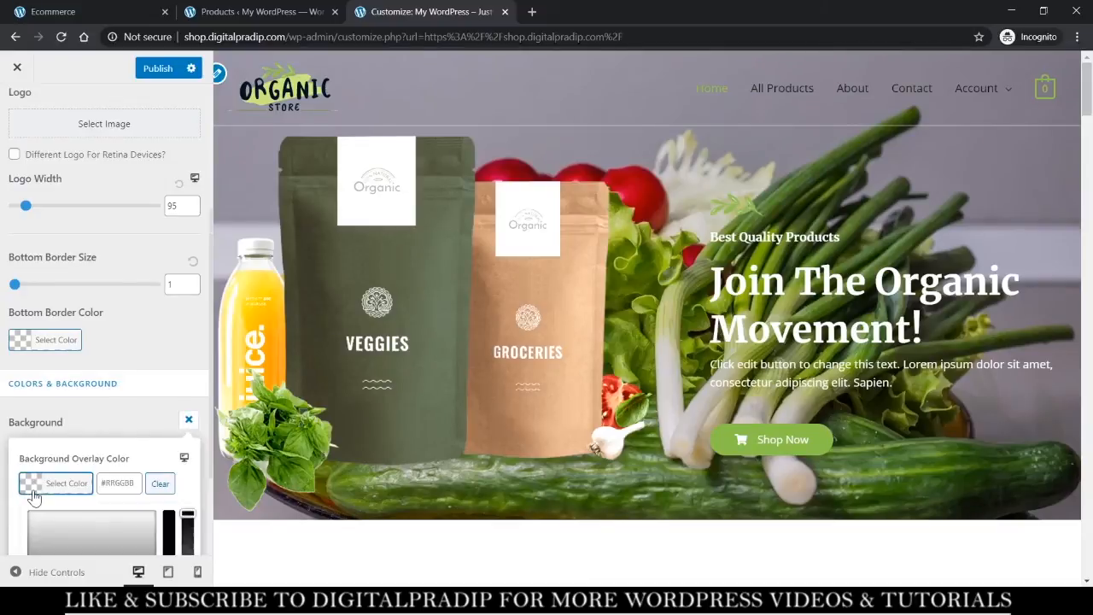
scroll(118, 483, "down", 2)
left_click(27, 375)
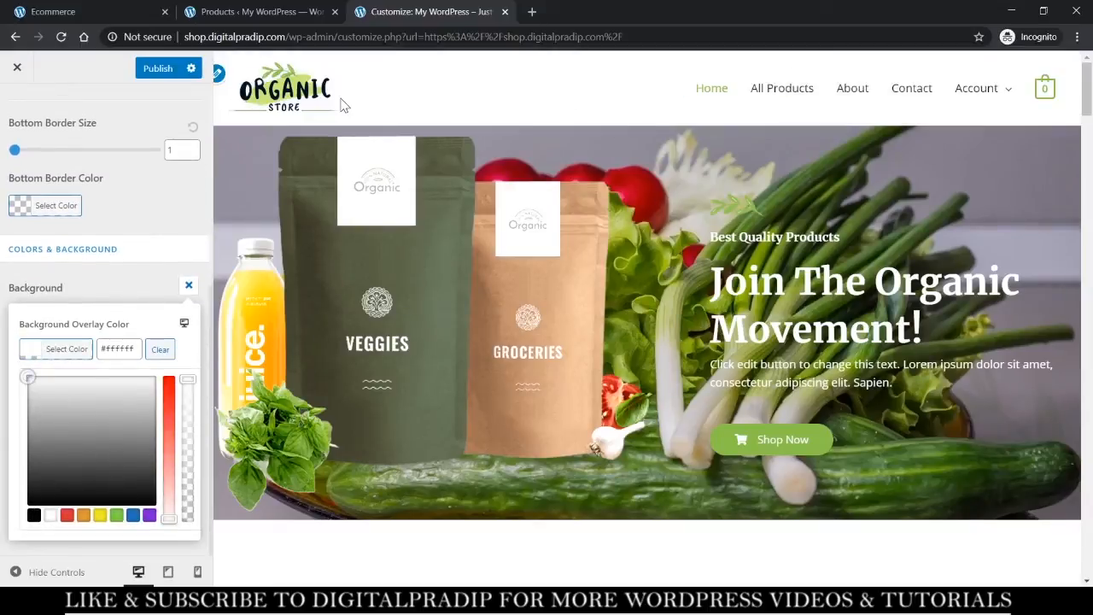
left_click(142, 294)
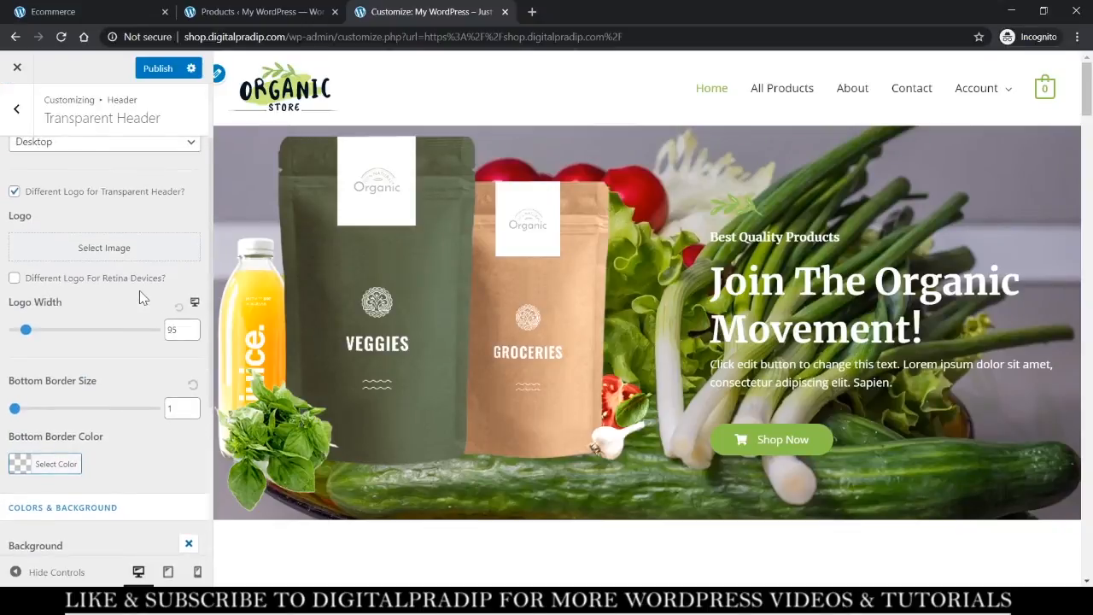
Enable the transparent header on the complete website and publish the Customizer changes.
scroll(142, 297, "up", 1)
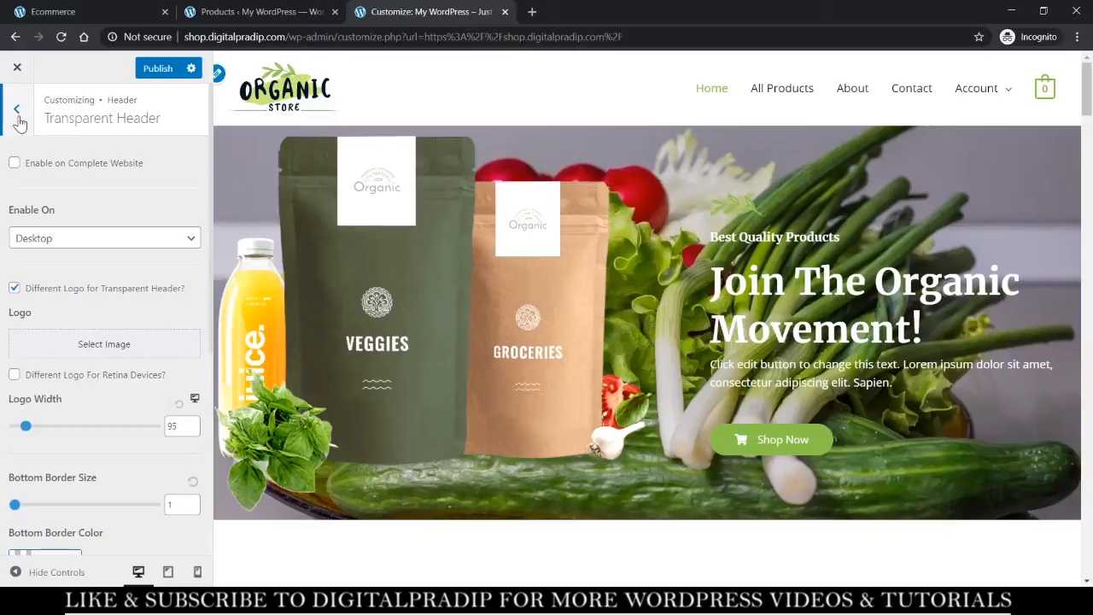
left_click(15, 163)
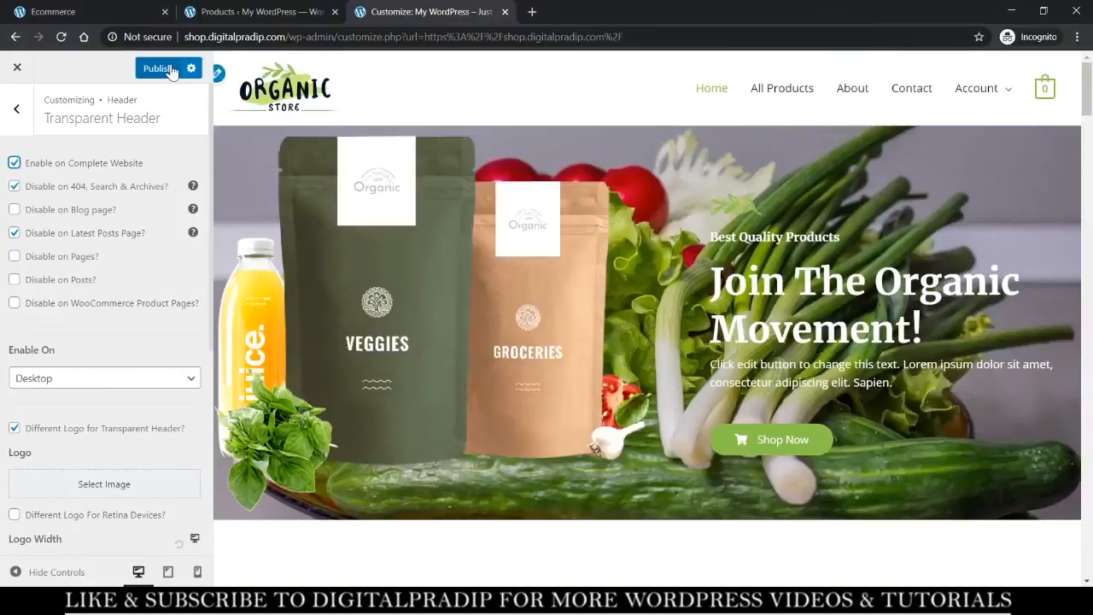
left_click(172, 70)
Look through the Primary Menu's submenu and mobile menu settings, and close the Customizer to view the live site.
left_click(14, 113)
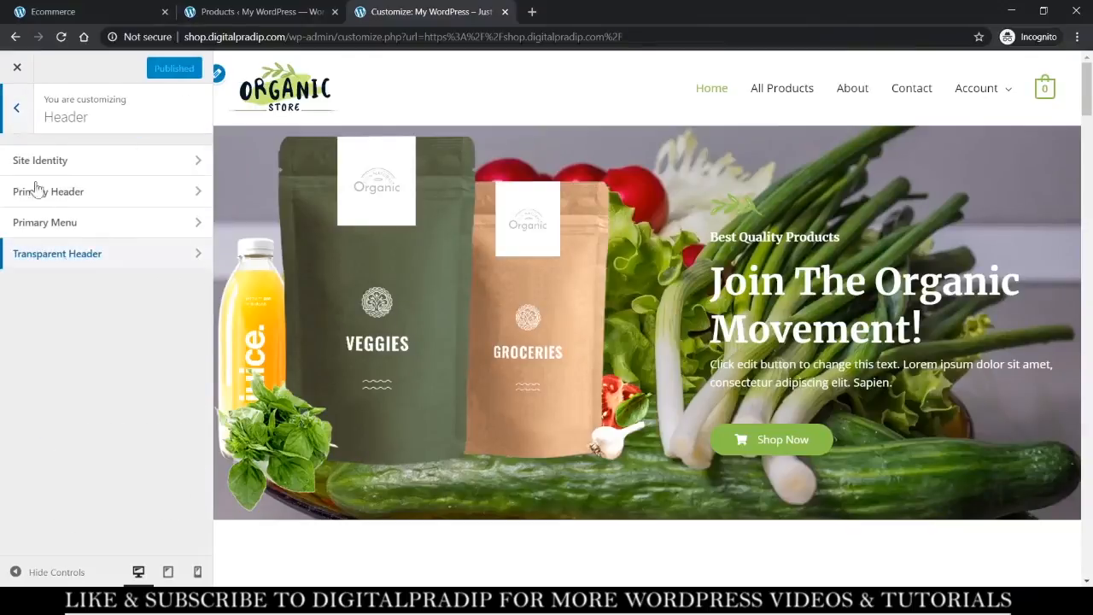
left_click(113, 233)
scroll(117, 241, "down", 5)
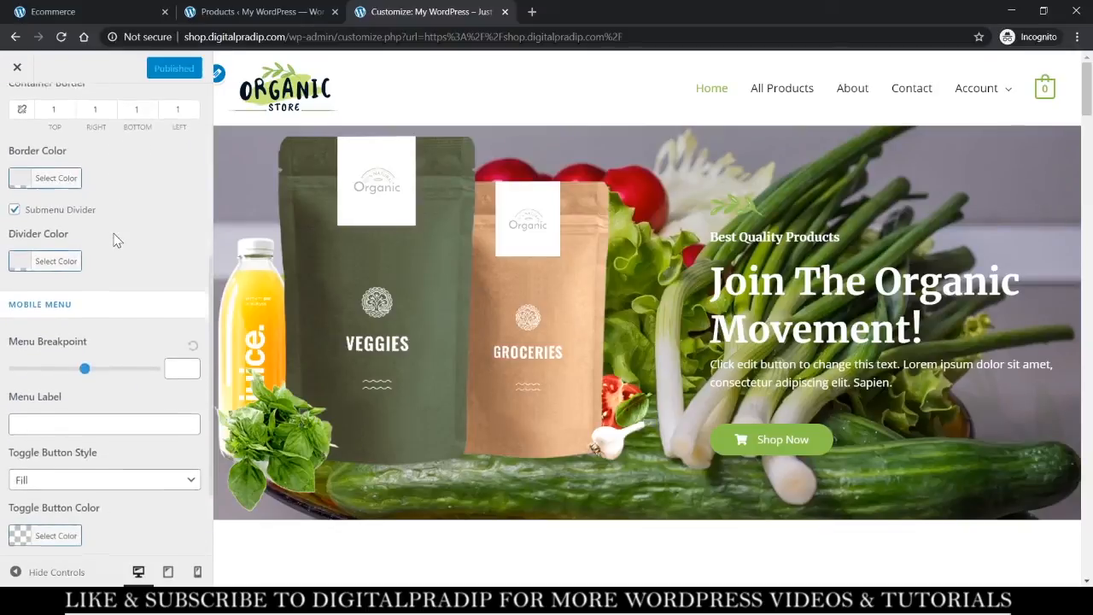
left_click(16, 68)
scroll(133, 177, "up", 5)
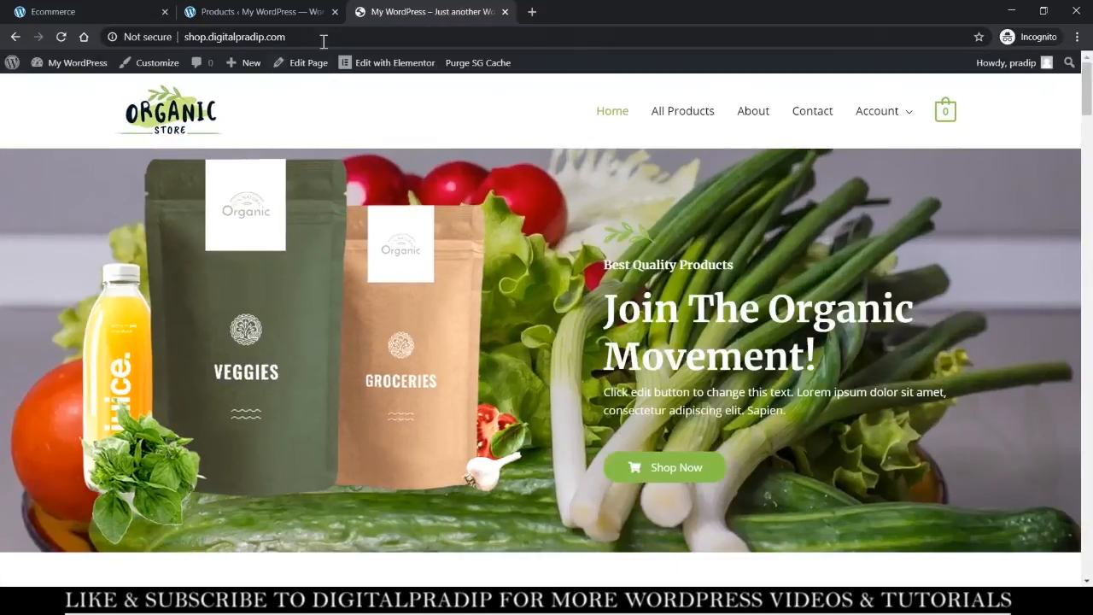
Reopen the Customizer and look through the Homepage Settings and WooCommerce sections for the navigation options.
left_click(163, 73)
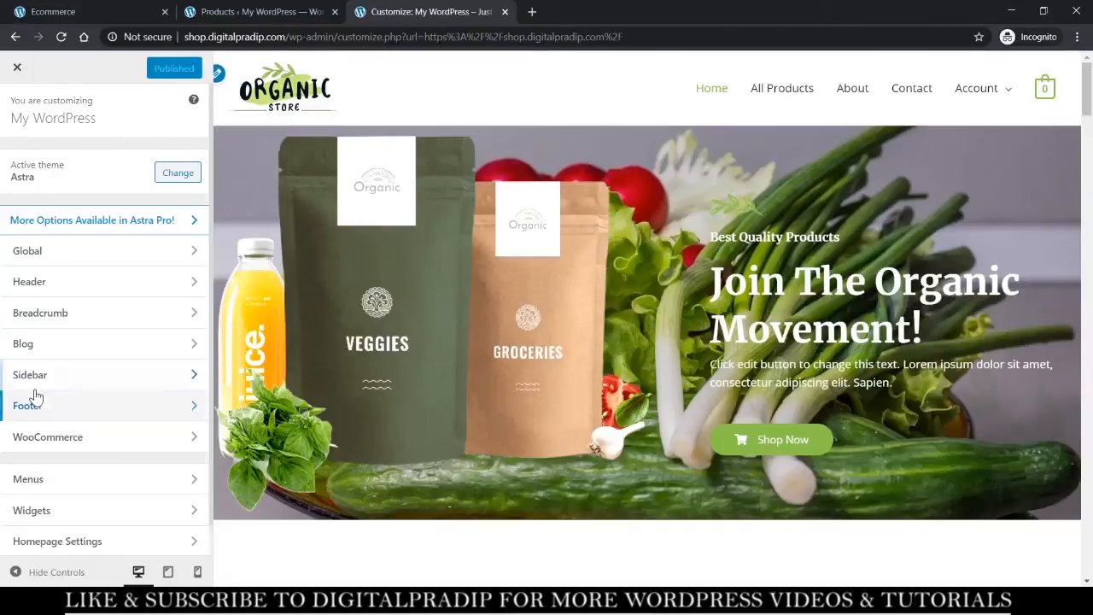
scroll(32, 398, "down", 1)
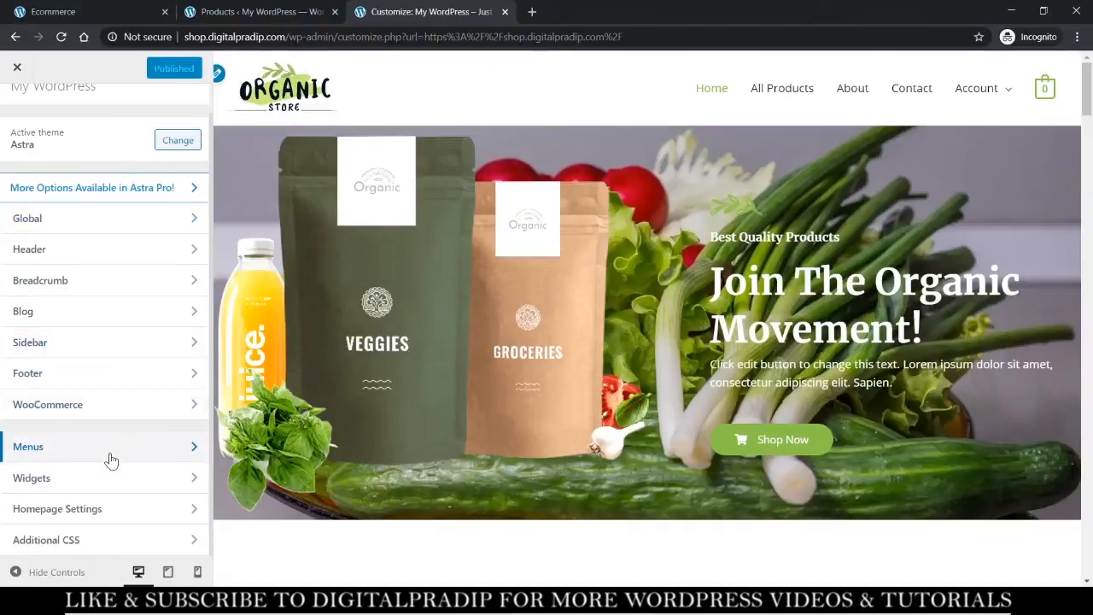
left_click(115, 523)
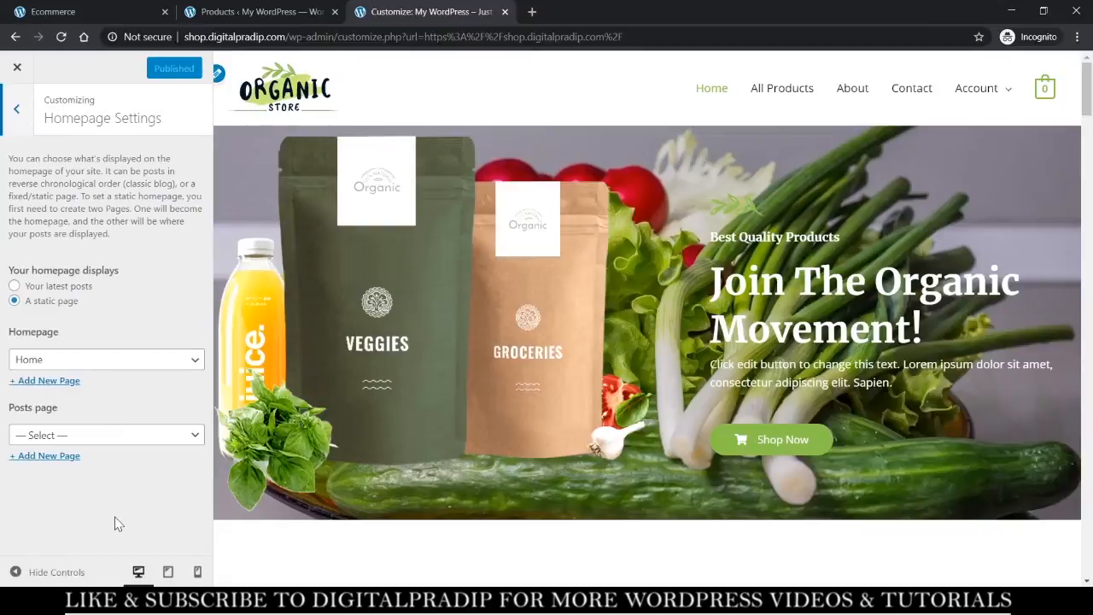
left_click(6, 105)
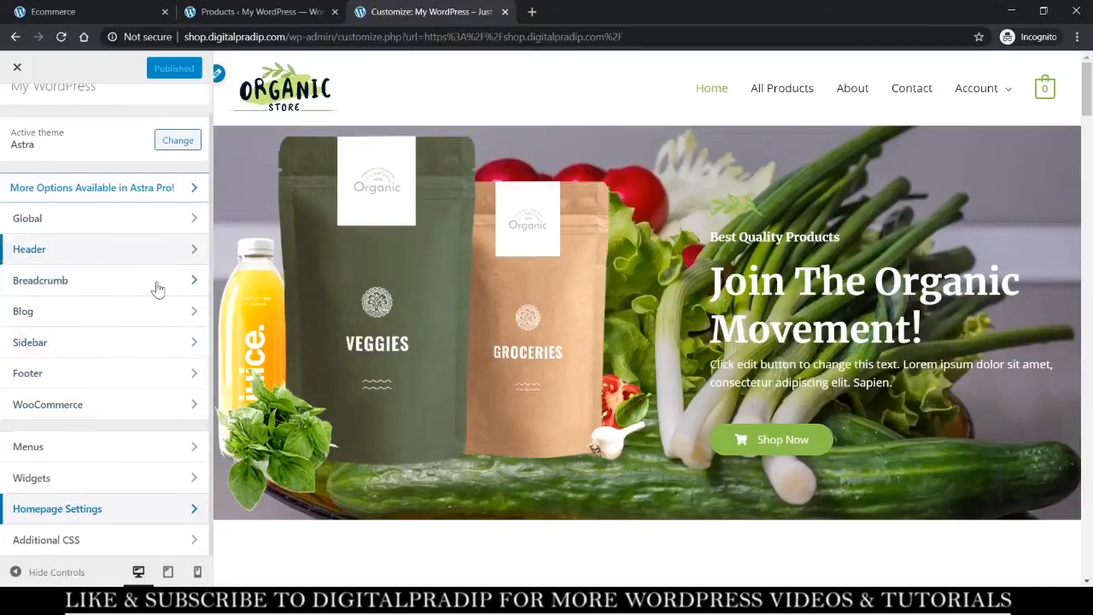
left_click(165, 402)
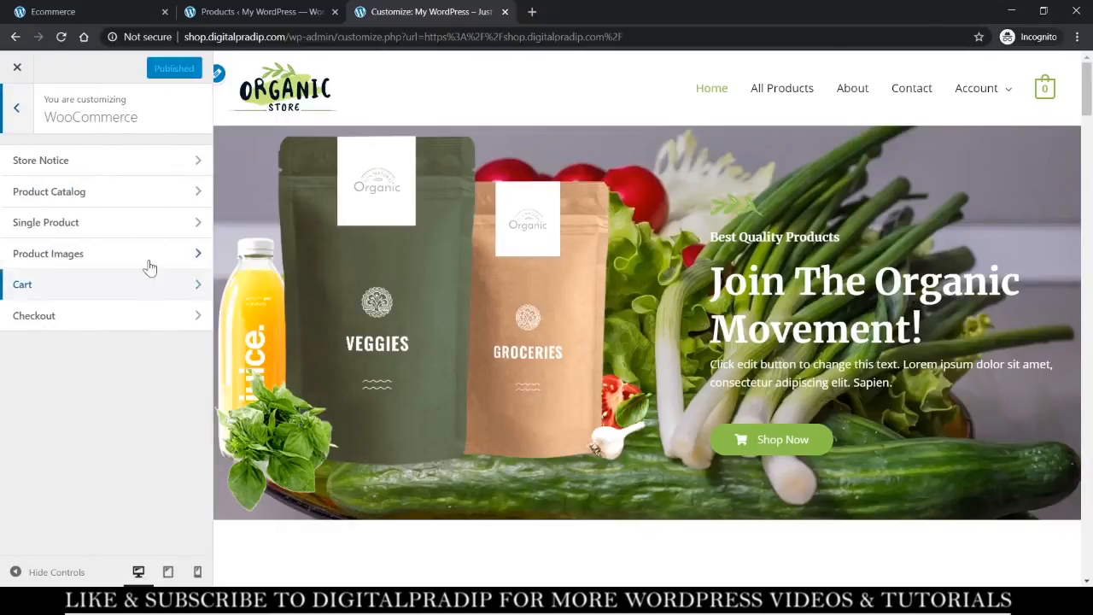
left_click(14, 113)
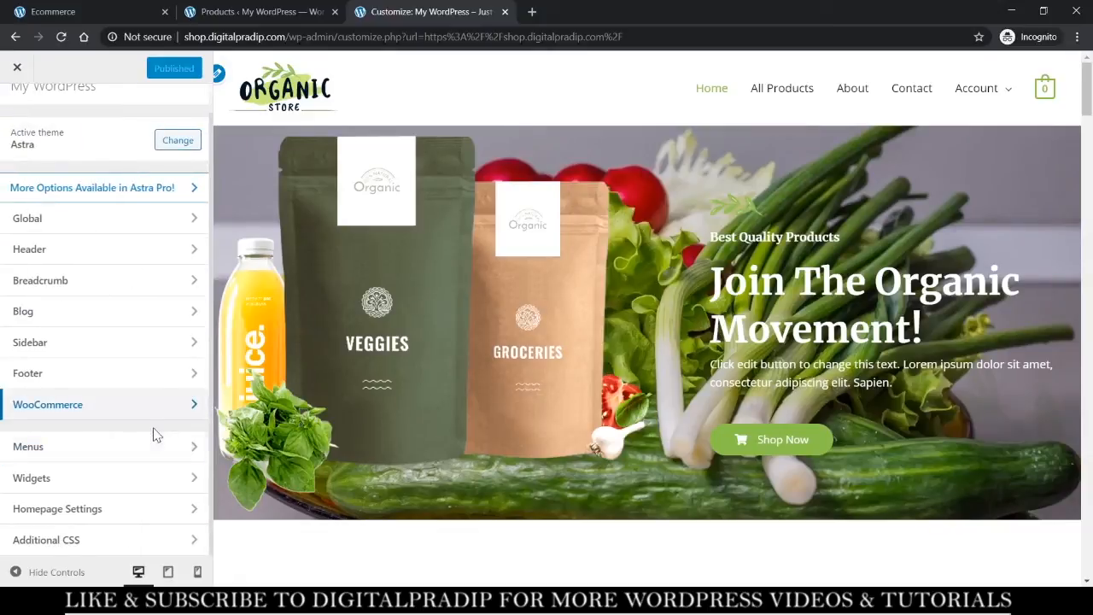
Examine the Primary Menu options and the Transparent Header's menu colors for a way to edit the menu items.
left_click(673, 88)
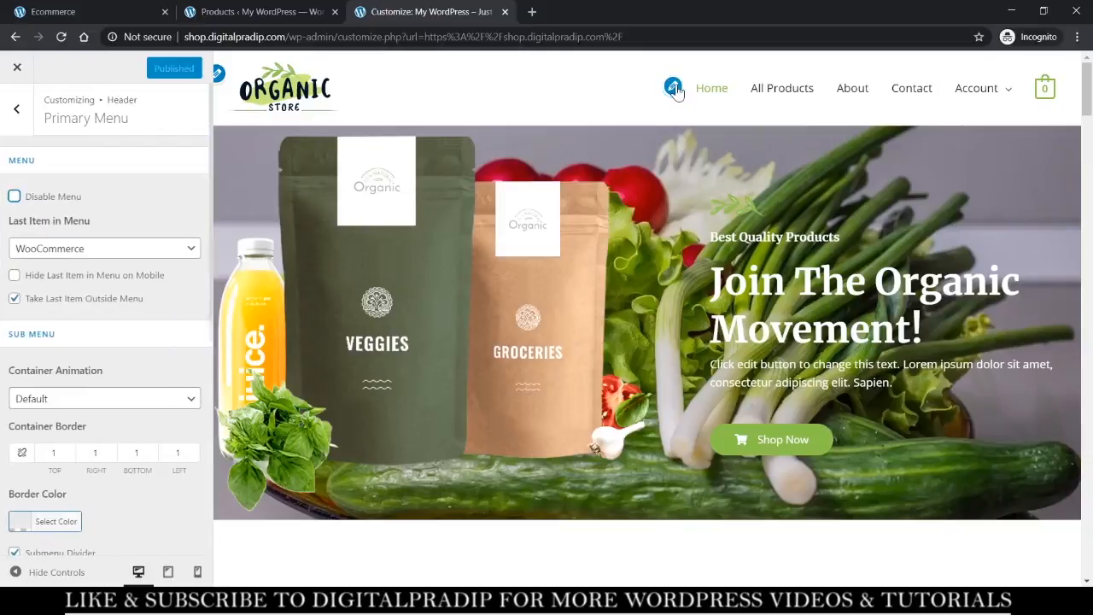
scroll(39, 333, "down", 5)
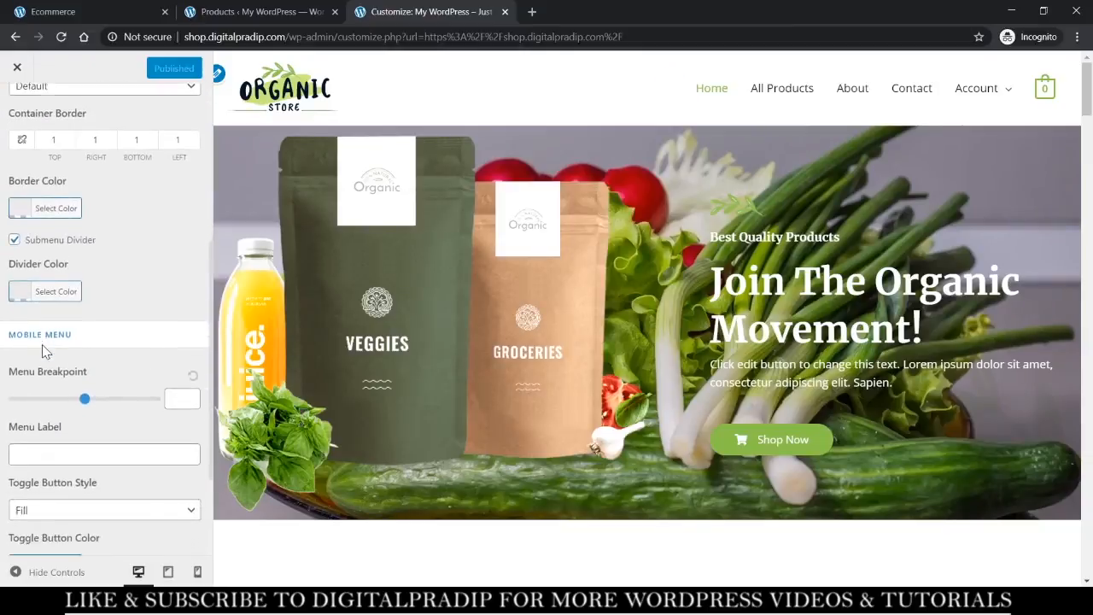
scroll(44, 350, "up", 5)
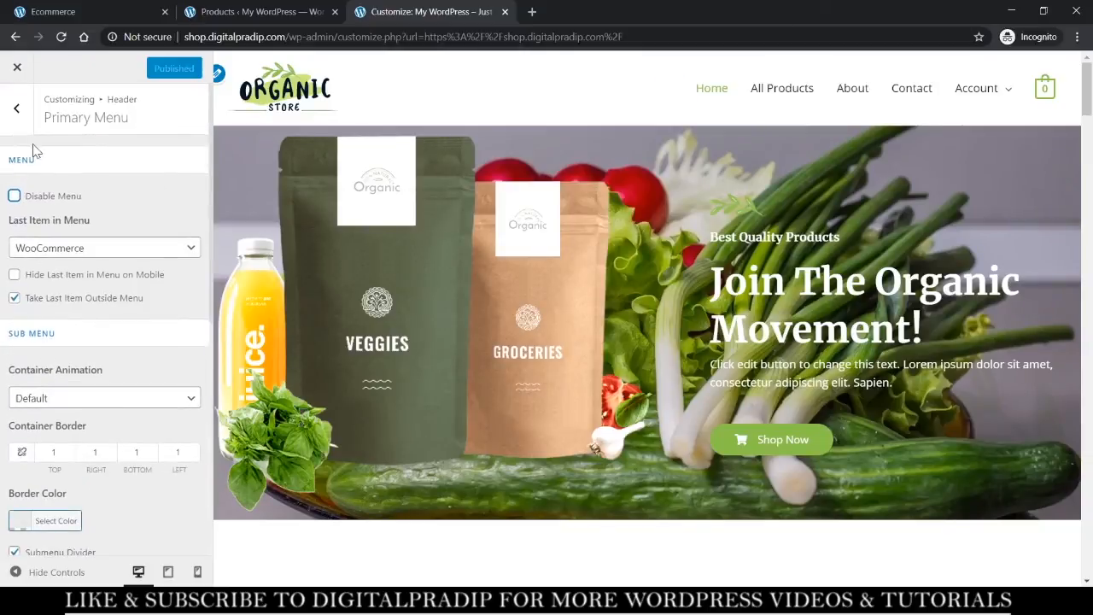
left_click(17, 108)
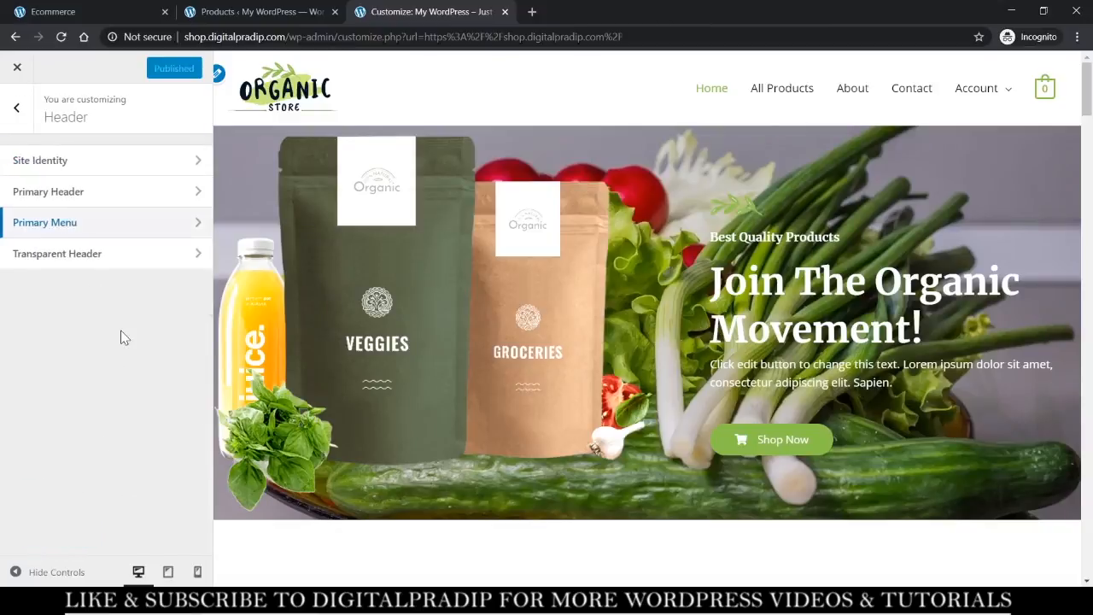
left_click(163, 254)
scroll(149, 341, "down", 3)
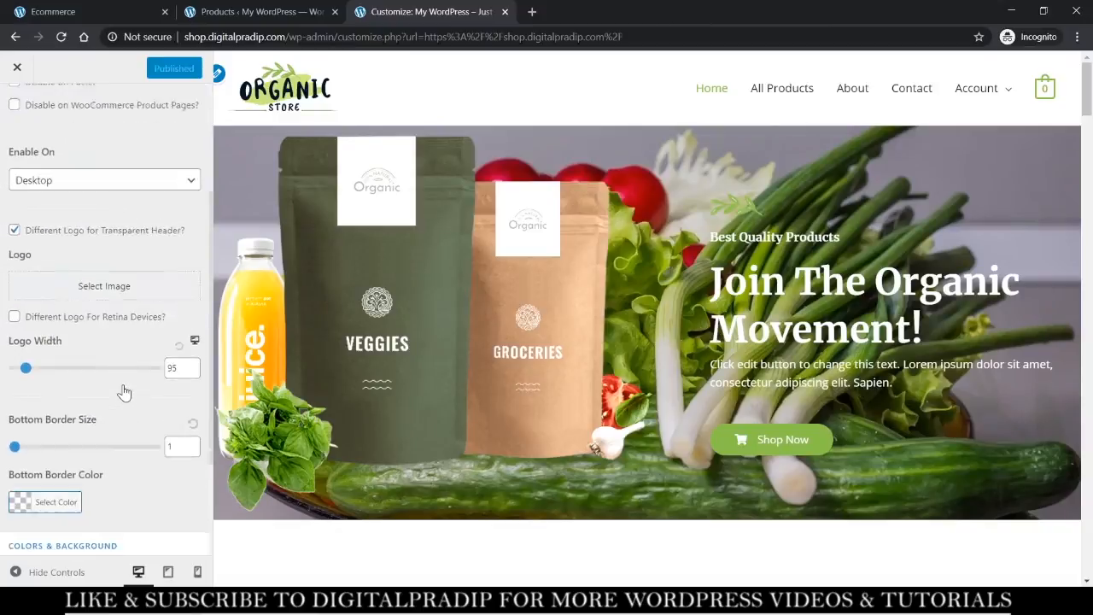
scroll(124, 391, "down", 3)
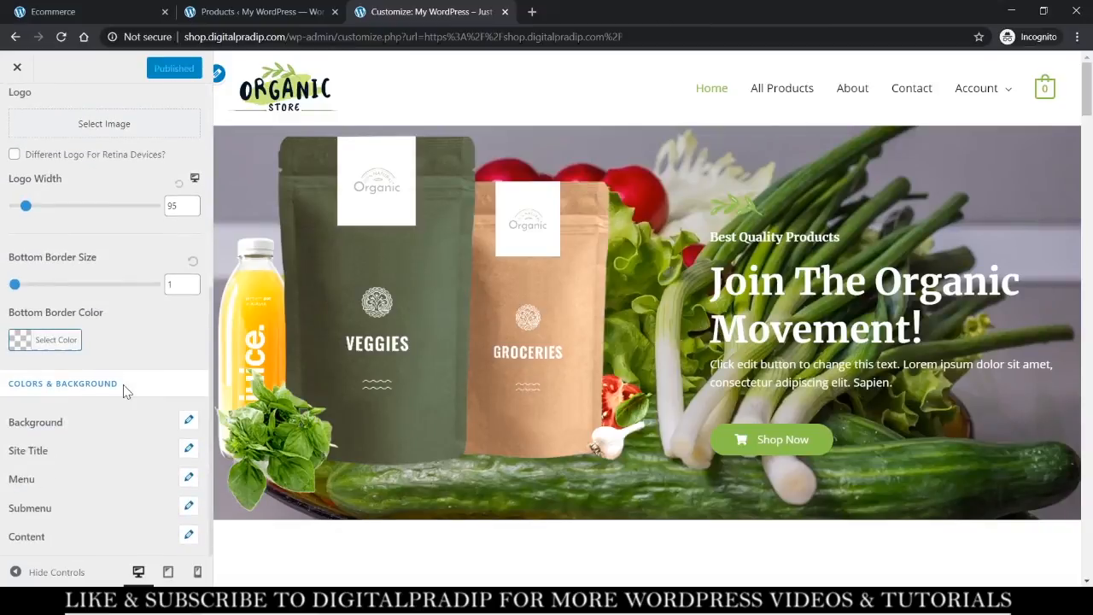
left_click(189, 478)
scroll(97, 461, "down", 2)
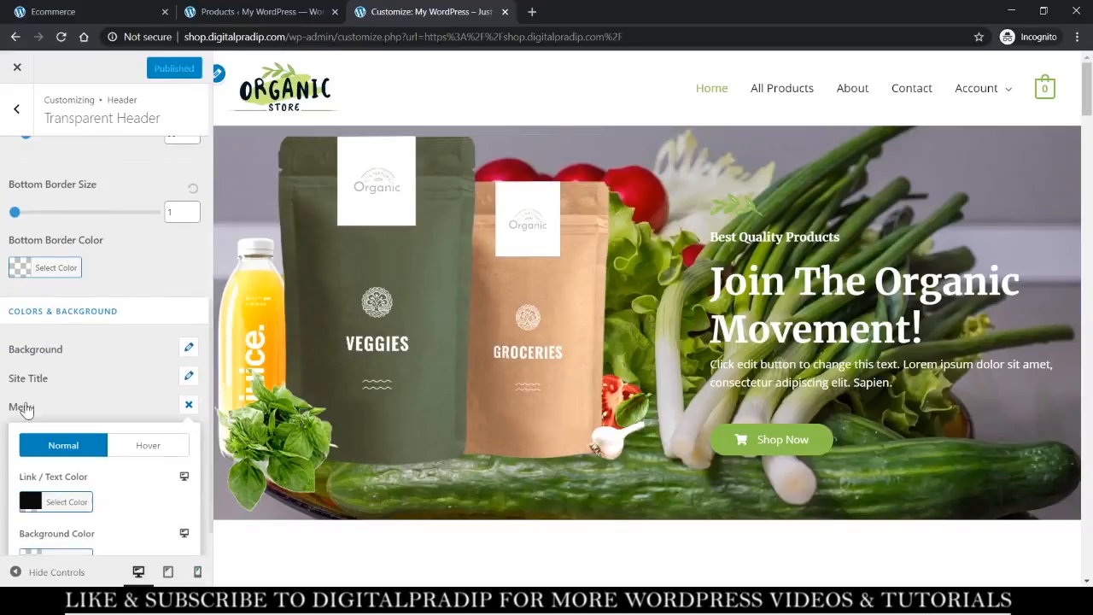
left_click(26, 408)
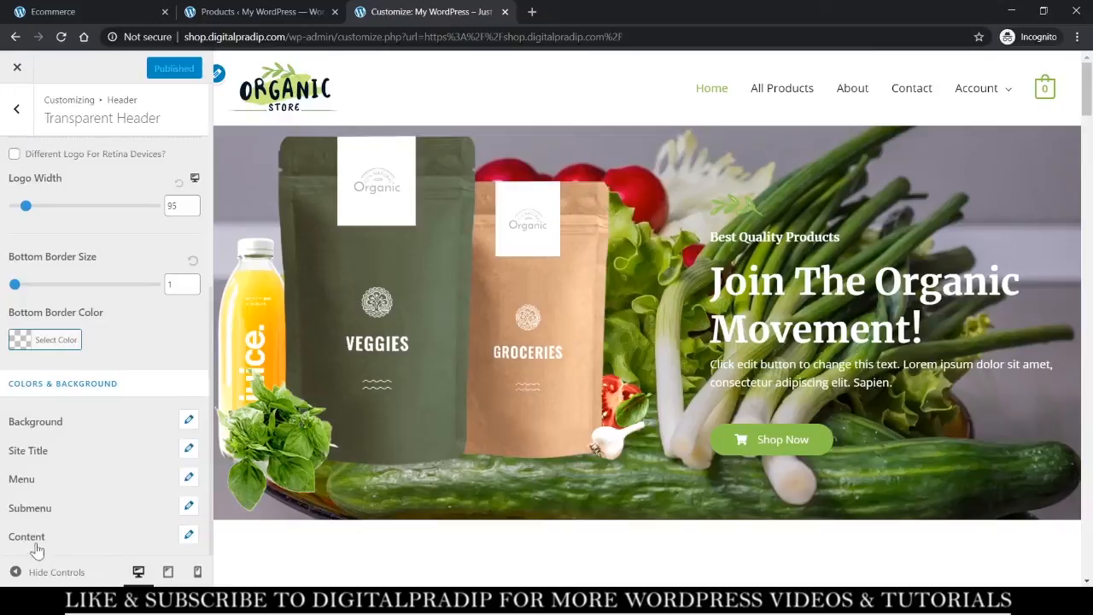
scroll(116, 333, "up", 5)
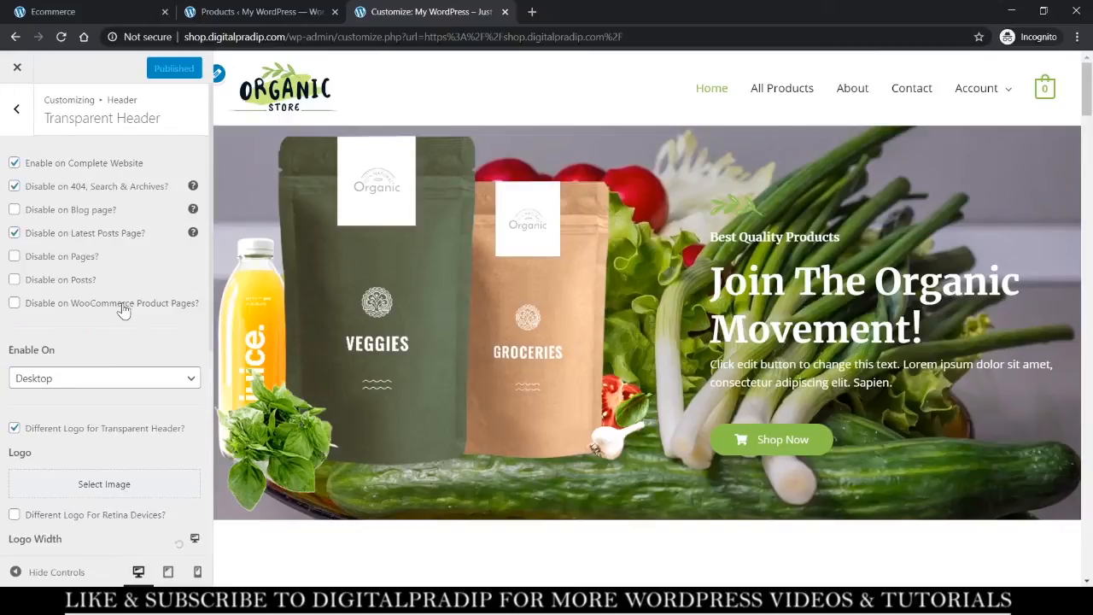
left_click(20, 126)
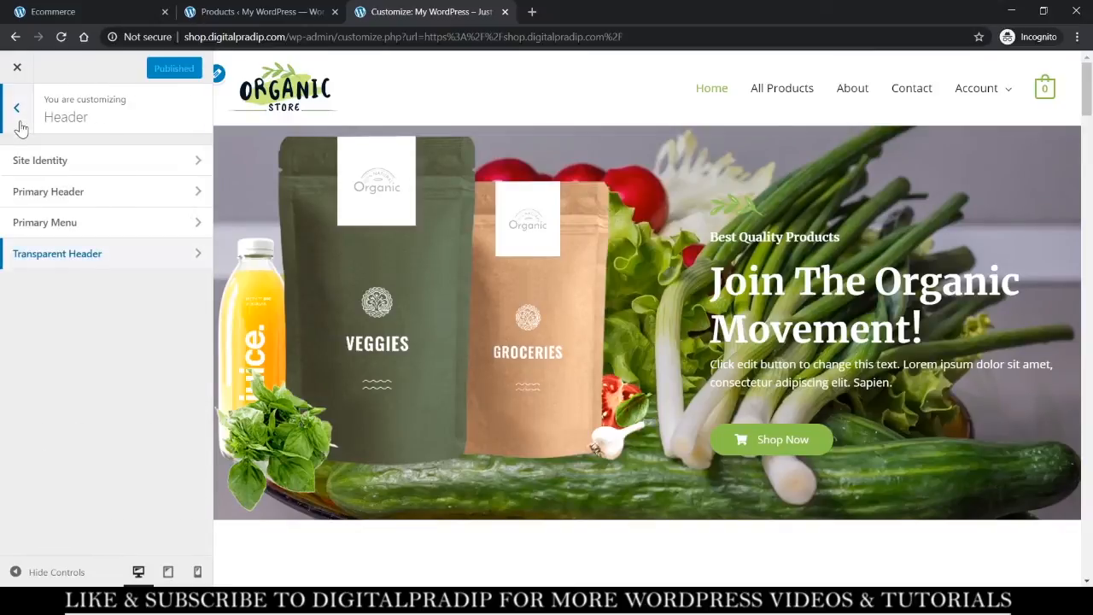
left_click(21, 127)
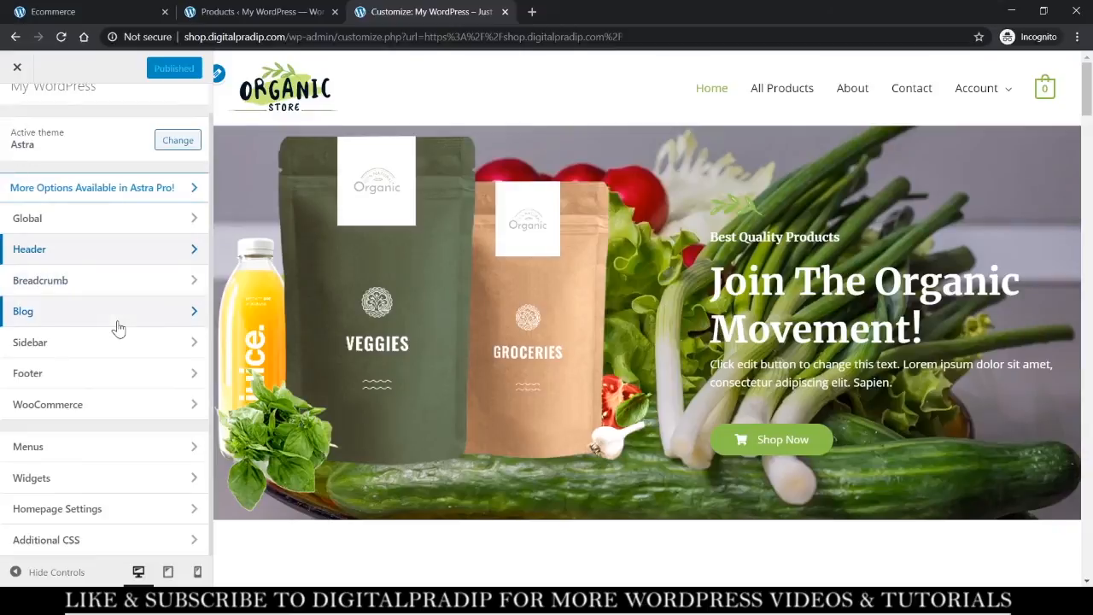
Add the product categories Plants, Vegetables, Fruits, Groceries, Dry Fruits and Juice to the Main Menu.
left_click(122, 448)
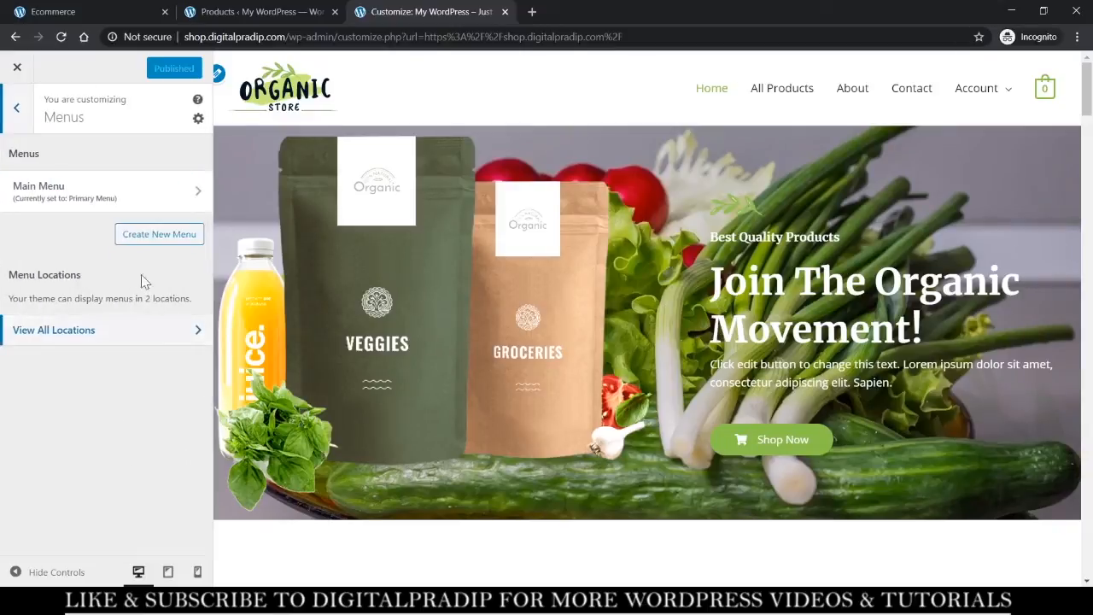
left_click(194, 195)
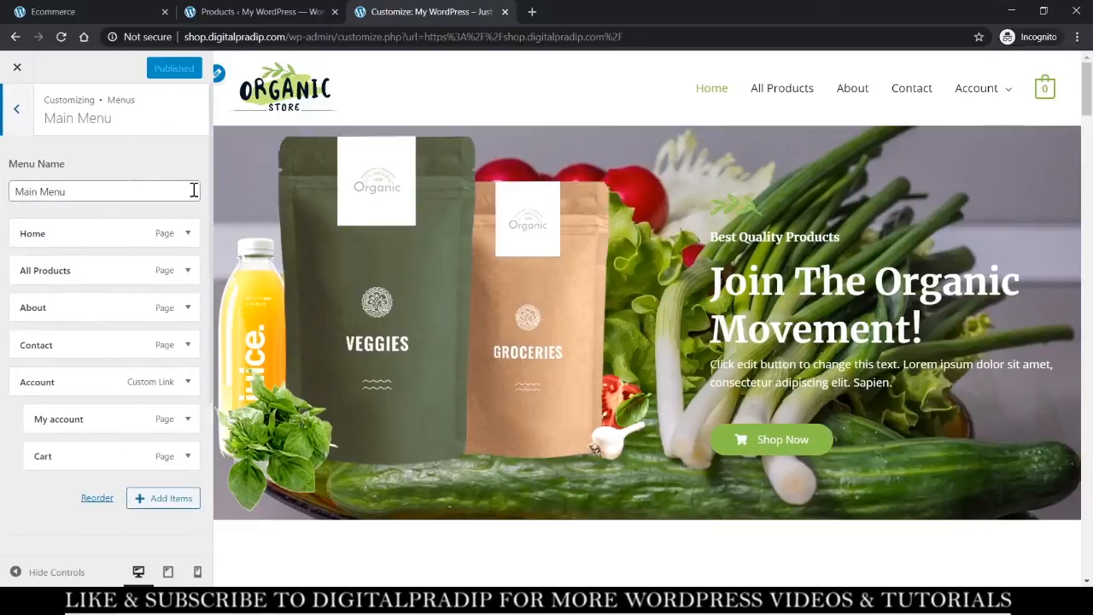
scroll(120, 378, "down", 1)
scroll(120, 378, "down", 2)
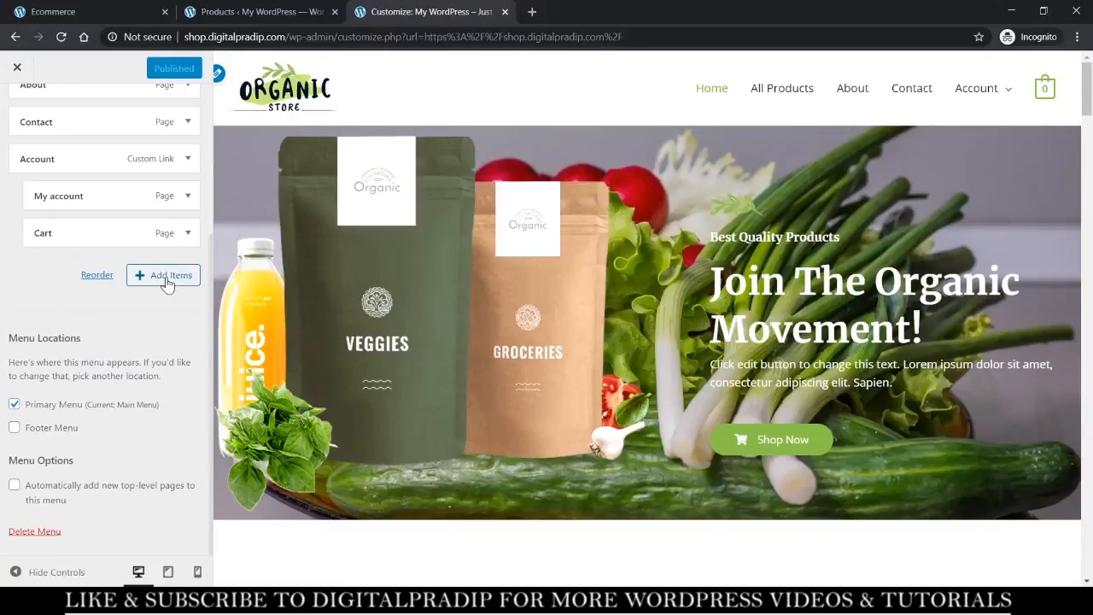
left_click(167, 278)
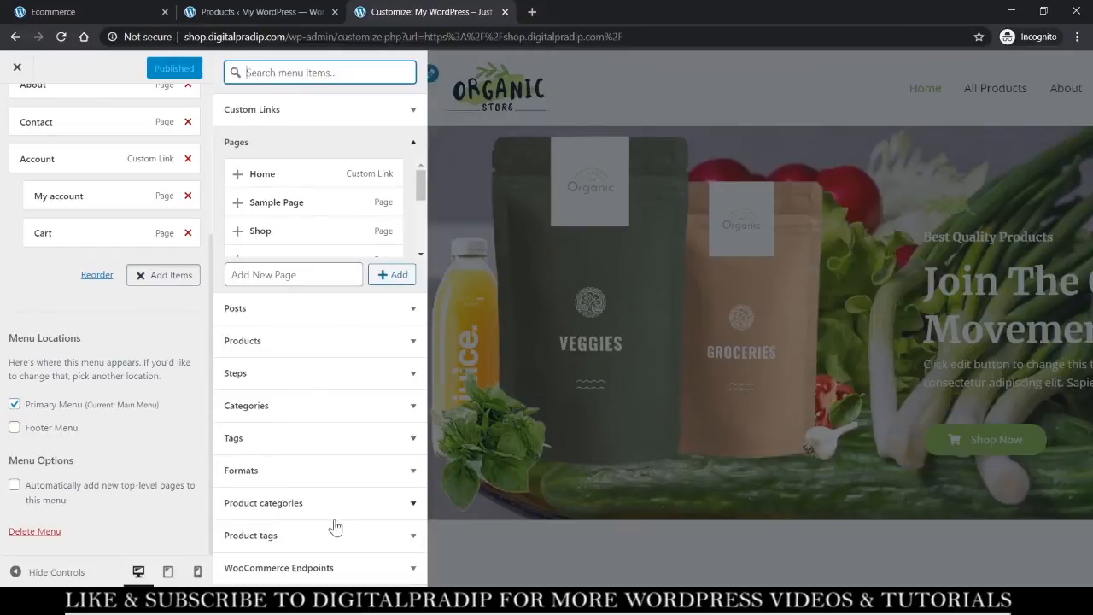
left_click(368, 504)
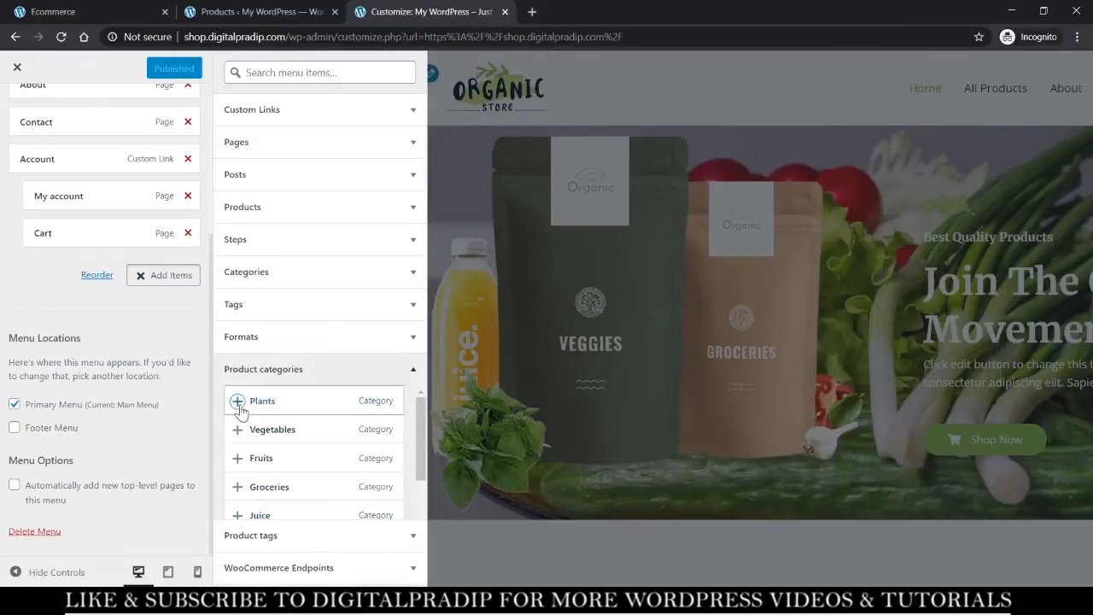
left_click(237, 402)
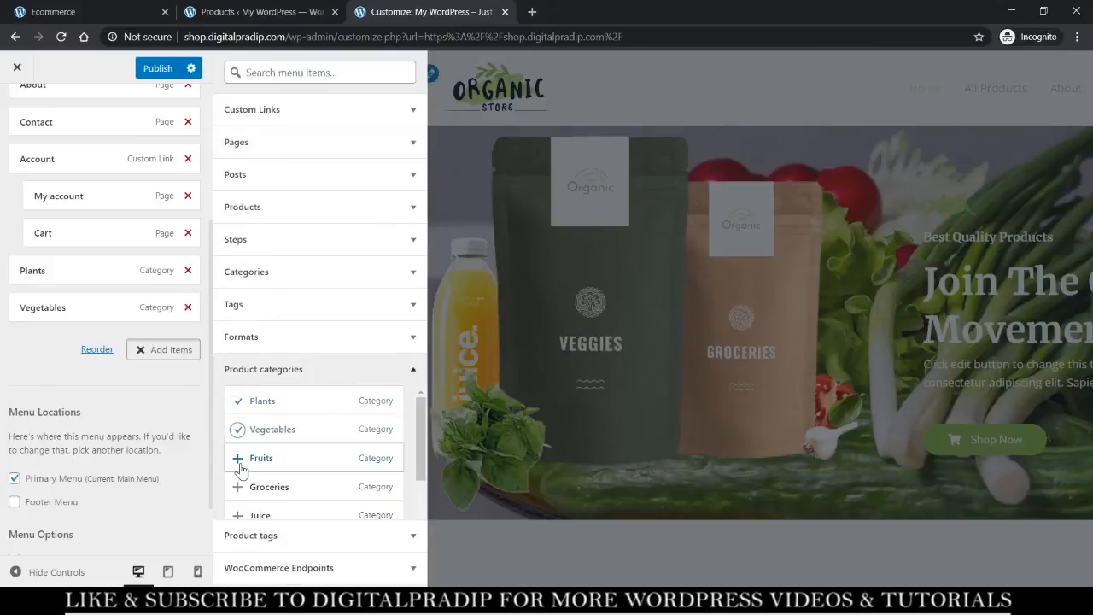
left_click(237, 458)
left_click(237, 486)
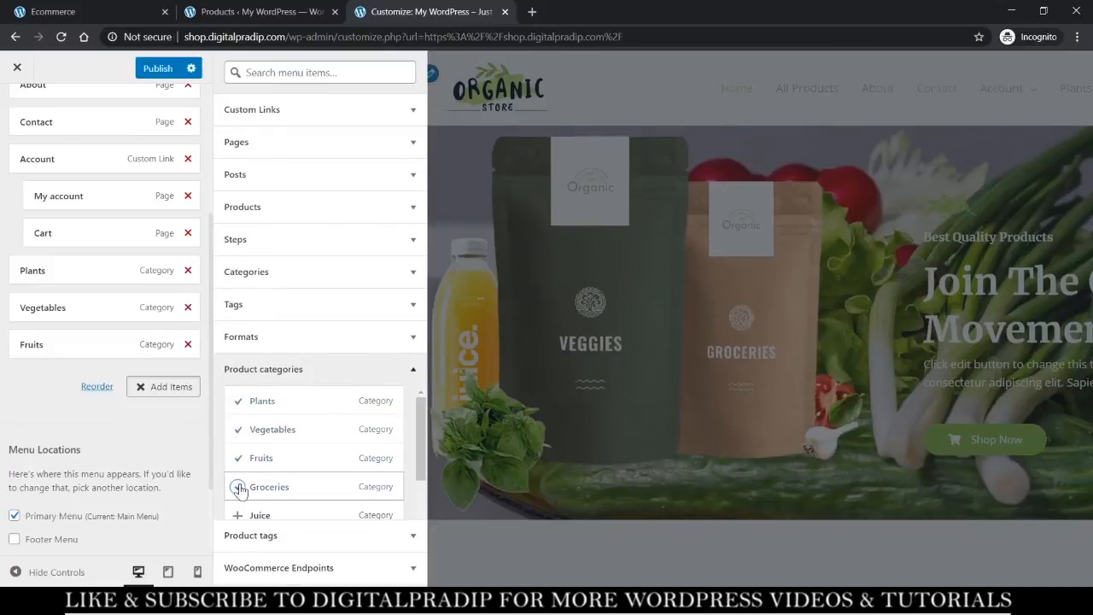
scroll(239, 461, "down", 1)
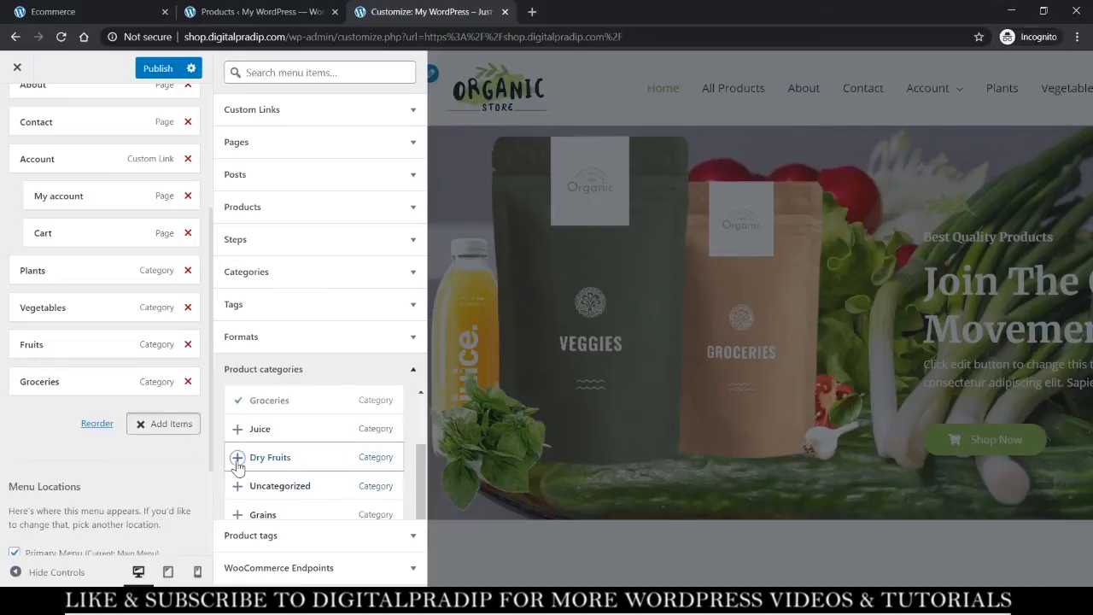
left_click(238, 457)
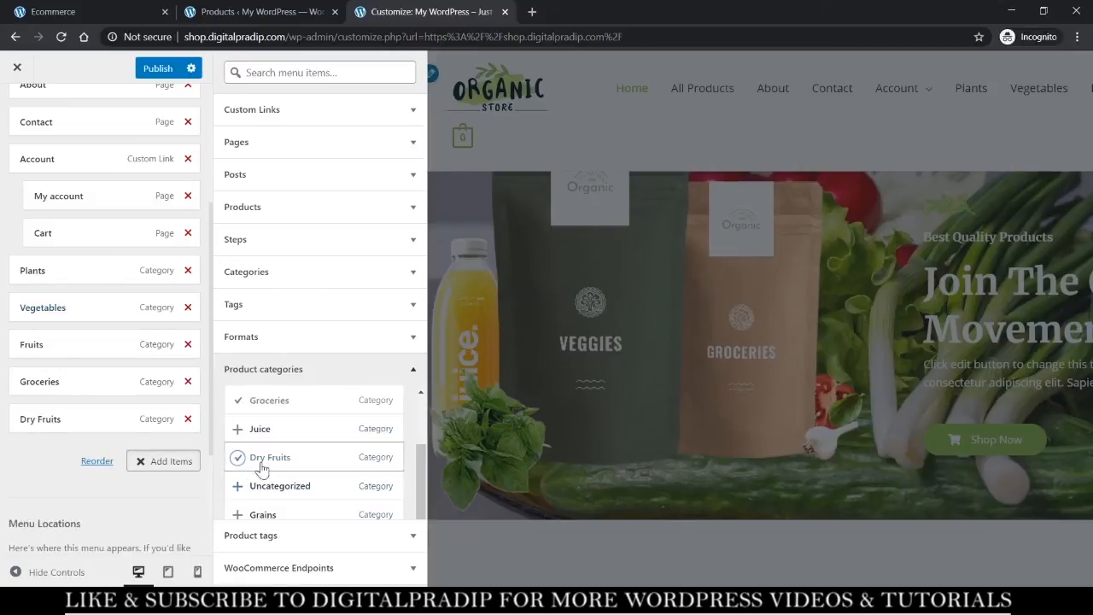
left_click(238, 430)
Move the Plants category up in the Main Menu and nest it as a sub-item of All Products.
scroll(74, 285, "up", 2)
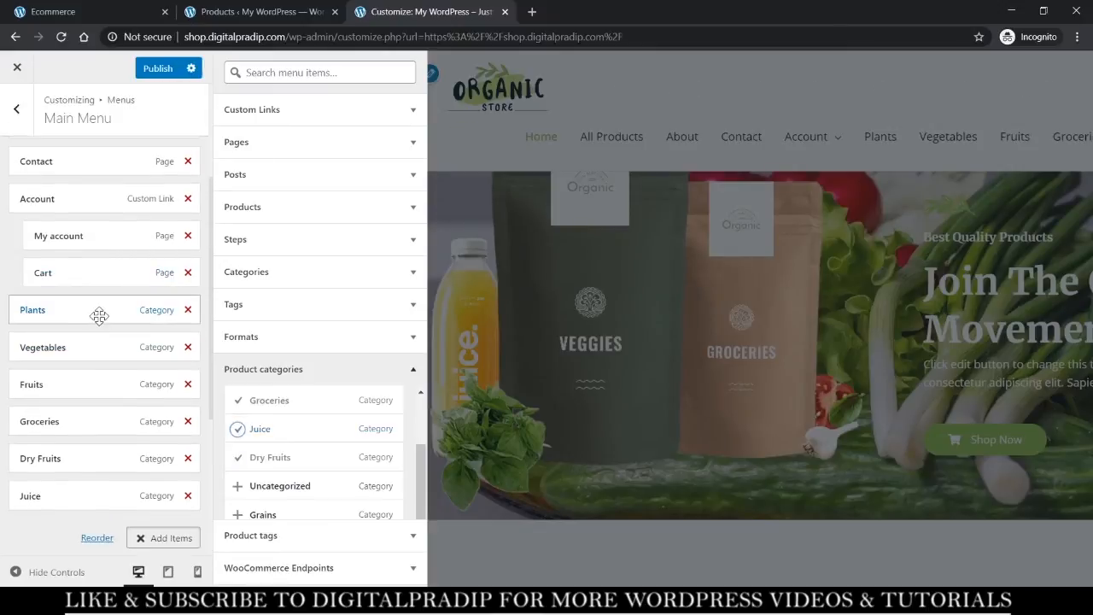
left_click(99, 316)
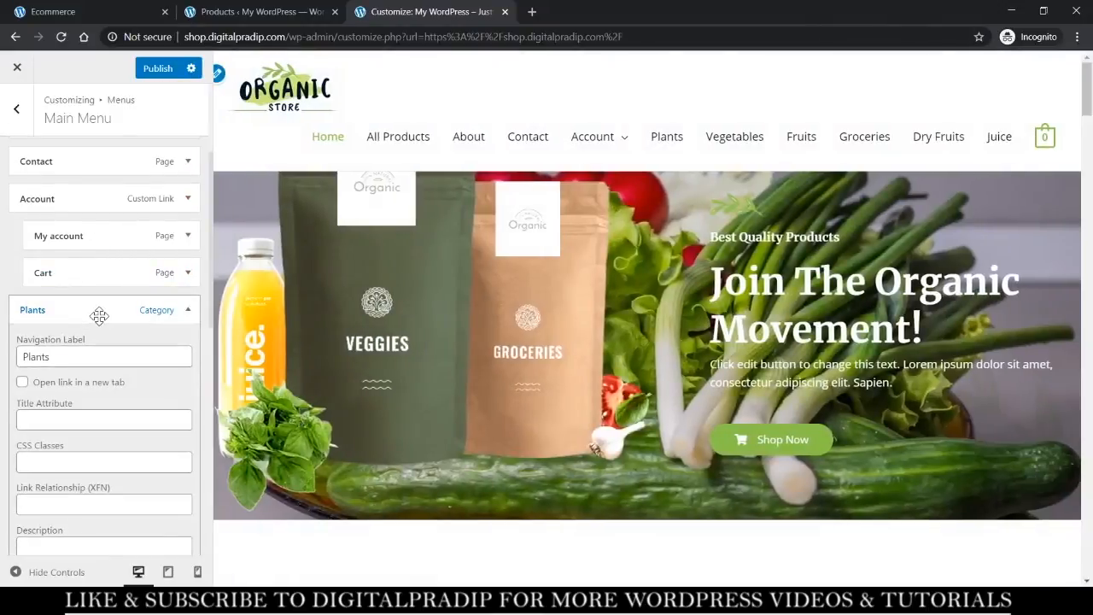
left_click(99, 316)
left_click_drag(100, 316, 98, 178)
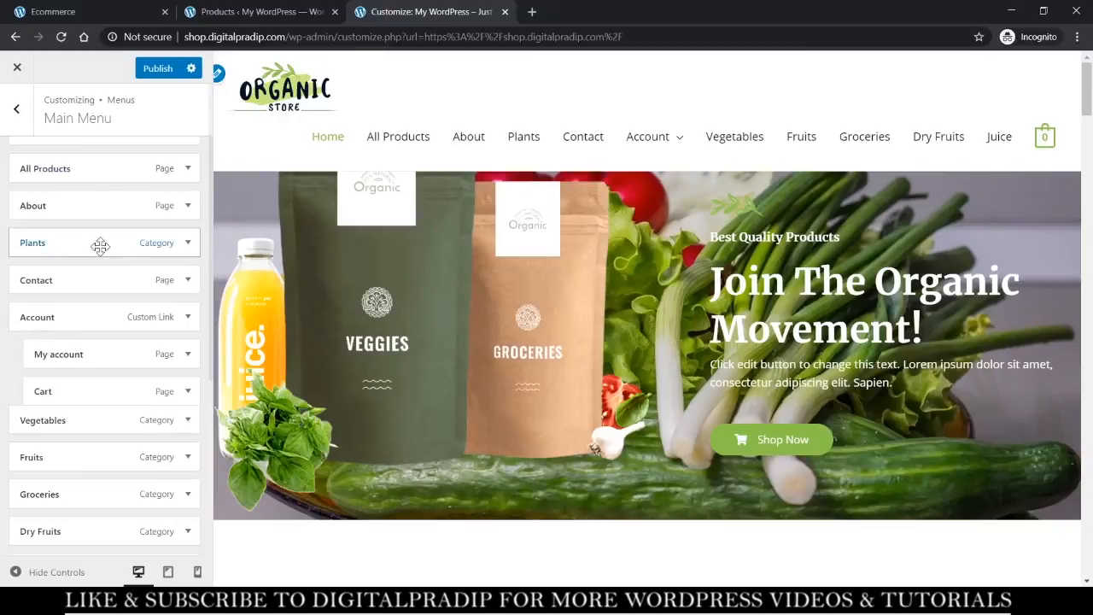
left_click_drag(99, 244, 115, 192)
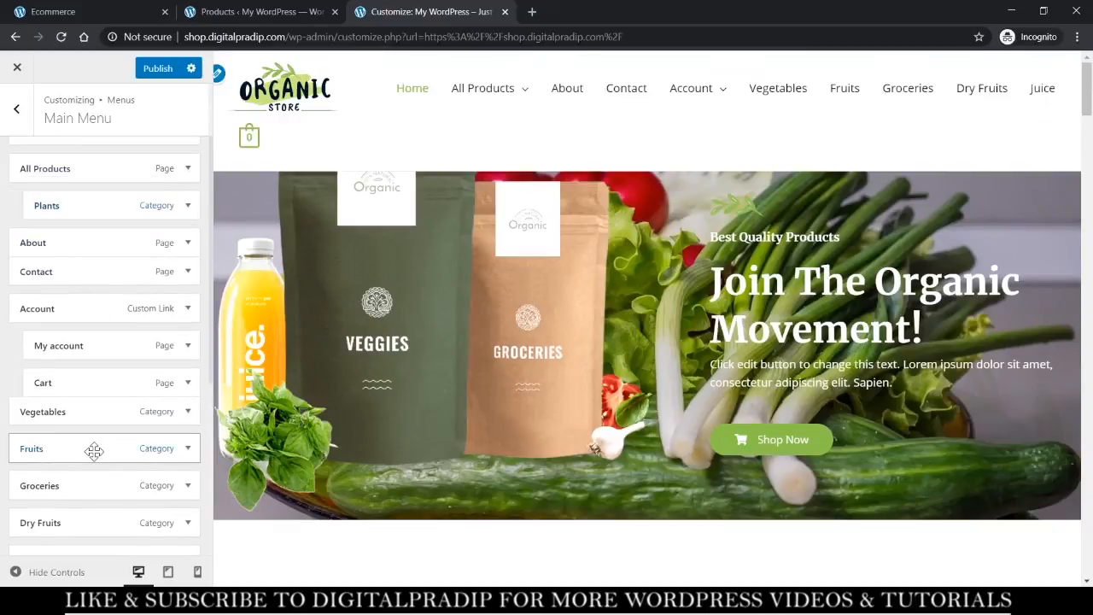
Nest Fruits, Vegetables, Groceries, Dry Fruits and Juice under All Products, in that order below Plants.
left_click_drag(90, 449, 105, 231)
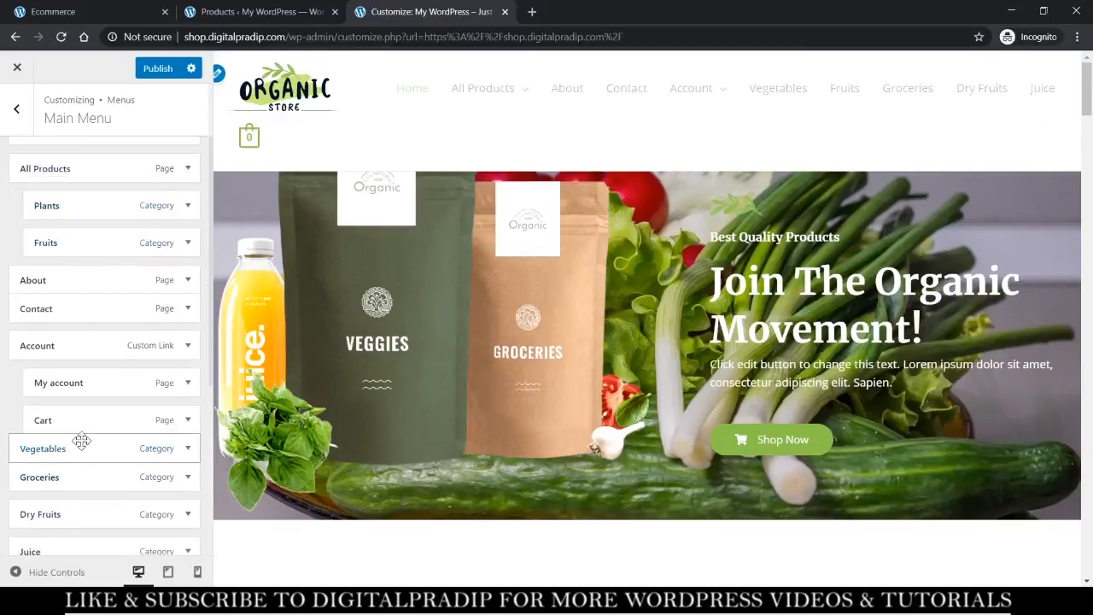
left_click_drag(80, 448, 91, 277)
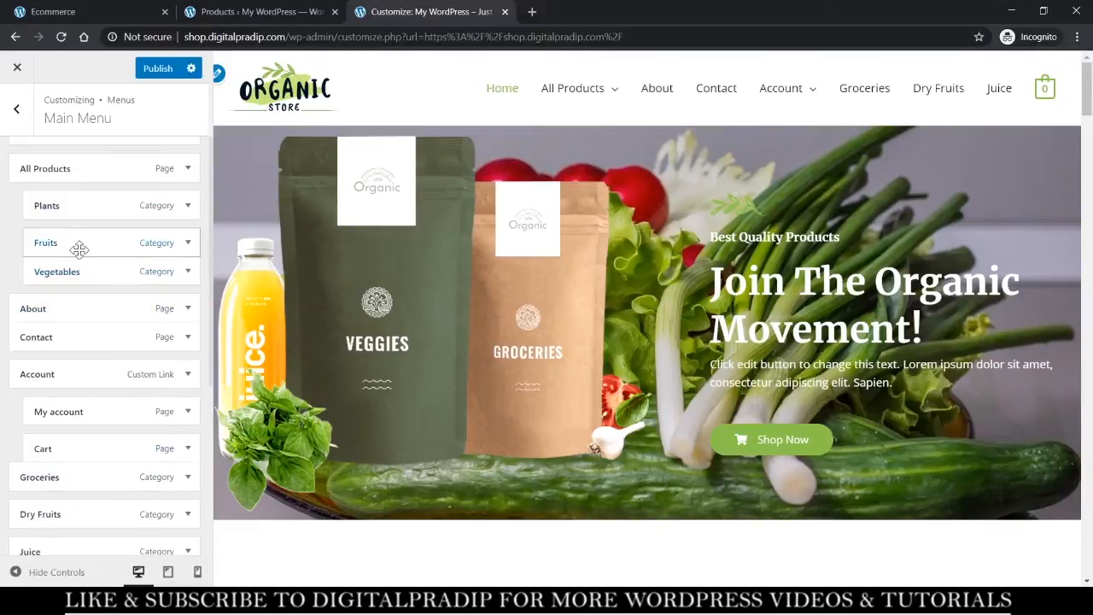
left_click_drag(105, 481, 115, 302)
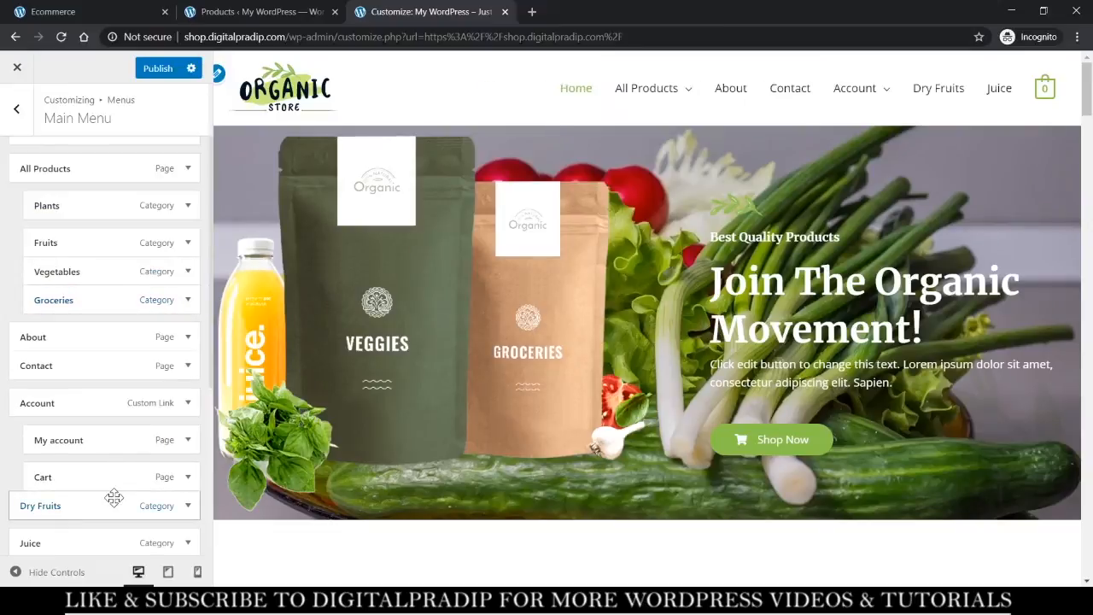
left_click_drag(110, 495, 127, 325)
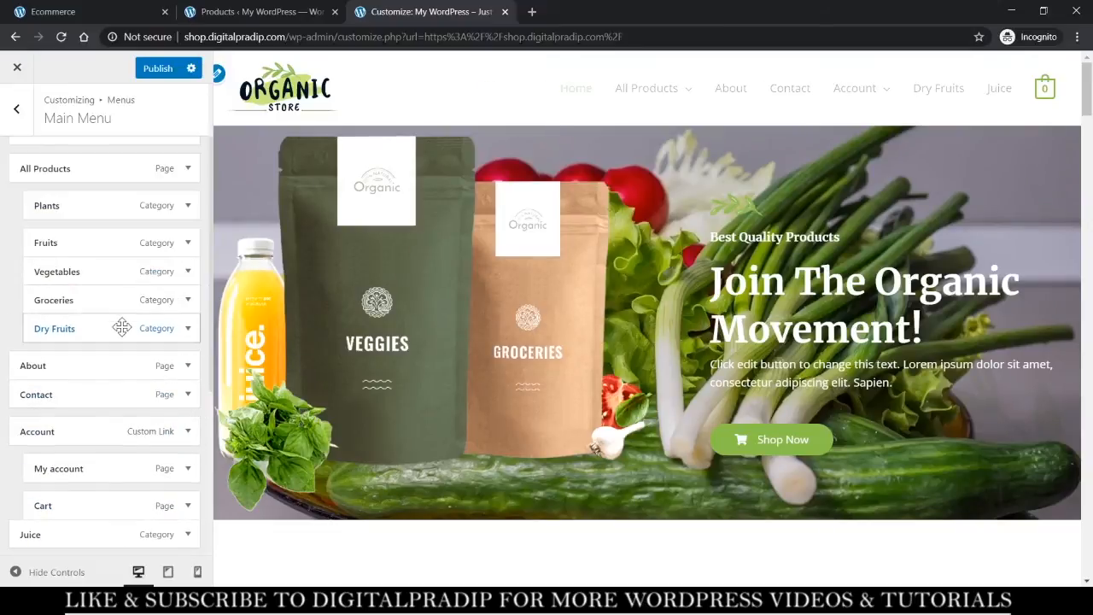
left_click_drag(94, 541, 105, 366)
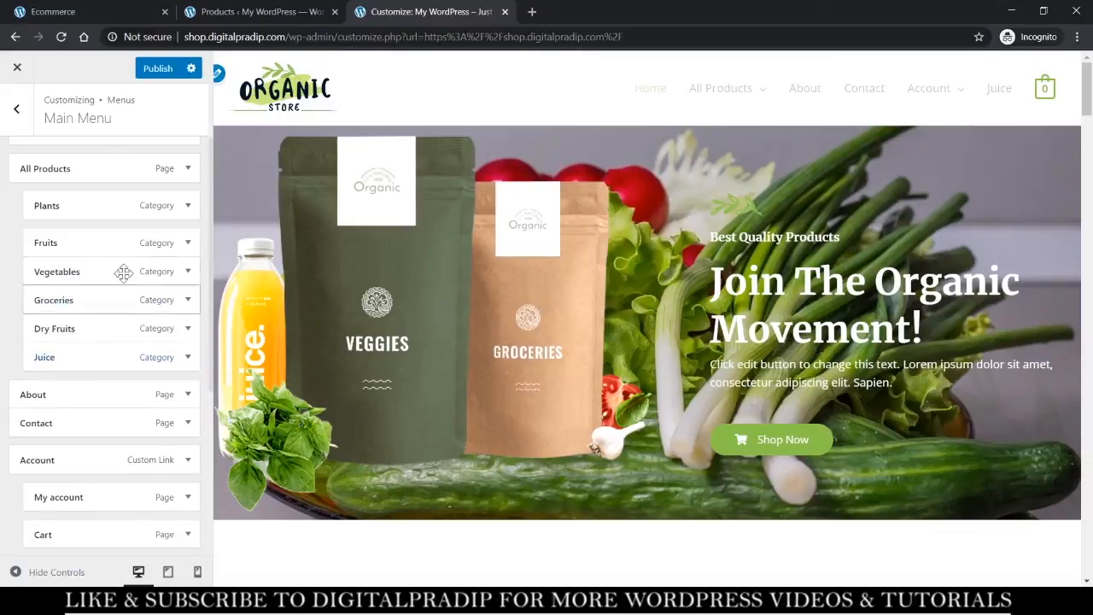
Check the All Products submenu in the site preview, publish the Main Menu changes and exit the Customizer.
left_click_drag(136, 218, 107, 220)
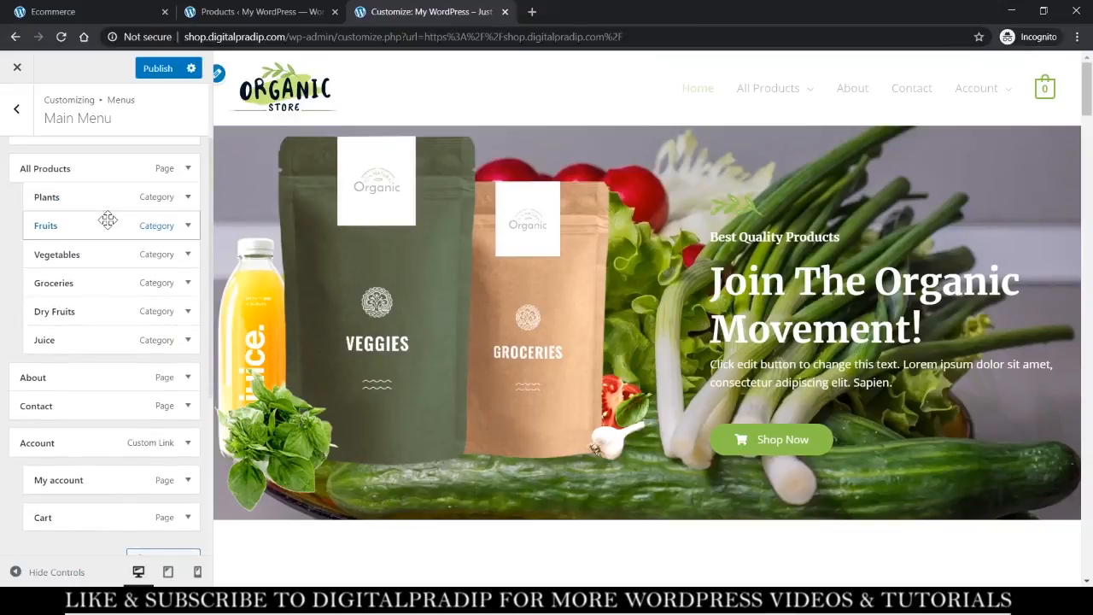
mouse_move(773, 82)
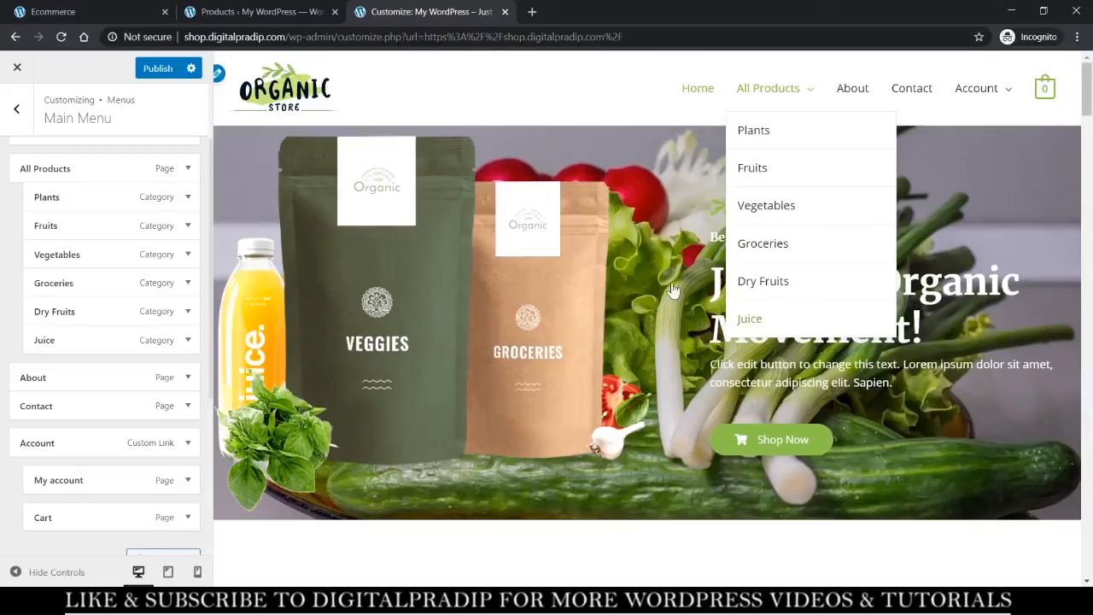
scroll(138, 392, "down", 4)
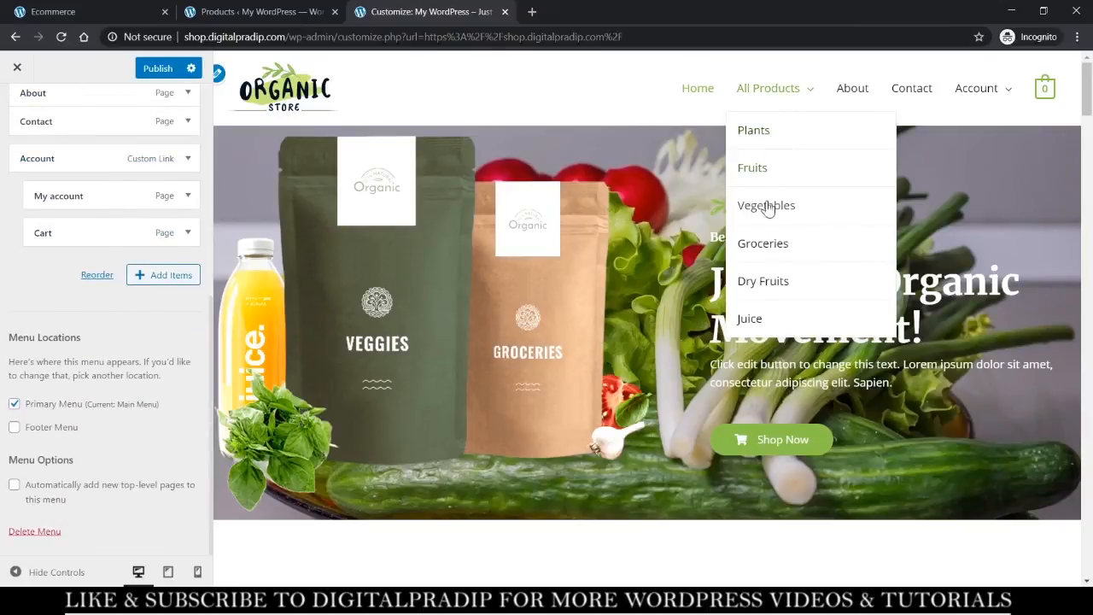
scroll(763, 319, "down", 3)
scroll(764, 319, "up", 3)
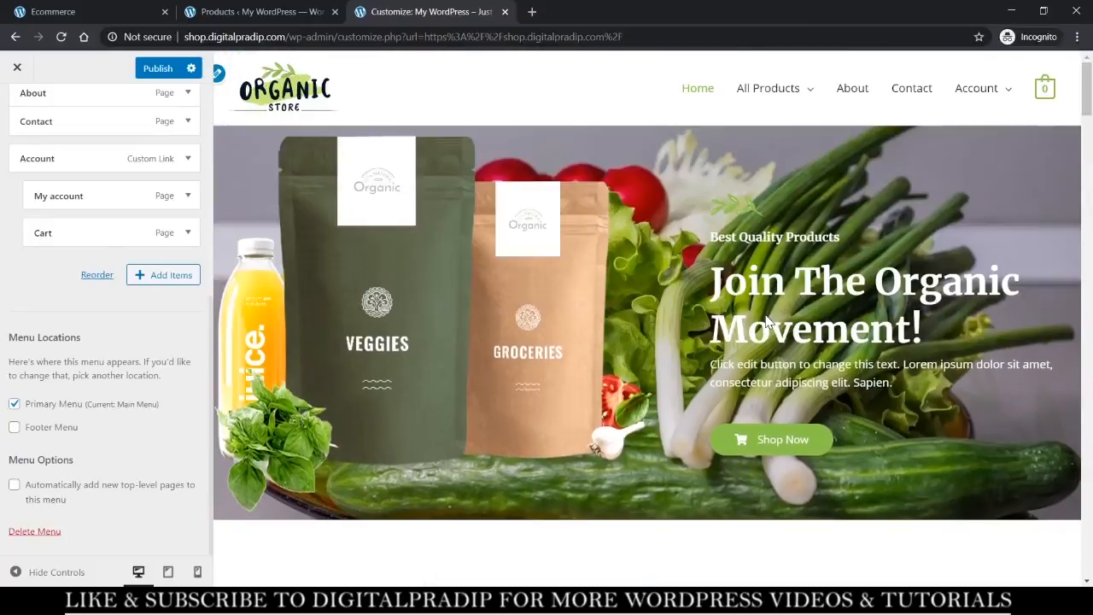
left_click(148, 72)
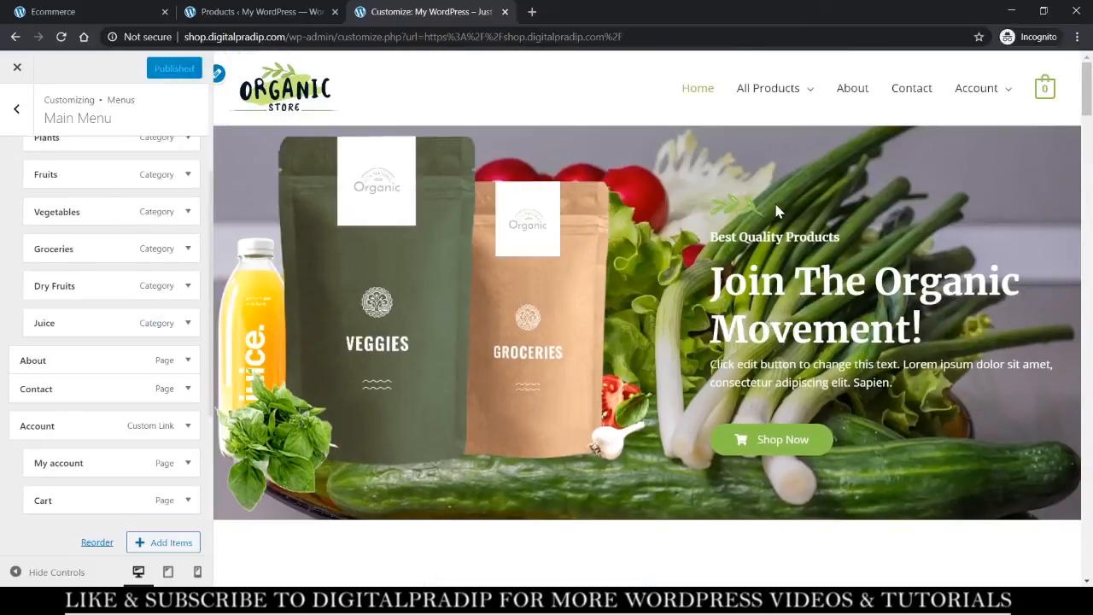
left_click(10, 68)
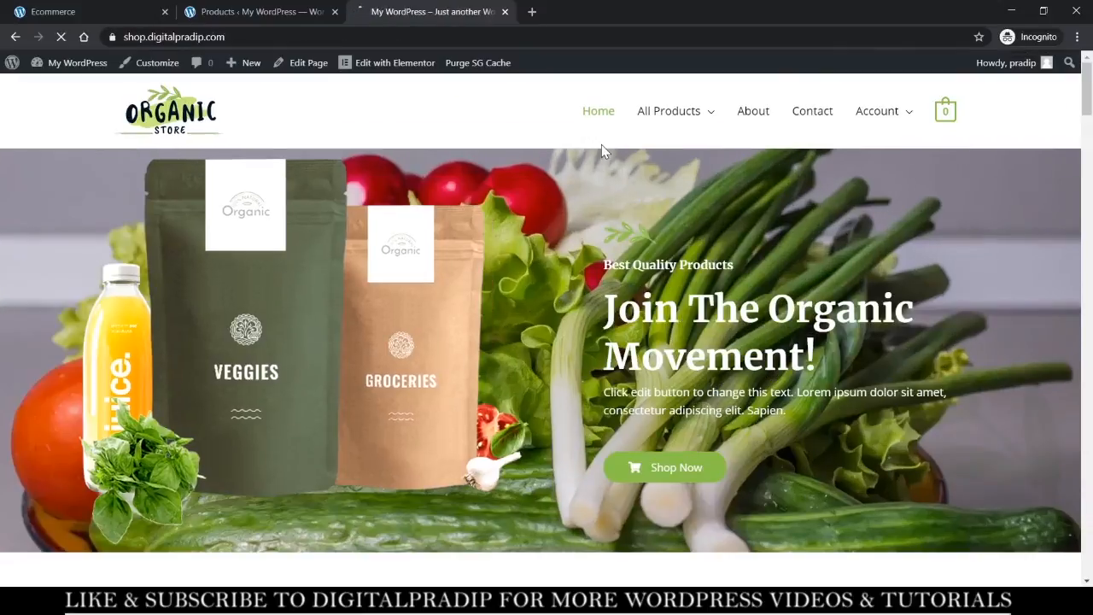
Review the Plants and Fruits category pages through the All Products submenu on the live site.
mouse_move(693, 125)
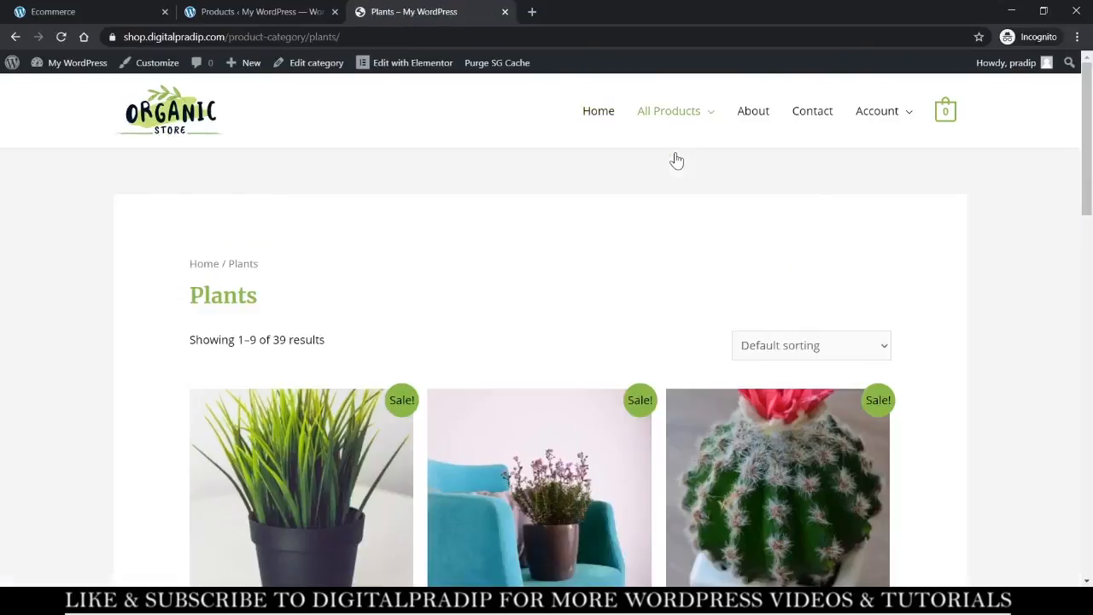
scroll(676, 161, "down", 15)
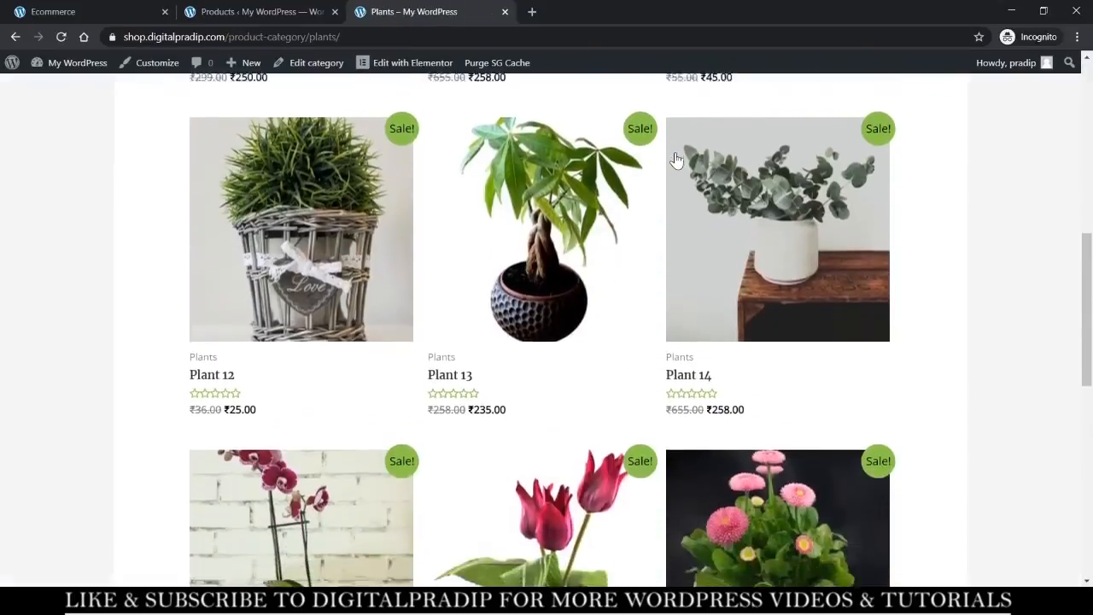
scroll(676, 161, "up", 15)
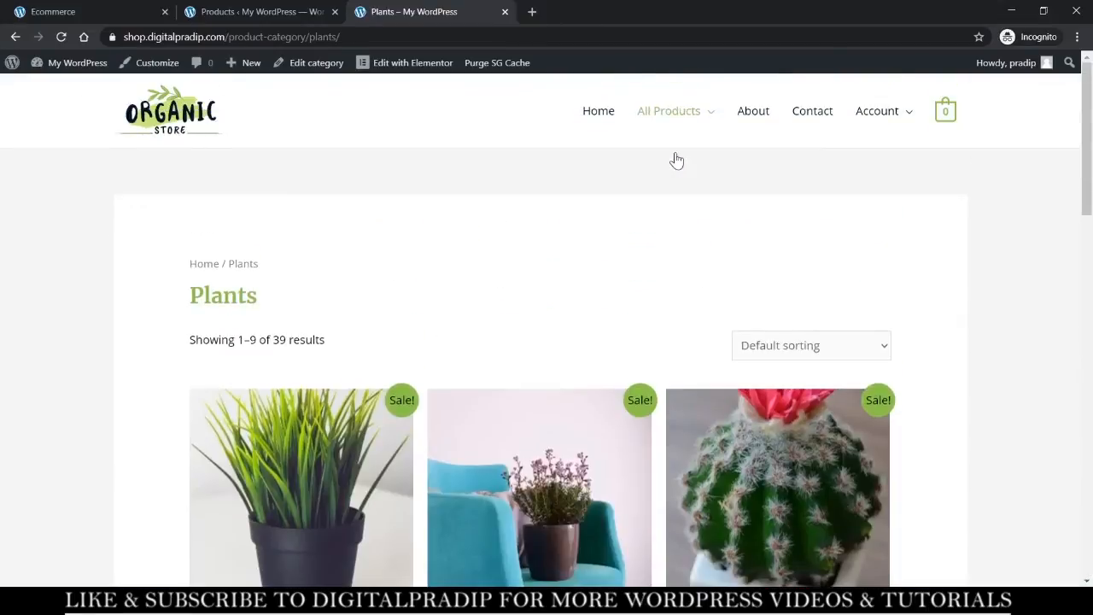
mouse_move(702, 104)
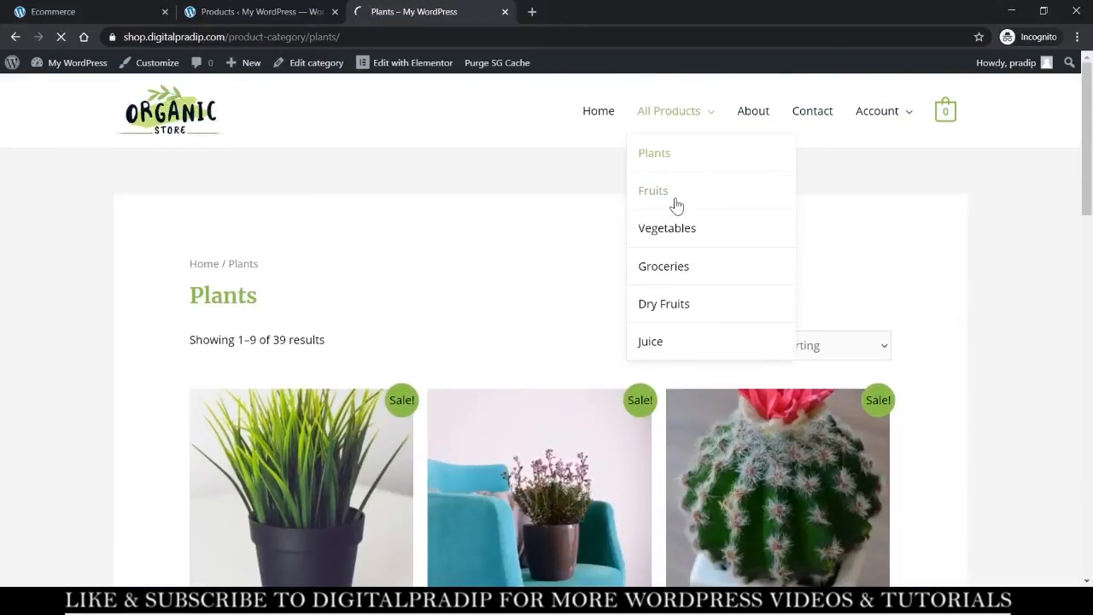
scroll(576, 392, "down", 10)
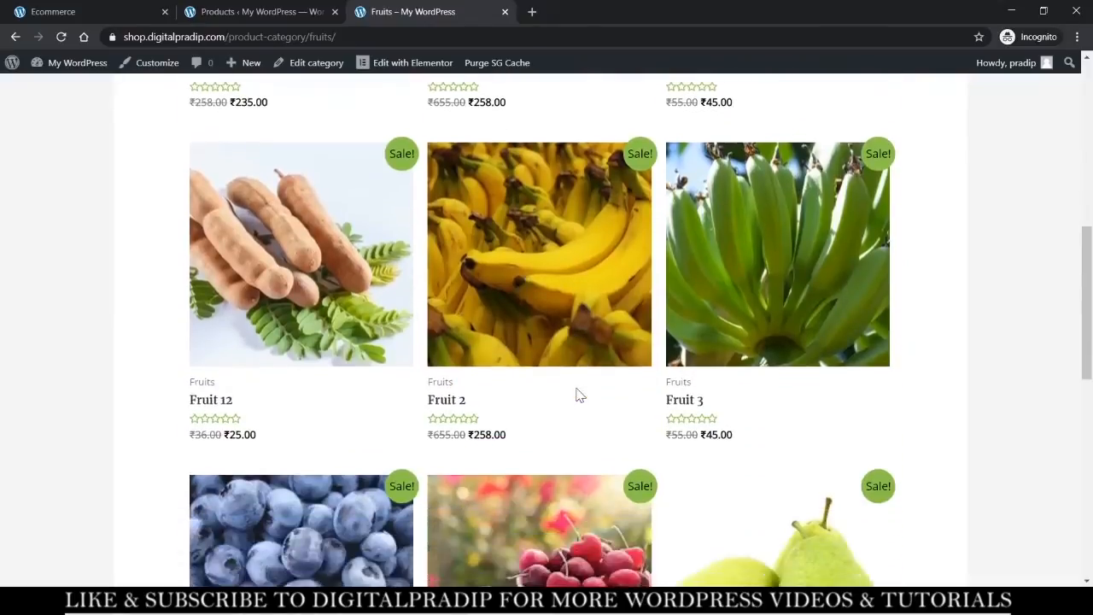
scroll(577, 393, "up", 14)
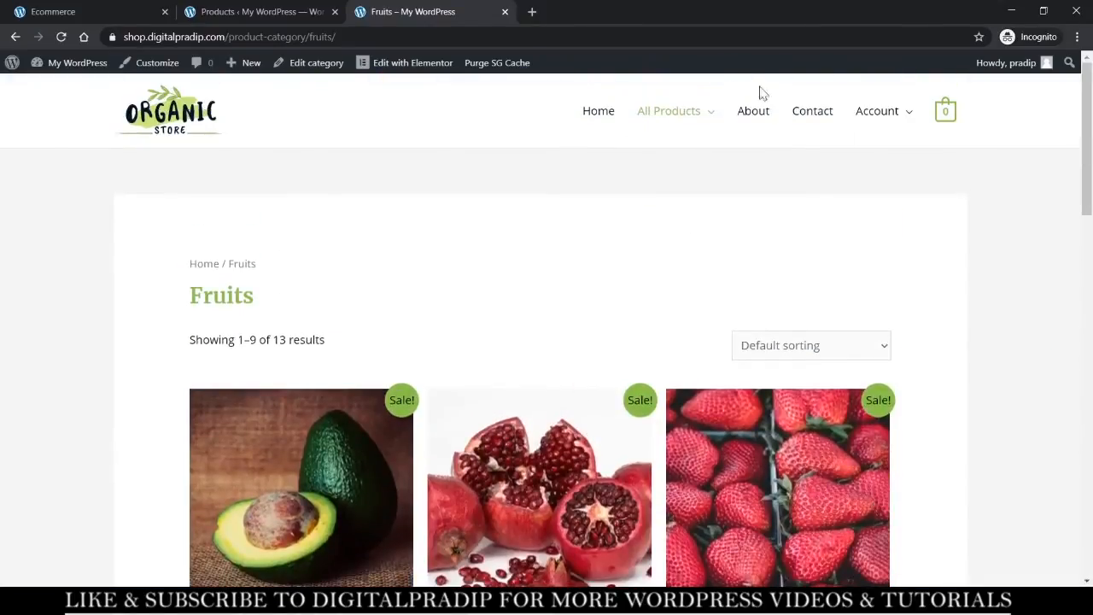
Review the live site's About page from its heading down to the footer.
left_click(774, 117)
scroll(773, 117, "down", 4)
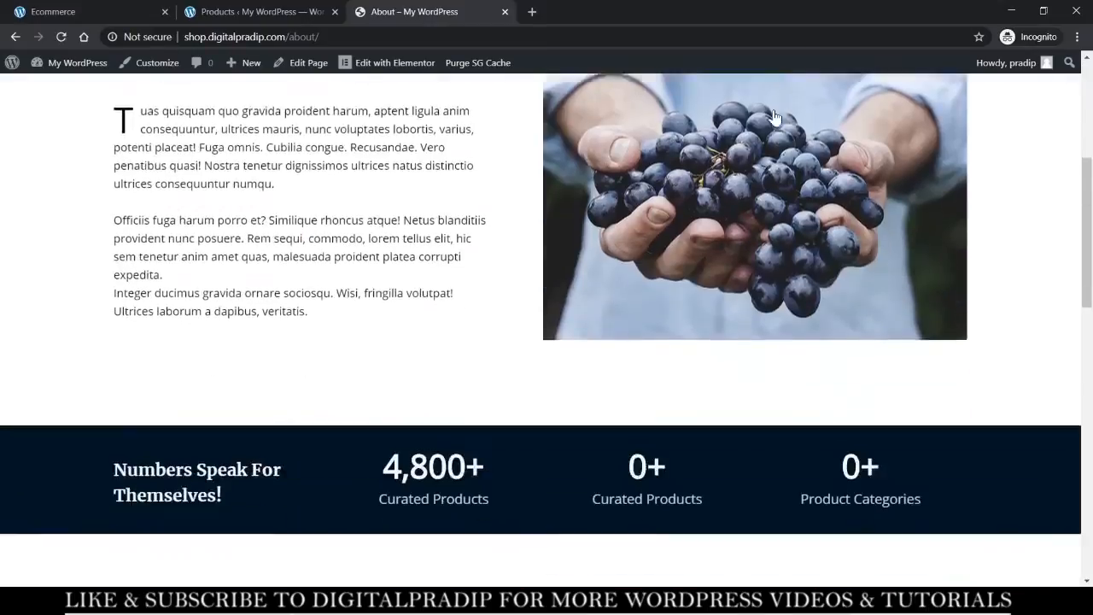
scroll(773, 117, "down", 12)
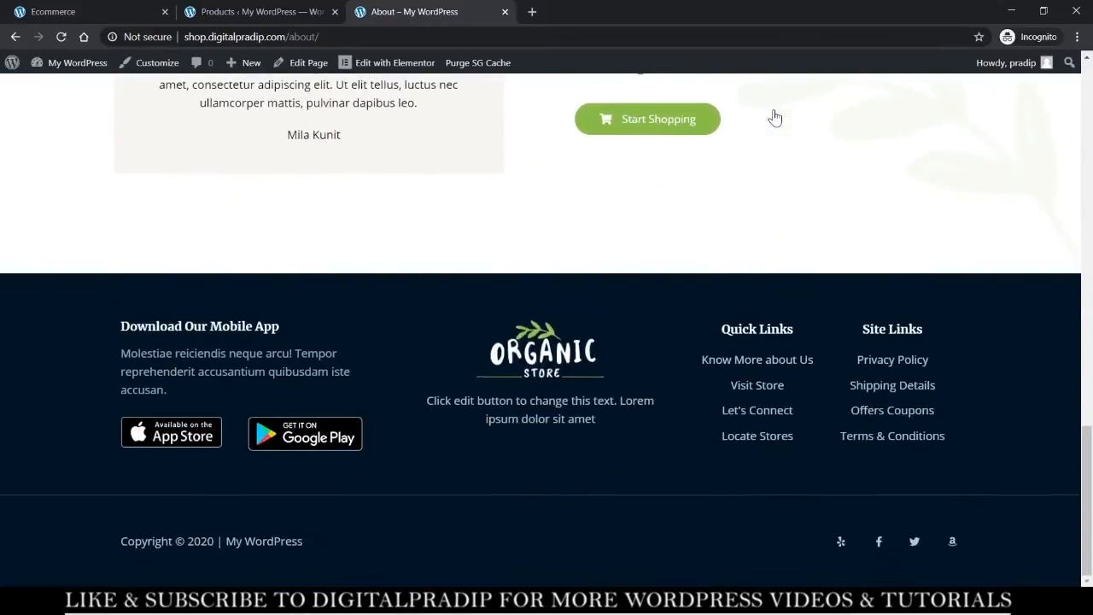
scroll(773, 117, "up", 15)
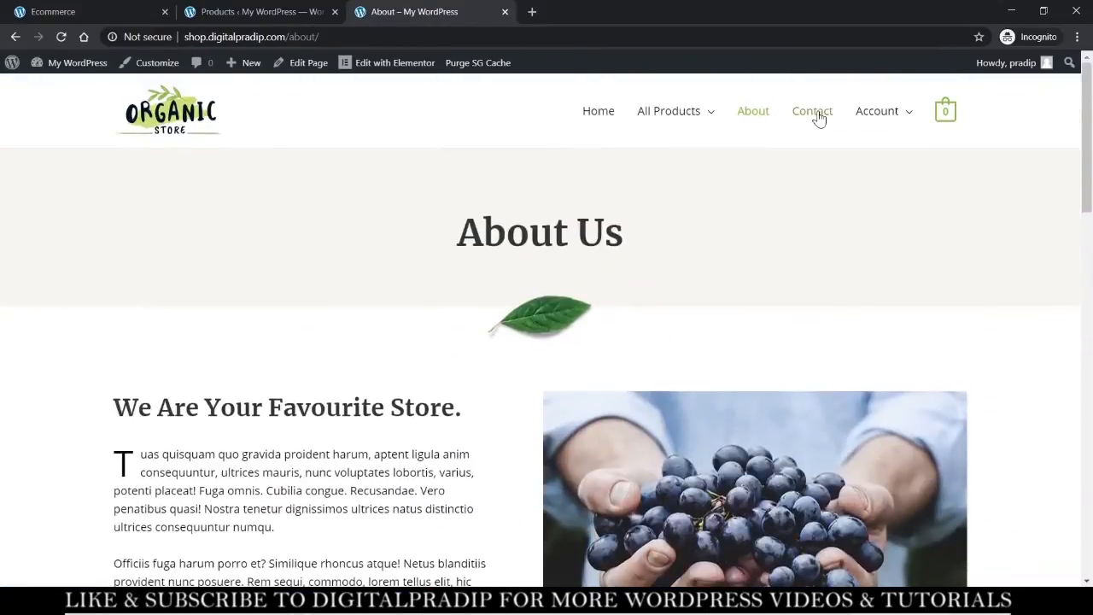
Review the live site's Contact page and open it for editing with Elementor.
left_click(815, 113)
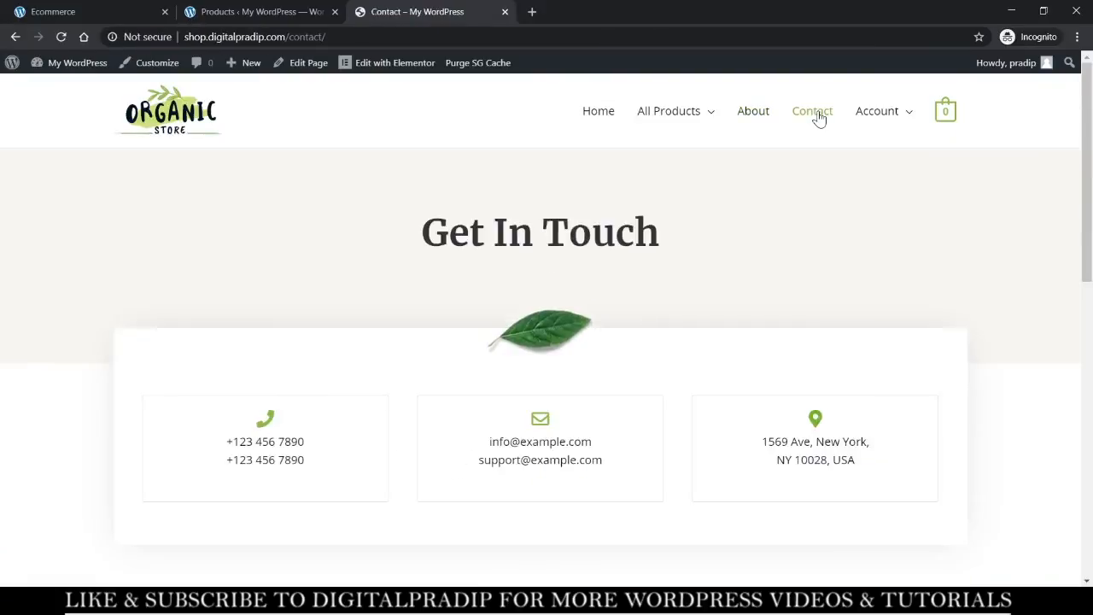
scroll(668, 377, "down", 7)
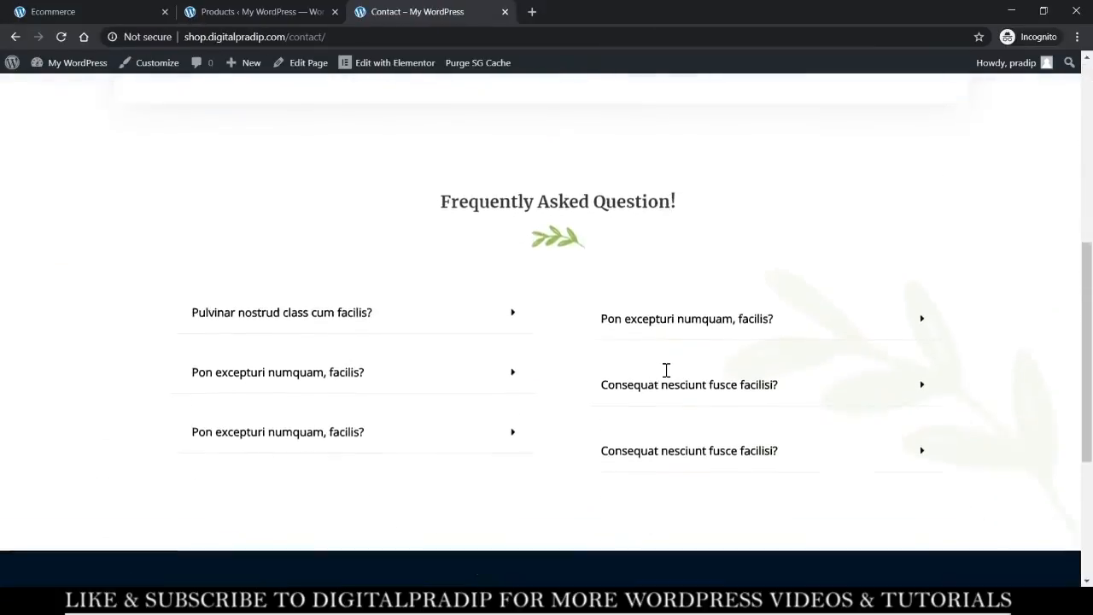
scroll(668, 377, "up", 3)
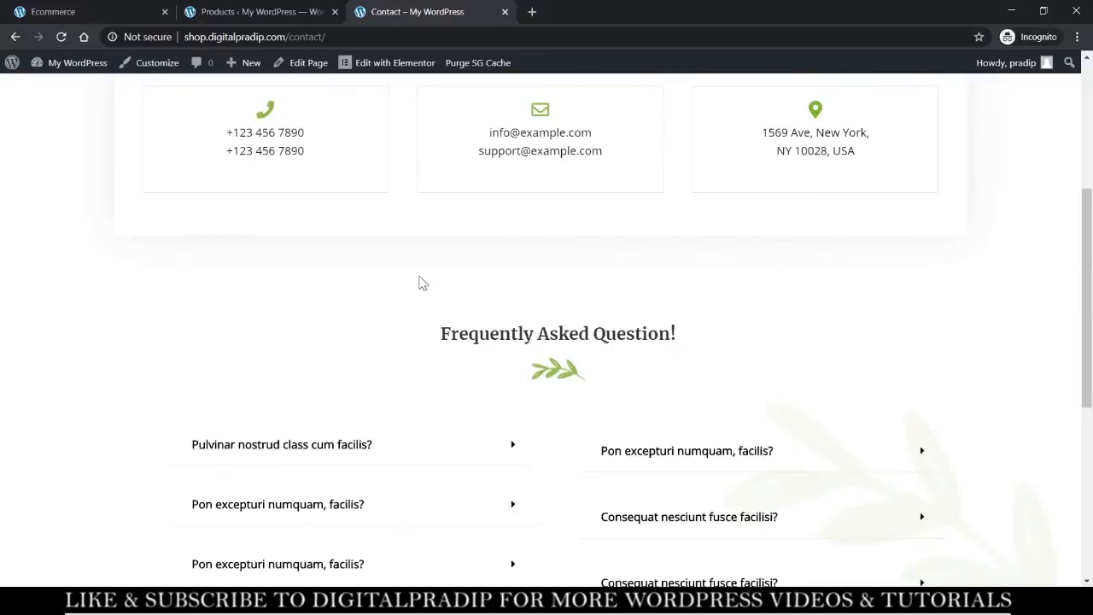
scroll(603, 289, "up", 4)
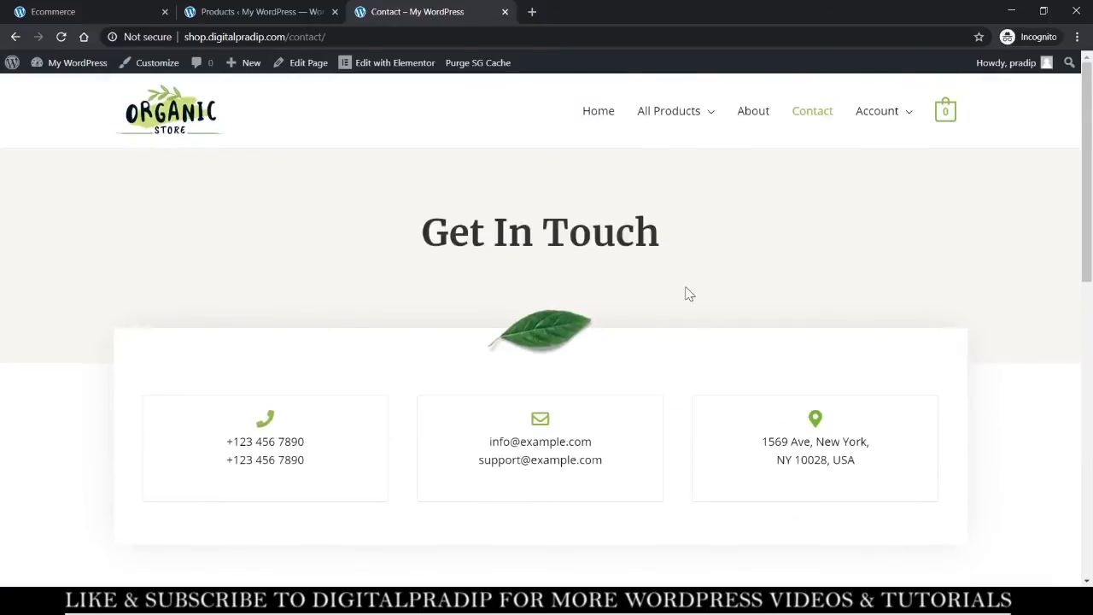
left_click(368, 64)
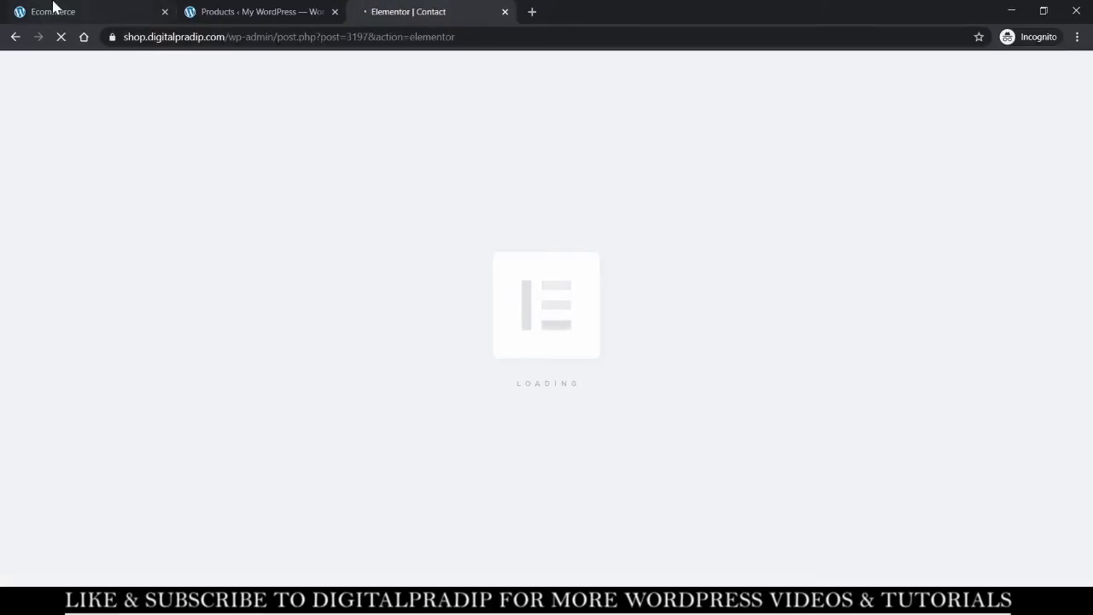
Examine the demo store's Contact page layout as a reference, including its map, contact form and FAQ sections.
left_click(53, 11)
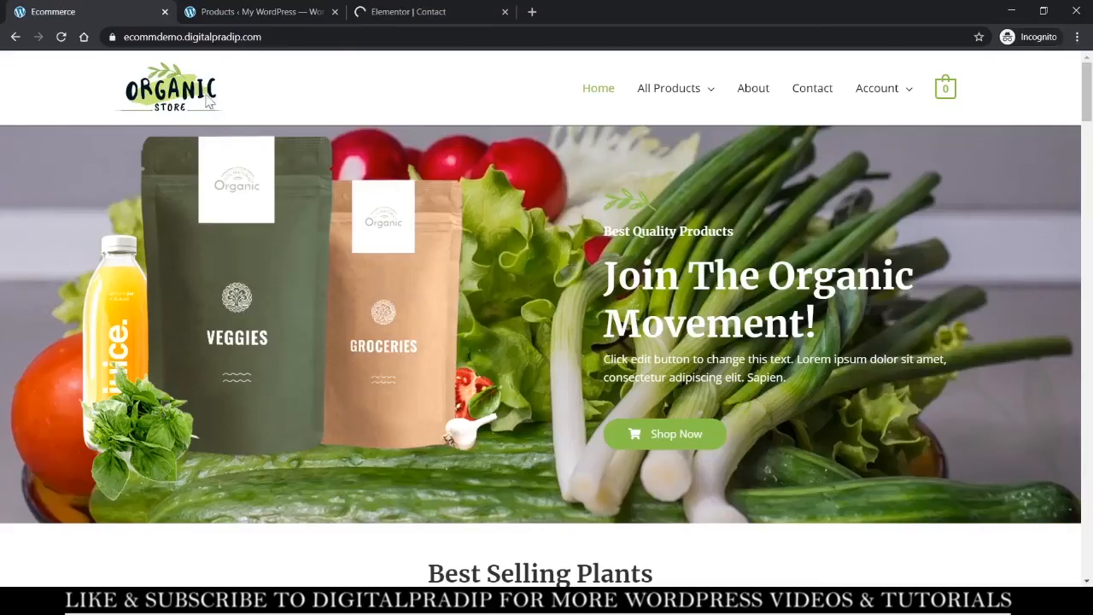
left_click(813, 96)
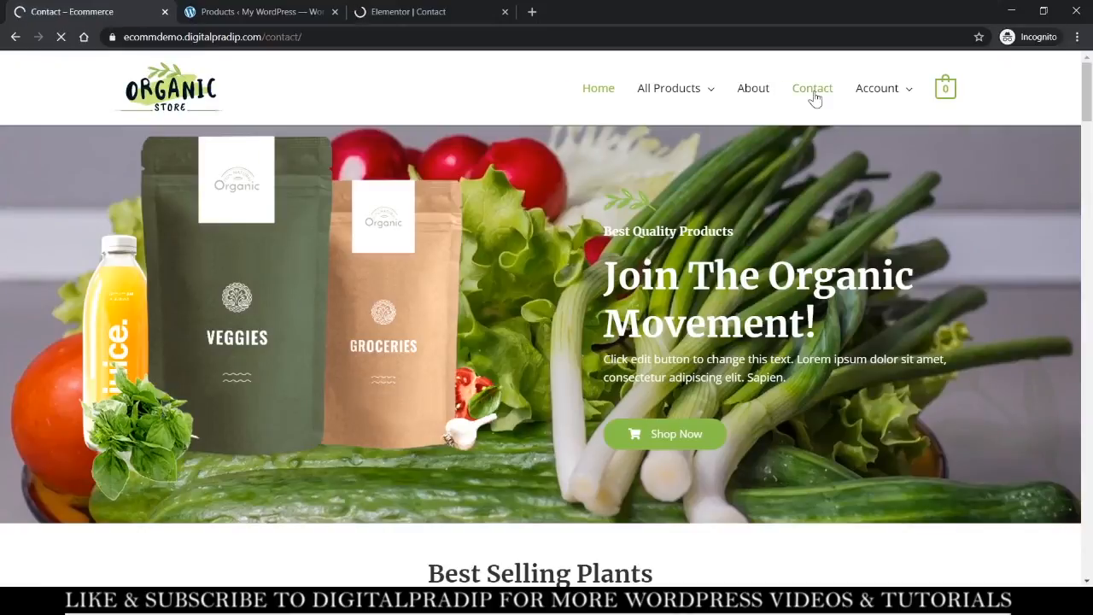
scroll(700, 333, "down", 4)
scroll(700, 337, "down", 2)
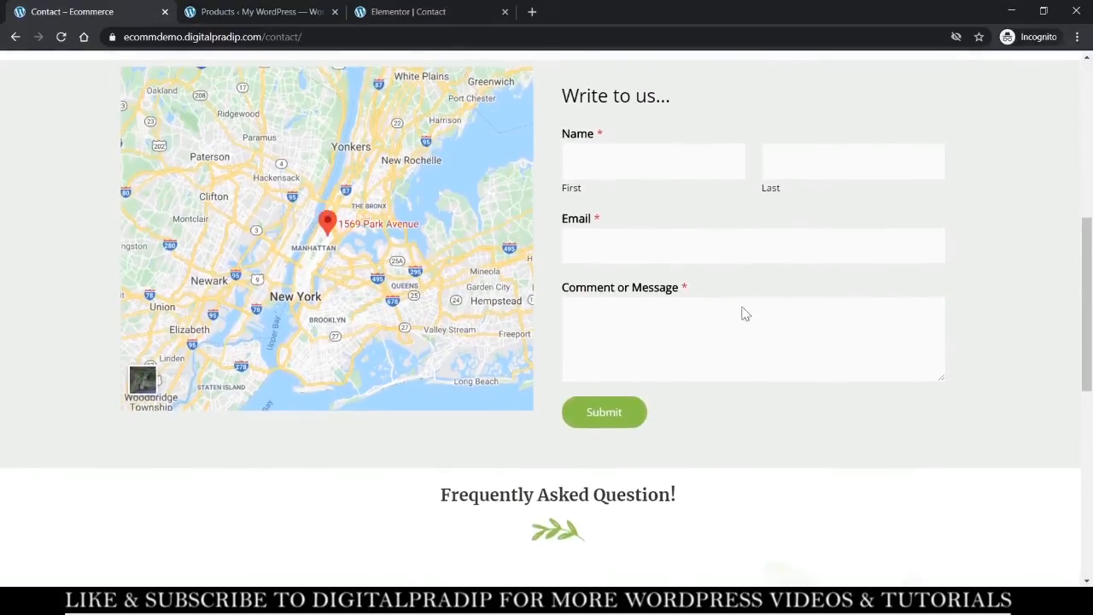
scroll(375, 385, "down", 2)
scroll(376, 384, "down", 2)
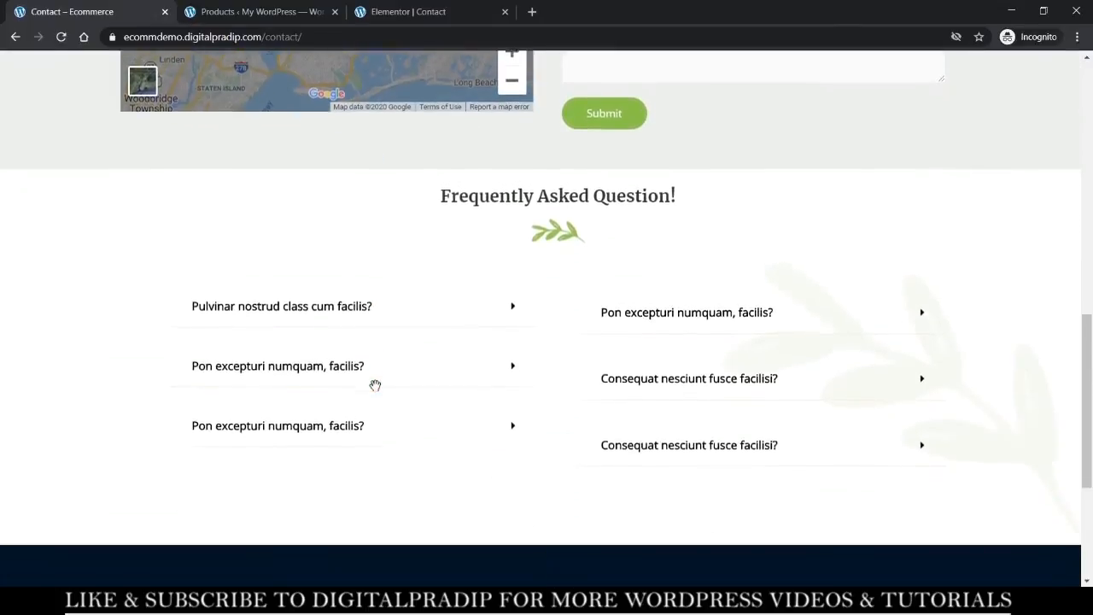
scroll(379, 341, "up", 4)
Return to the Contact page in Elementor and insert a two-column section with equal columns above the Frequently Asked Question section.
left_click(445, 15)
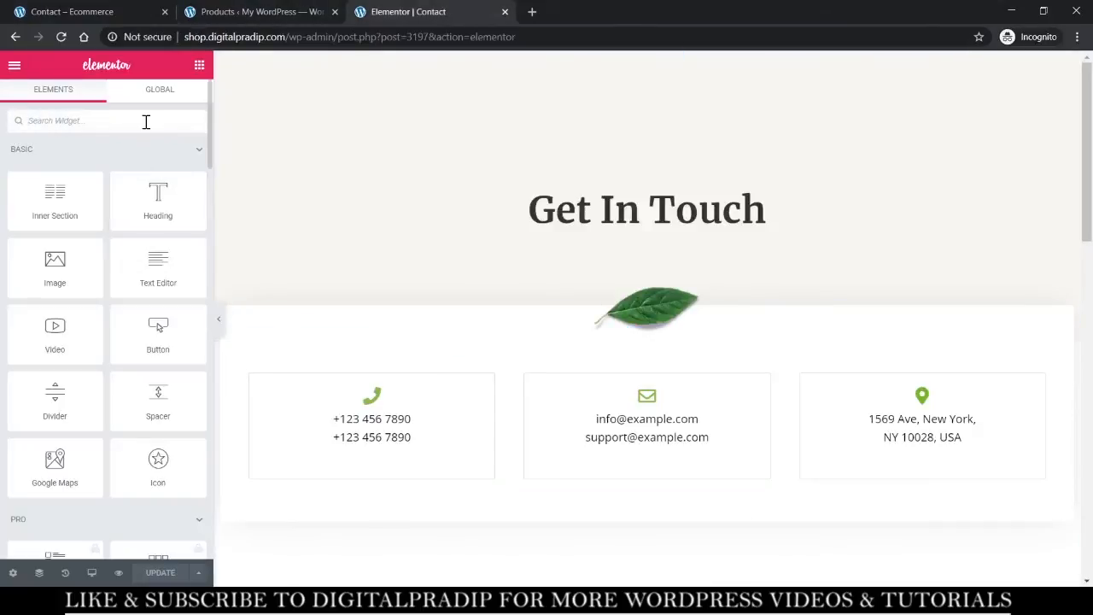
scroll(529, 248, "down", 3)
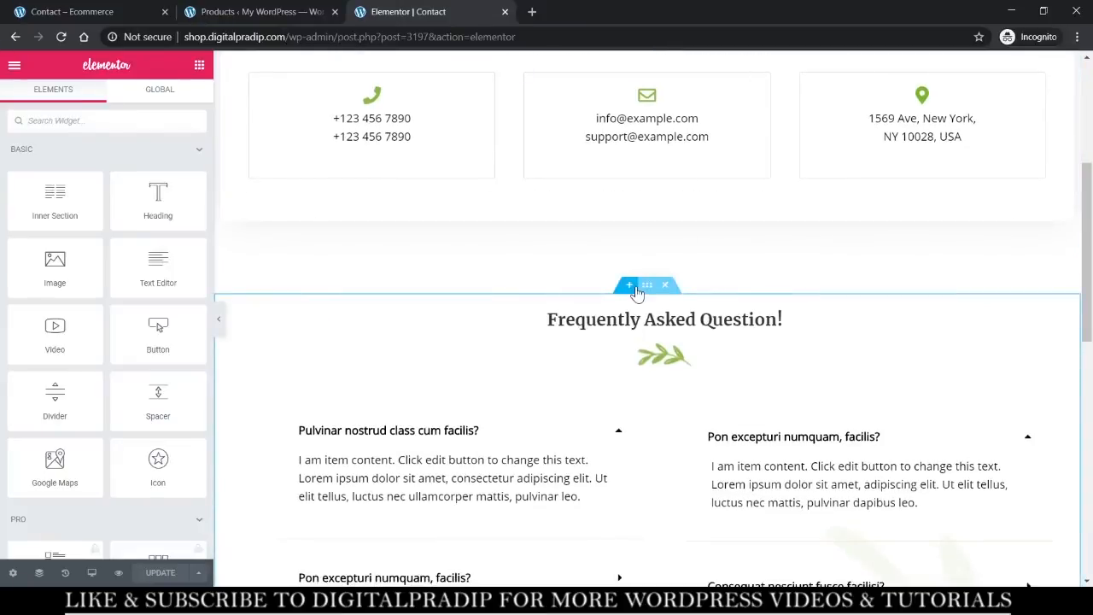
left_click(630, 286)
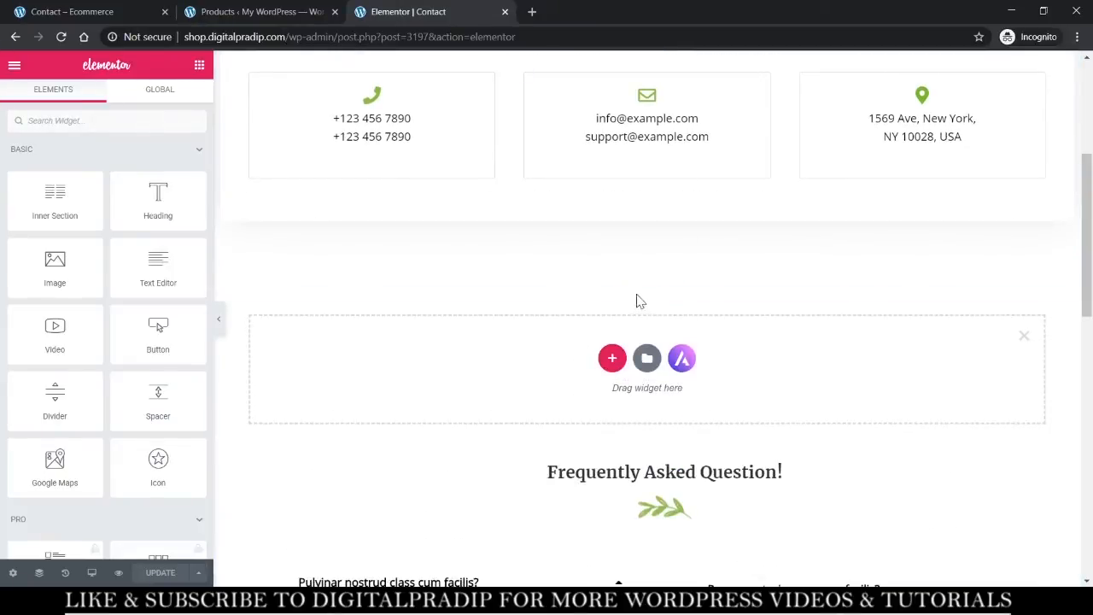
left_click(612, 360)
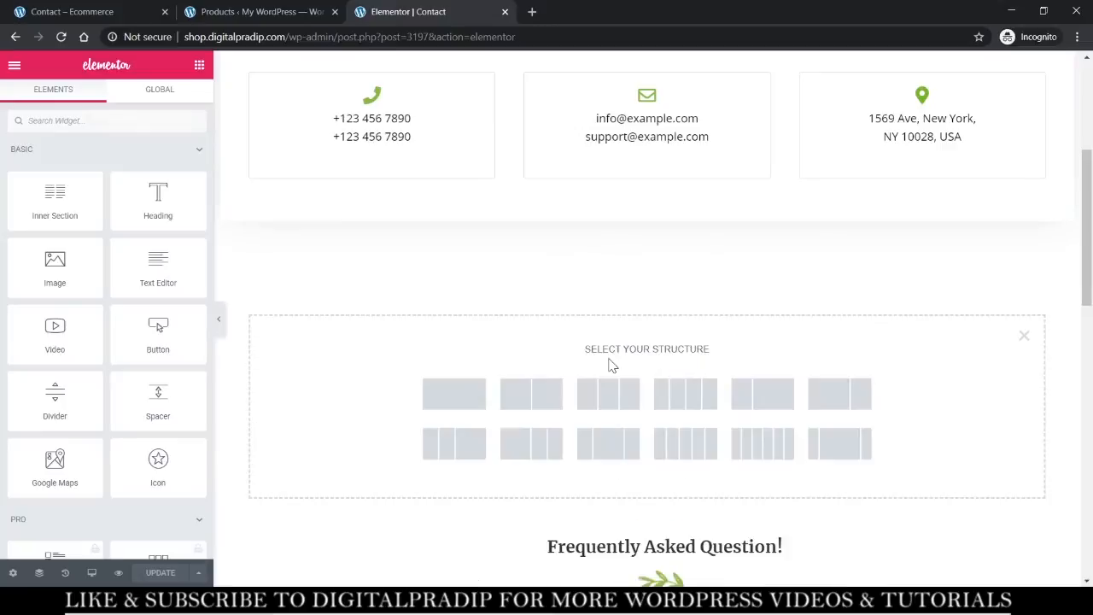
left_click(538, 397)
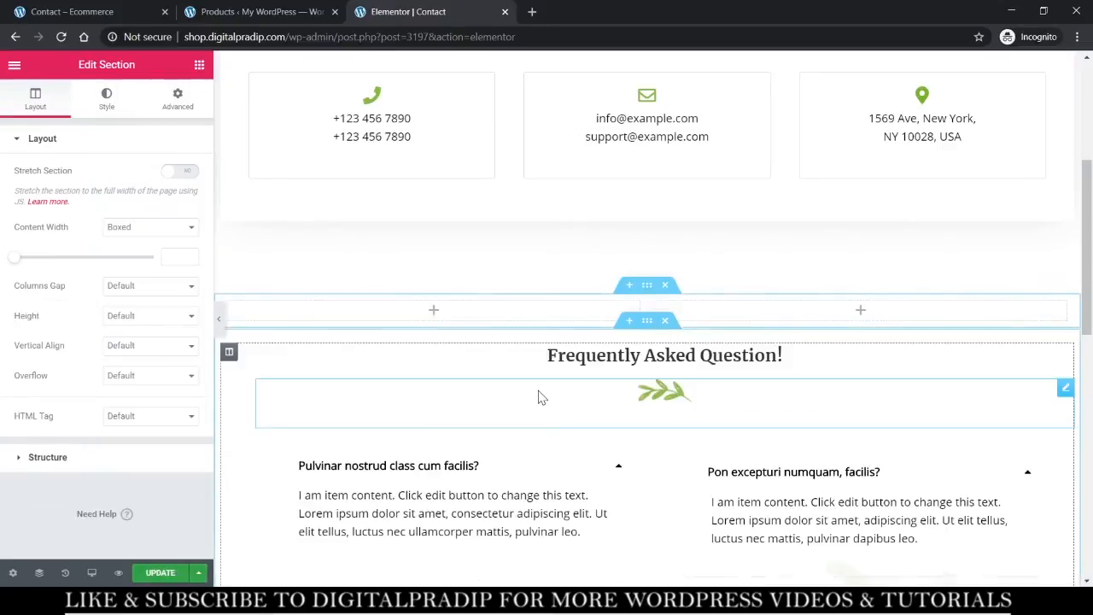
Search the widgets for "map" and add a Google Maps widget to the new section's first column.
left_click(434, 312)
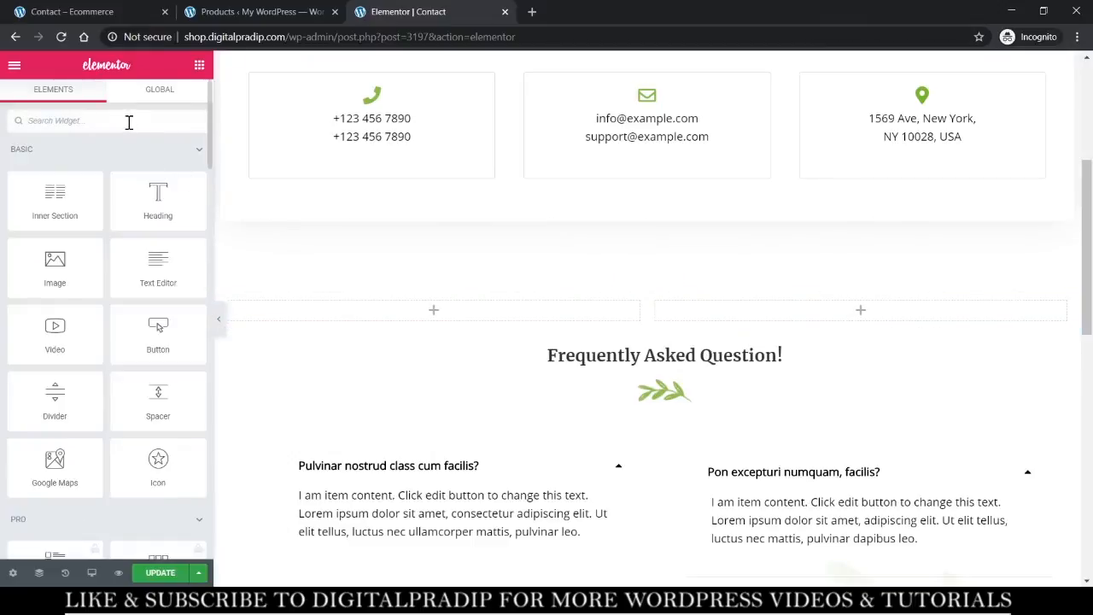
type("map")
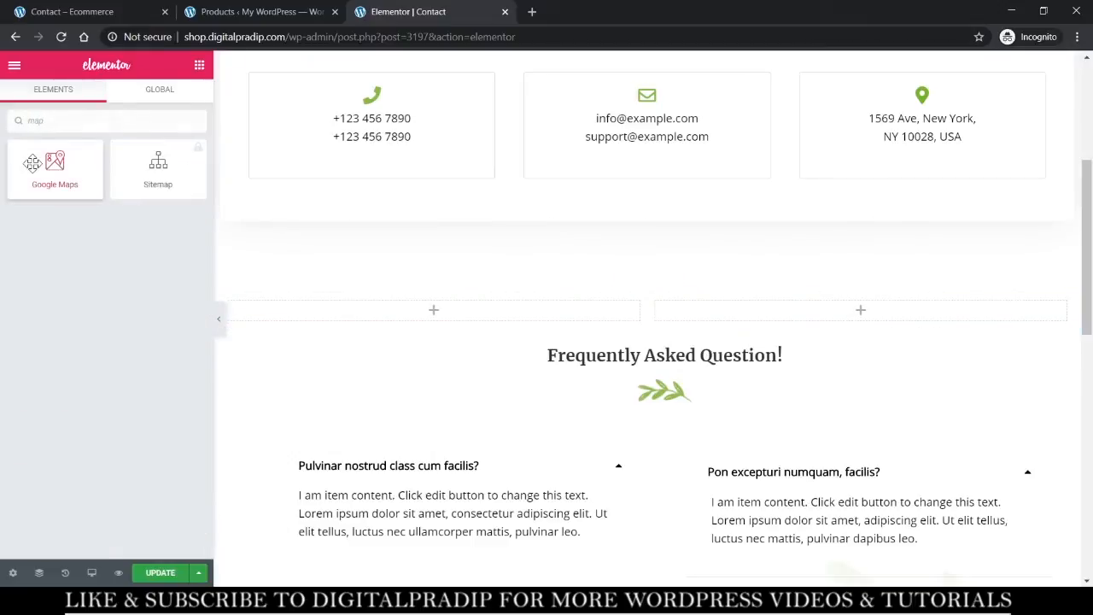
left_click_drag(33, 164, 385, 316)
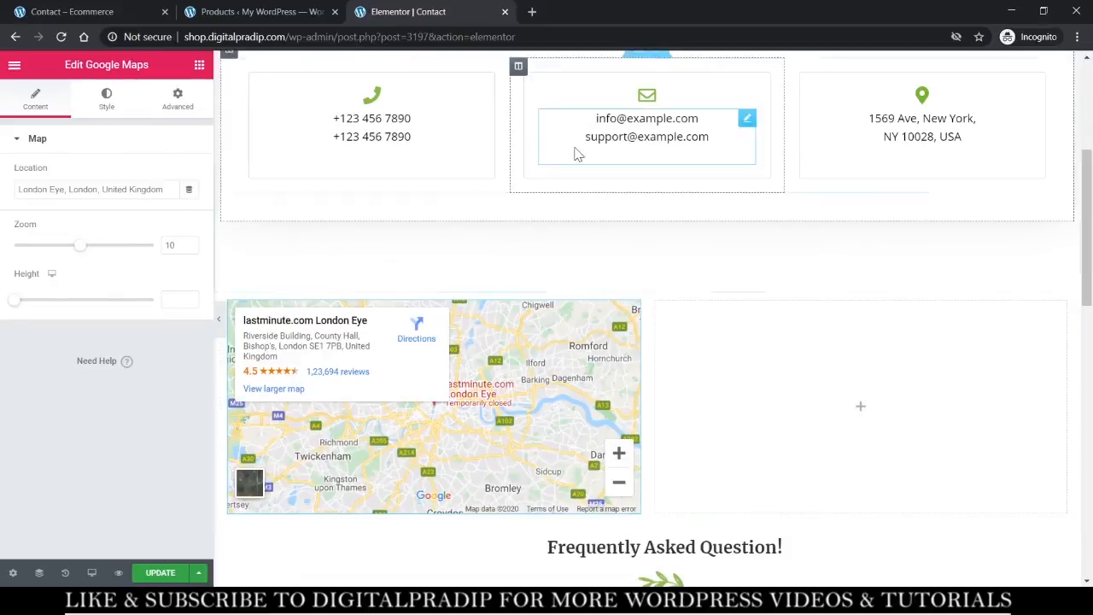
Try "Organic Fruits" as the location of the Google Maps widget.
left_click_drag(870, 117, 973, 155)
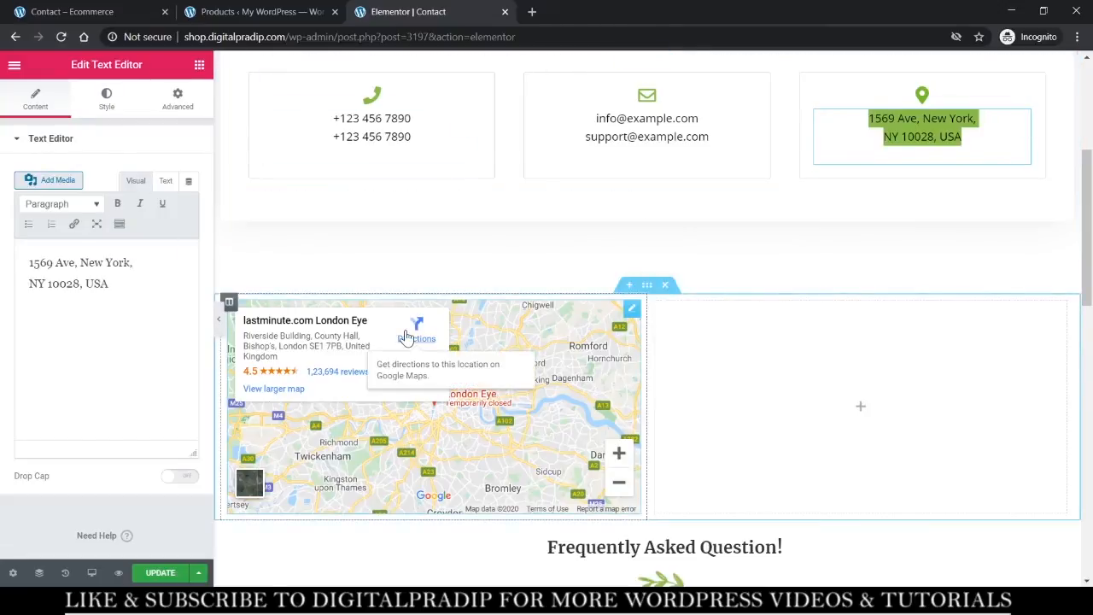
left_click(410, 337)
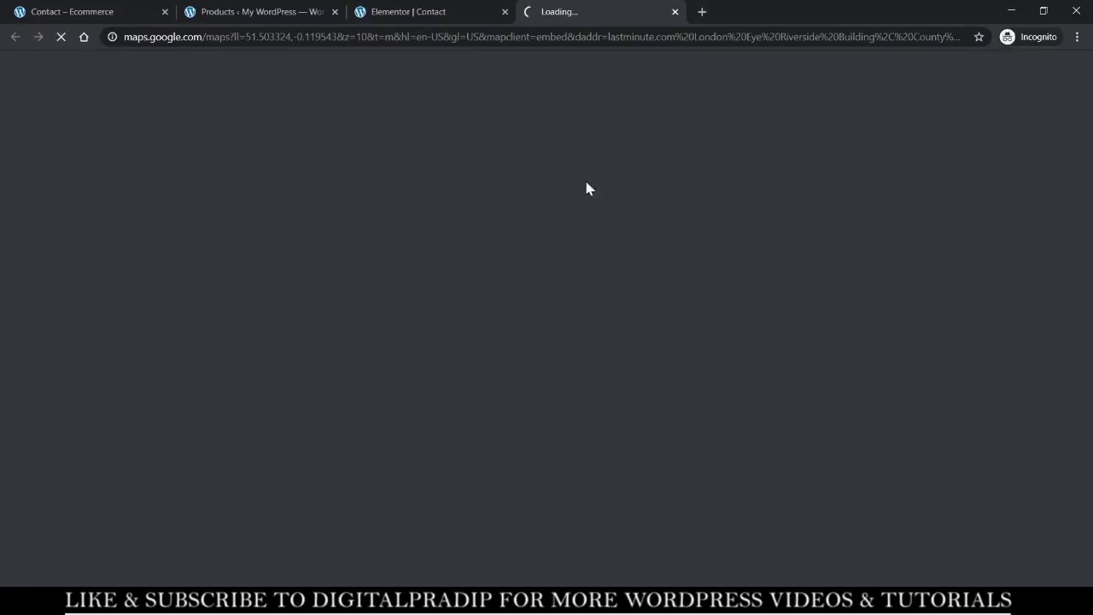
left_click(675, 12)
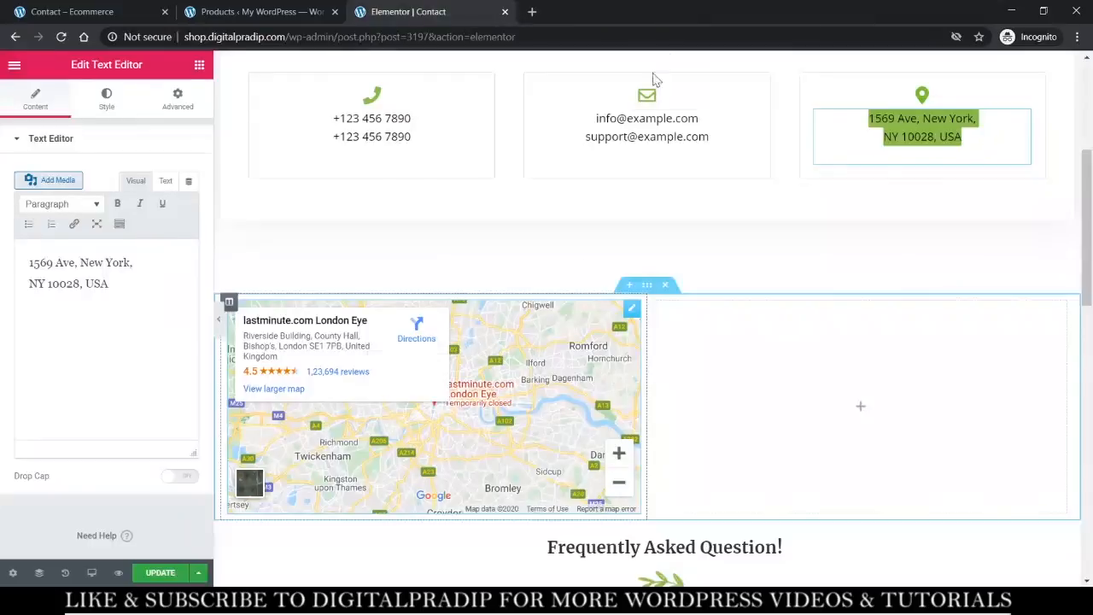
left_click(634, 318)
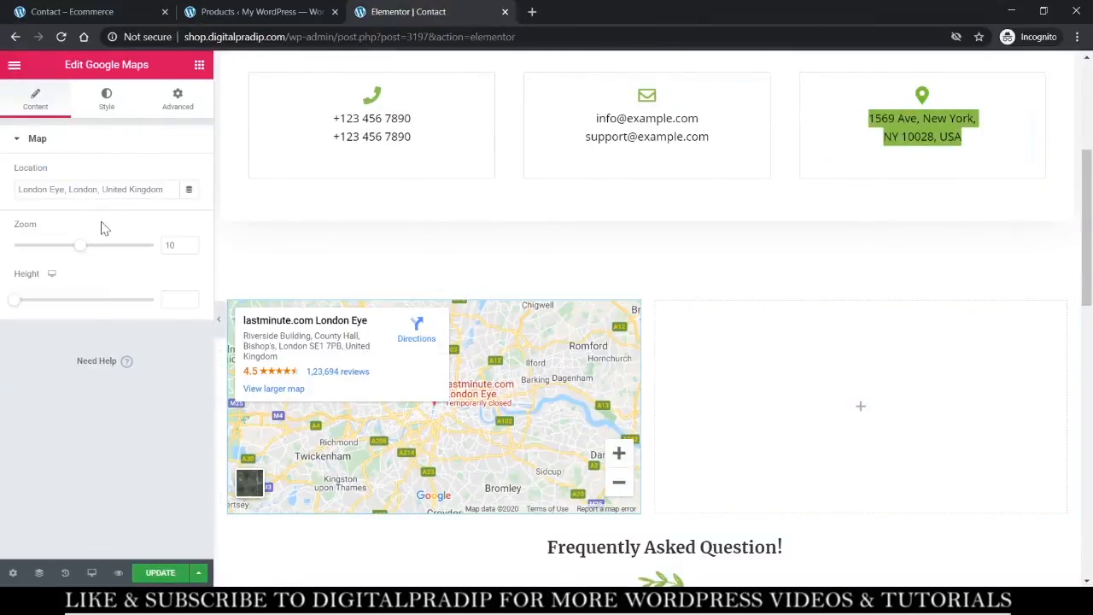
triple_click(139, 189)
type("Organic Fruits")
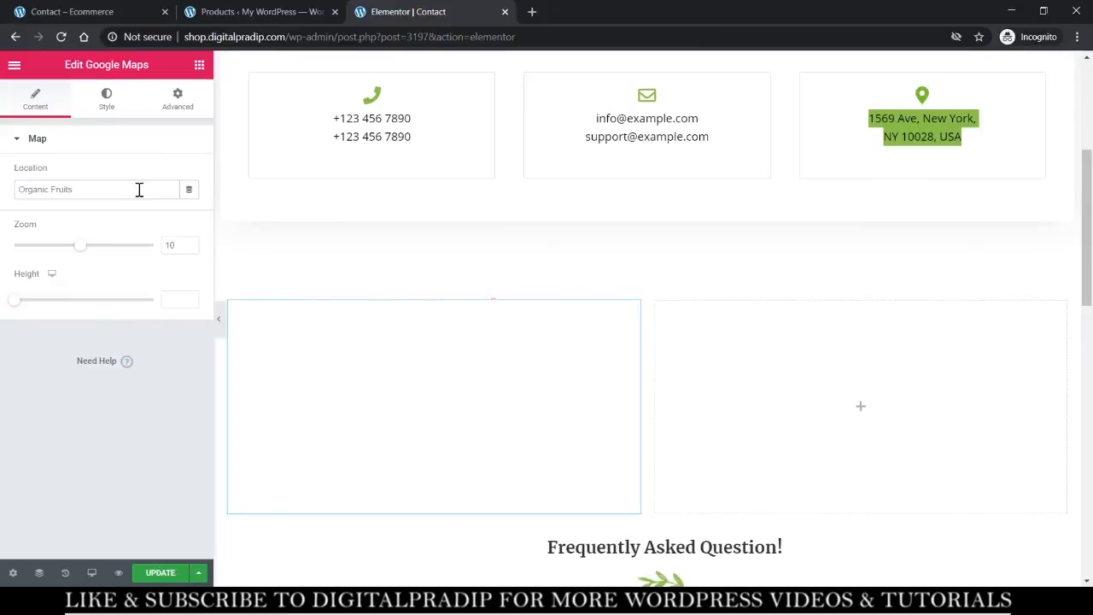
Set the Google Maps widget's location to the full store address given in the contact details above the map.
right_click(886, 134)
left_click(915, 187)
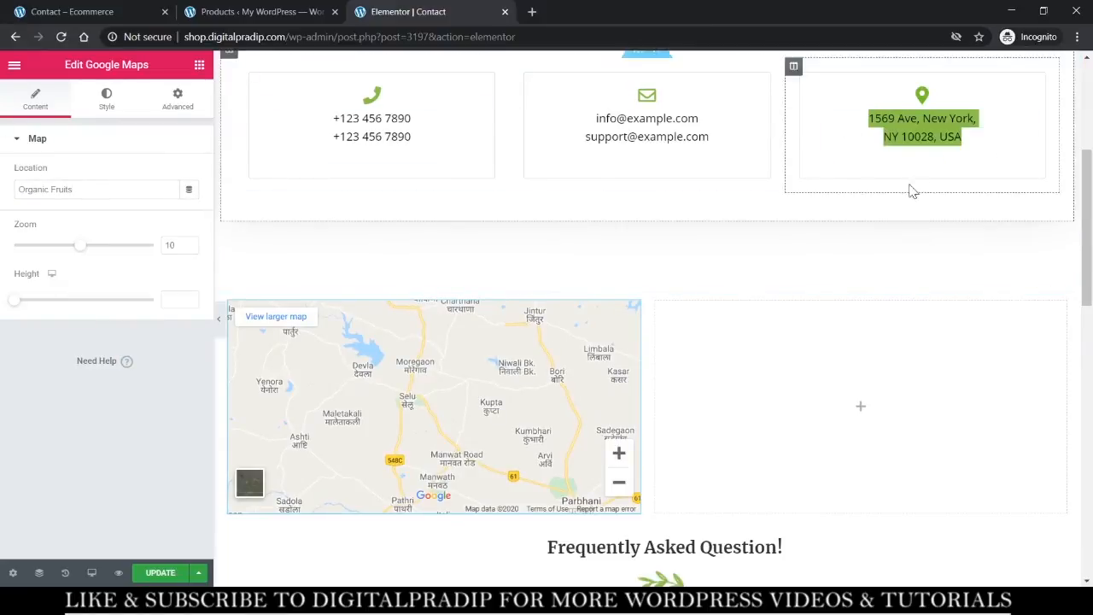
triple_click(105, 187)
key("ctrl+v")
triple_click(105, 187)
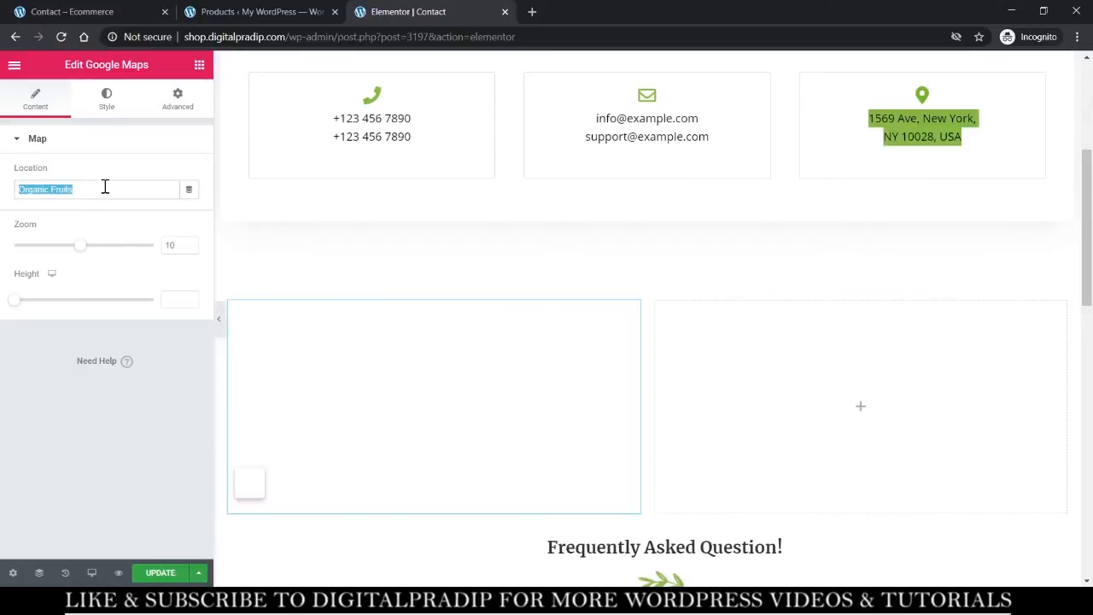
type("1569 Ave")
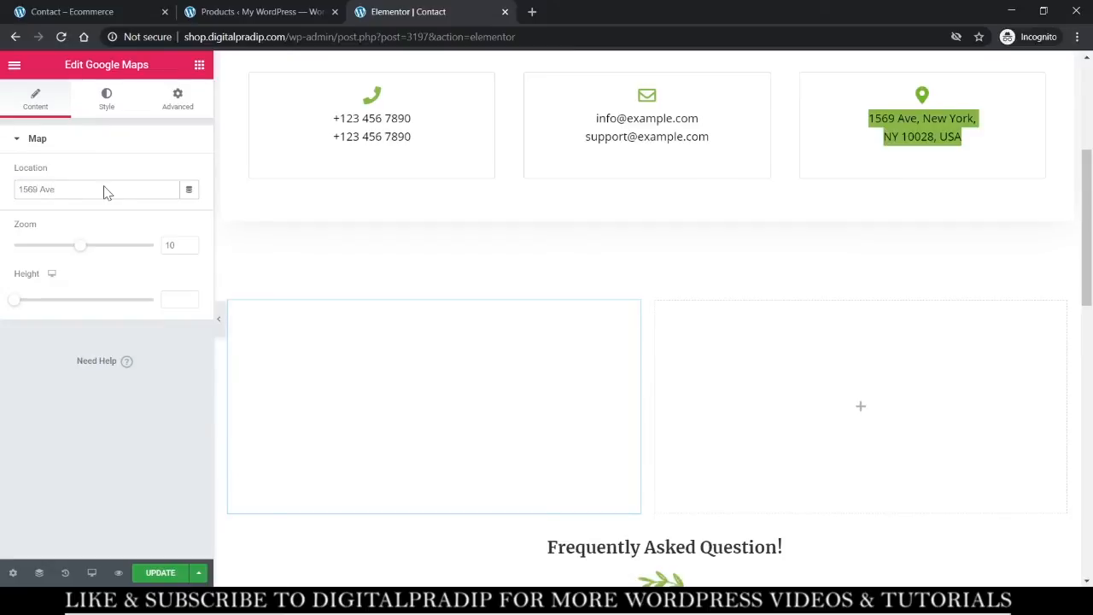
type(", New Yo")
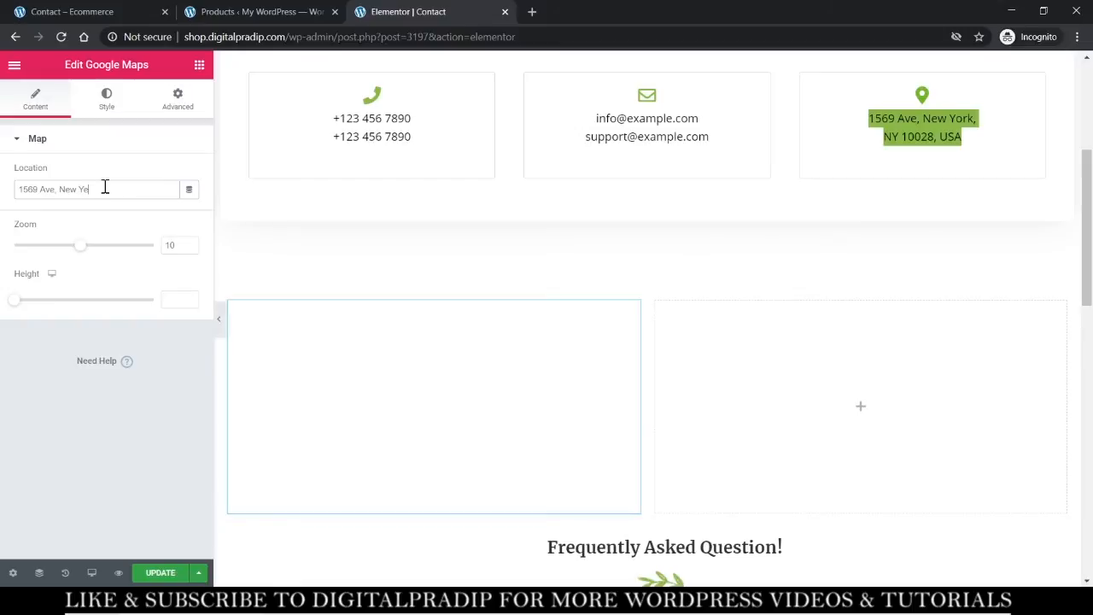
key("BackSpace")
type("ork, NY")
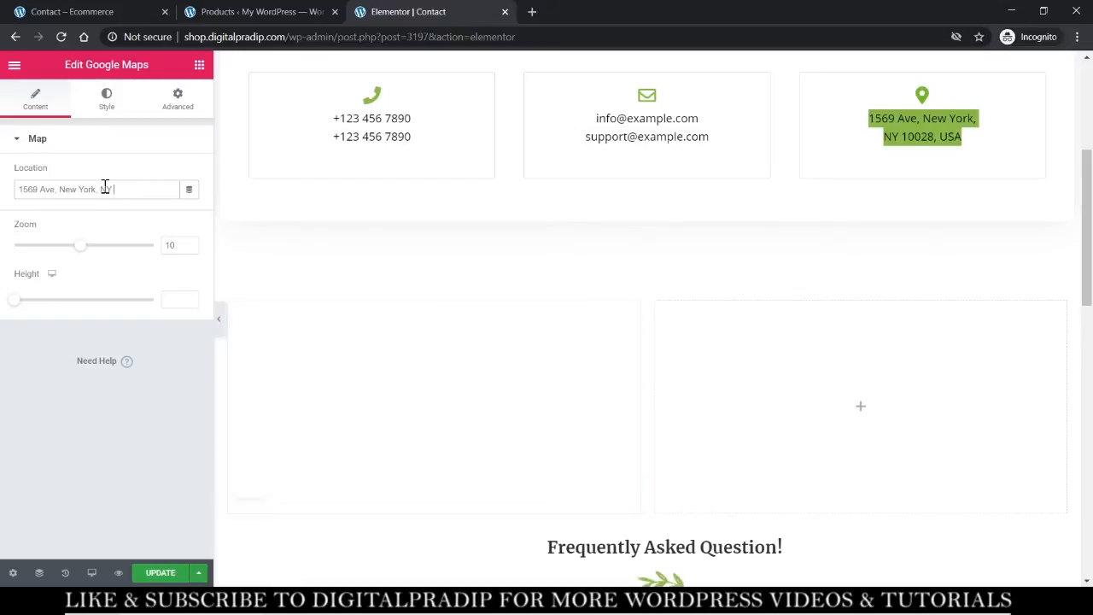
type(" 10028, USA")
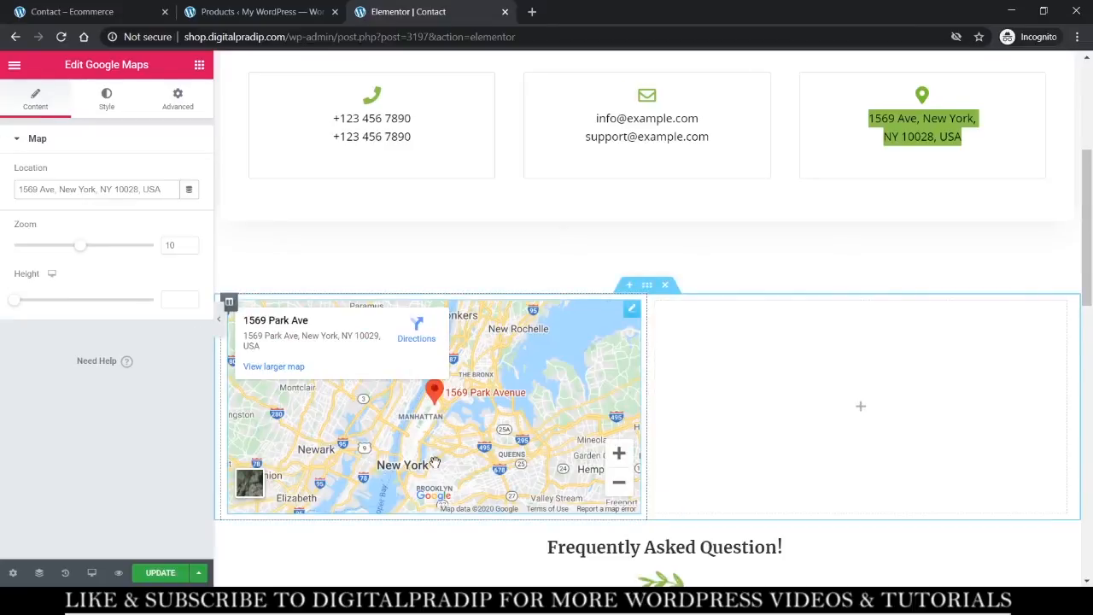
Search the Elementor widgets for "forms" and "wp" to look for a contact form widget, and clear the search.
left_click(766, 371)
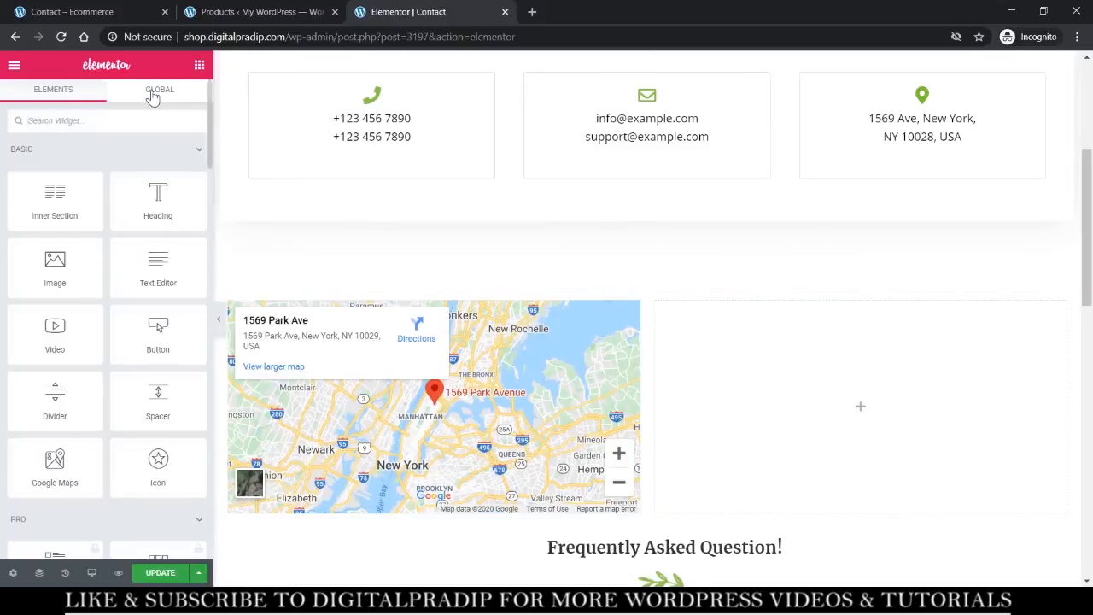
left_click(100, 122)
type("form")
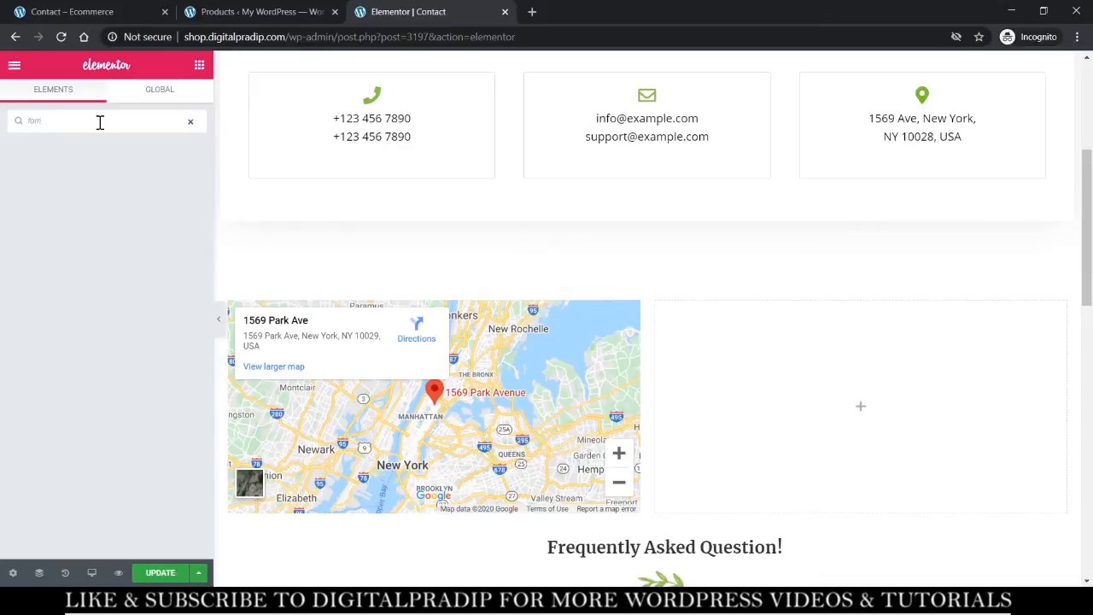
key("BackSpace")
type("r")
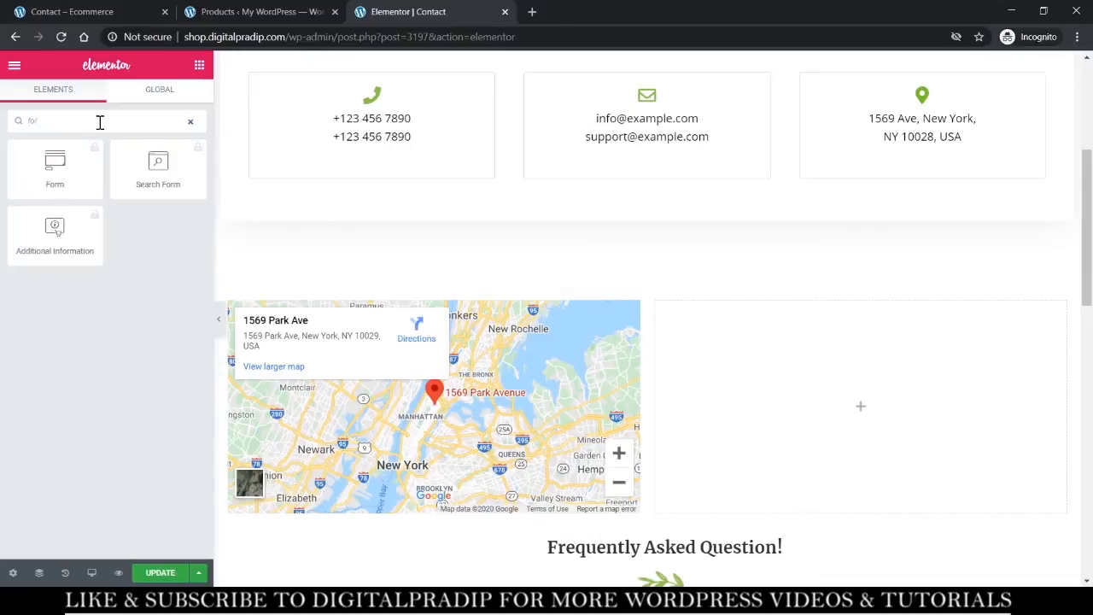
type("ms")
key("BackSpace")
key("BackSpace")
key("BackSpace")
key("BackSpace")
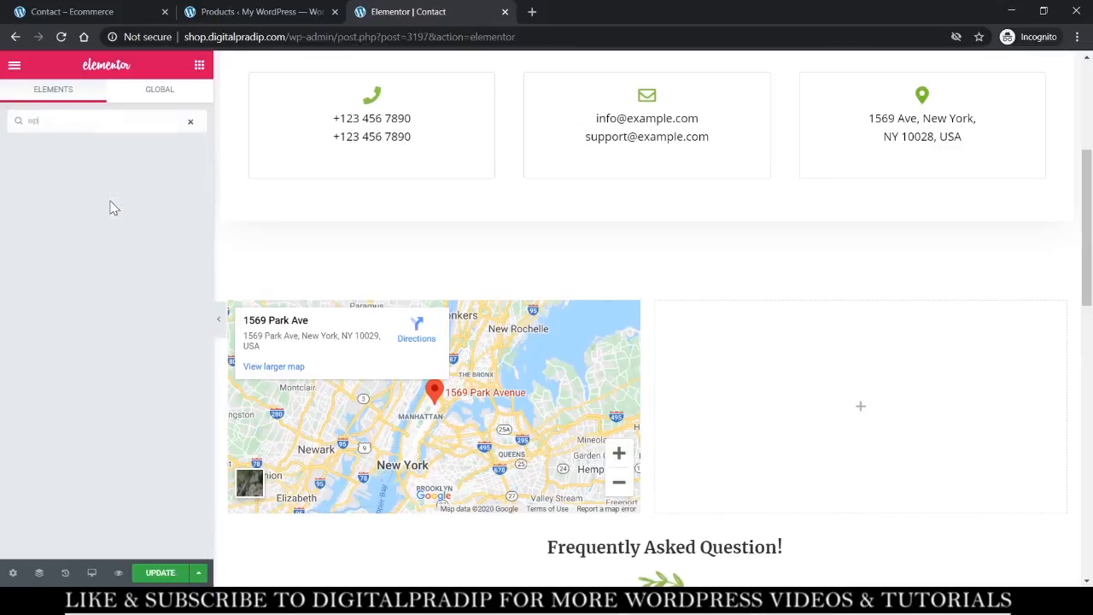
key("BackSpace")
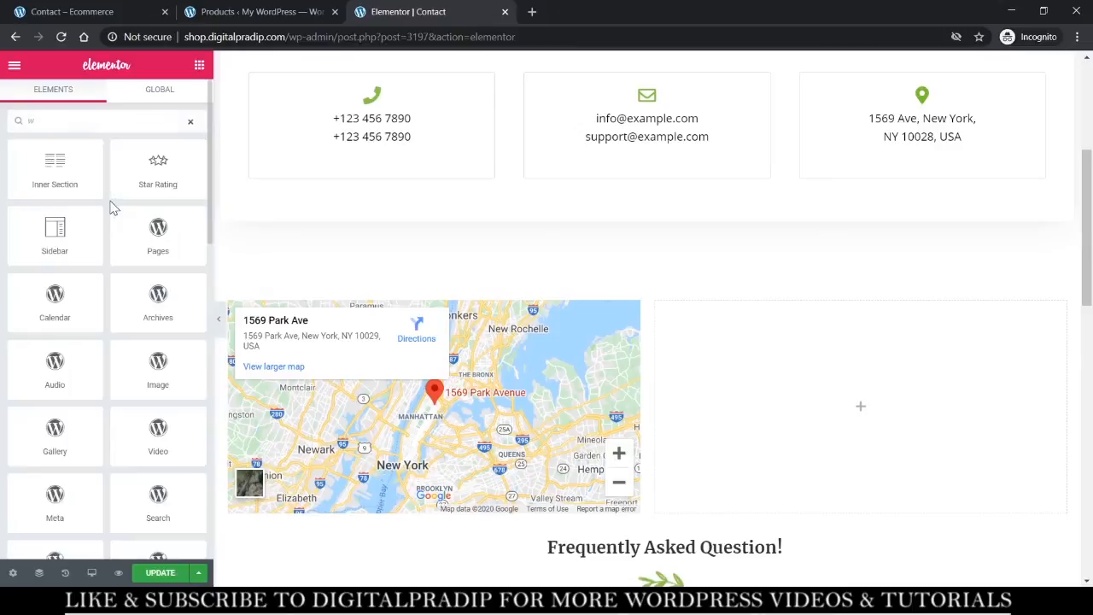
type("wp")
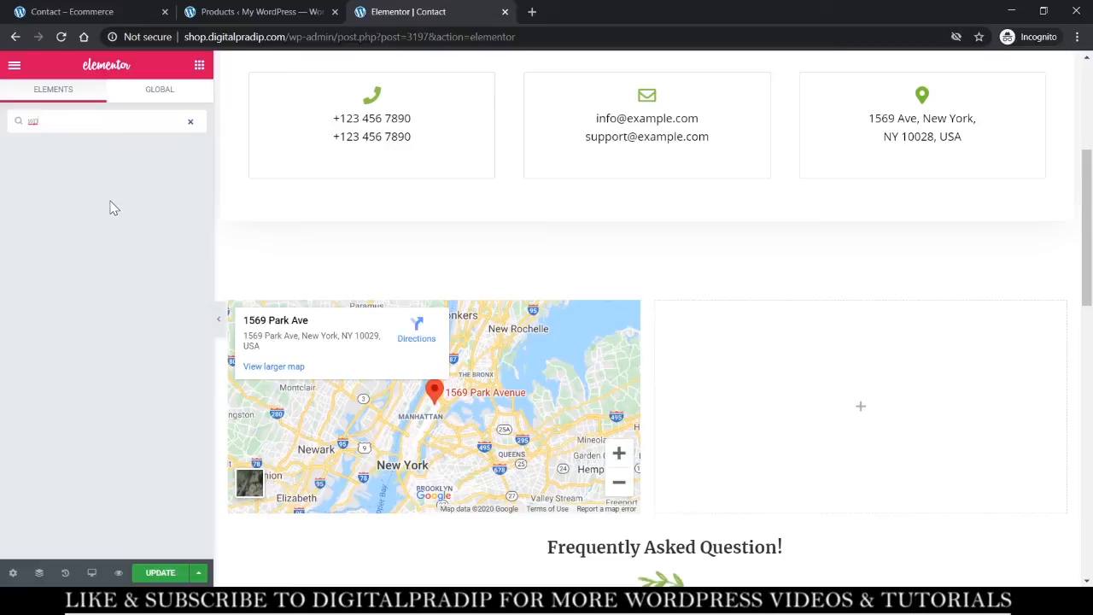
key("BackSpace")
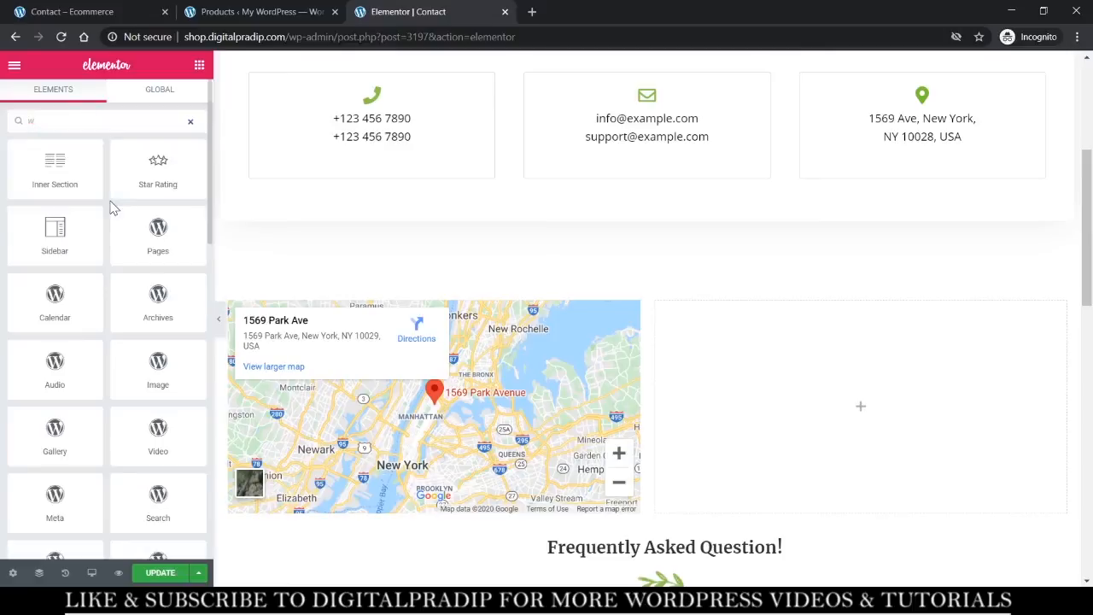
key("BackSpace")
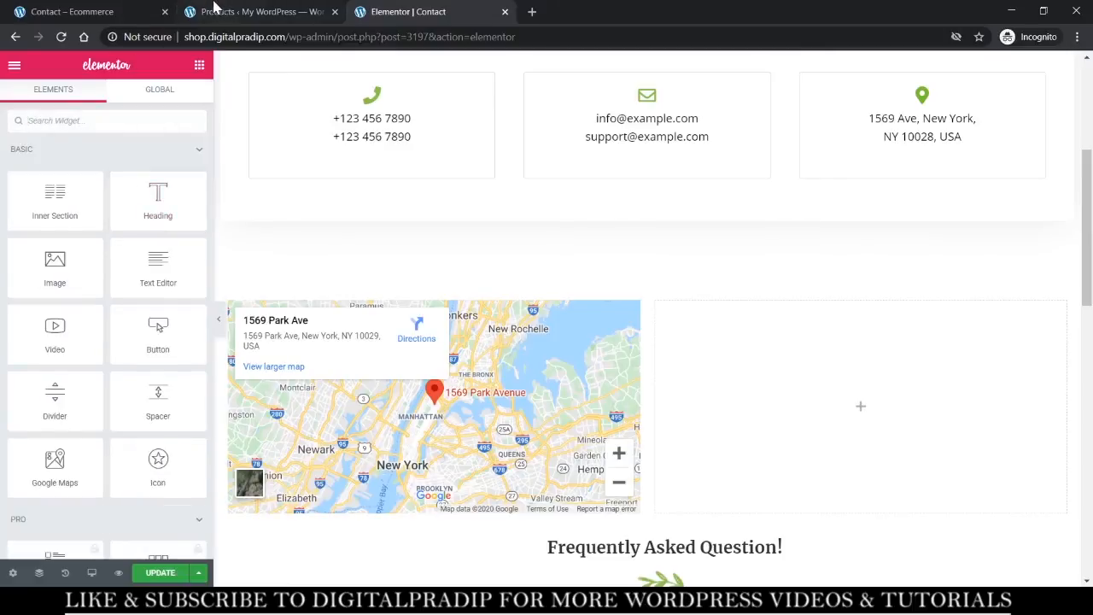
Switch to the WordPress dashboard, review the installed plugins and search them for "wp".
left_click(263, 10)
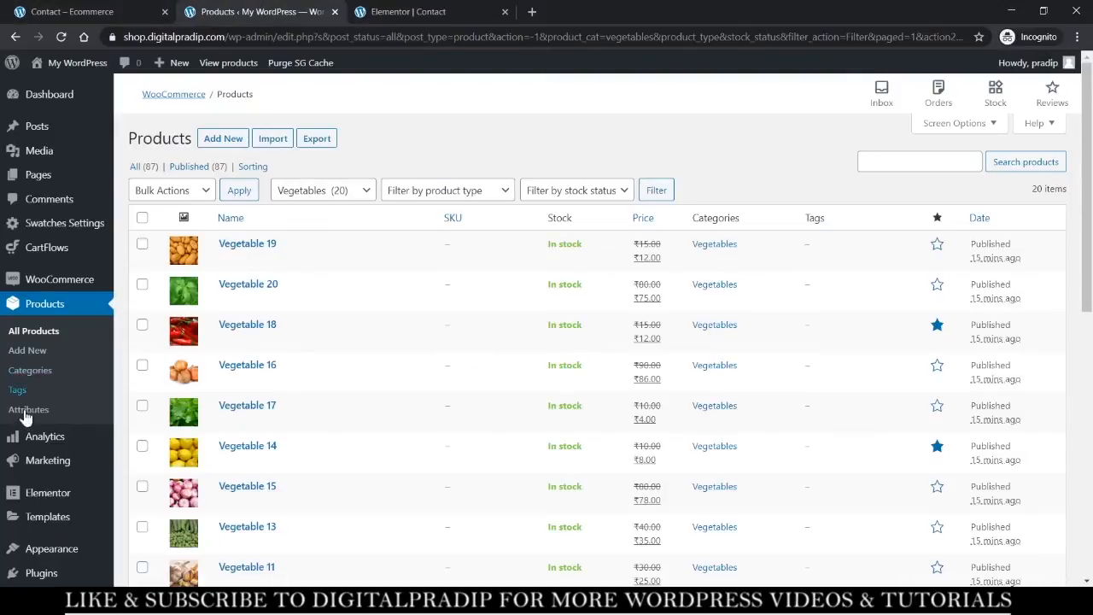
scroll(26, 416, "down", 3)
mouse_move(51, 413)
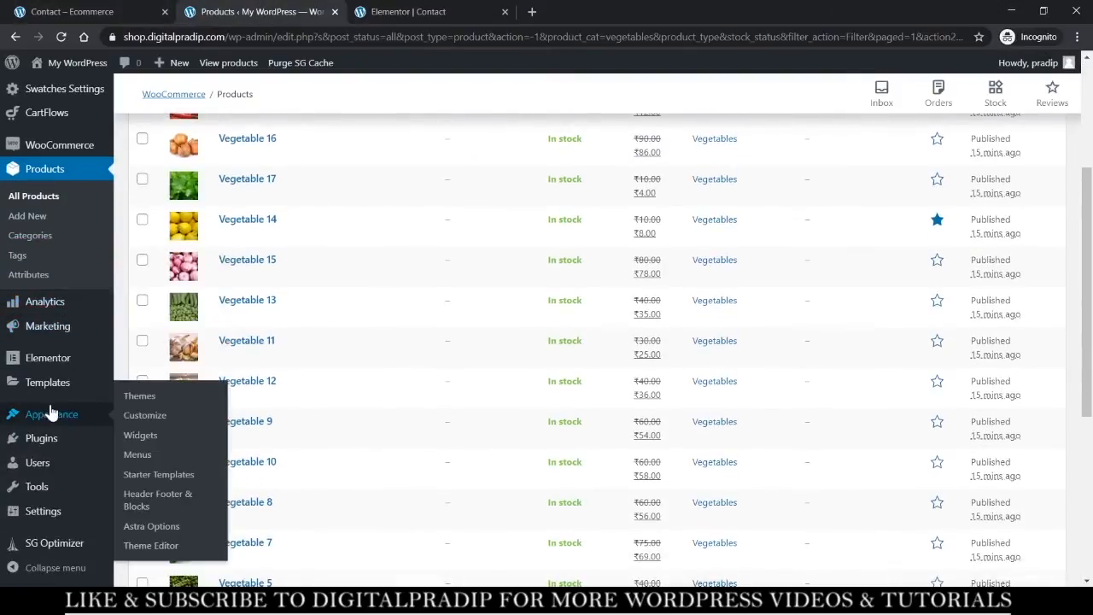
left_click(53, 438)
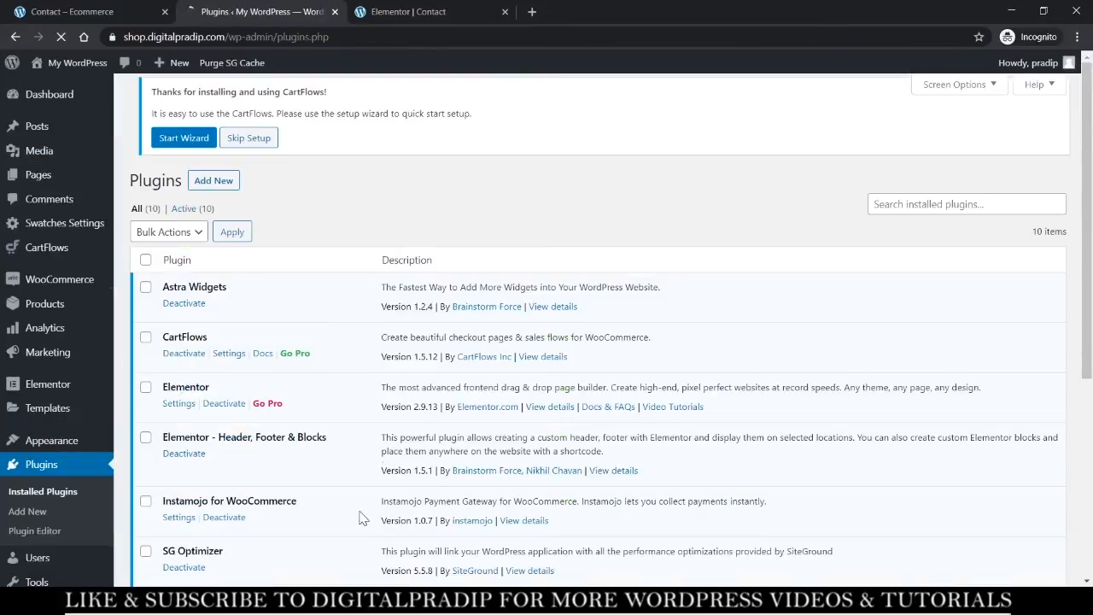
scroll(358, 512, "down", 5)
scroll(442, 386, "up", 5)
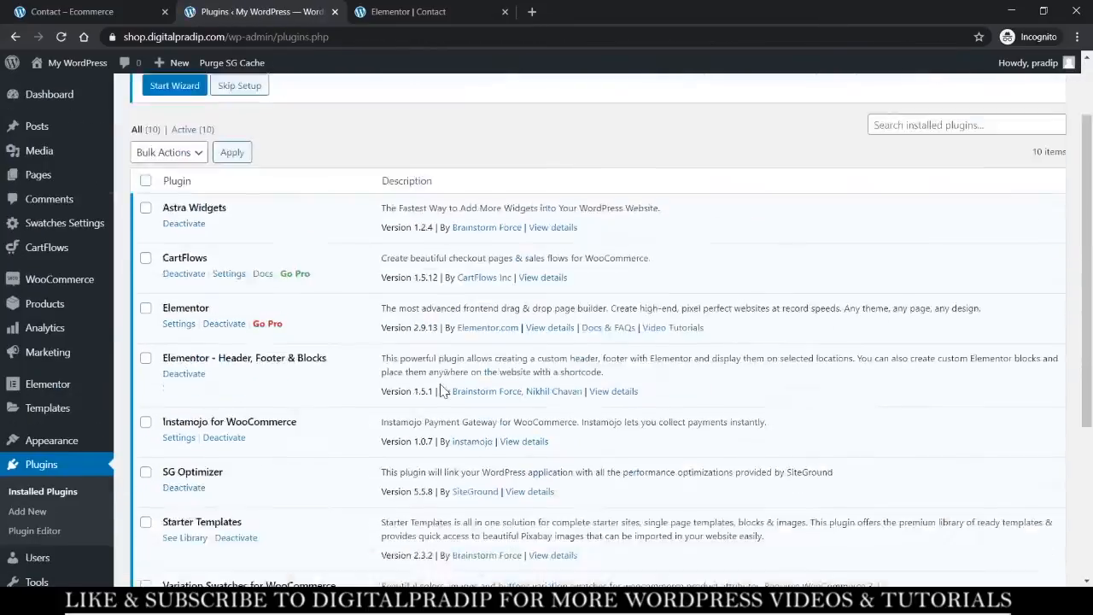
left_click(906, 217)
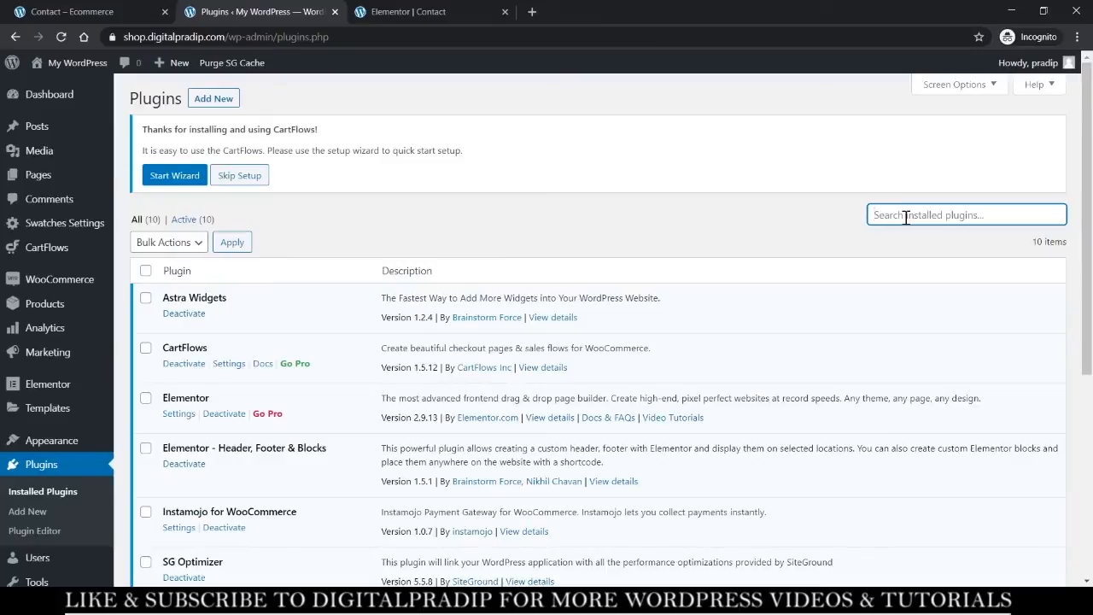
type("wp")
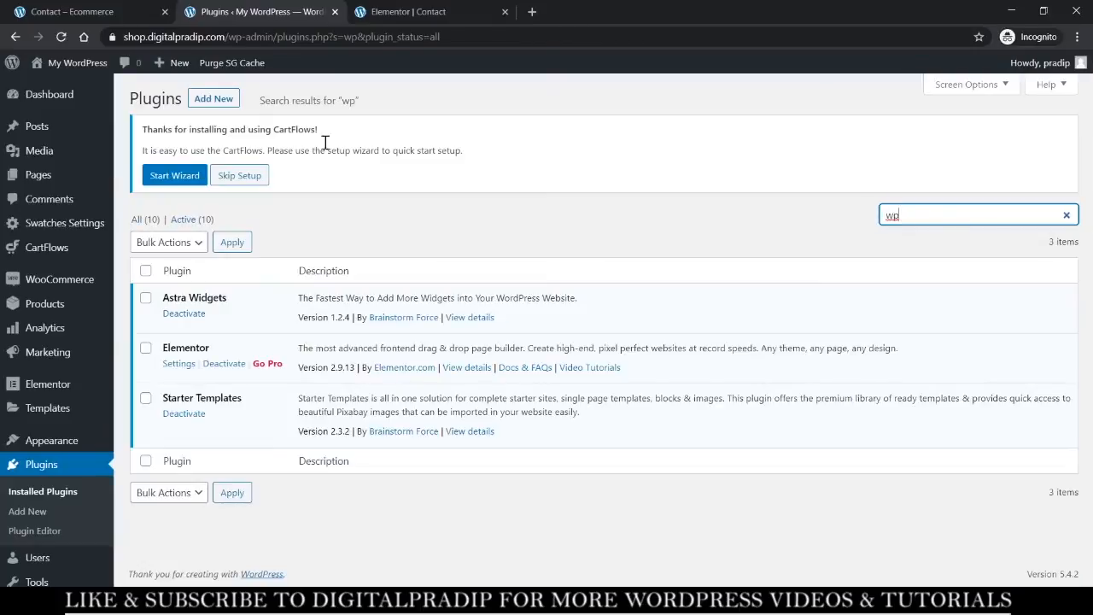
Search the new plugins for "wpforms", then install and activate Contact Form by WPForms.
left_click(232, 105)
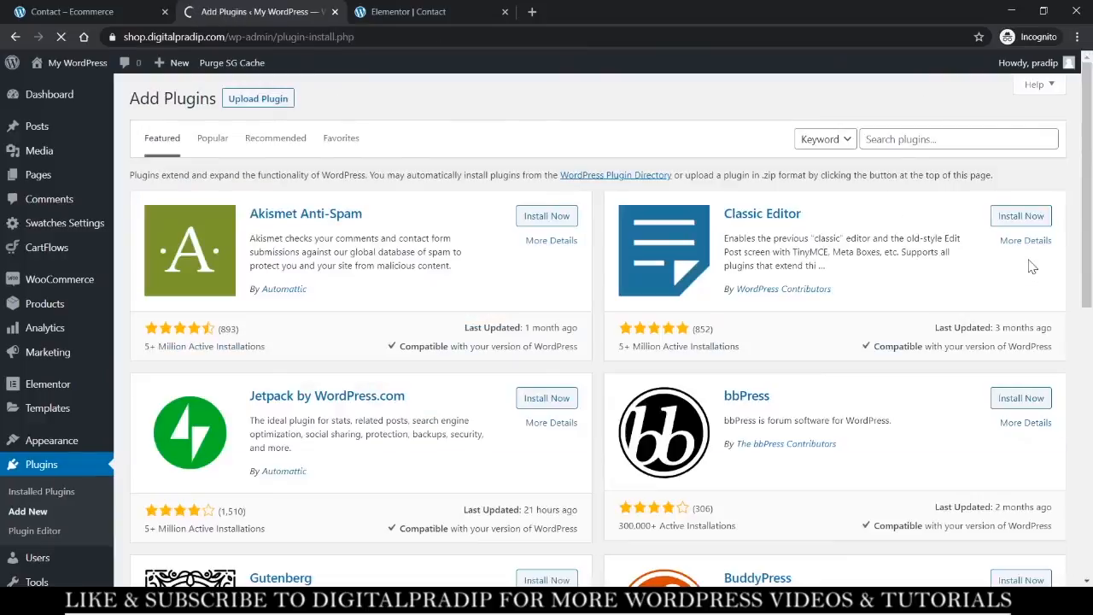
left_click(930, 139)
type("wpforms")
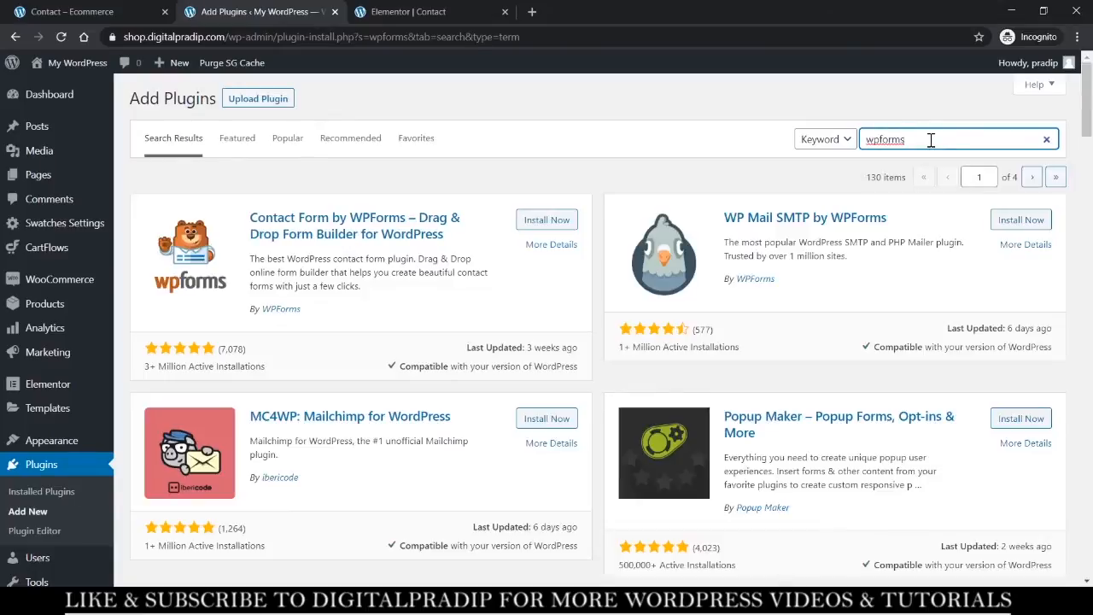
left_click(564, 220)
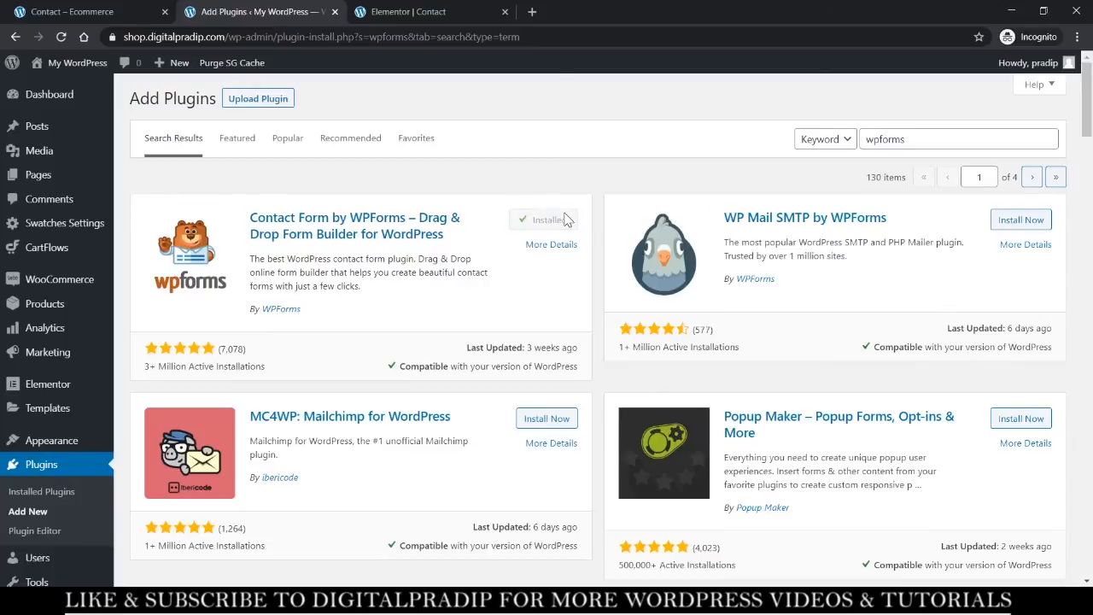
left_click(563, 220)
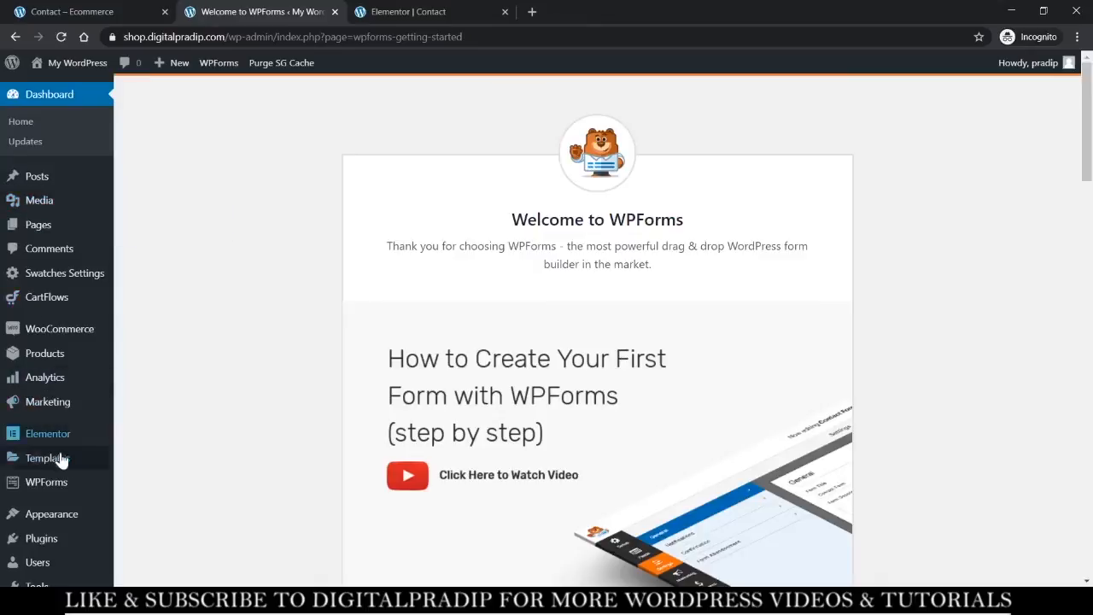
Create a new form in WPForms from the Simple Contact Form template.
left_click(64, 483)
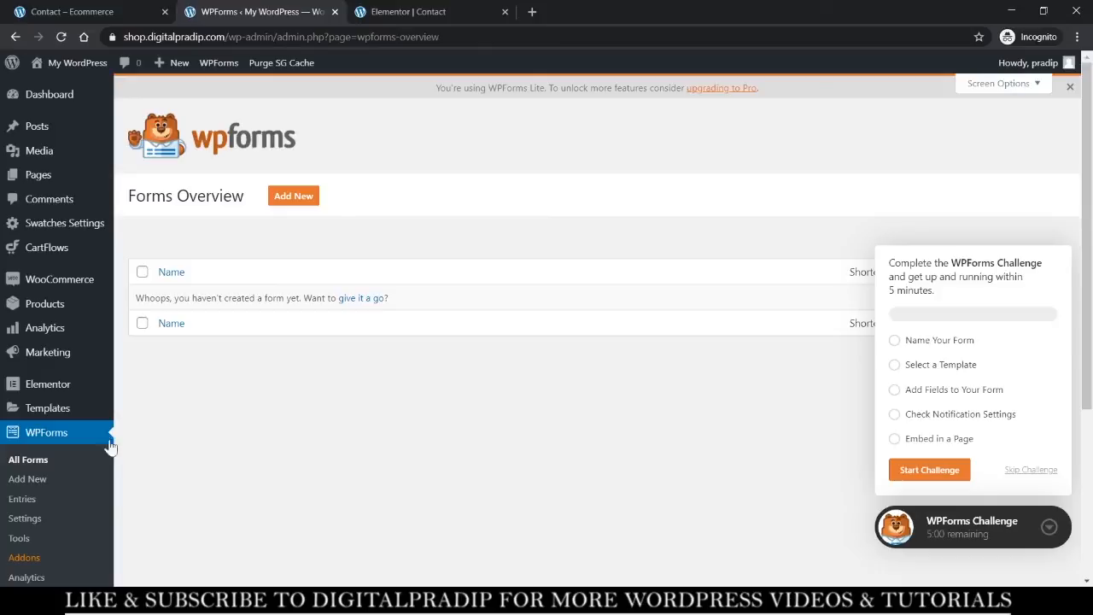
left_click(297, 205)
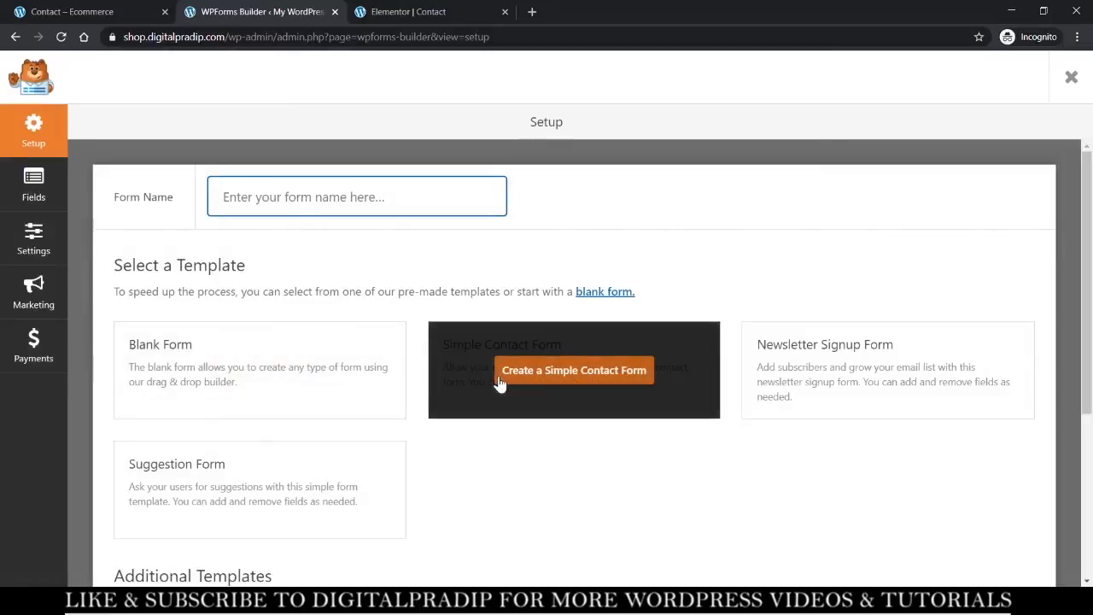
left_click(499, 383)
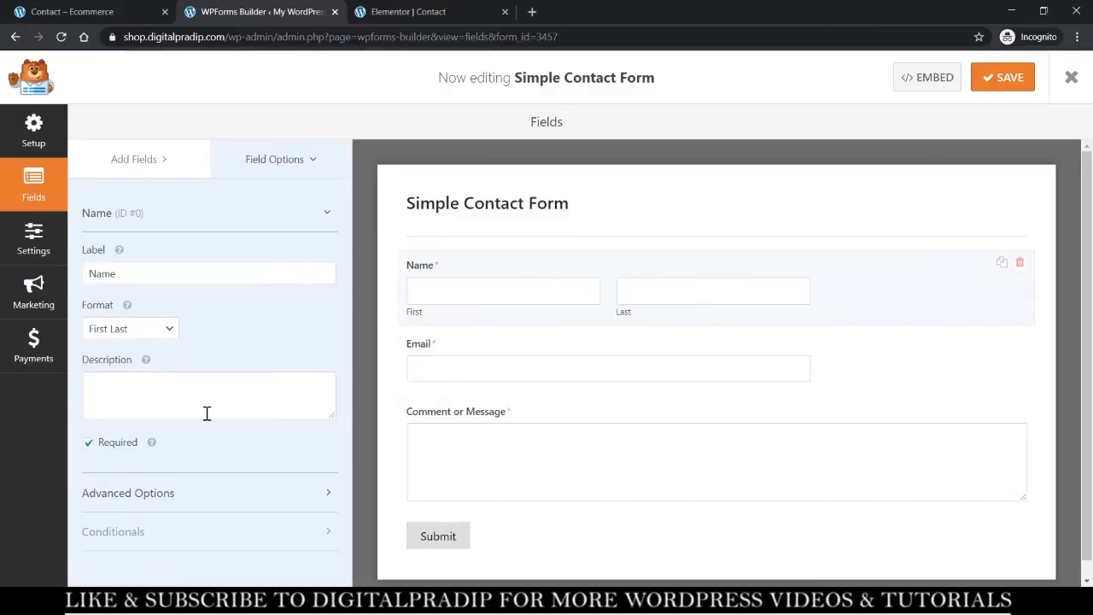
Set the contact form's Name field size to Large in its advanced options.
left_click(213, 504)
scroll(214, 500, "down", 2)
left_click(127, 393)
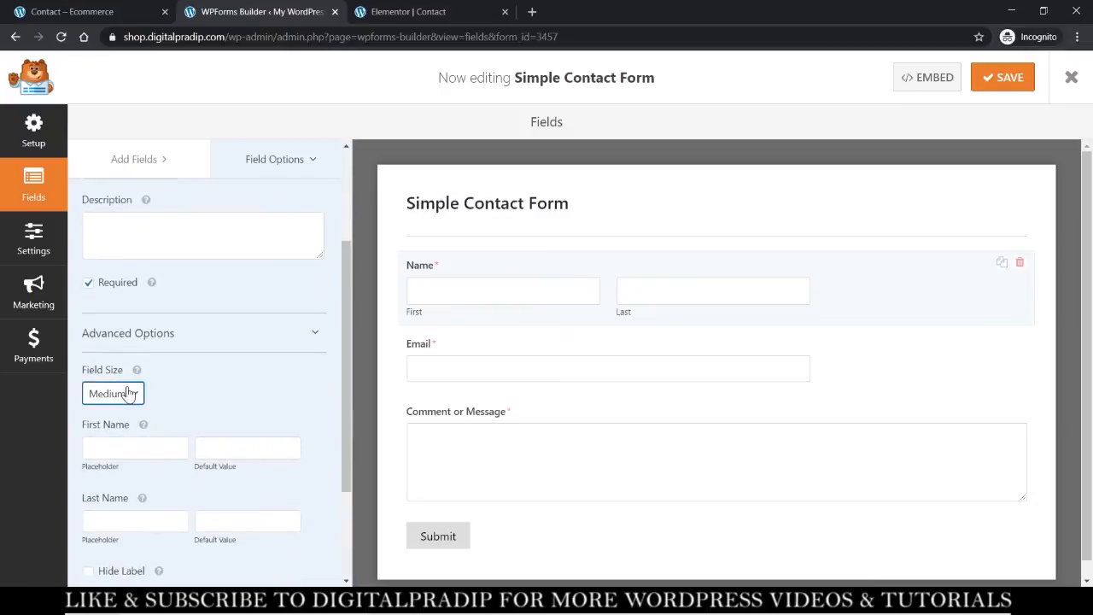
left_click(117, 445)
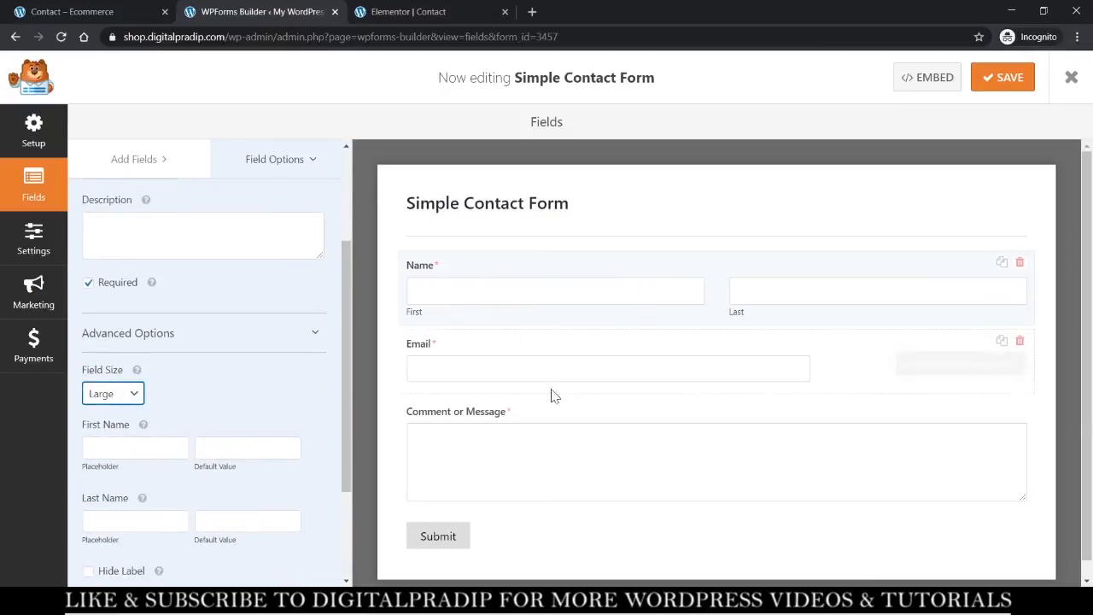
Set the contact form's Email field size to Large in its advanced options.
left_click(597, 380)
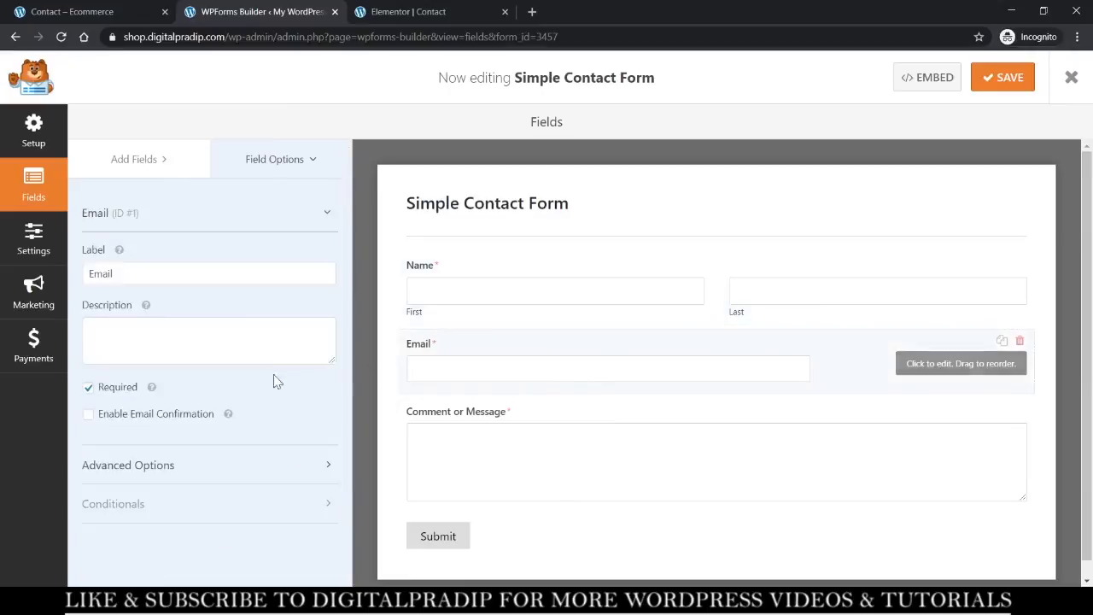
left_click(195, 463)
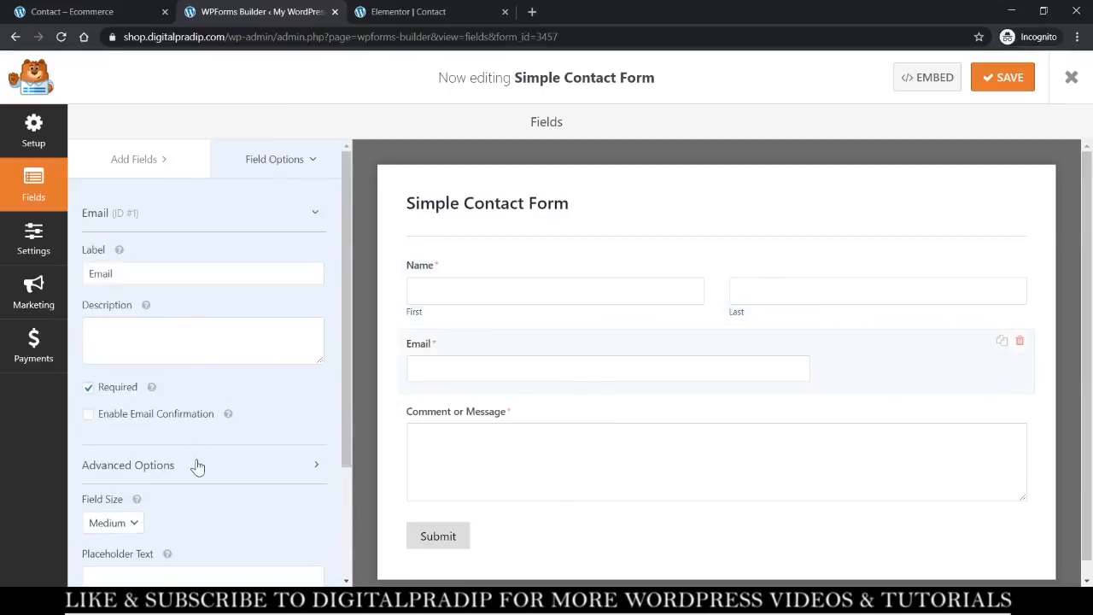
scroll(195, 464, "down", 1)
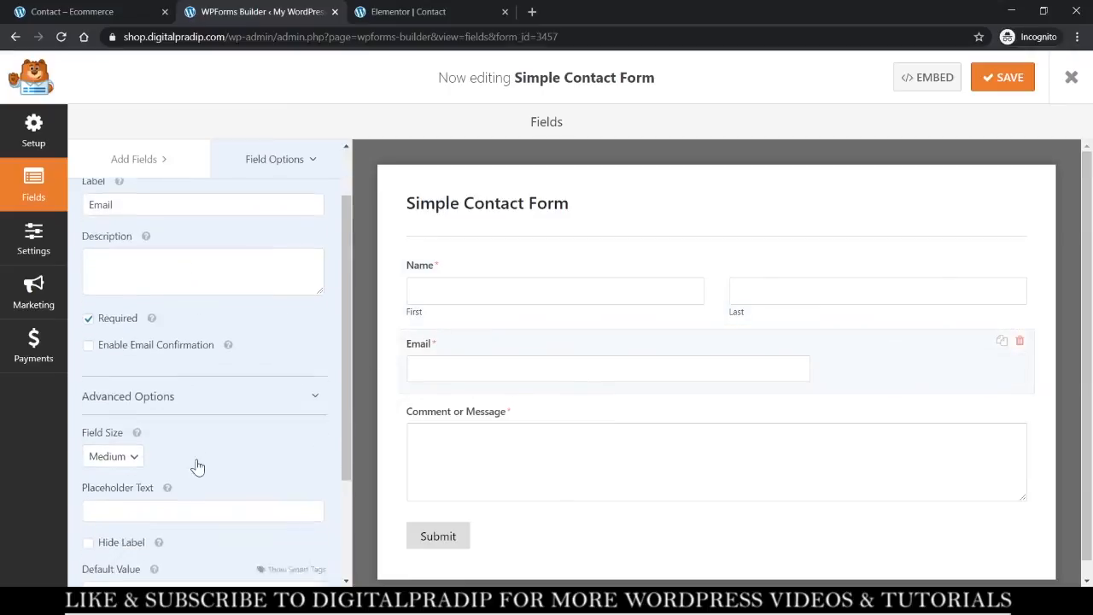
left_click(133, 442)
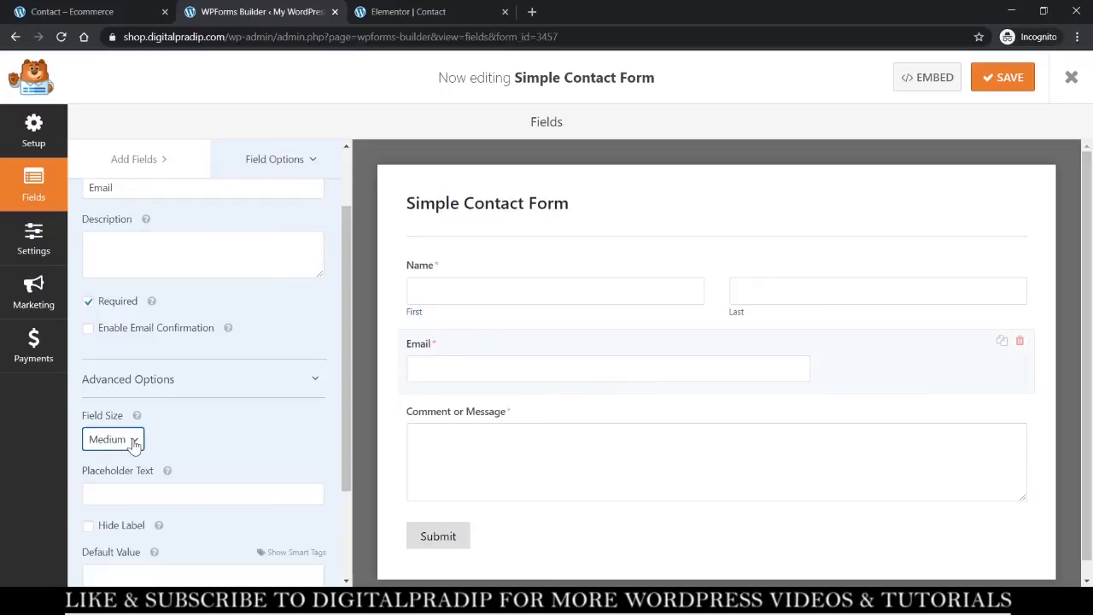
left_click(126, 492)
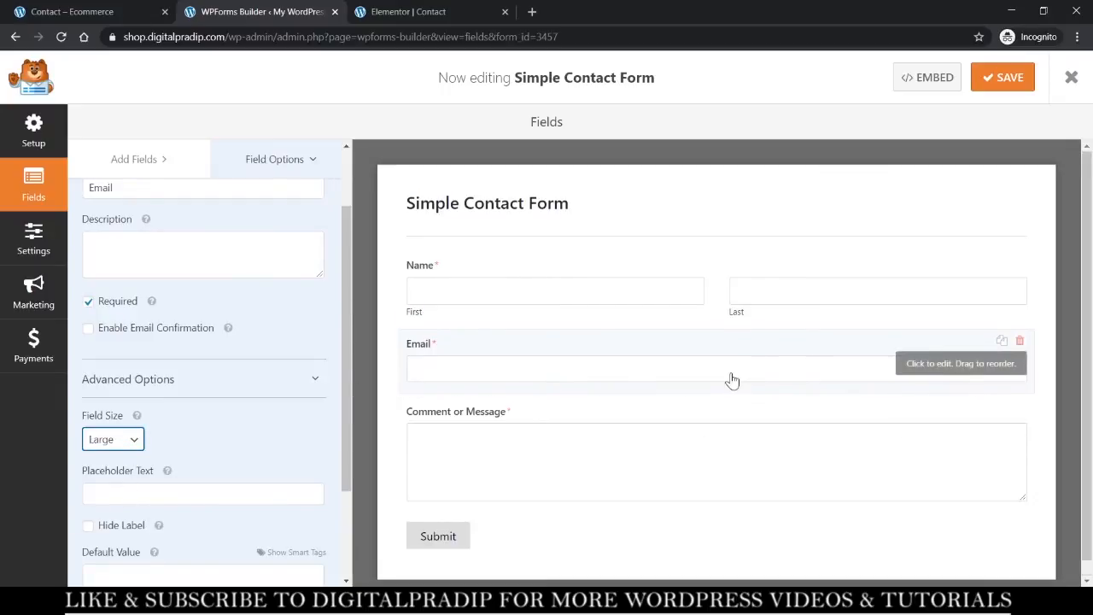
Rename the form to "Write to us..." in its general settings and save the form.
left_click(34, 239)
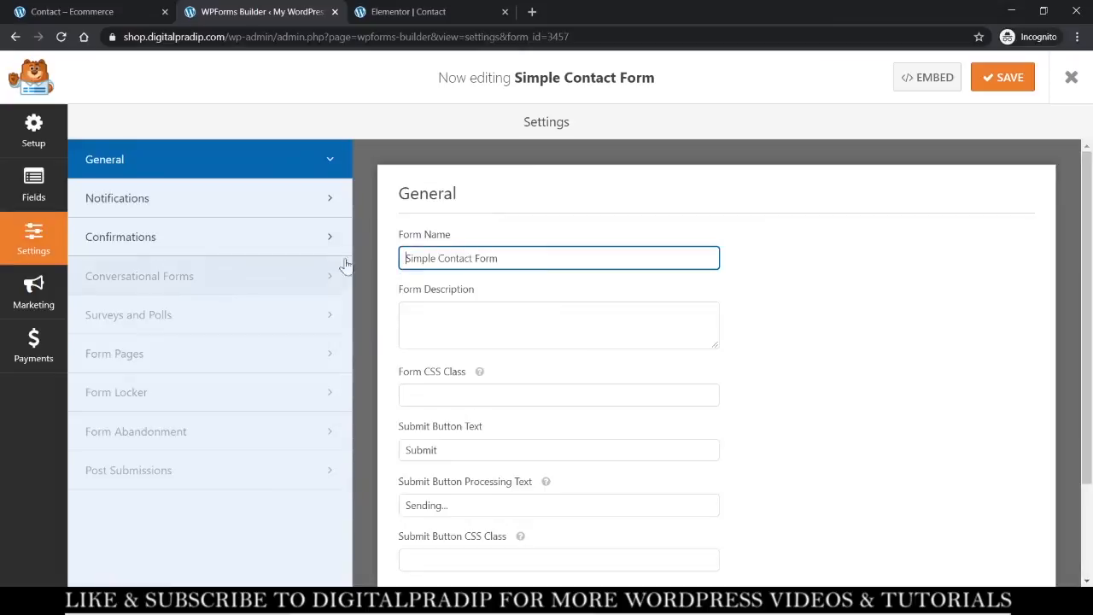
triple_click(427, 259)
type("W")
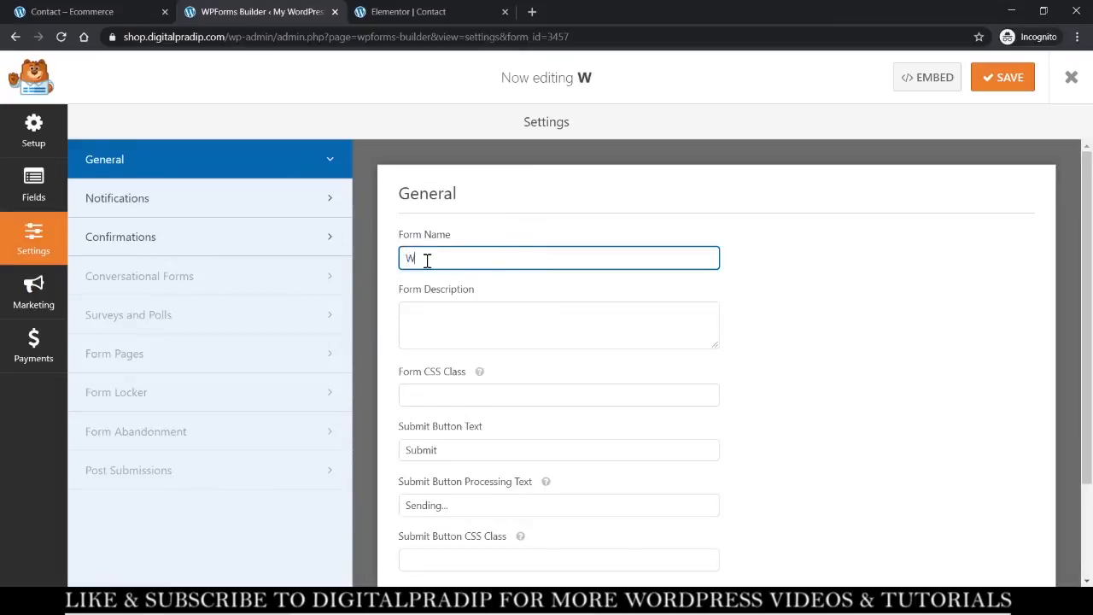
type("rite to ")
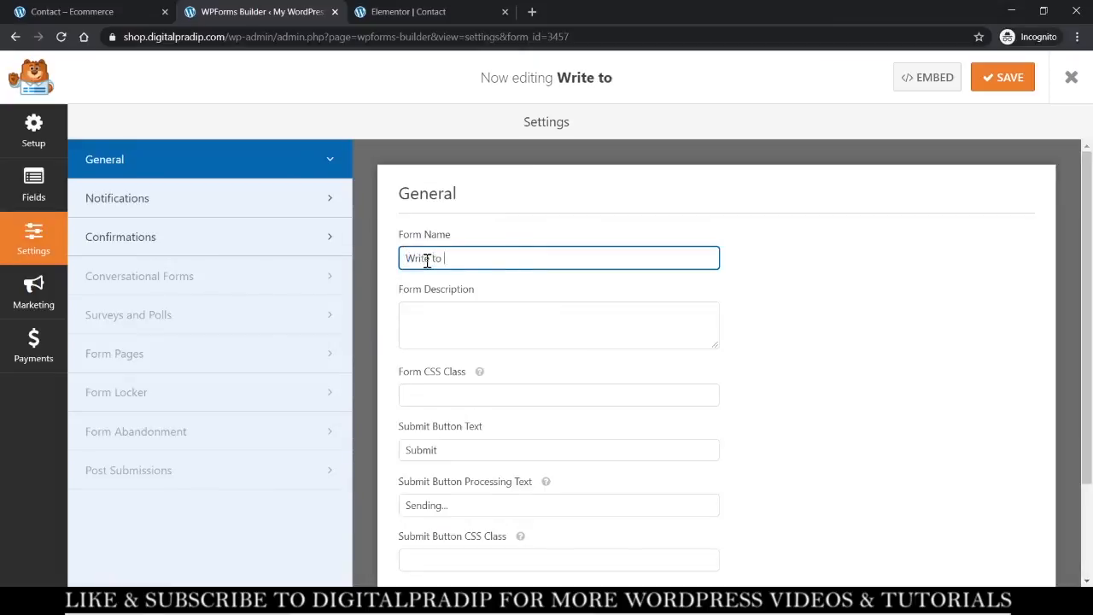
type("us...")
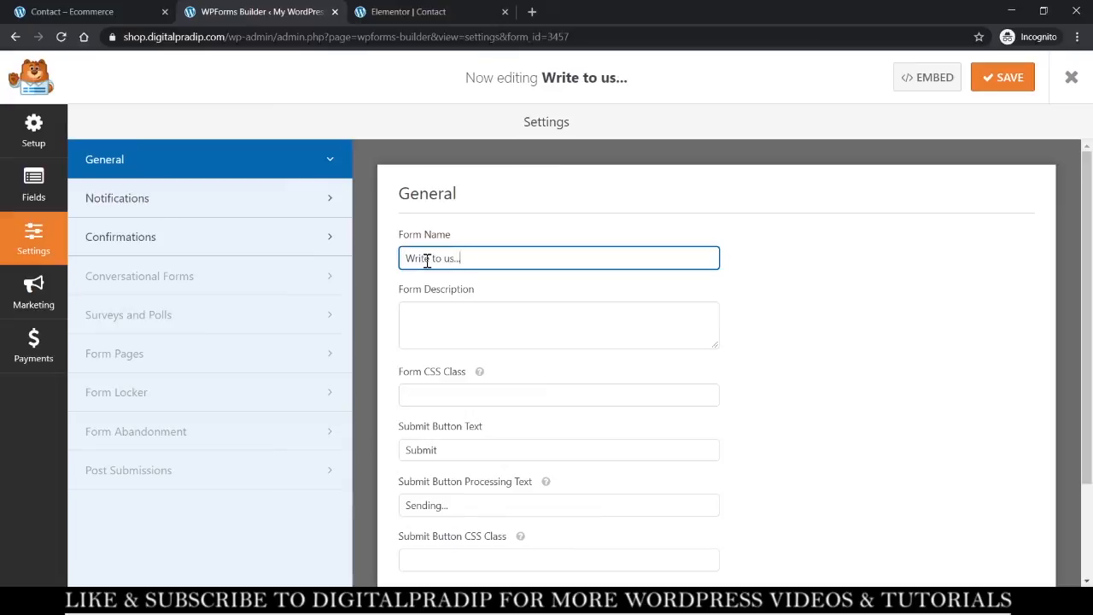
scroll(427, 260, "down", 2)
scroll(876, 220, "up", 2)
left_click(1002, 76)
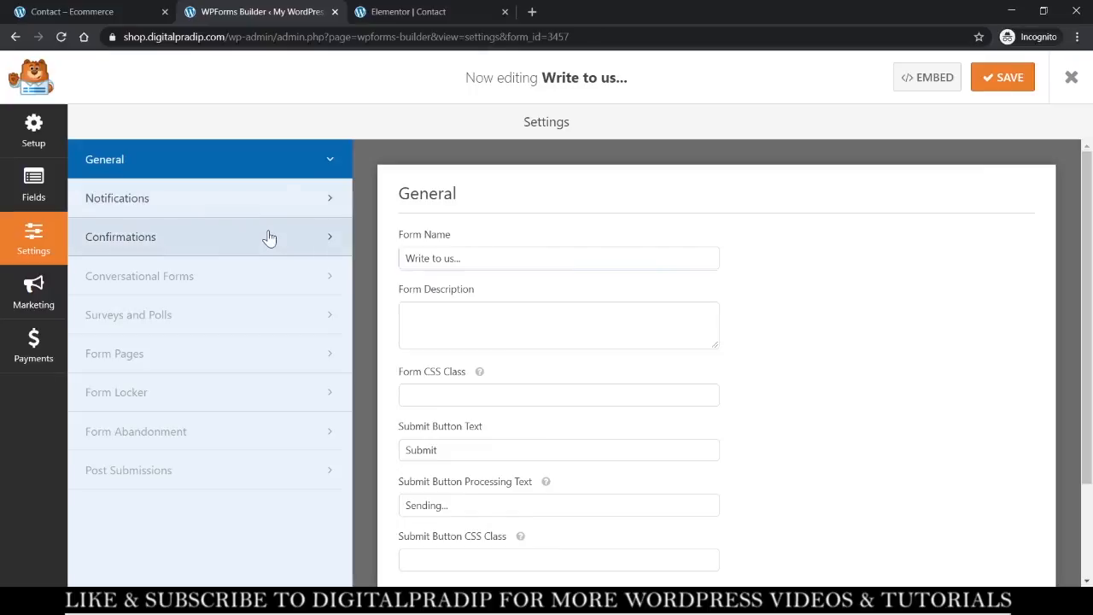
Check the form's field layout, then open its embed information and select the whole shortcode.
left_click(31, 196)
scroll(733, 363, "down", 1)
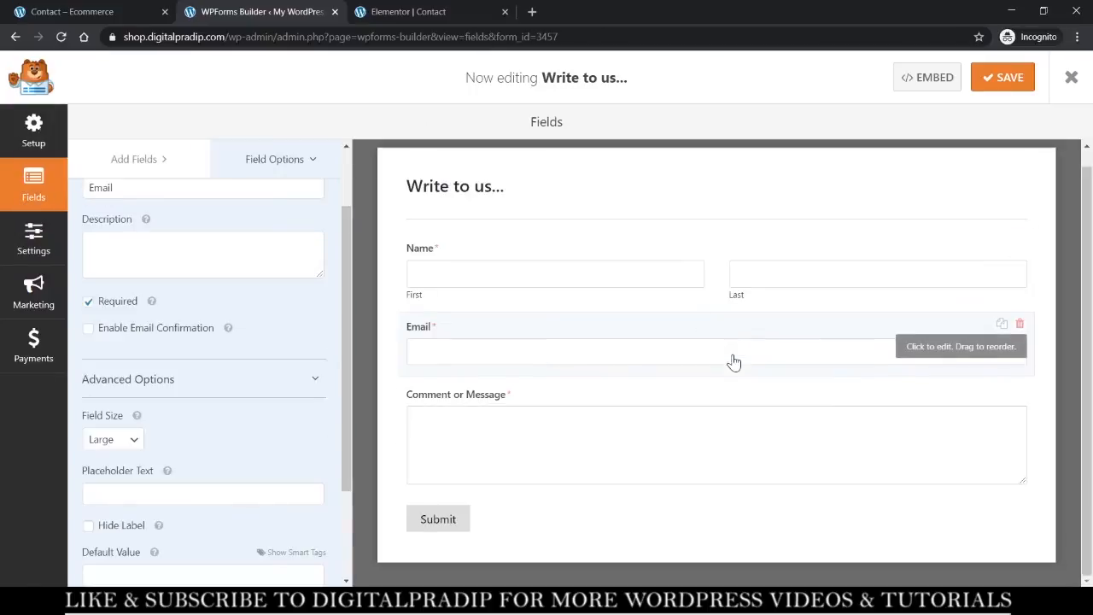
scroll(732, 363, "up", 1)
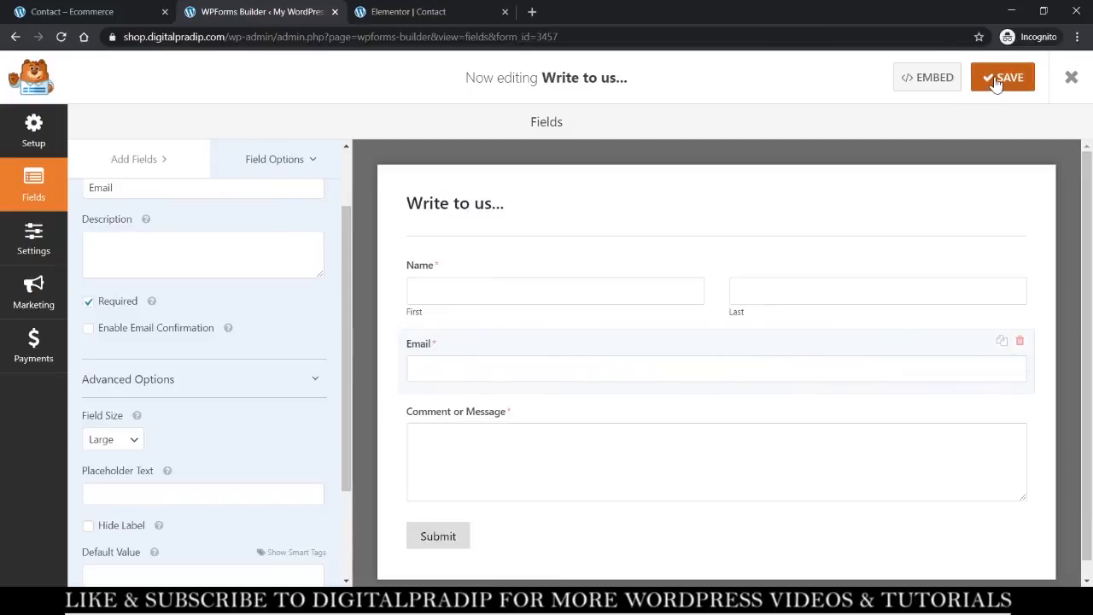
left_click(938, 84)
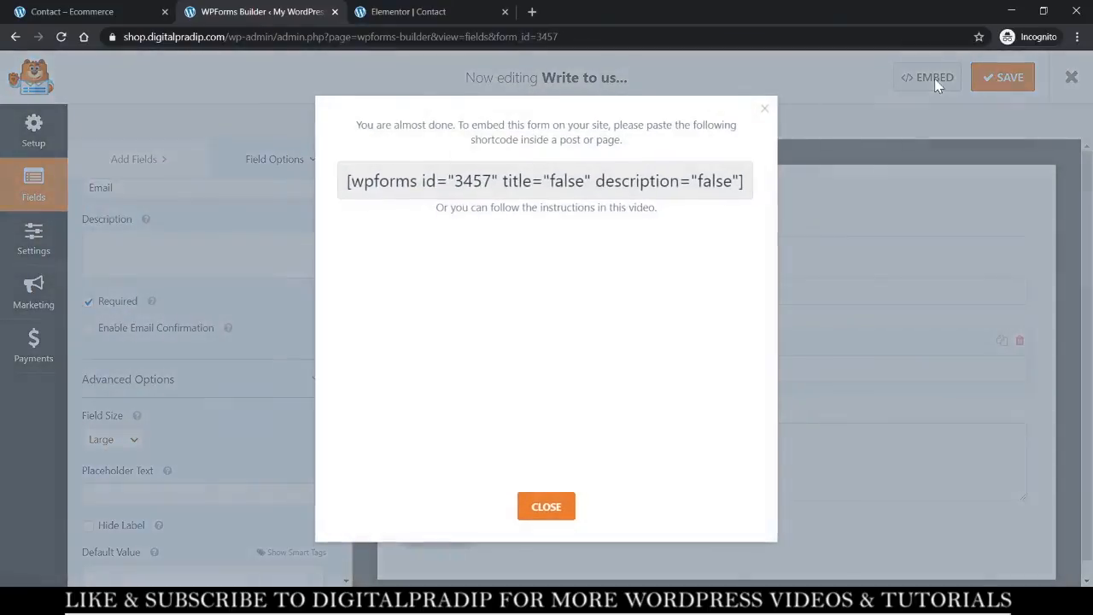
left_click(660, 170)
triple_click(660, 169)
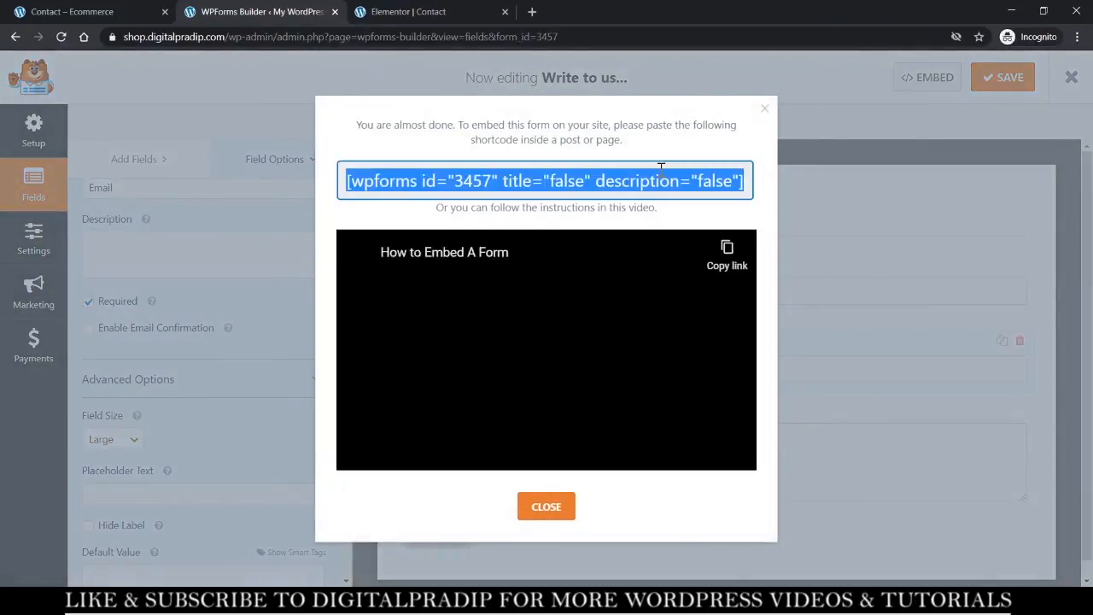
Switch to the Contact page in Elementor, search the widgets for "wp", clear the search and update the page.
left_click(402, 11)
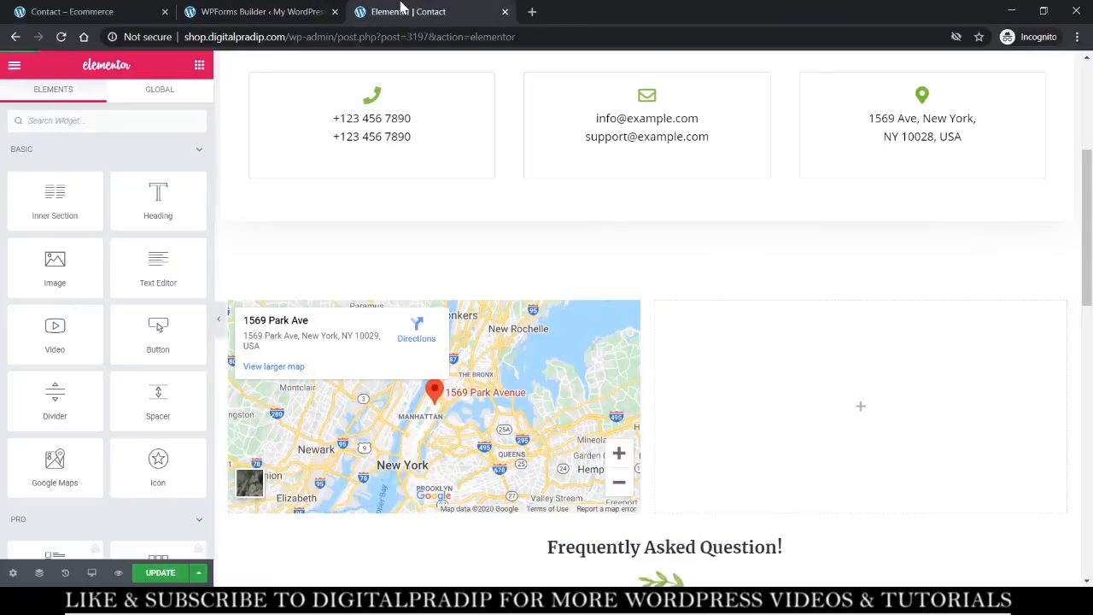
left_click(112, 123)
type("wp")
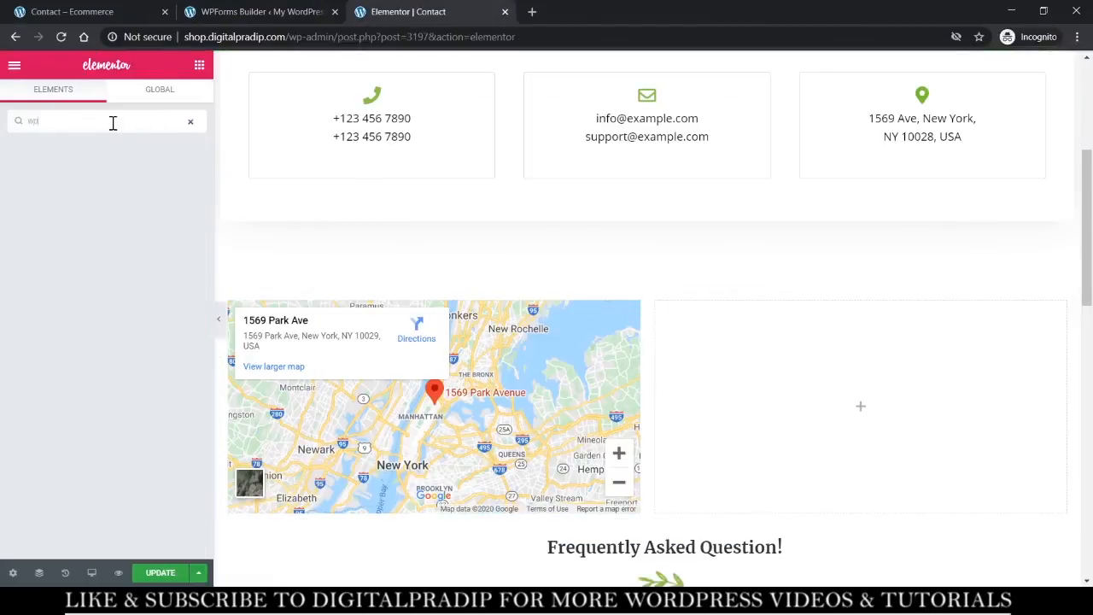
key("BackSpace")
key("BackSpace")
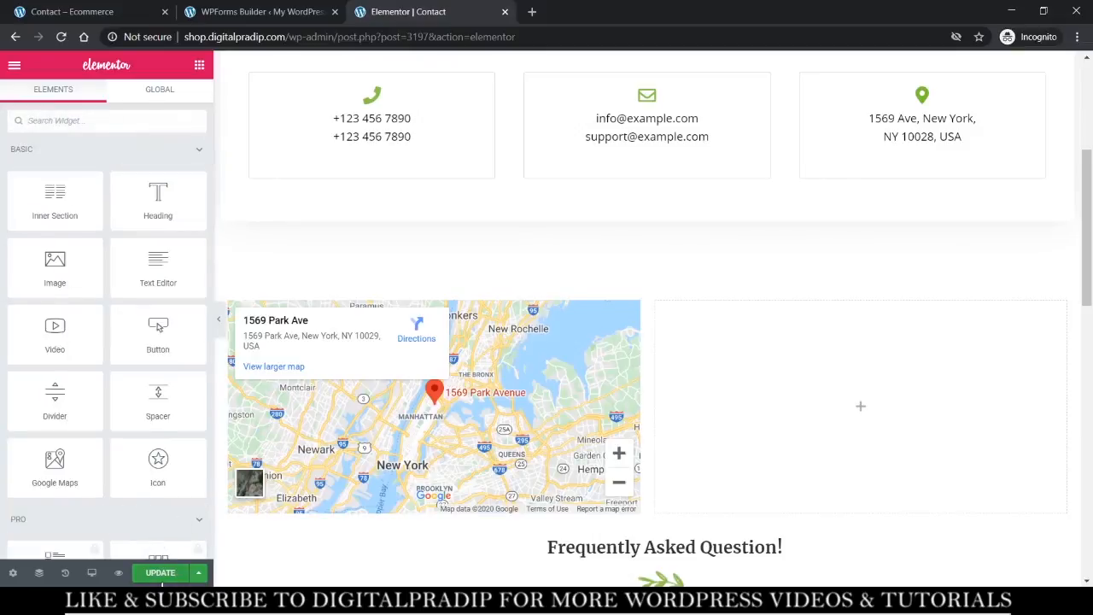
left_click(174, 577)
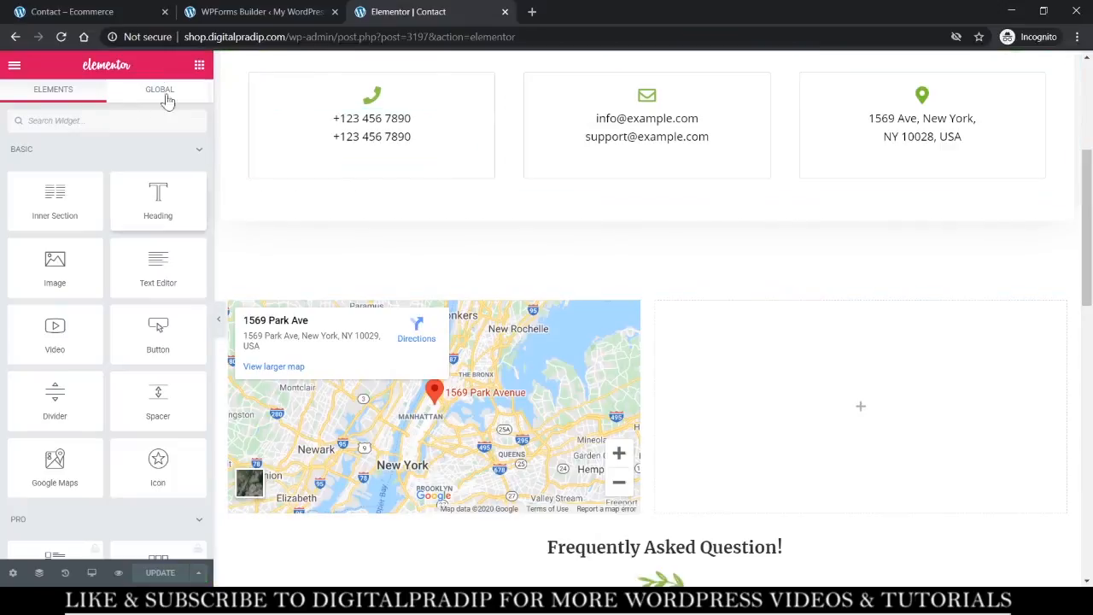
Search the widgets for "wp" again, look through the full widget list, and reopen the Contact page in Elementor.
left_click(120, 122)
type("wp")
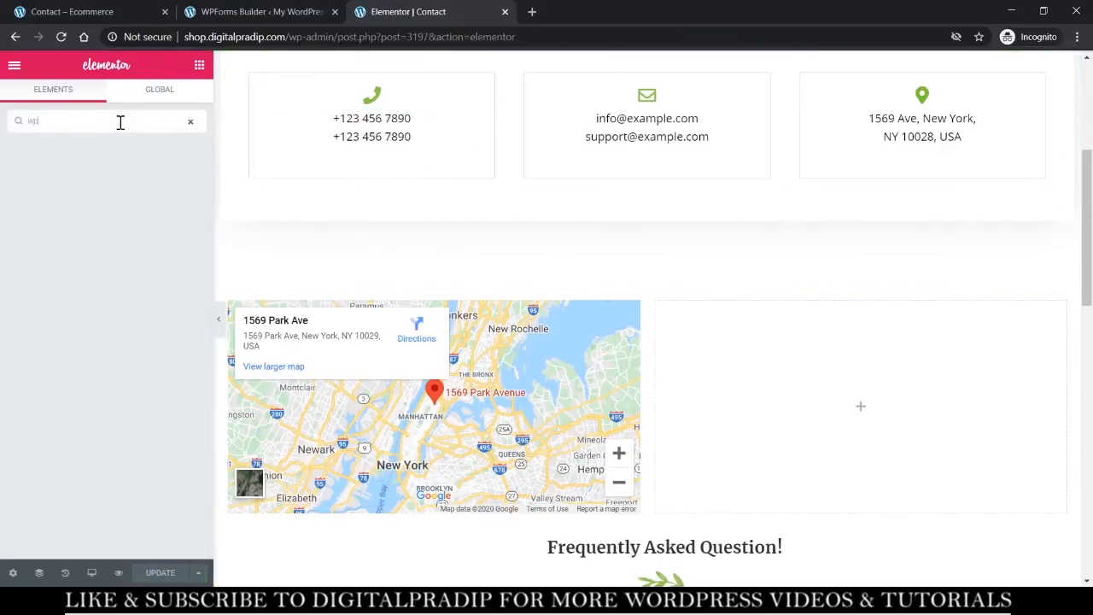
key("BackSpace")
key("BackSpace")
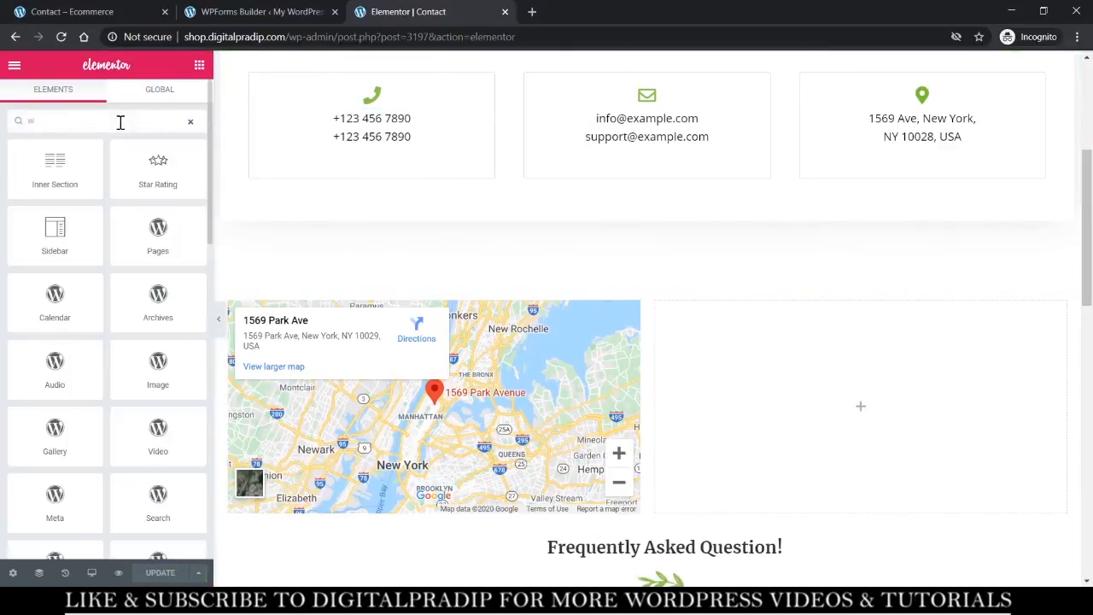
scroll(158, 334, "down", 5)
scroll(159, 338, "down", 10)
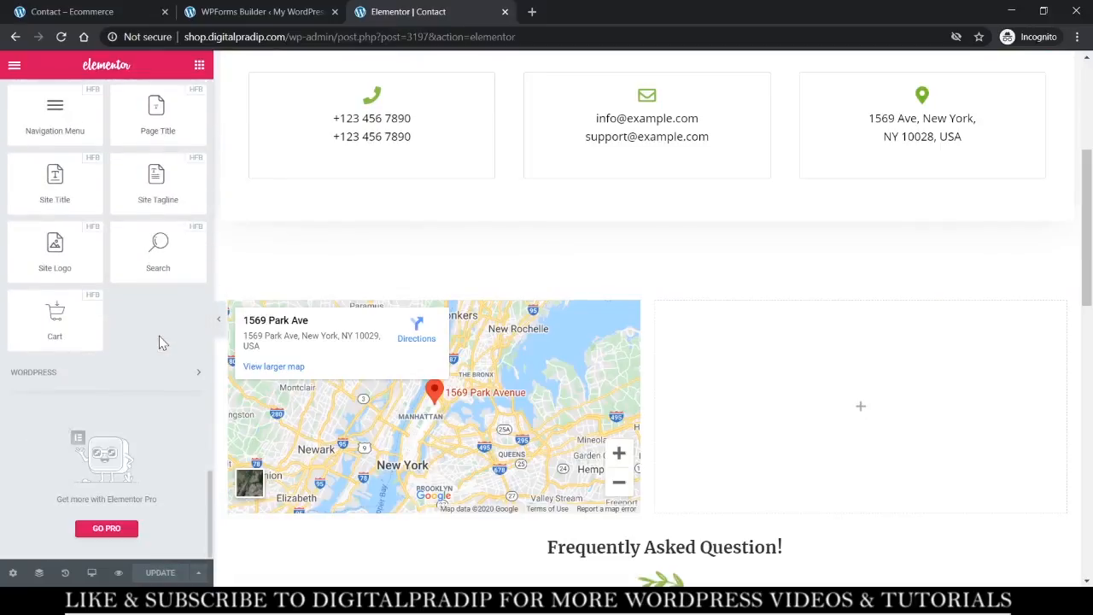
scroll(163, 342, "up", 10)
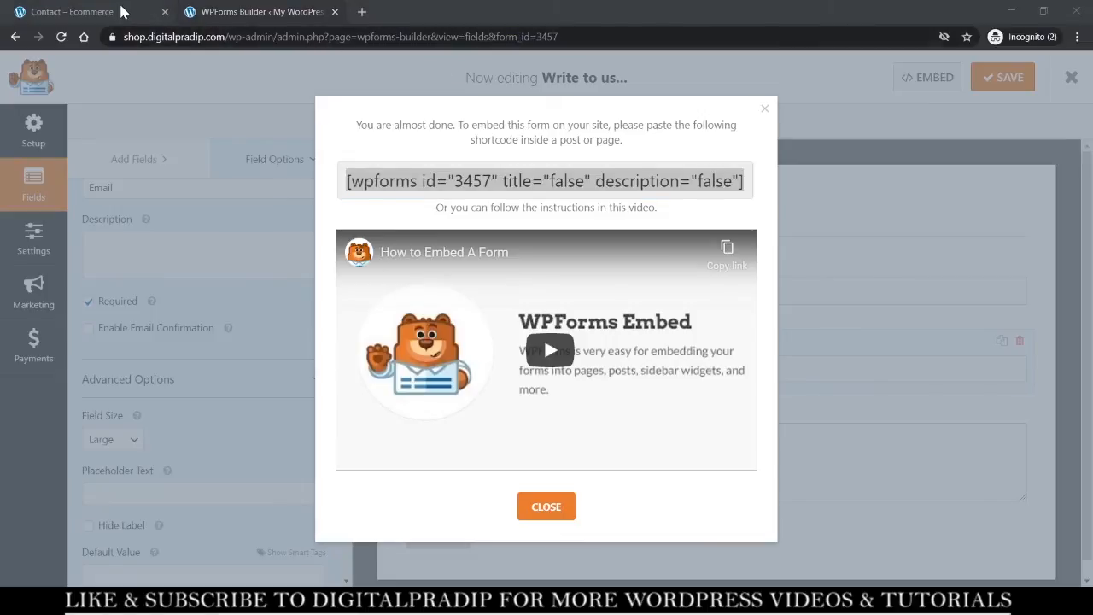
left_click_drag(364, 11, 398, 11)
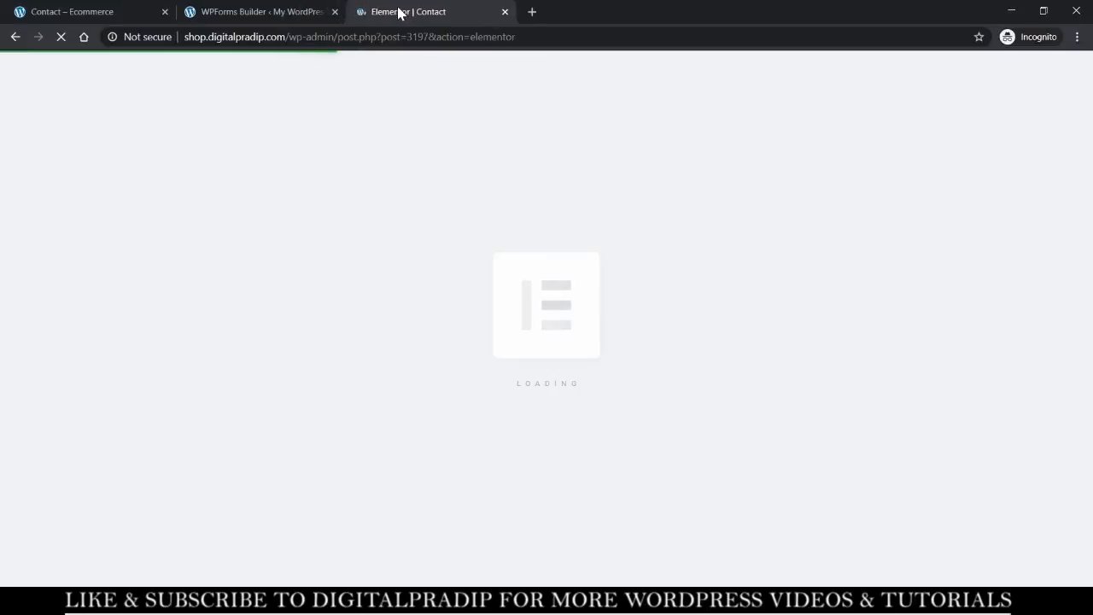
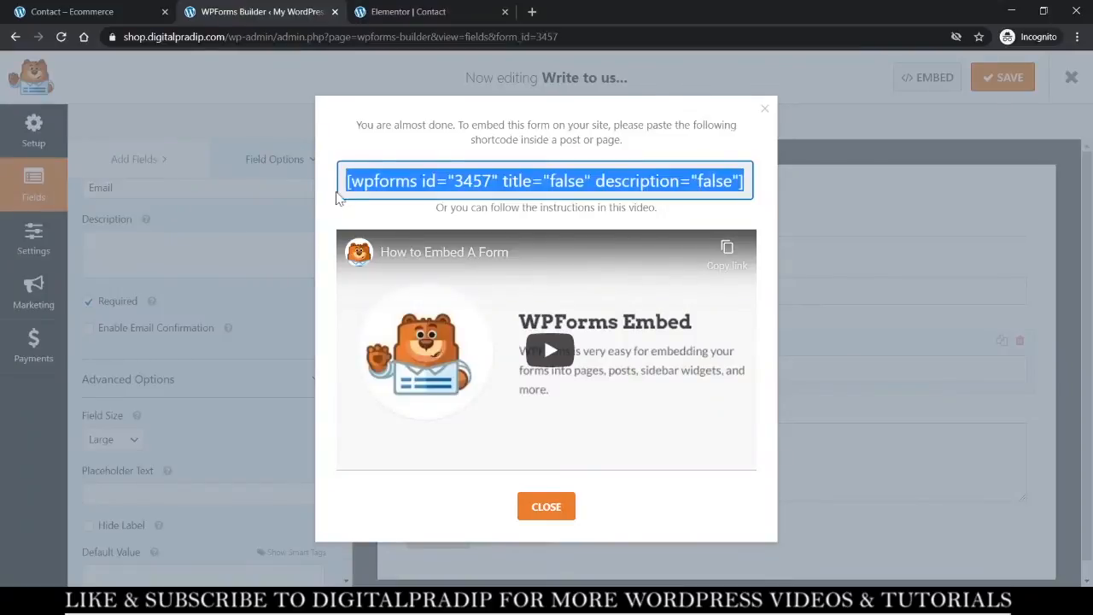
Return to the WPForms builder, close the embed information and review the form's general settings.
left_click(298, 339)
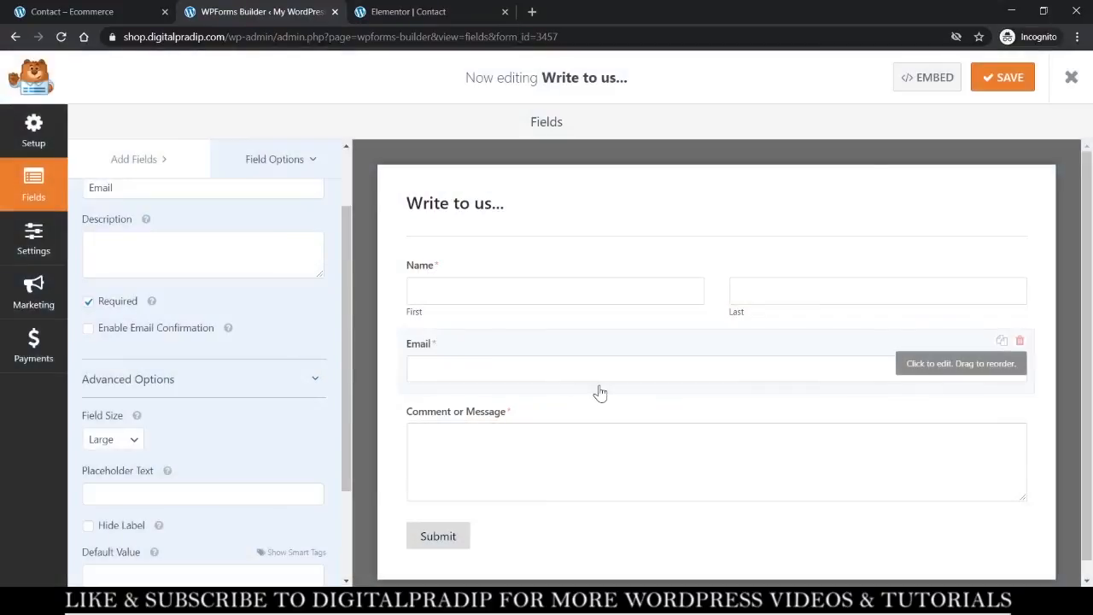
scroll(595, 390, "down", 1)
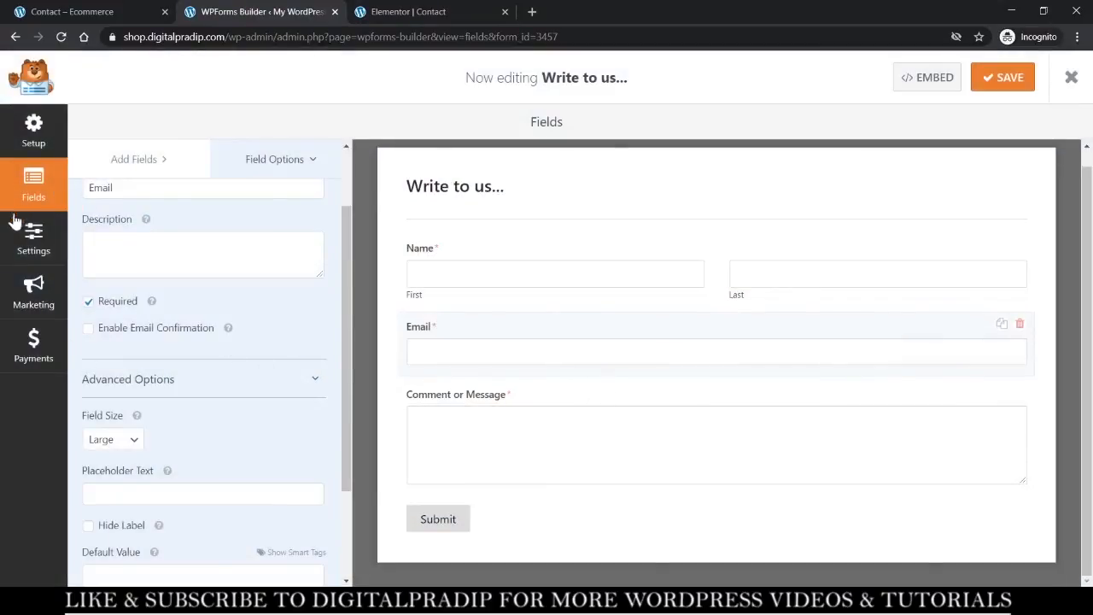
left_click(21, 243)
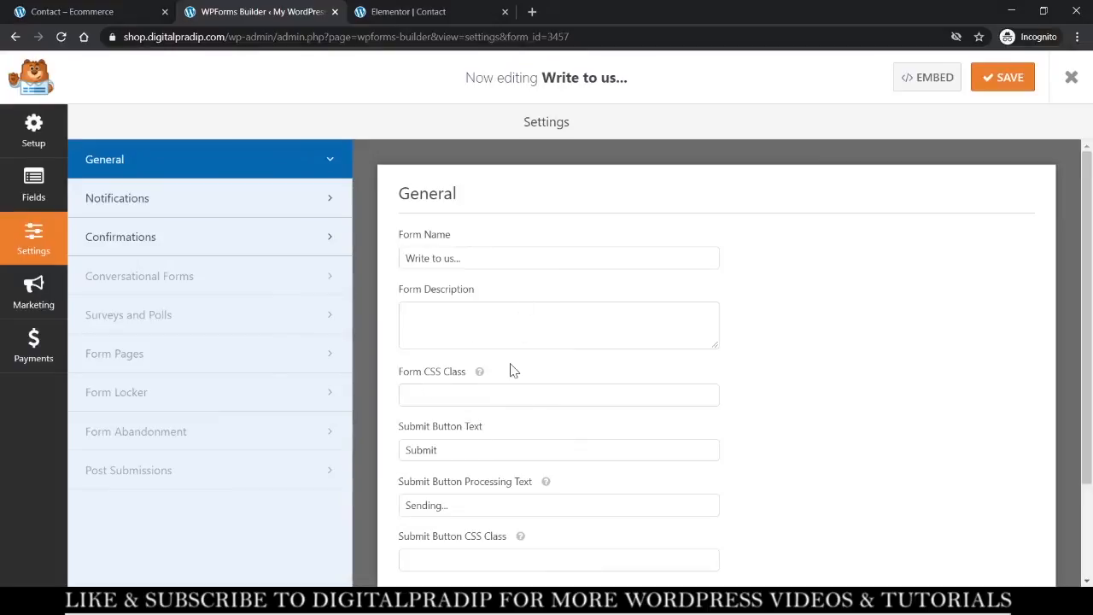
scroll(487, 447, "down", 2)
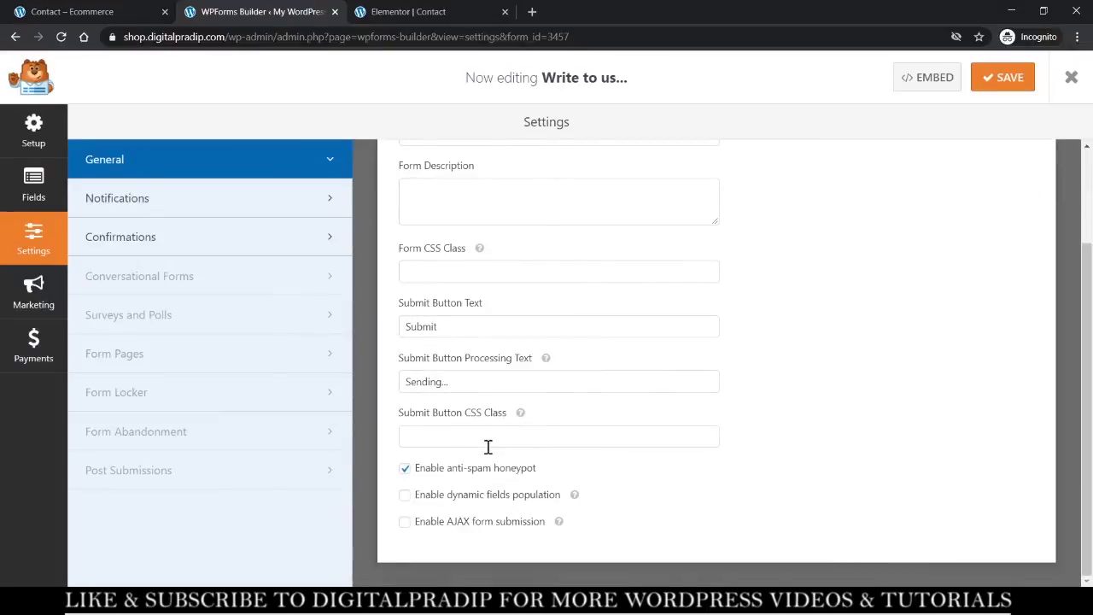
Set the default notification's From Name to "DigitalPradip Shop" and save the form.
left_click(153, 214)
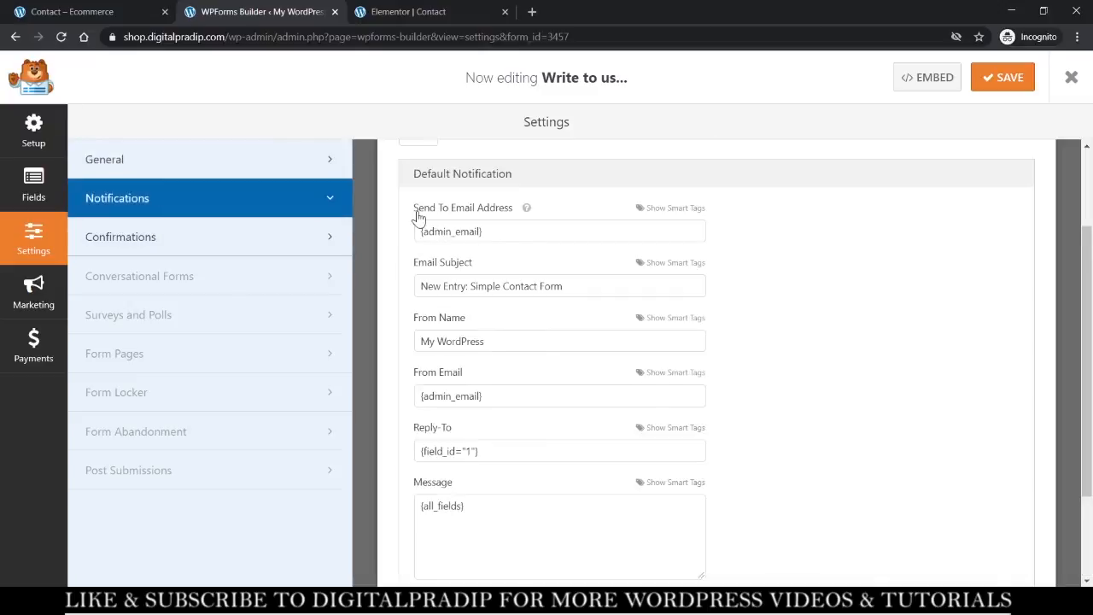
left_click_drag(418, 216, 513, 209)
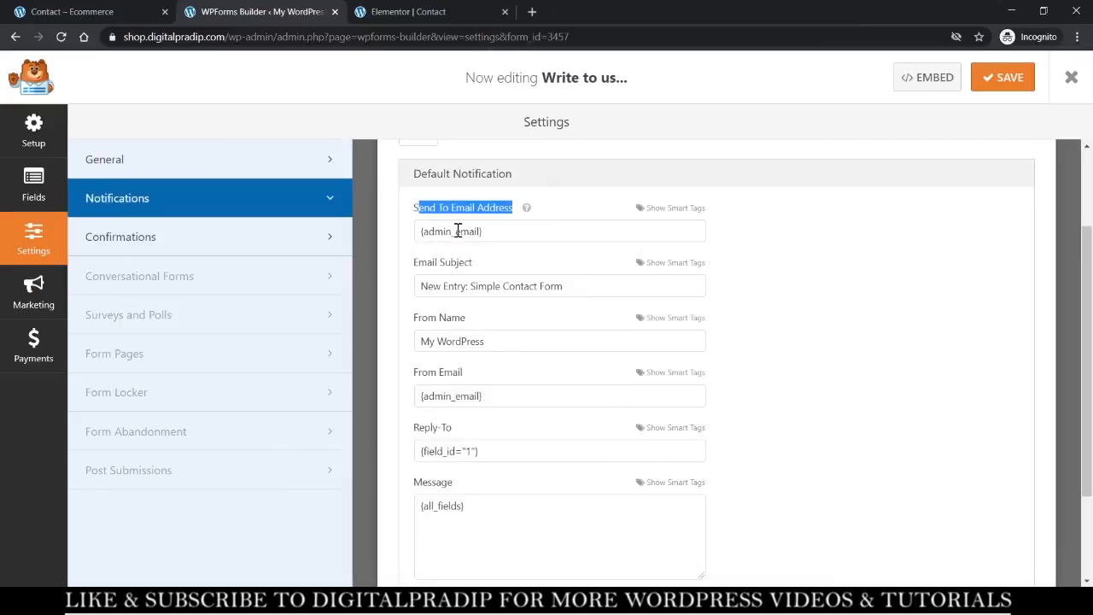
triple_click(490, 339)
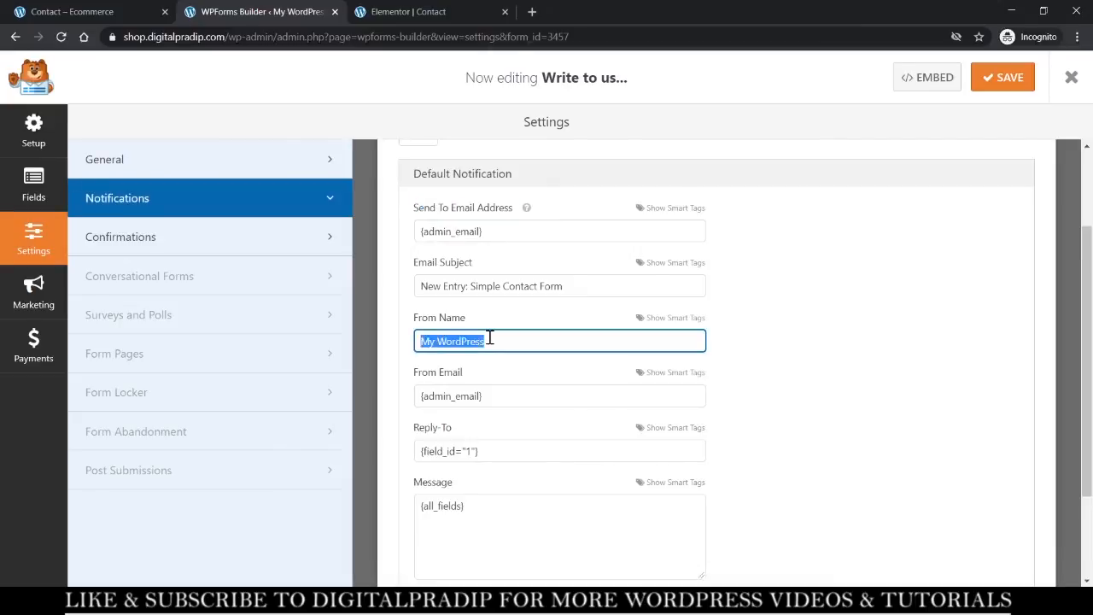
type("E")
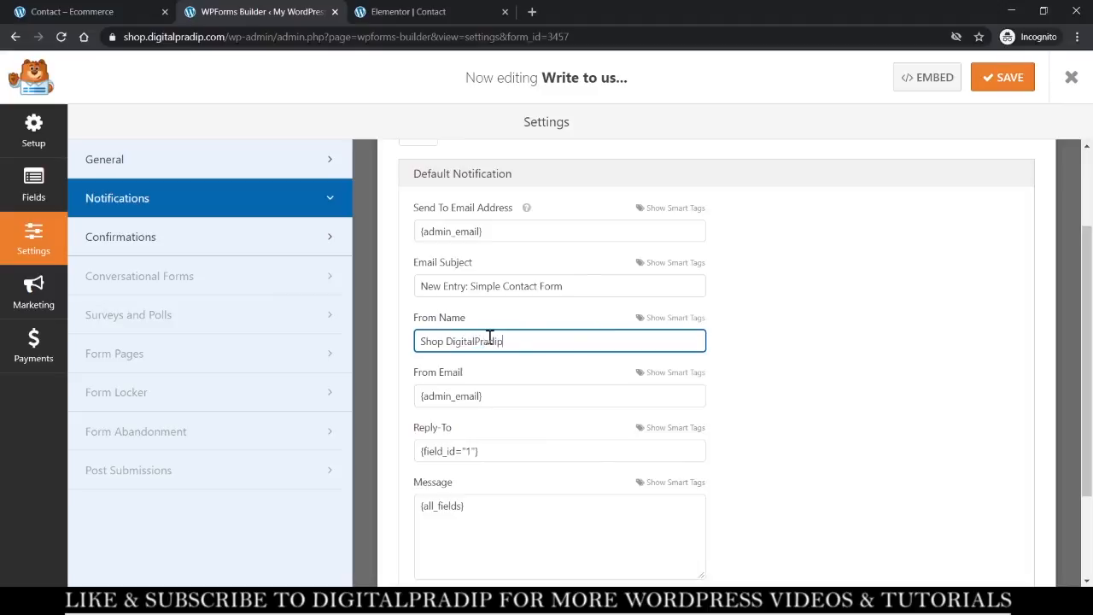
scroll(490, 336, "up", 2)
scroll(489, 335, "down", 3)
scroll(489, 340, "up", 3)
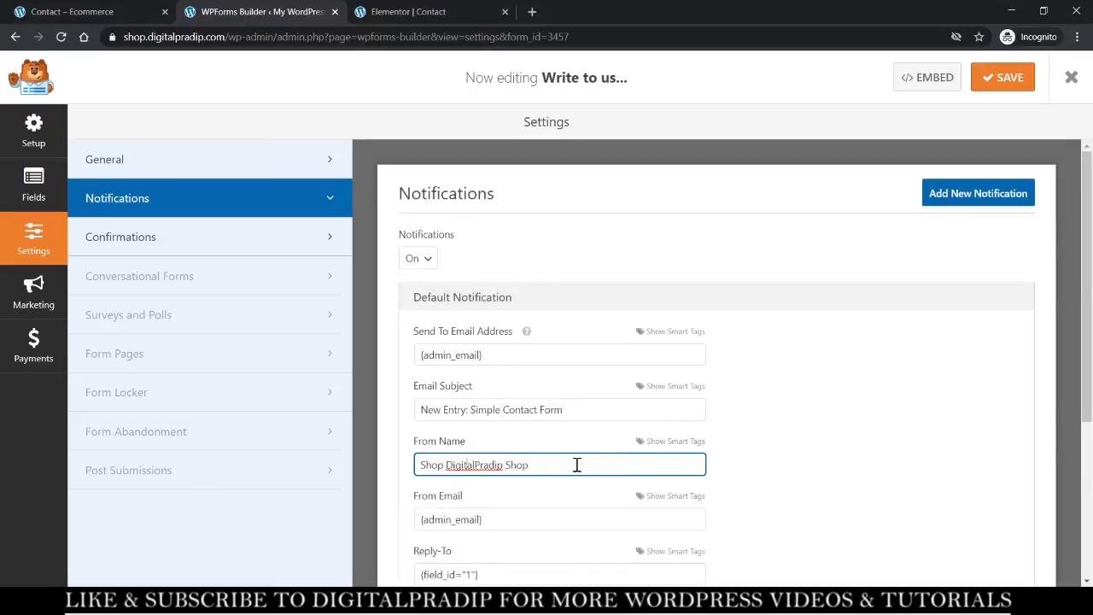
key("shift+Home")
key("BackSpace")
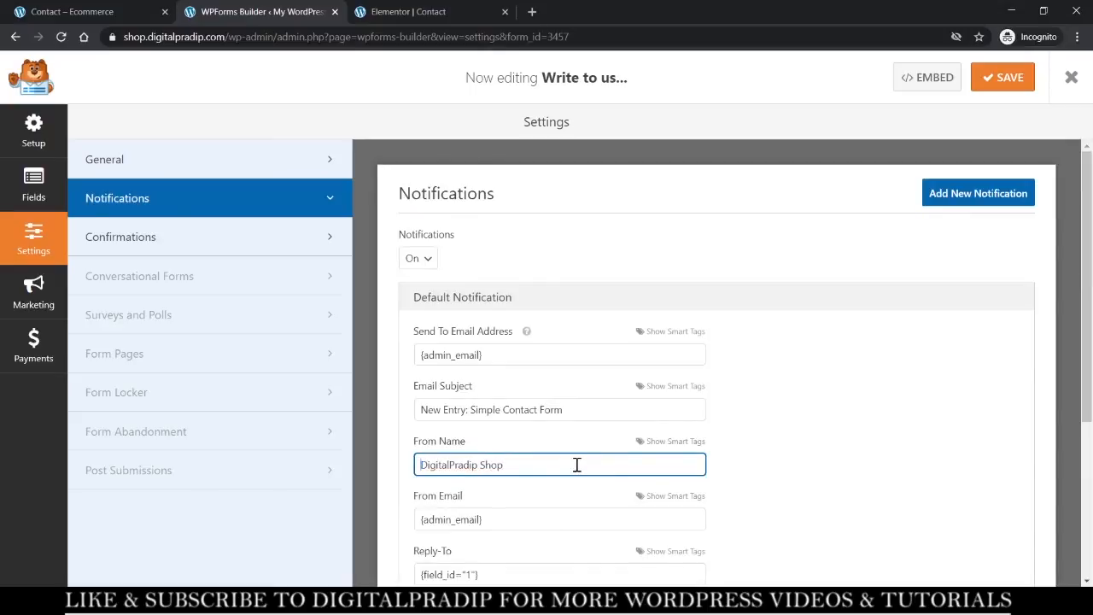
key("ctrl+shift+Right")
left_click(1008, 77)
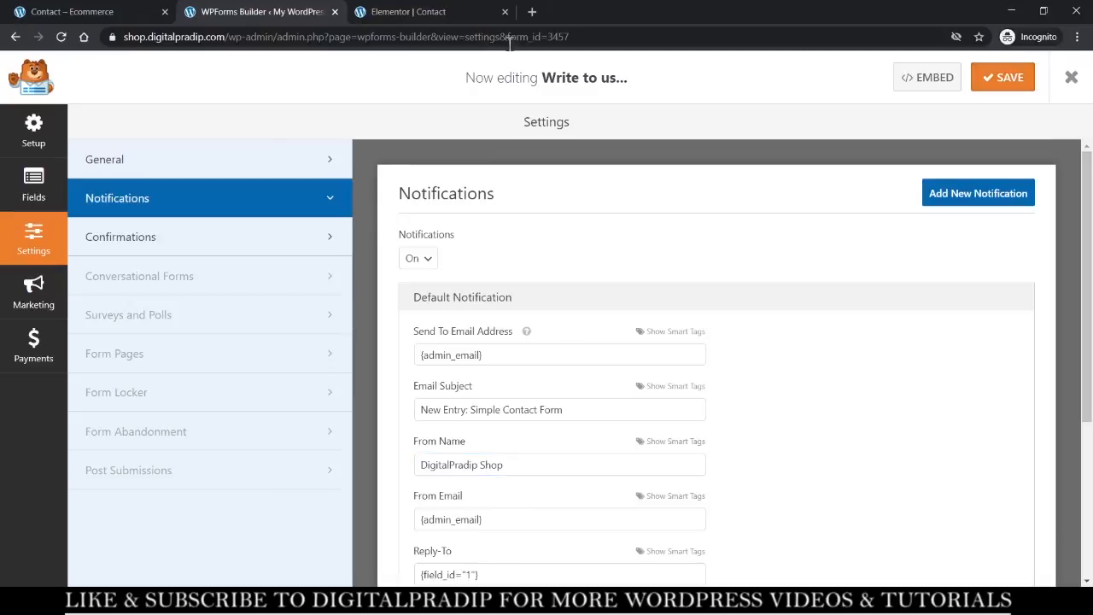
Close the WPForms builder and look over the Contact page sections in Elementor.
left_click(1071, 77)
left_click(452, 12)
scroll(671, 312, "up", 4)
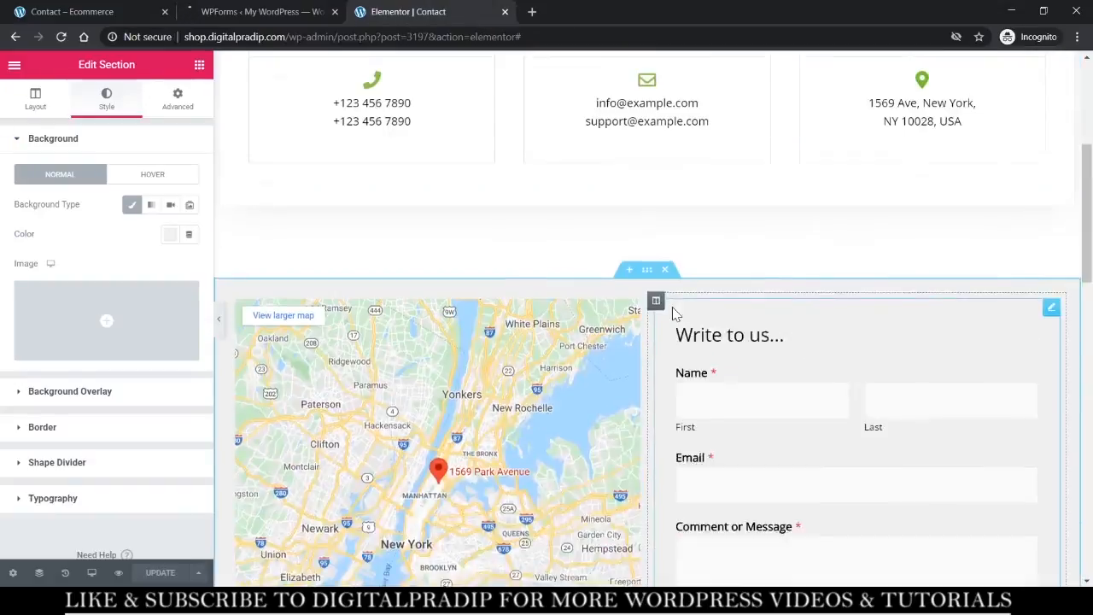
scroll(671, 312, "down", 8)
scroll(673, 314, "down", 5)
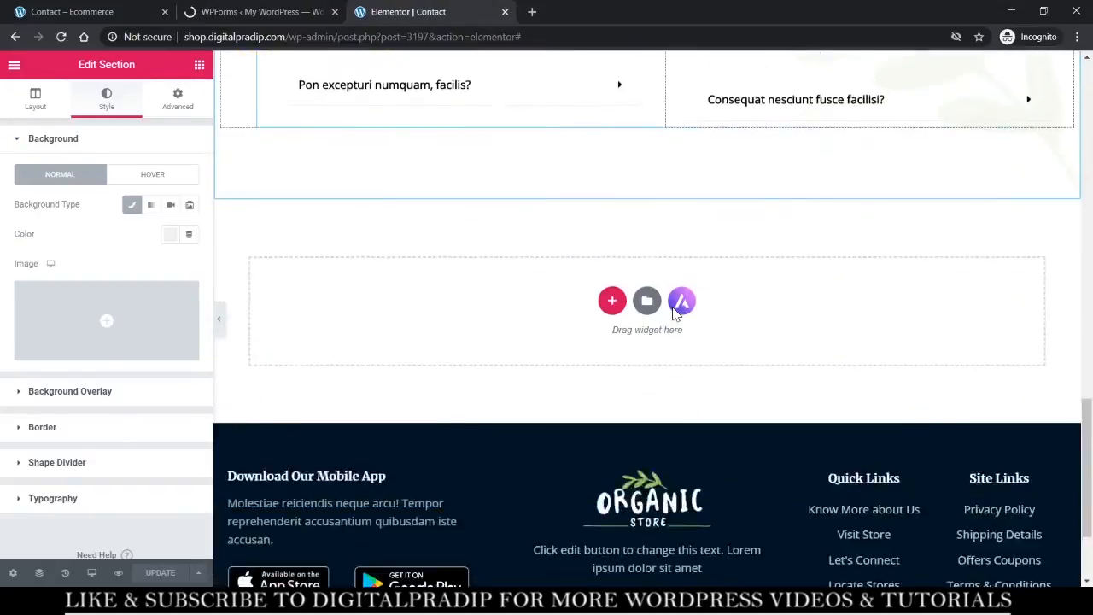
scroll(673, 314, "up", 10)
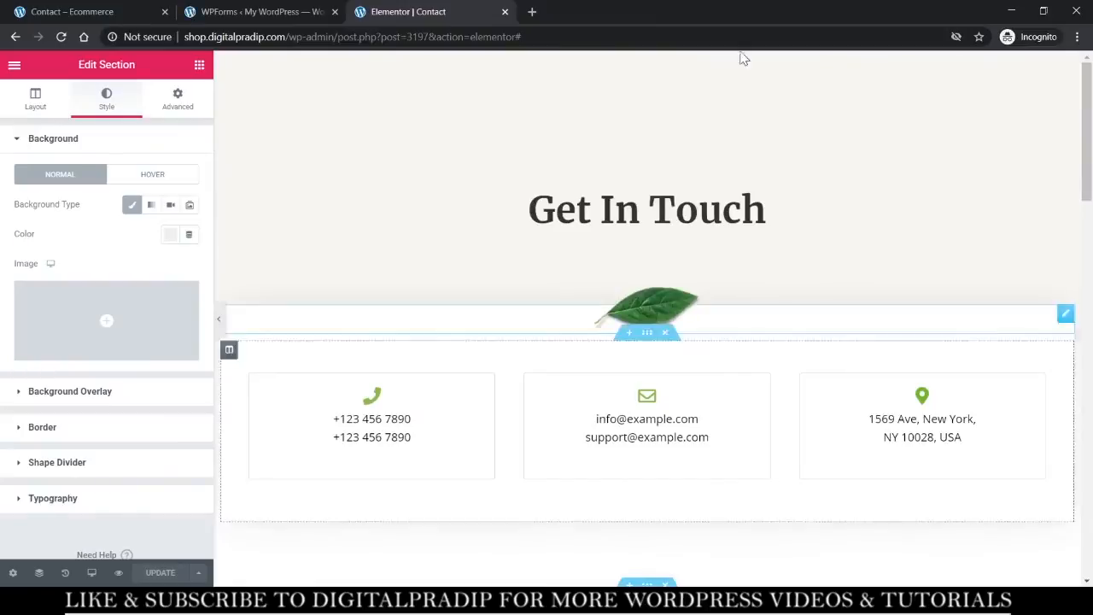
left_click_drag(227, 331, 222, 330)
left_click(222, 330)
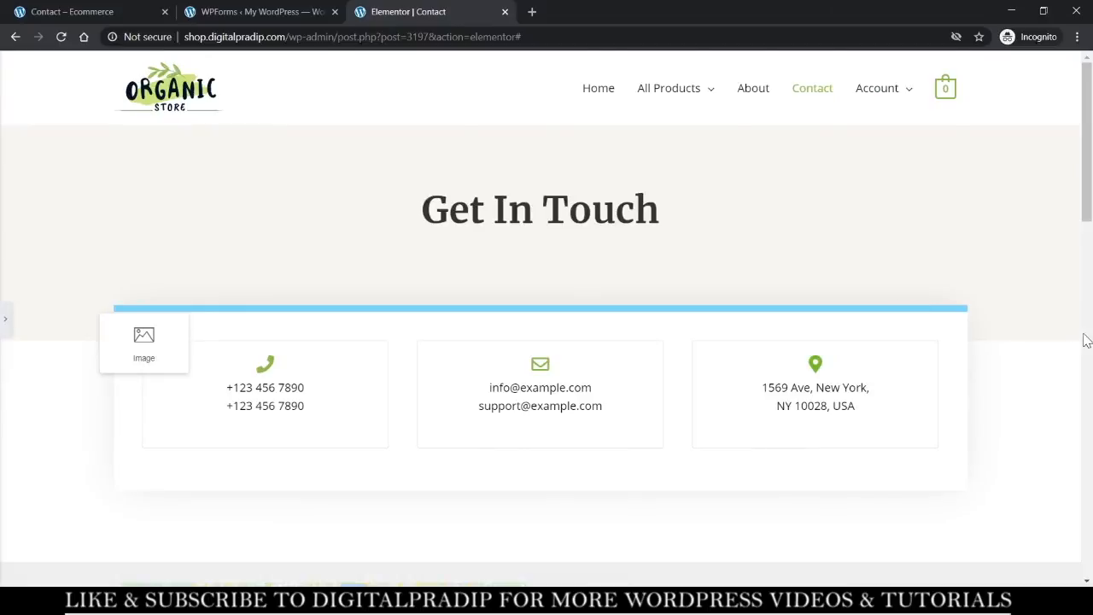
scroll(982, 333, "down", 5)
scroll(1000, 324, "up", 5)
left_click(3, 327)
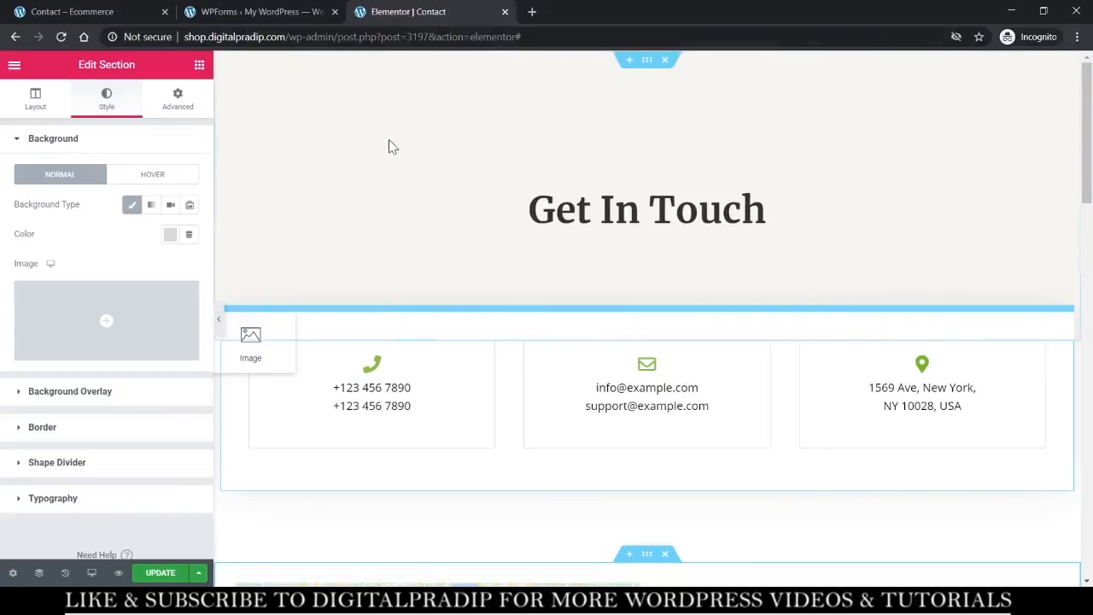
left_click(286, 40)
key("Return")
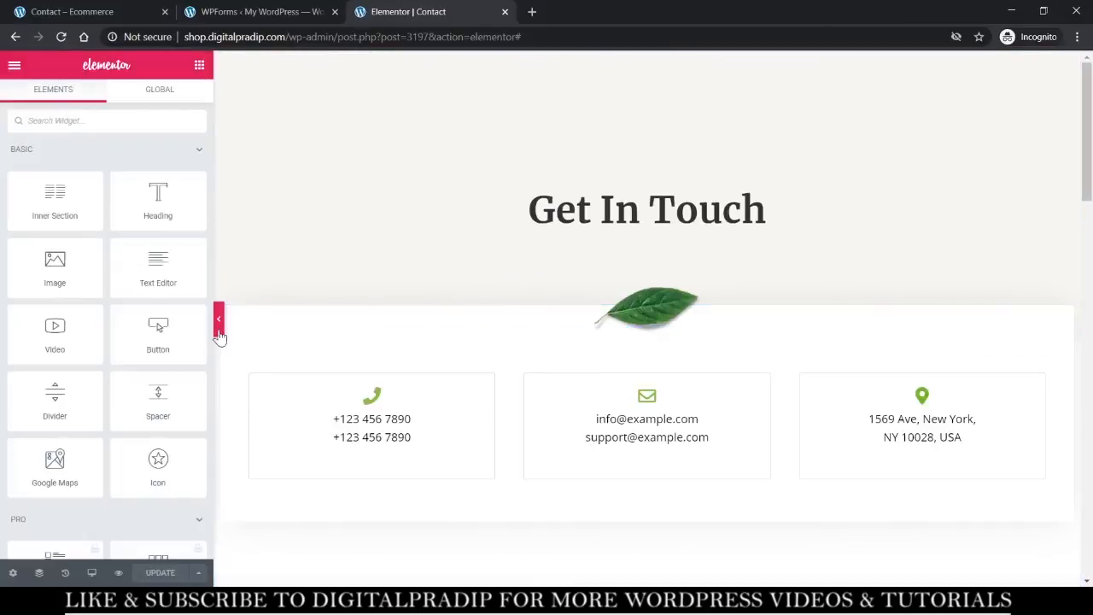
Preview the Contact page at full width, examining the contact details, map, "Write to us..." form, FAQ and footer.
left_click(219, 333)
scroll(612, 358, "down", 3)
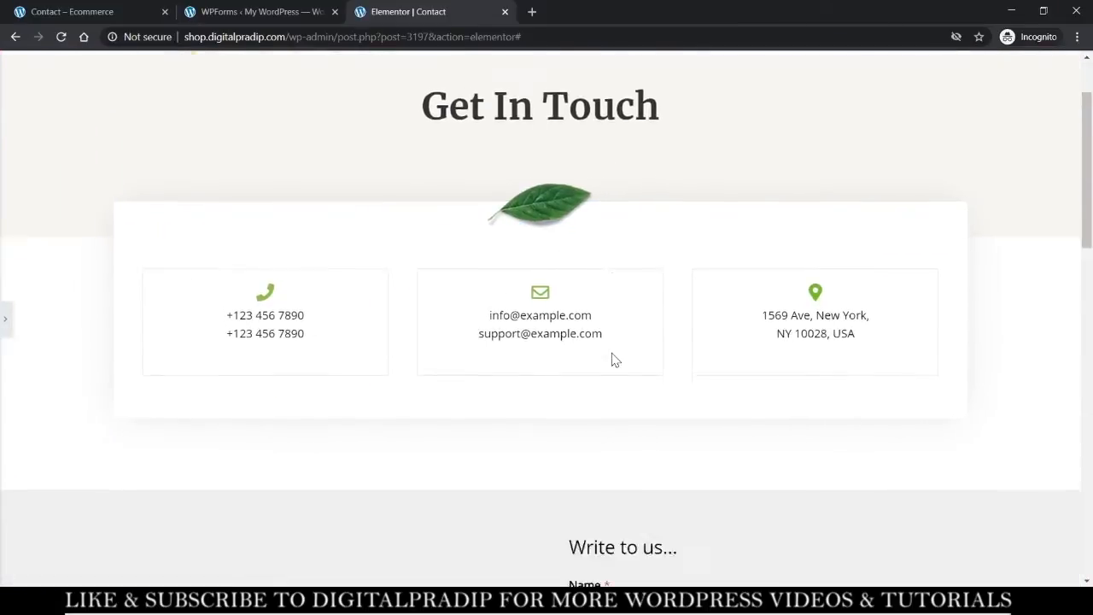
scroll(613, 358, "down", 9)
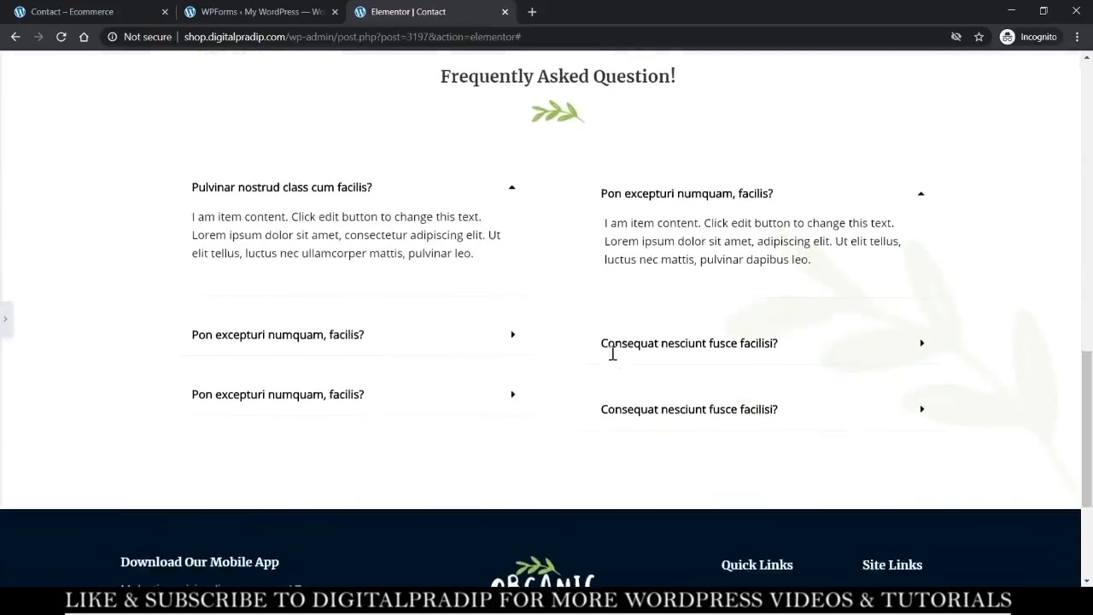
scroll(610, 348, "down", 2)
scroll(612, 350, "up", 15)
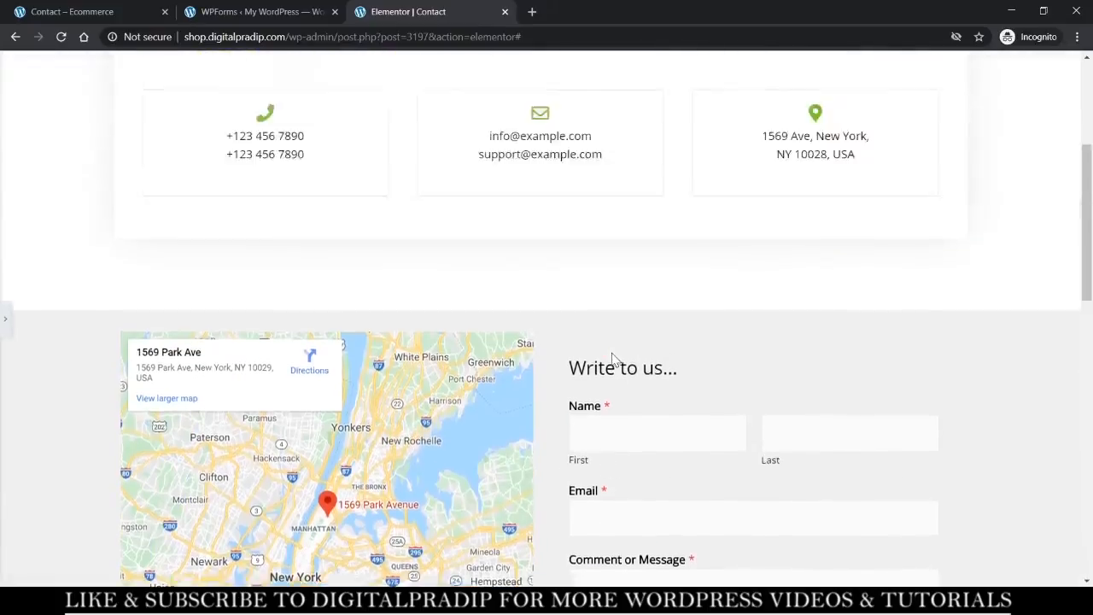
scroll(612, 358, "down", 8)
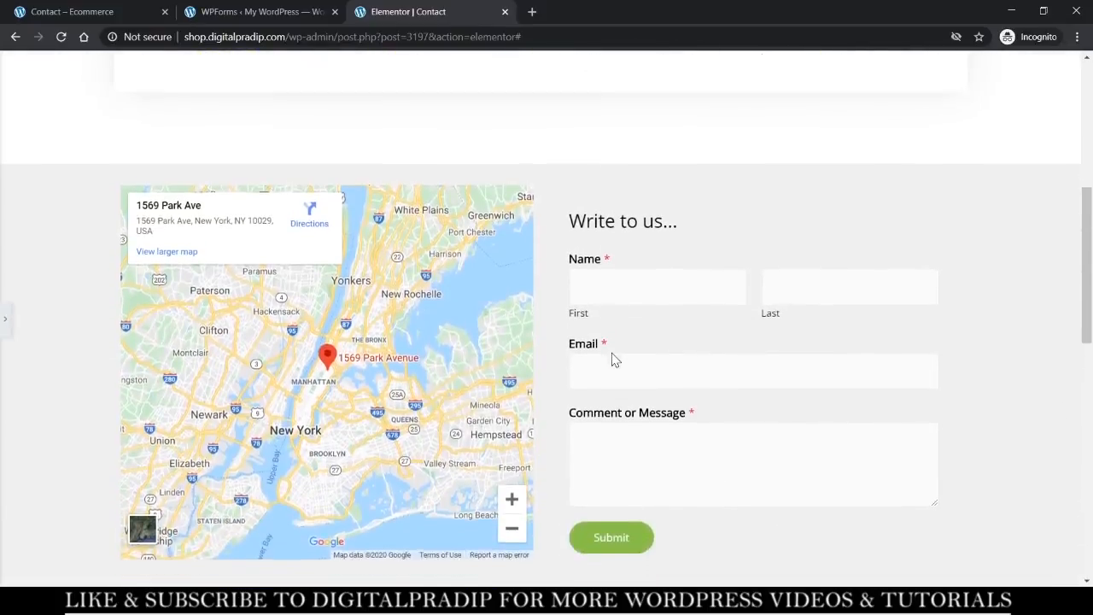
scroll(609, 348, "down", 4)
scroll(609, 354, "up", 15)
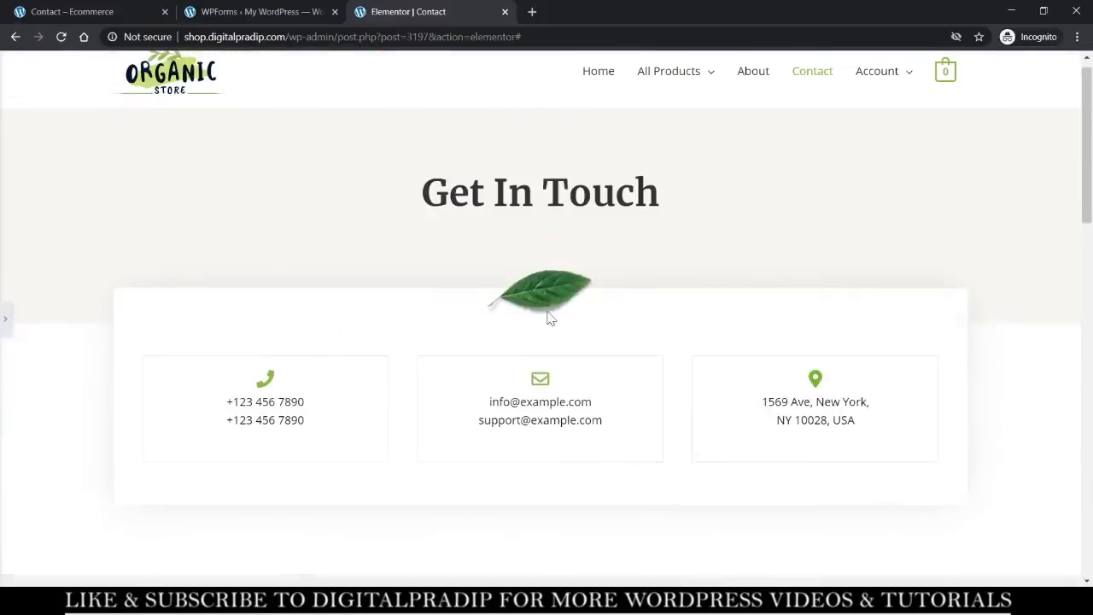
Compare the demo store's Contact page with the newly built Contact page from header to footer.
left_click(110, 10)
scroll(666, 200, "up", 5)
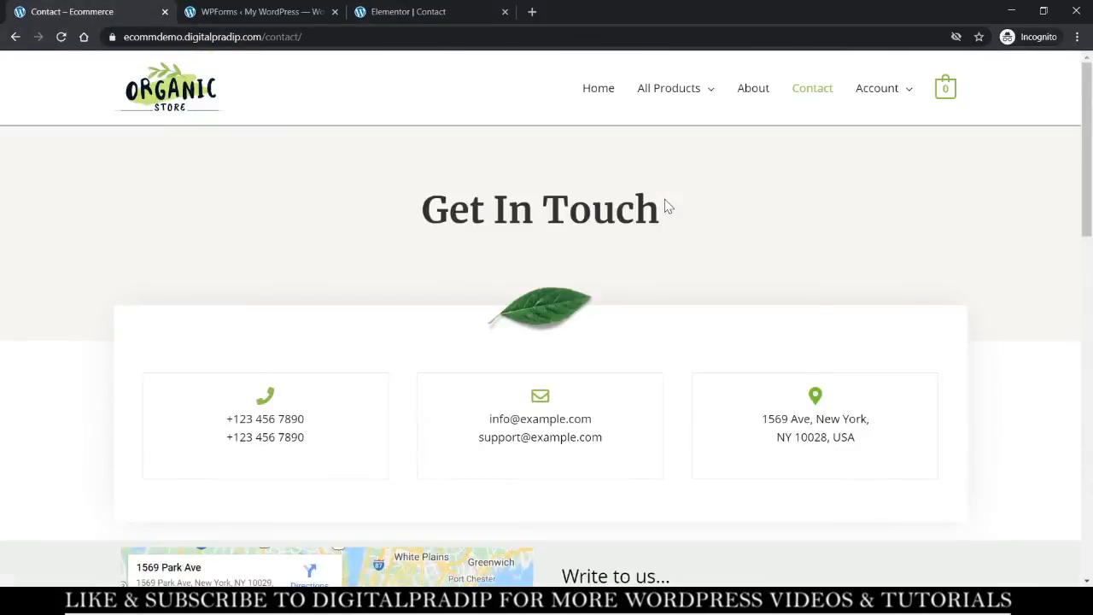
scroll(666, 205, "down", 15)
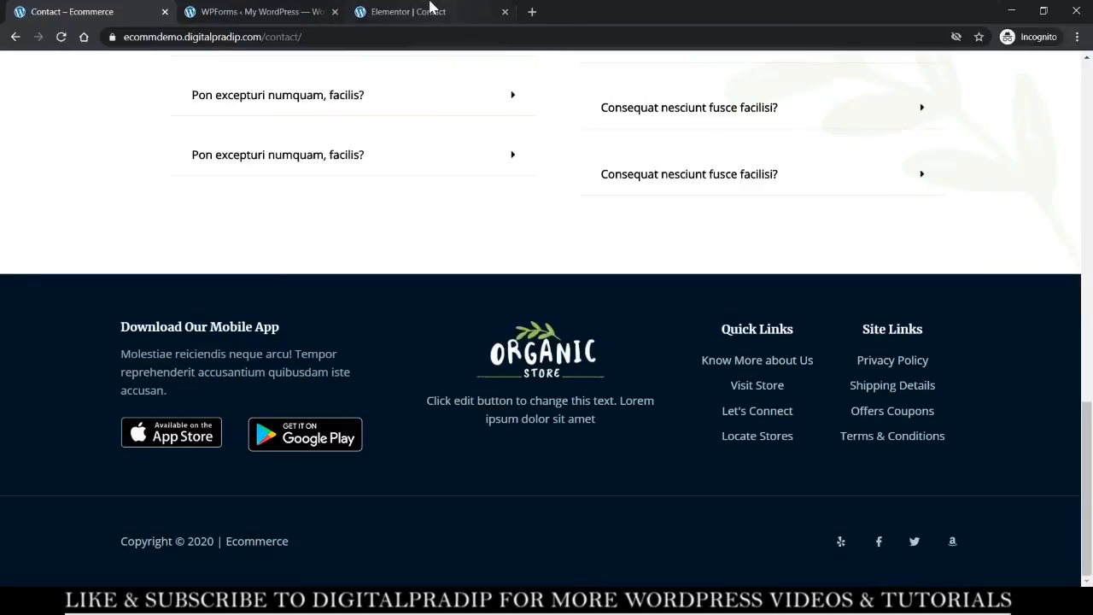
left_click(429, 8)
scroll(736, 246, "down", 3)
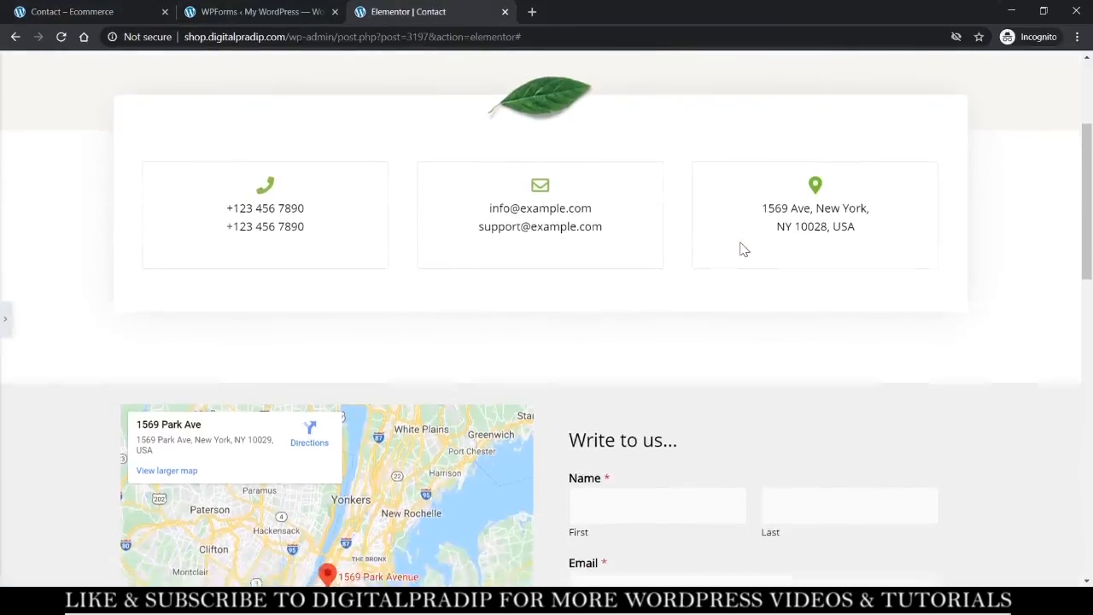
scroll(739, 248, "down", 5)
scroll(739, 248, "up", 10)
Leave the Elementor editor for the live Contact page and open the store's My account page.
mouse_move(871, 96)
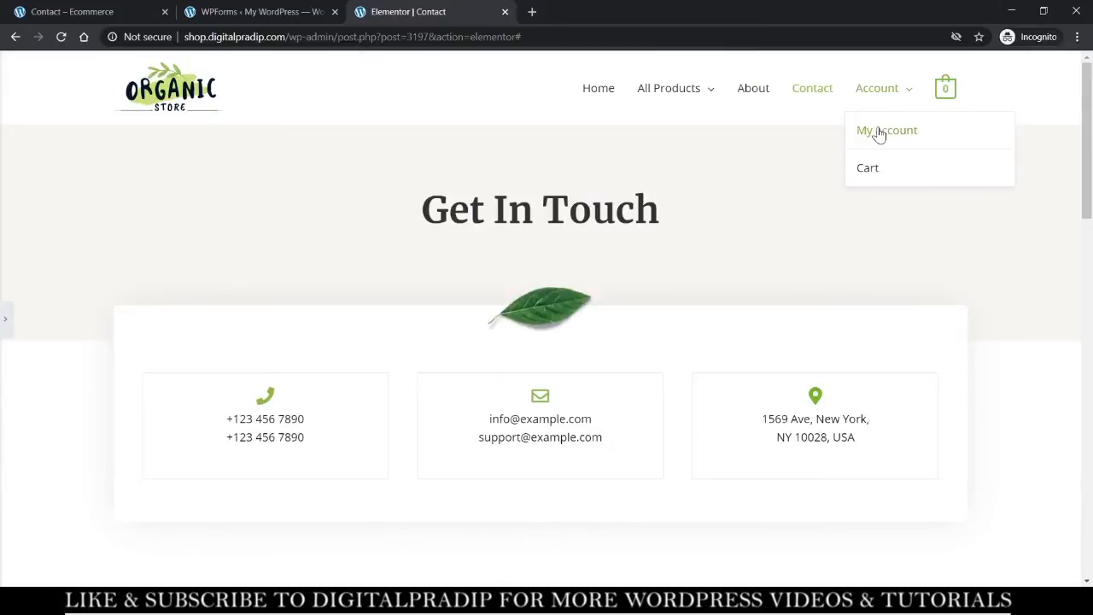
left_click(7, 329)
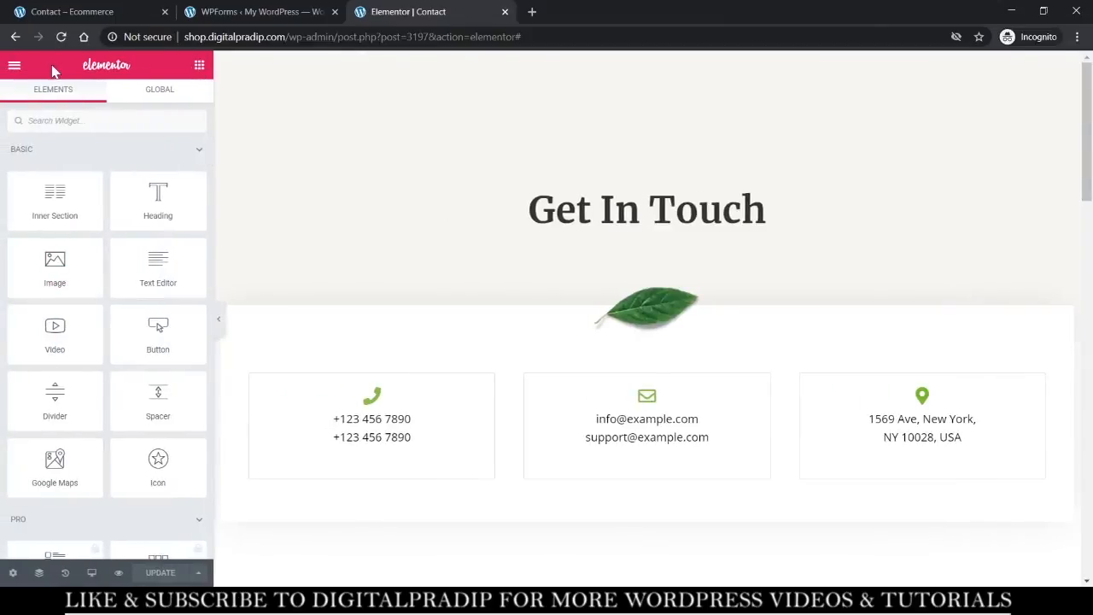
left_click(14, 65)
left_click(133, 435)
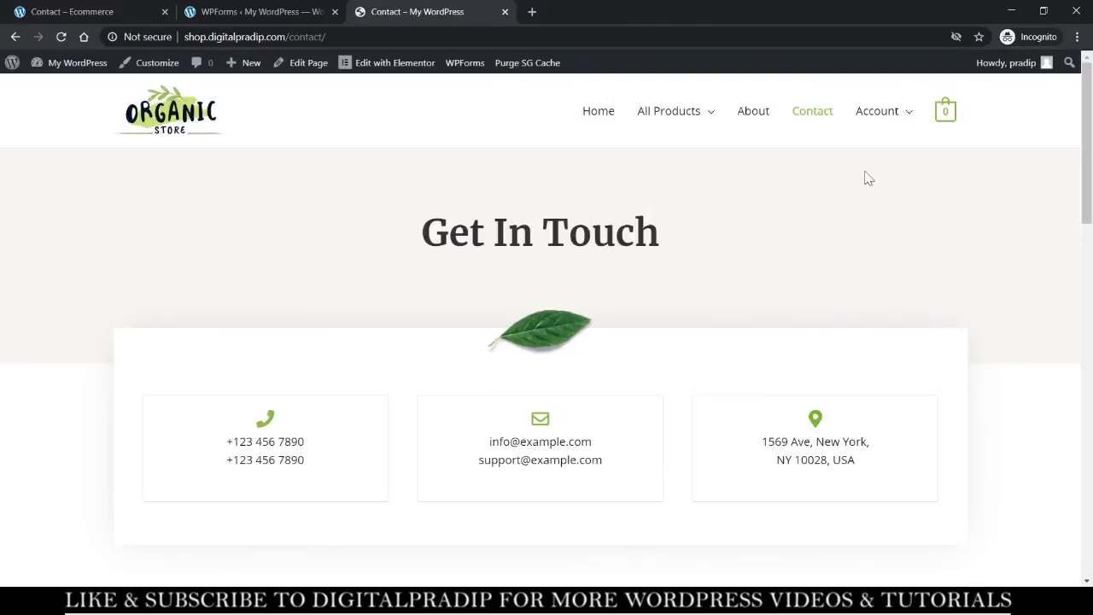
mouse_move(896, 110)
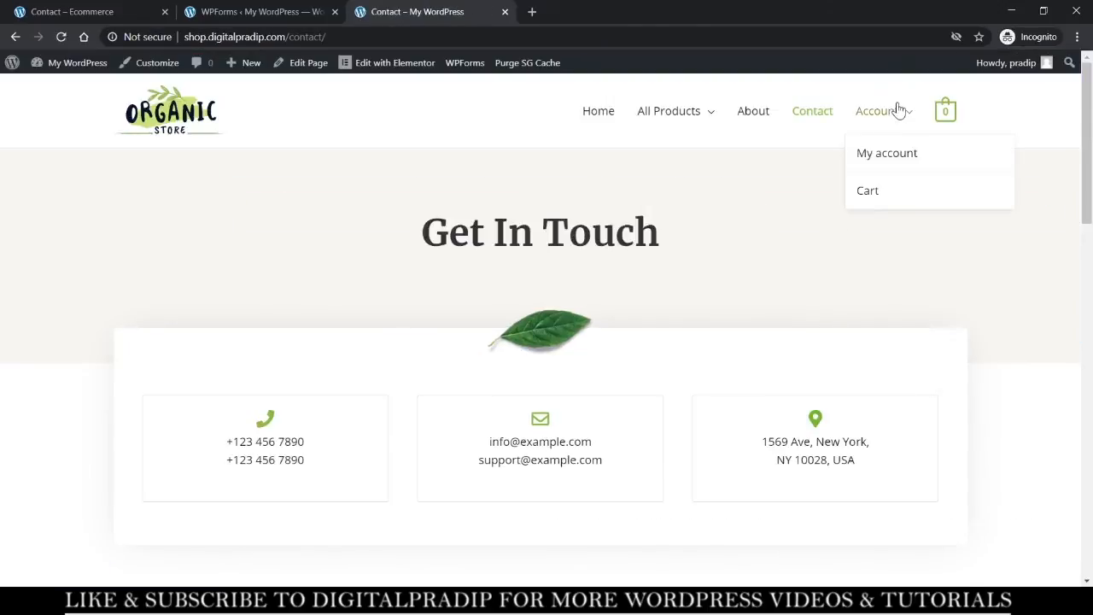
left_click(888, 161)
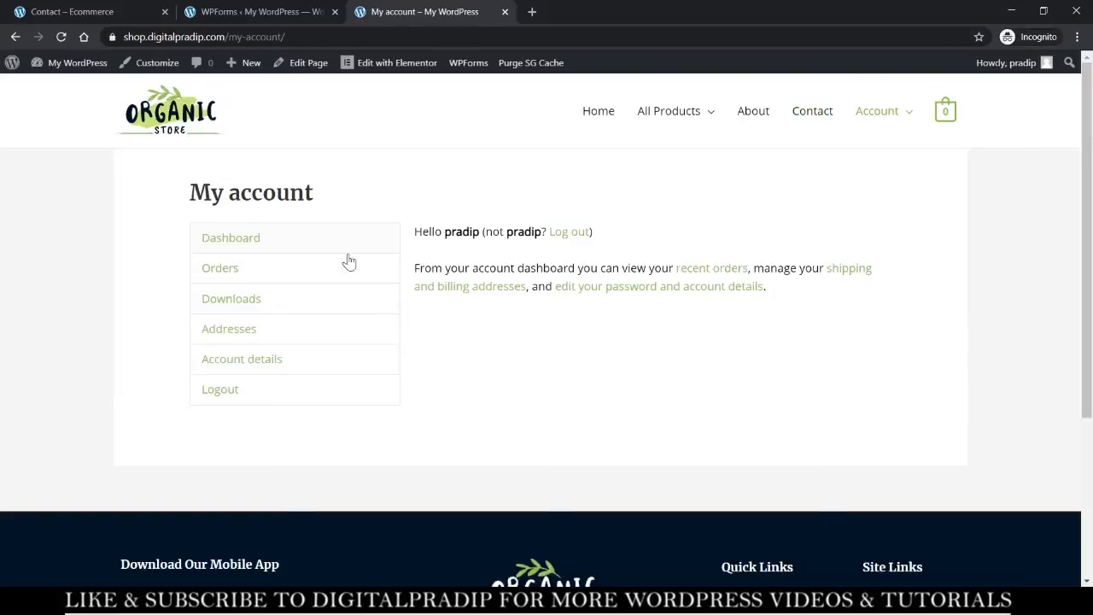
Look through the account's orders, downloads, addresses and account details, and log out of the store.
left_click(243, 299)
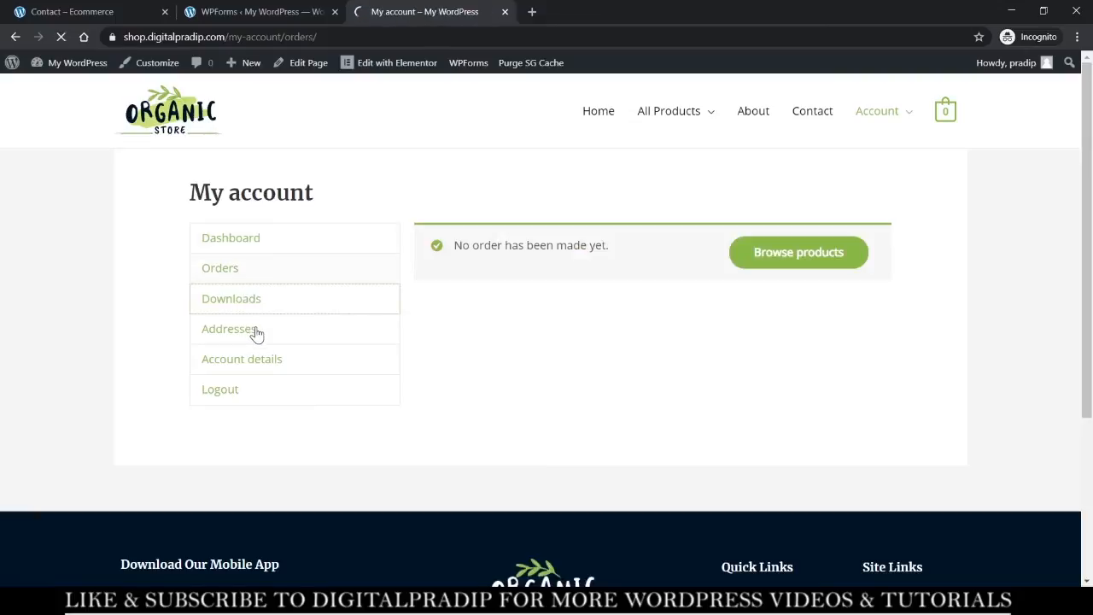
left_click(256, 333)
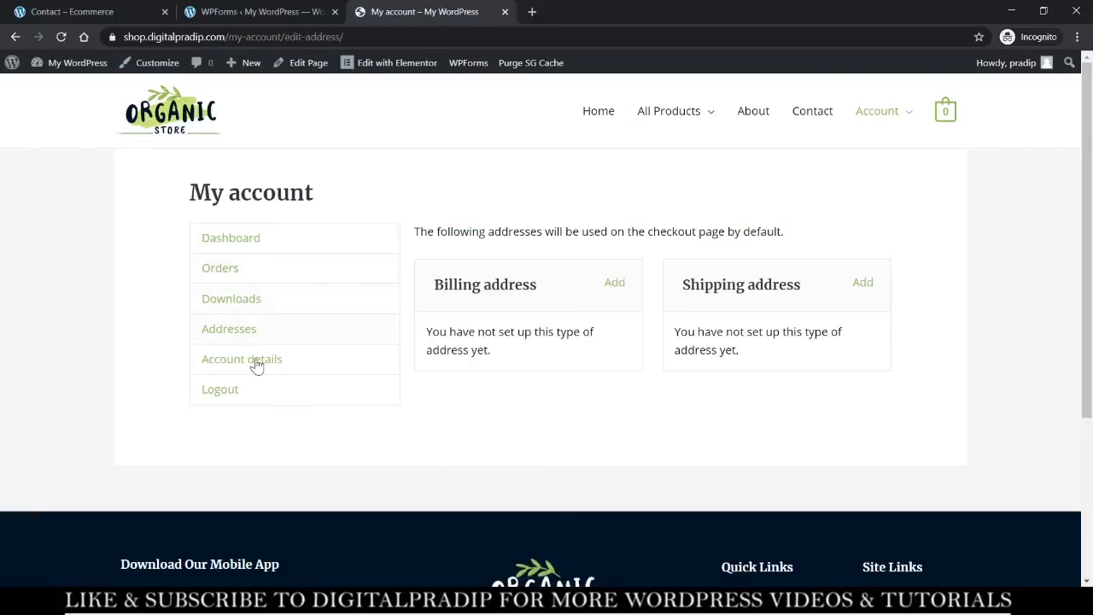
left_click(259, 363)
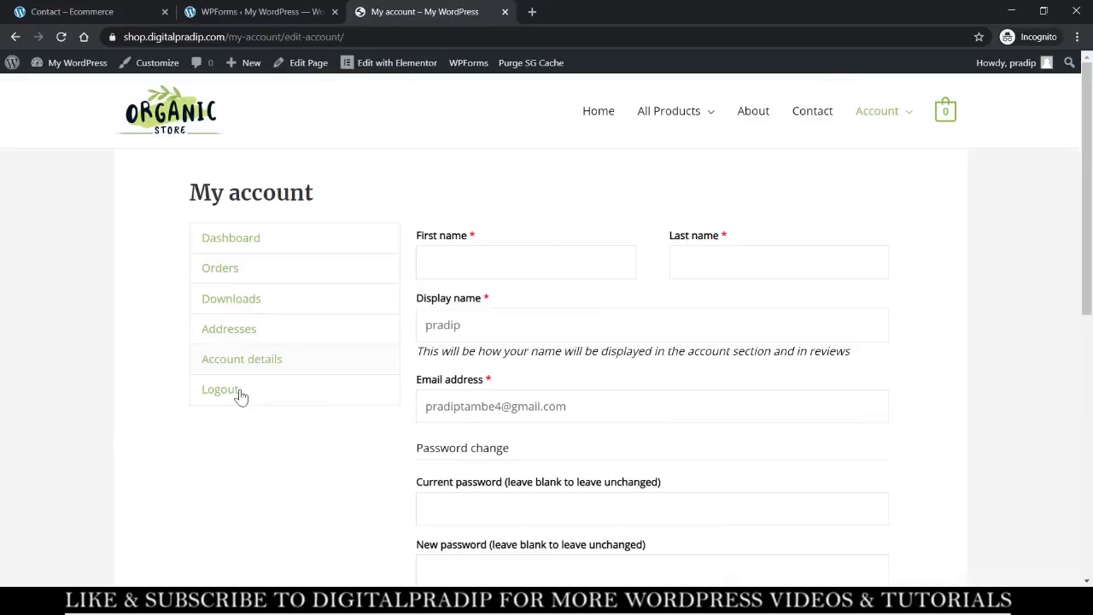
left_click(222, 389)
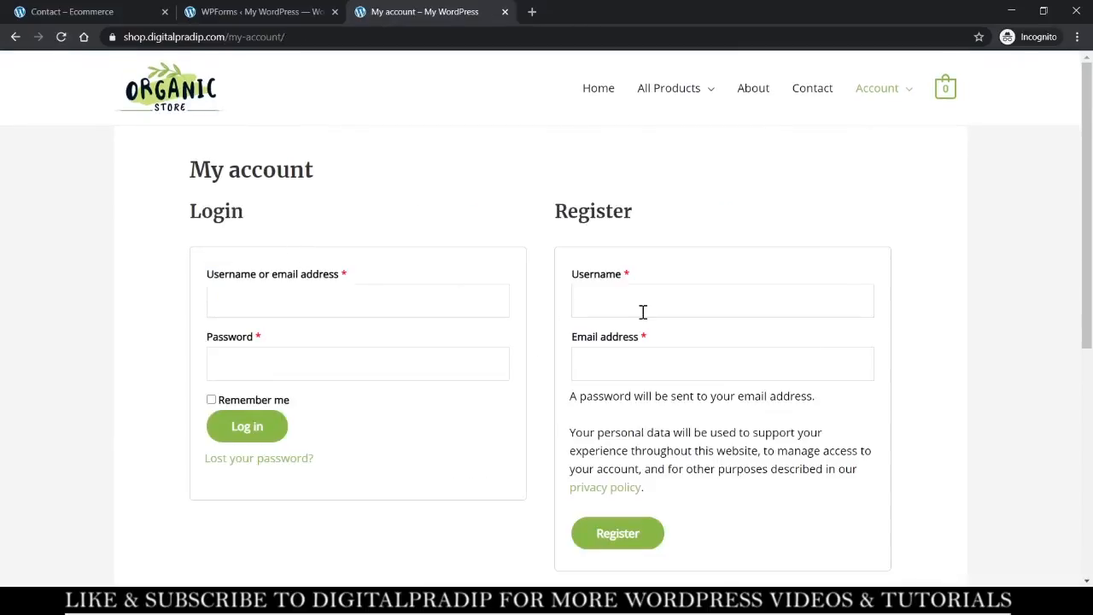
Register a new customer account, filling the username and email address with the saved e-mail.
left_click(643, 312)
key("Down")
key("Return")
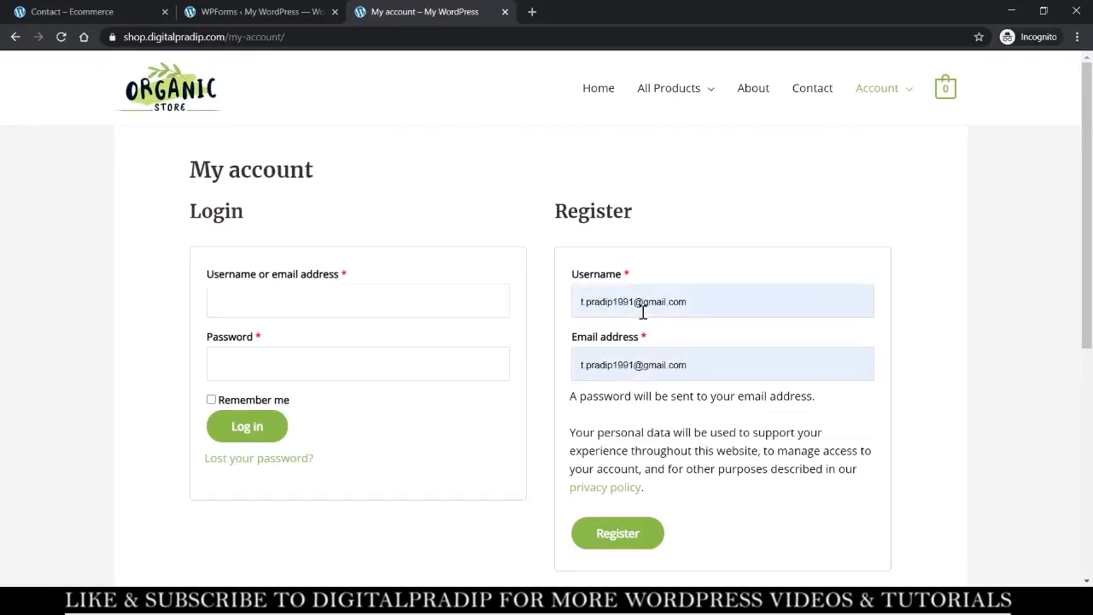
left_click(620, 531)
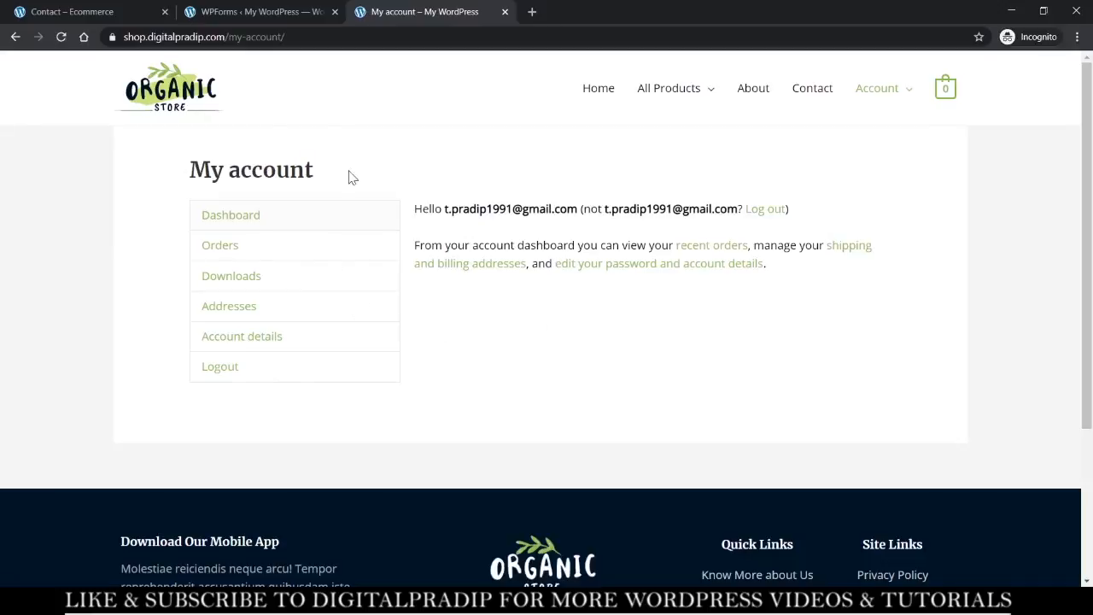
Look over the store's home page and open the Plants product category.
left_click(595, 92)
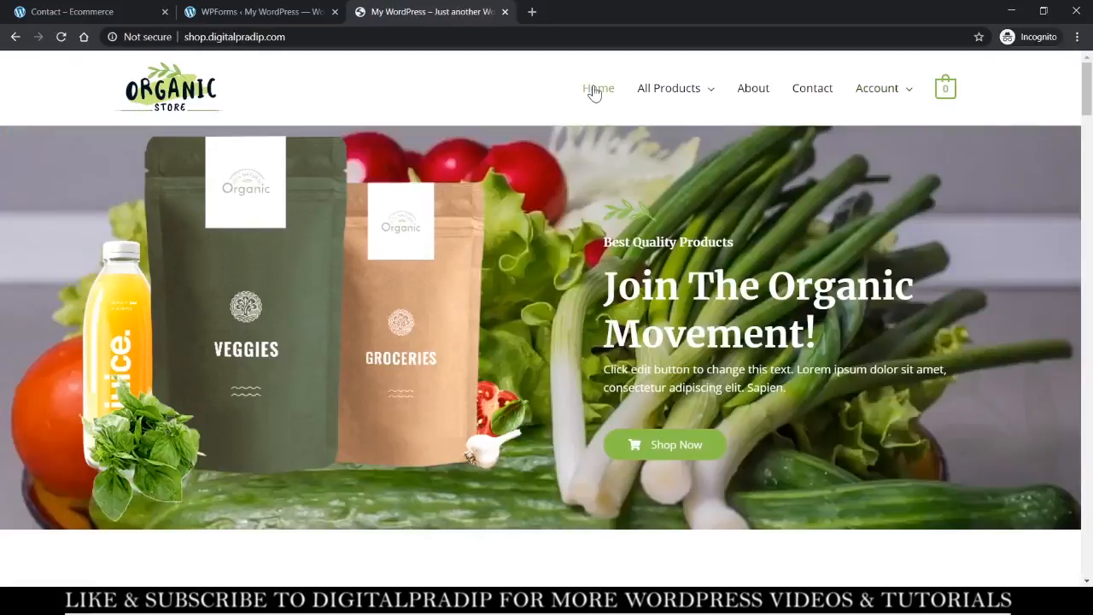
scroll(596, 235, "down", 5)
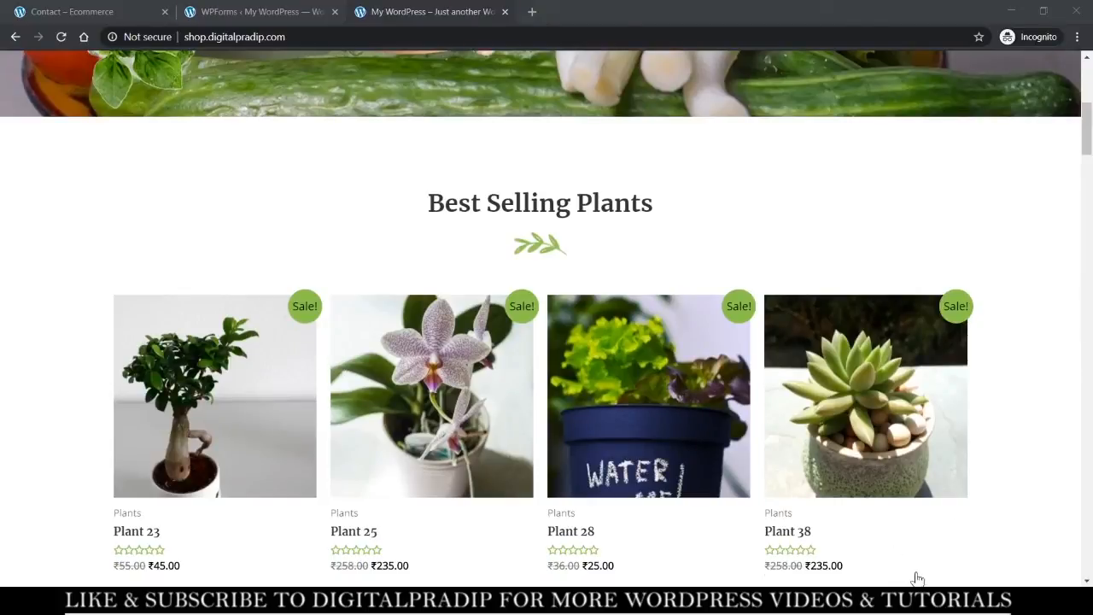
scroll(713, 243, "up", 5)
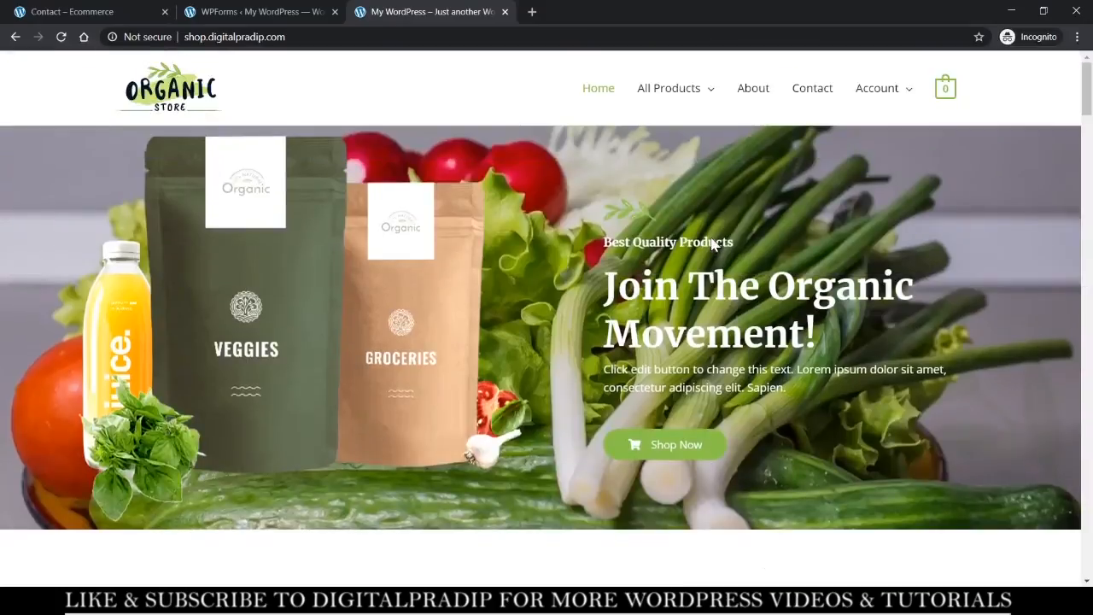
mouse_move(669, 88)
left_click(654, 131)
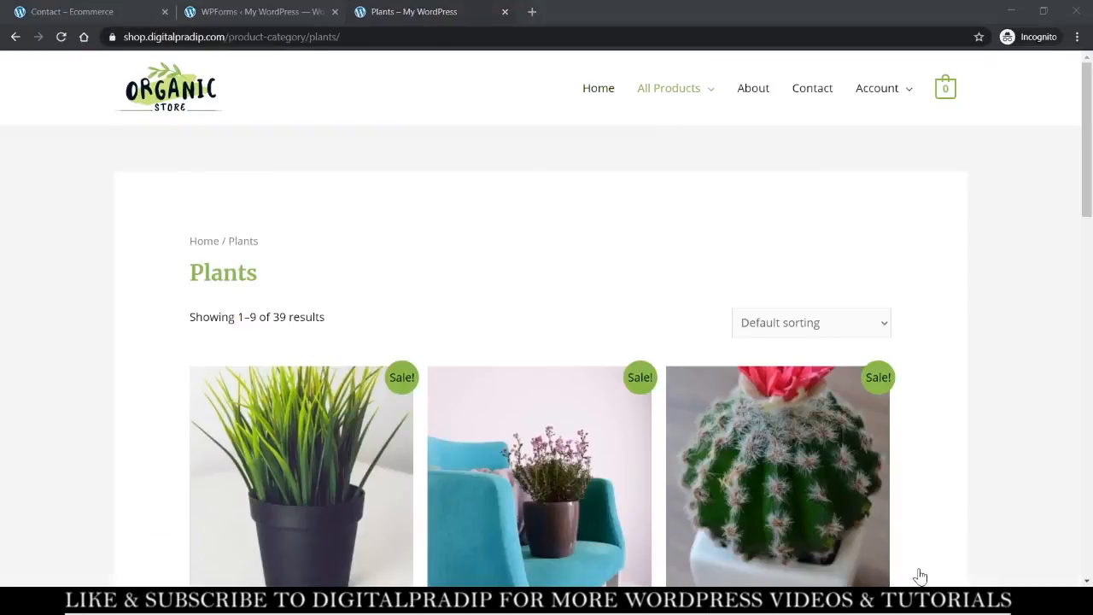
Open Plant 1 from the Plants category, add one to the cart and look over its product page.
scroll(920, 576, "down", 1)
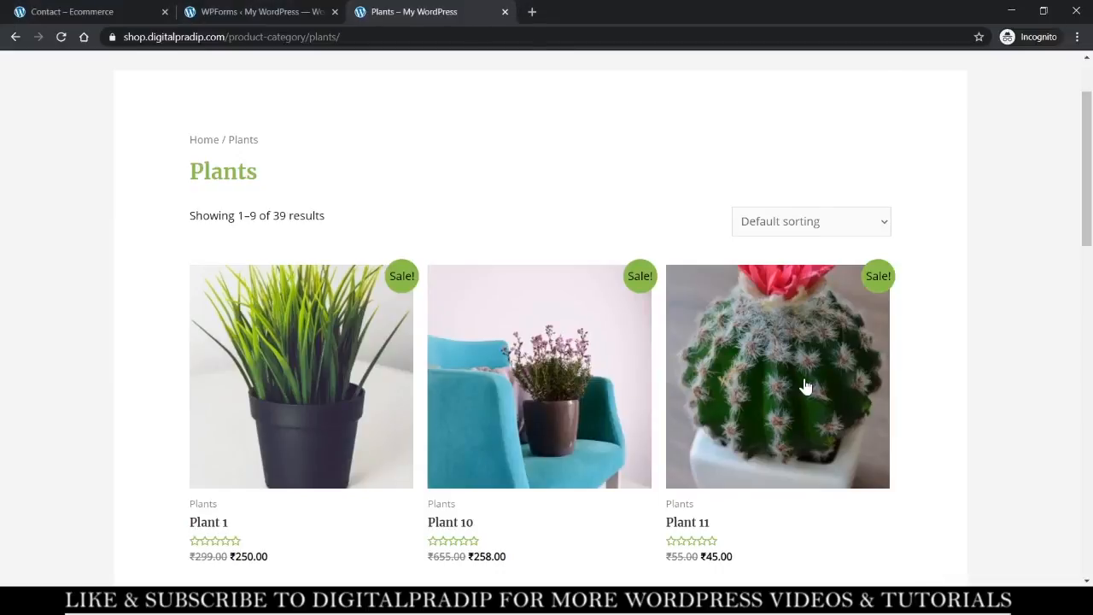
scroll(805, 385, "down", 1)
left_click(335, 283)
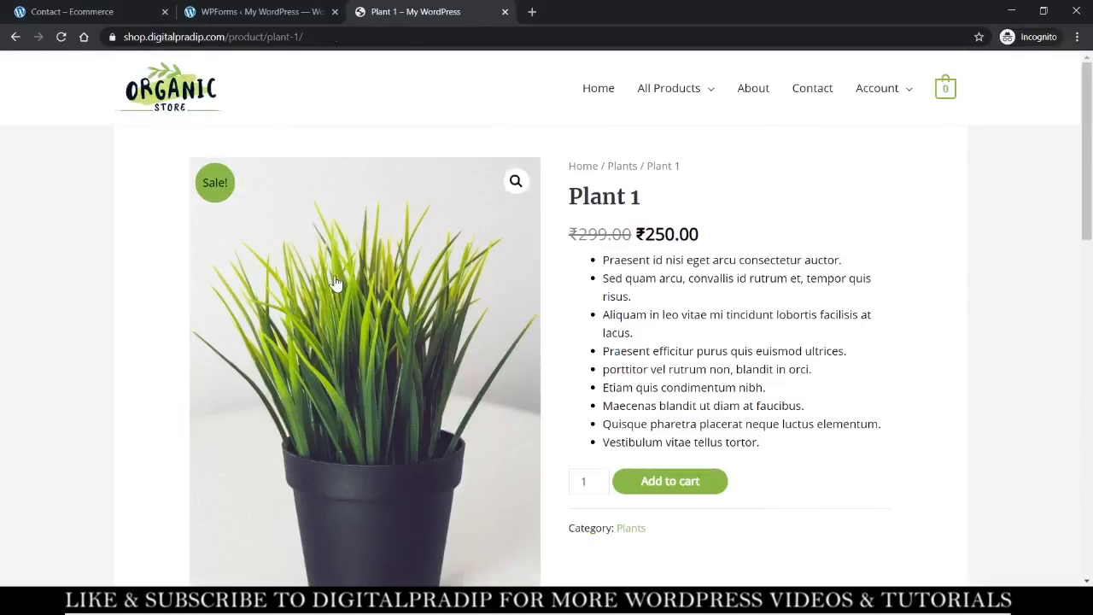
left_click(698, 482)
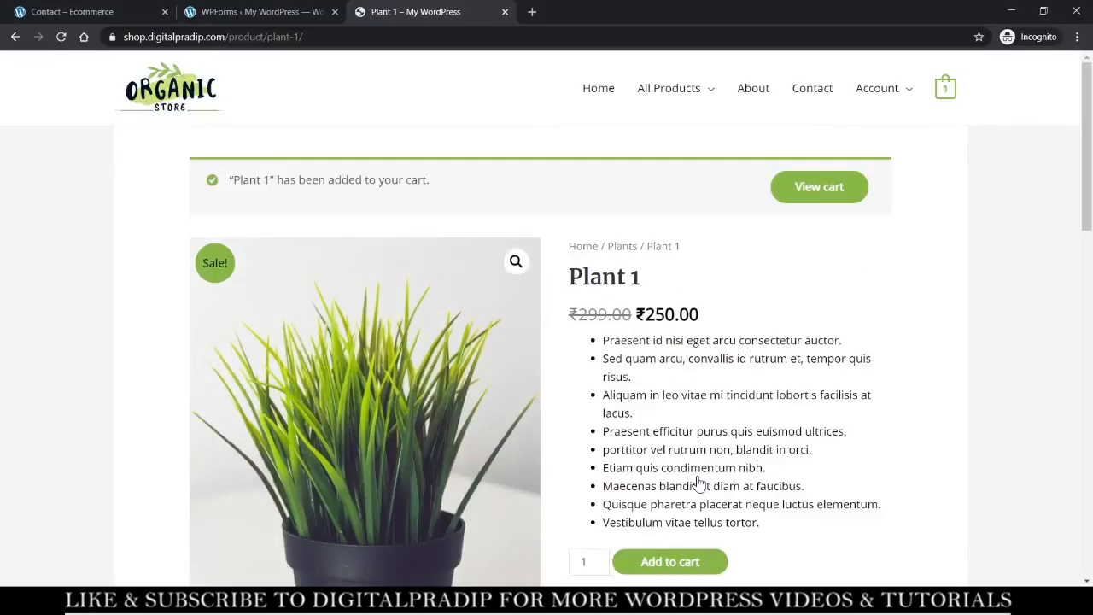
scroll(765, 395, "down", 4)
scroll(751, 434, "up", 4)
View the cart with Plant 1 and proceed to checkout.
left_click(809, 193)
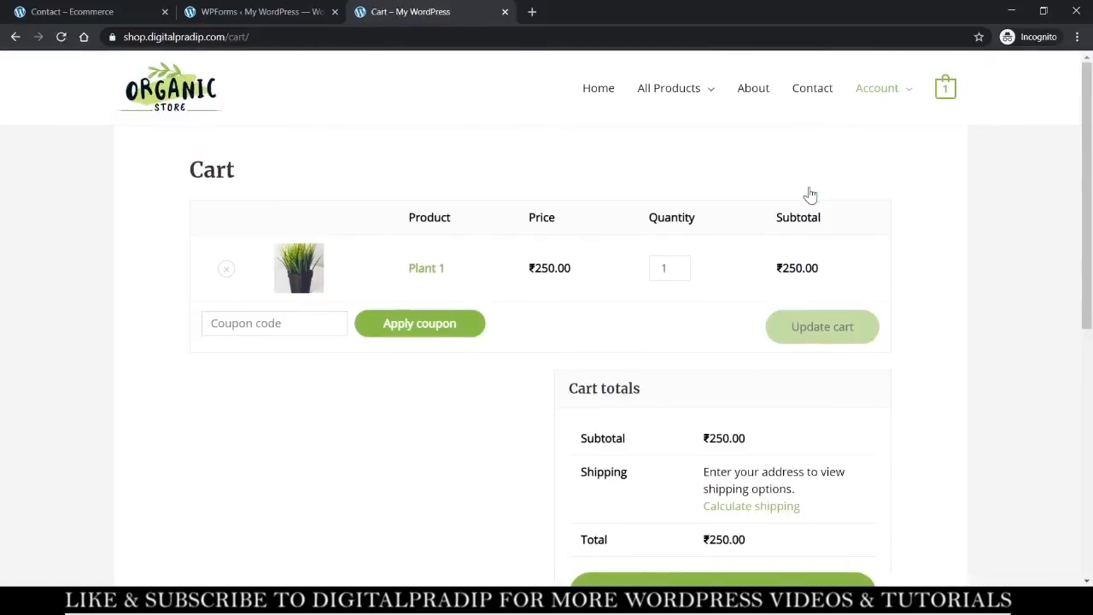
scroll(809, 195, "down", 1)
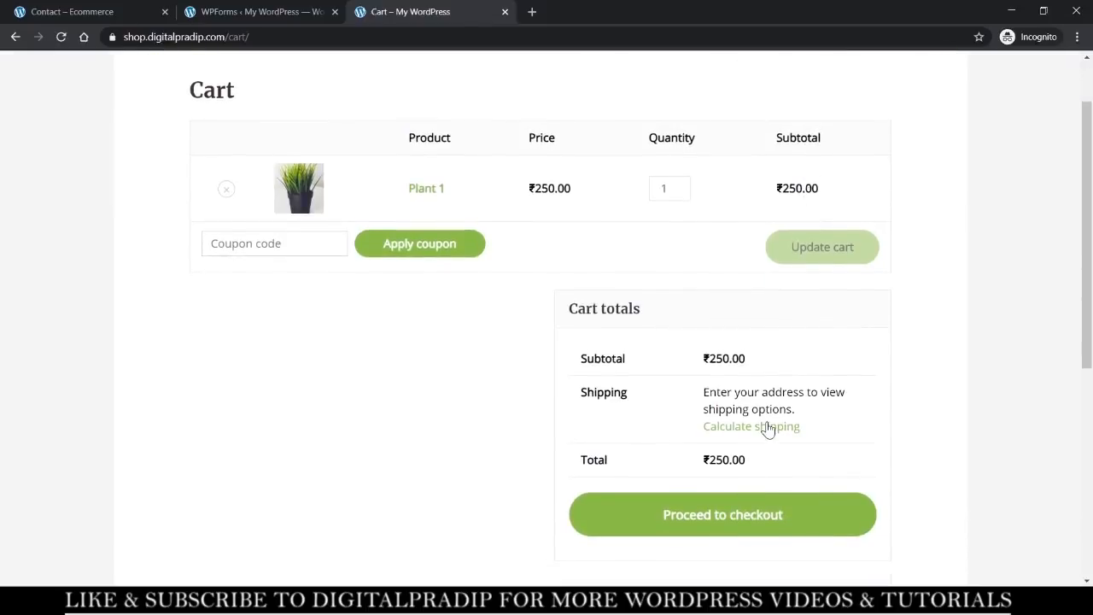
left_click(747, 513)
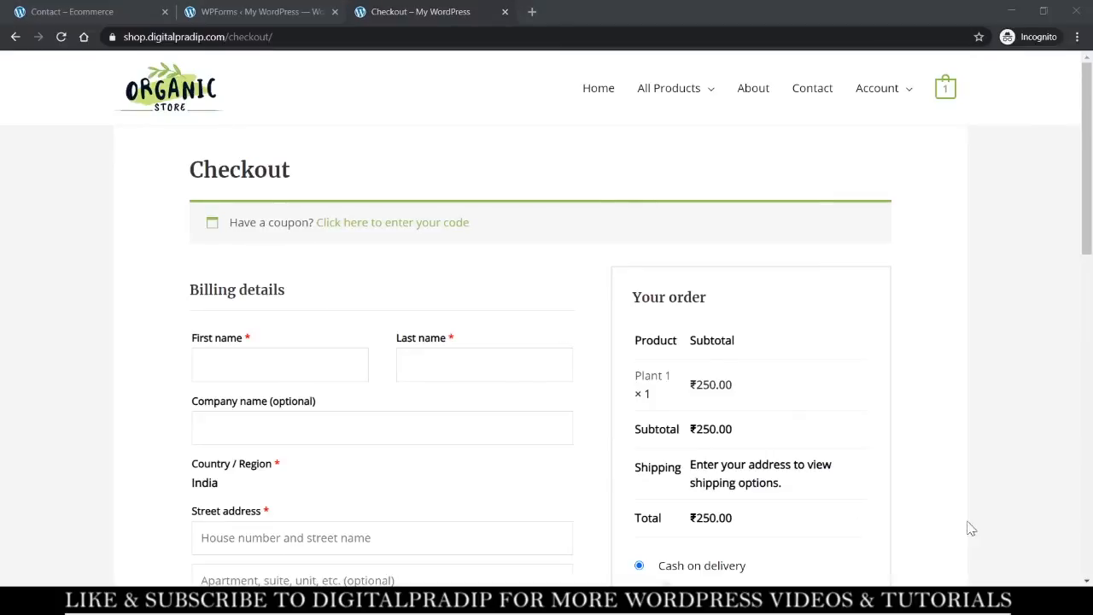
Enter the customer's first and last name in the checkout billing details.
left_click(922, 578)
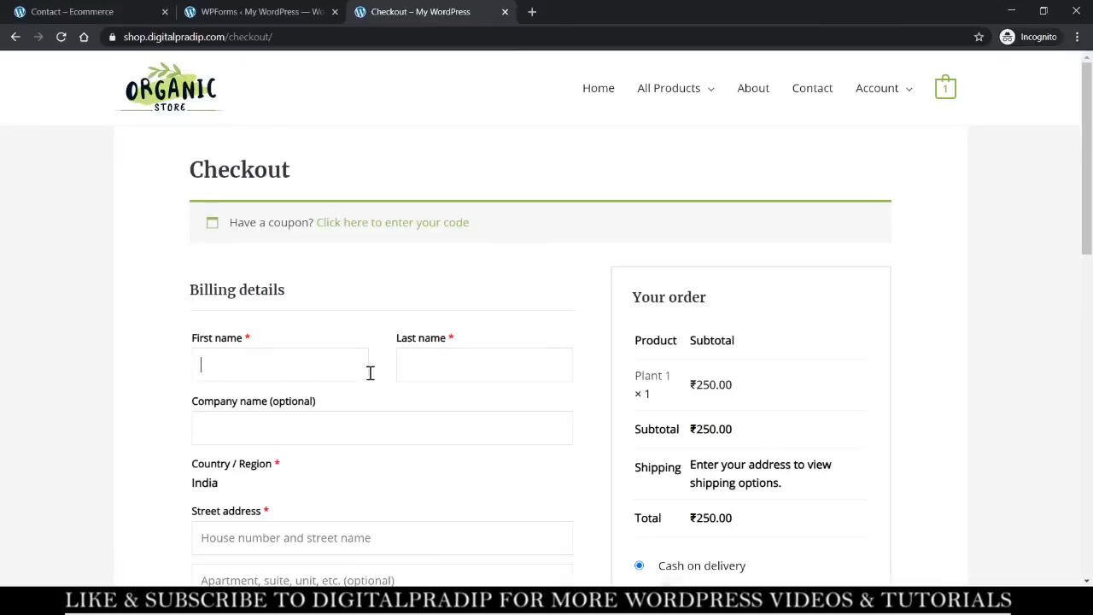
type("Pradip")
key("Tab")
type("Tambe")
key("Tab")
scroll(357, 363, "down", 1)
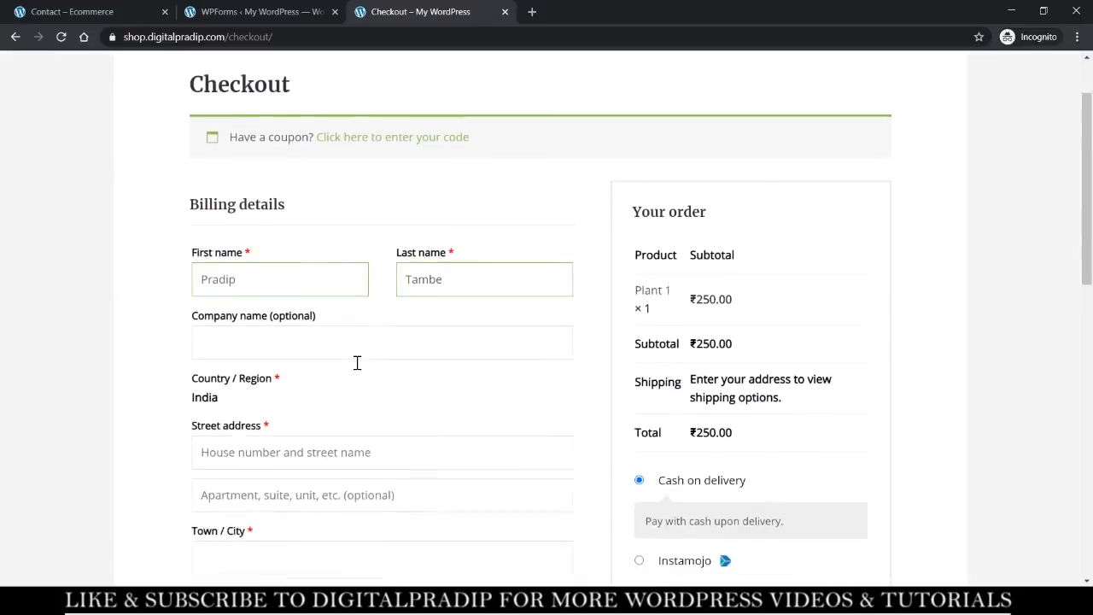